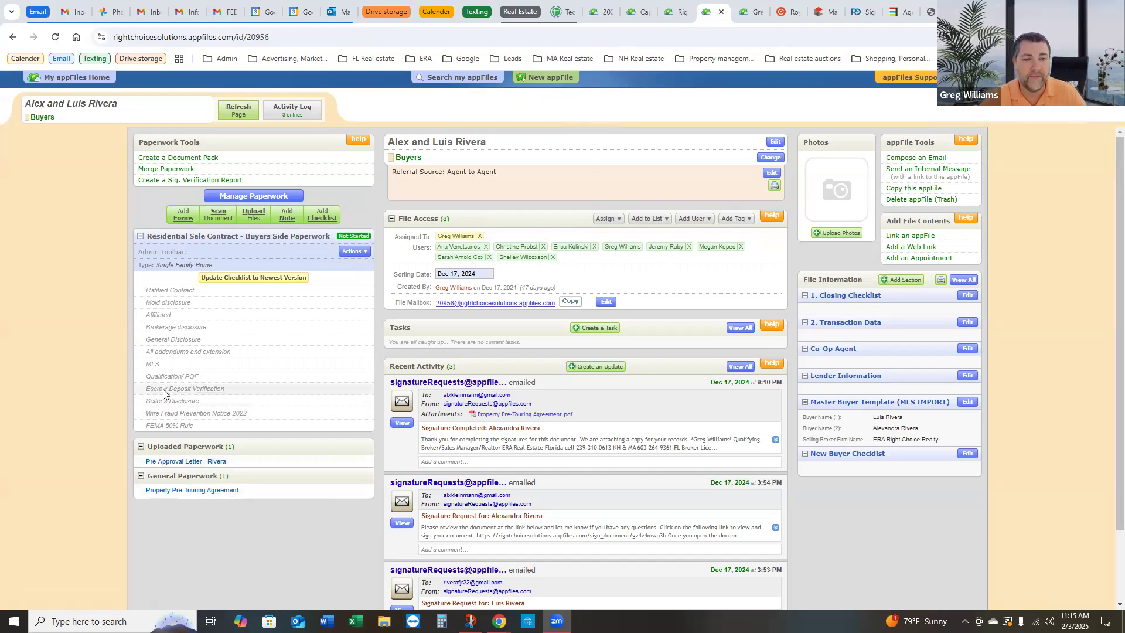
Step: Start adding forms to the buyer file and select the Buyers Side forms Affiliated Business Disclosure and Wire Fraud Prevention Notice (Buyers)
{"action": "left_click", "coordinate": [180, 221]}
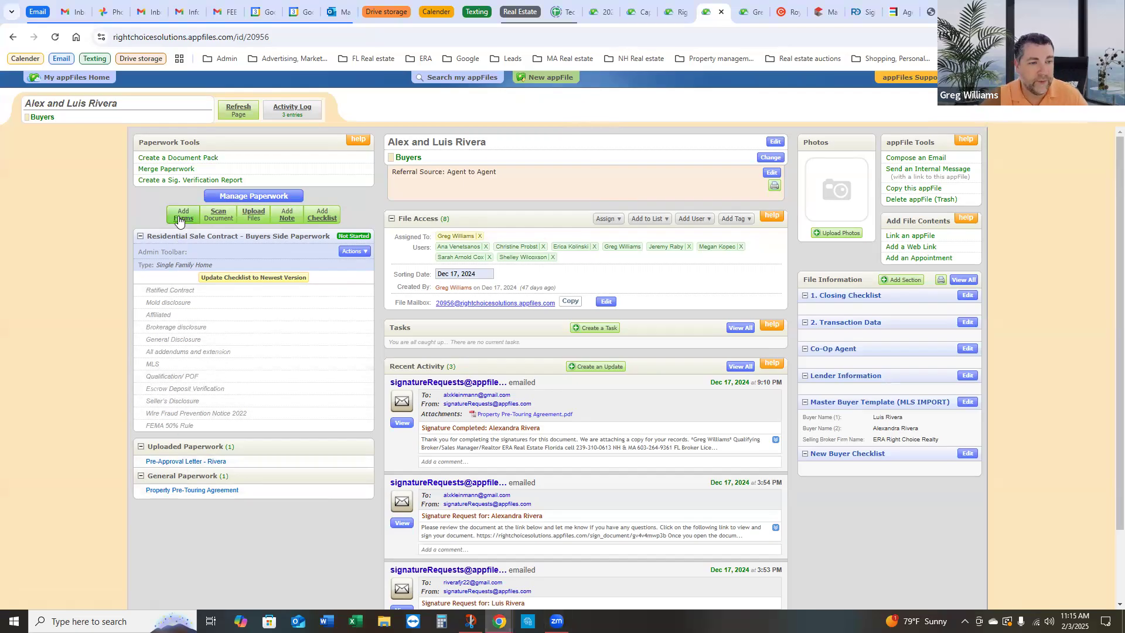
{"action": "left_click", "coordinate": [179, 218]}
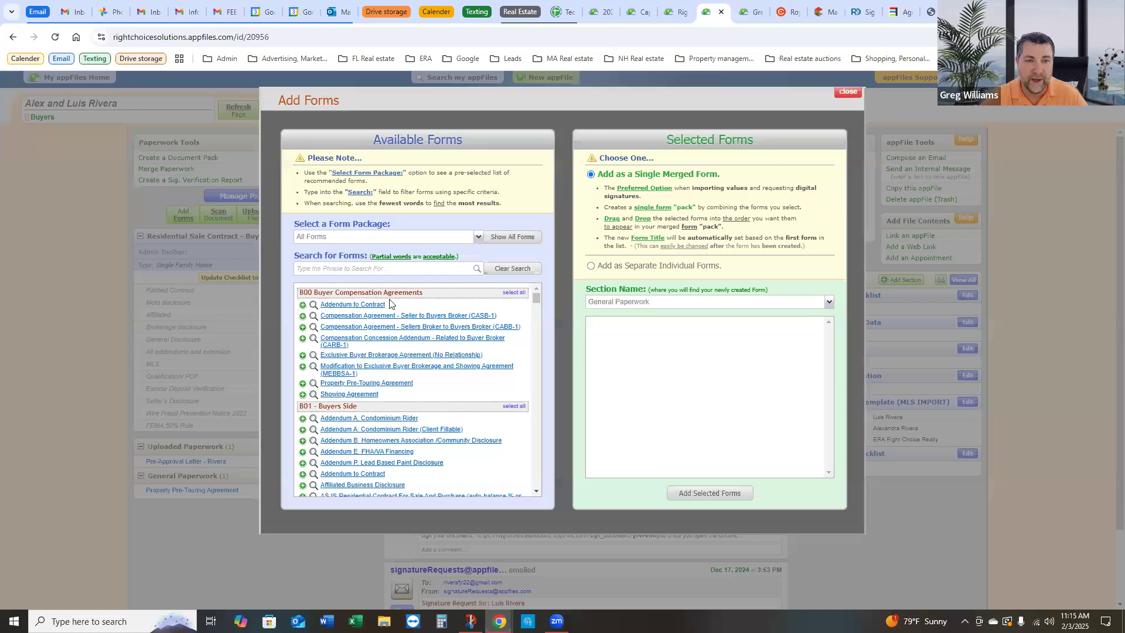
{"action": "scroll", "coordinate": [410, 329], "scroll_direction": "down", "scroll_amount": 2}
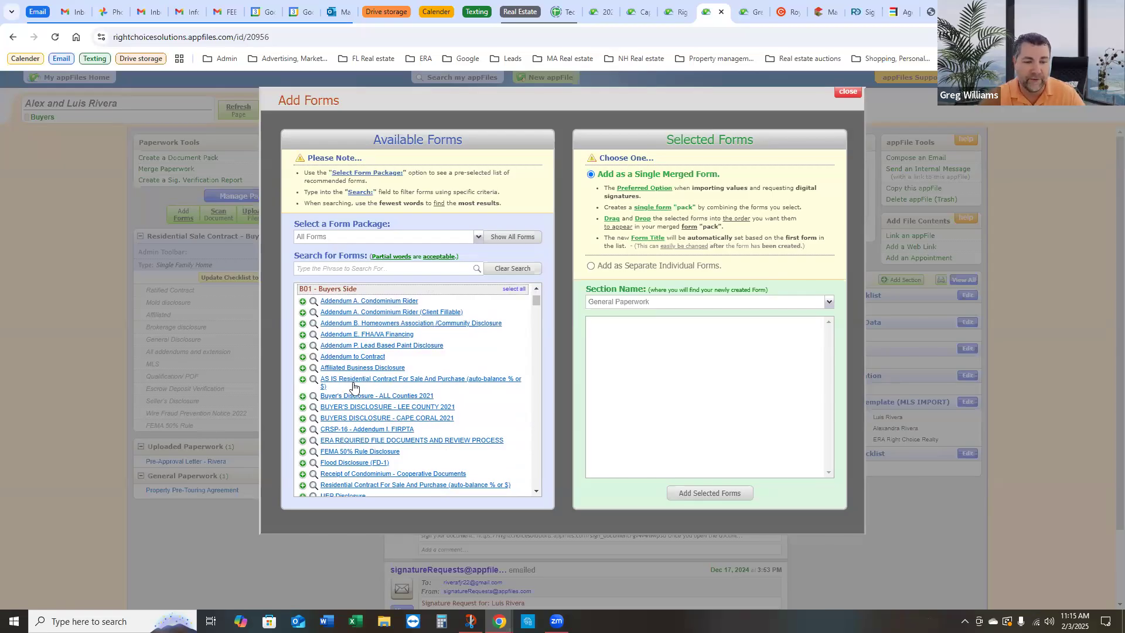
{"action": "scroll", "coordinate": [354, 390], "scroll_direction": "down", "scroll_amount": 1}
{"action": "scroll", "coordinate": [378, 398], "scroll_direction": "up", "scroll_amount": 1}
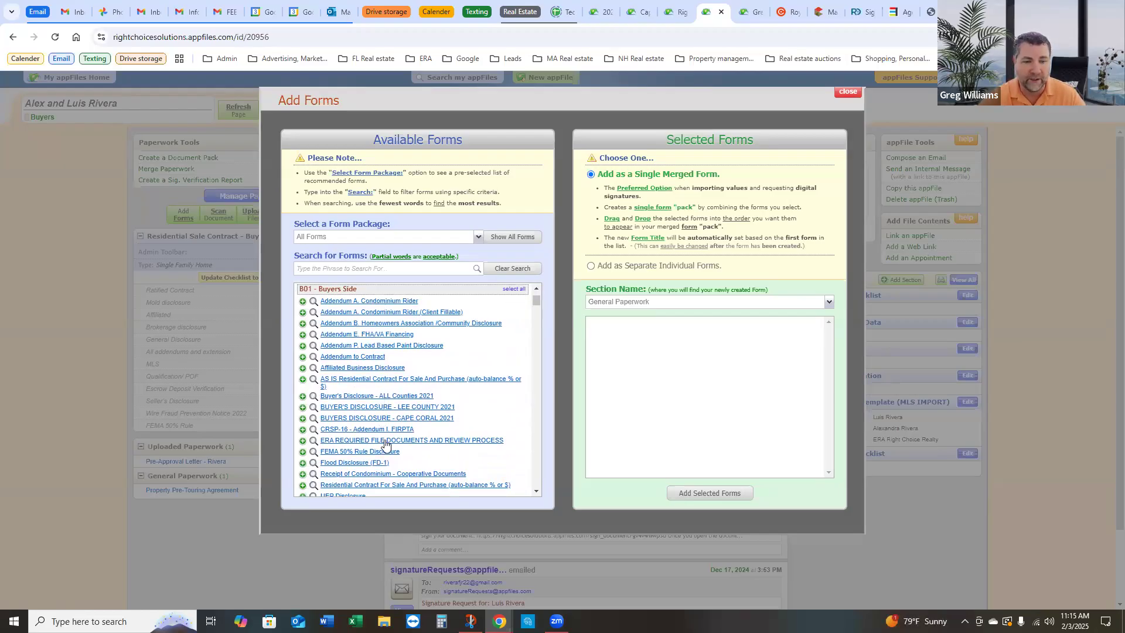
{"action": "scroll", "coordinate": [355, 389], "scroll_direction": "down", "scroll_amount": 1}
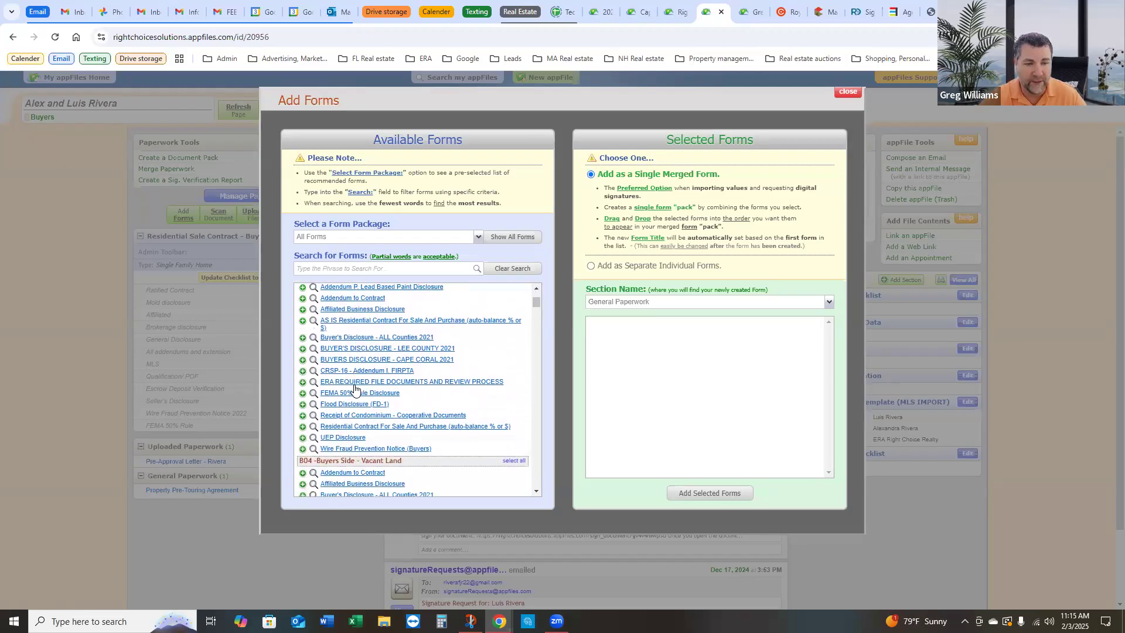
{"action": "left_click", "coordinate": [303, 310]}
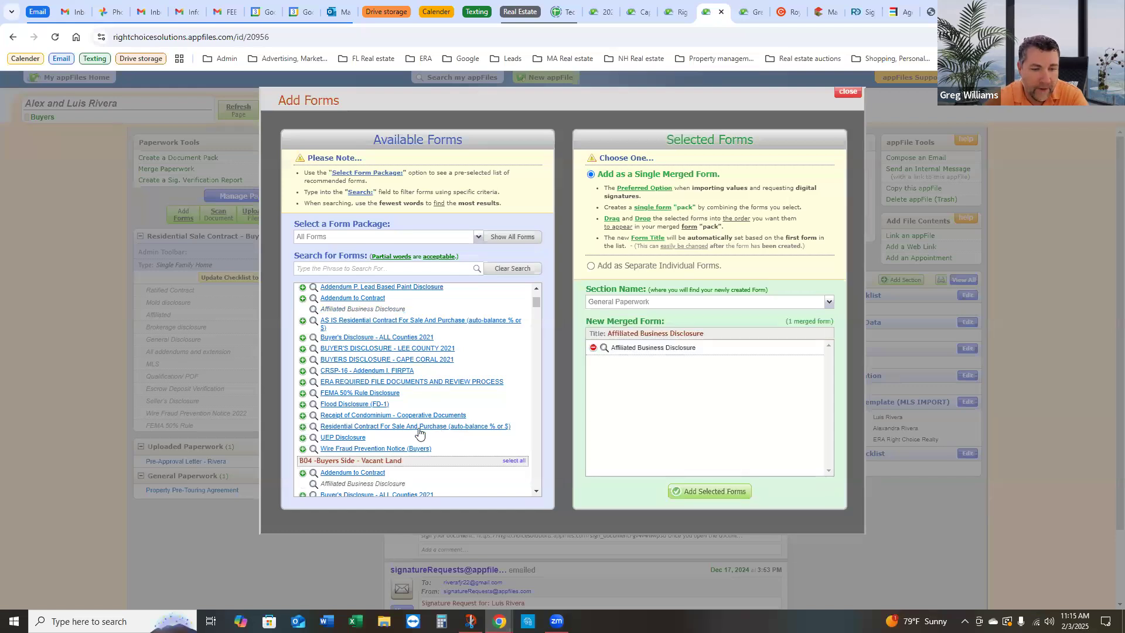
{"action": "left_click", "coordinate": [302, 450]}
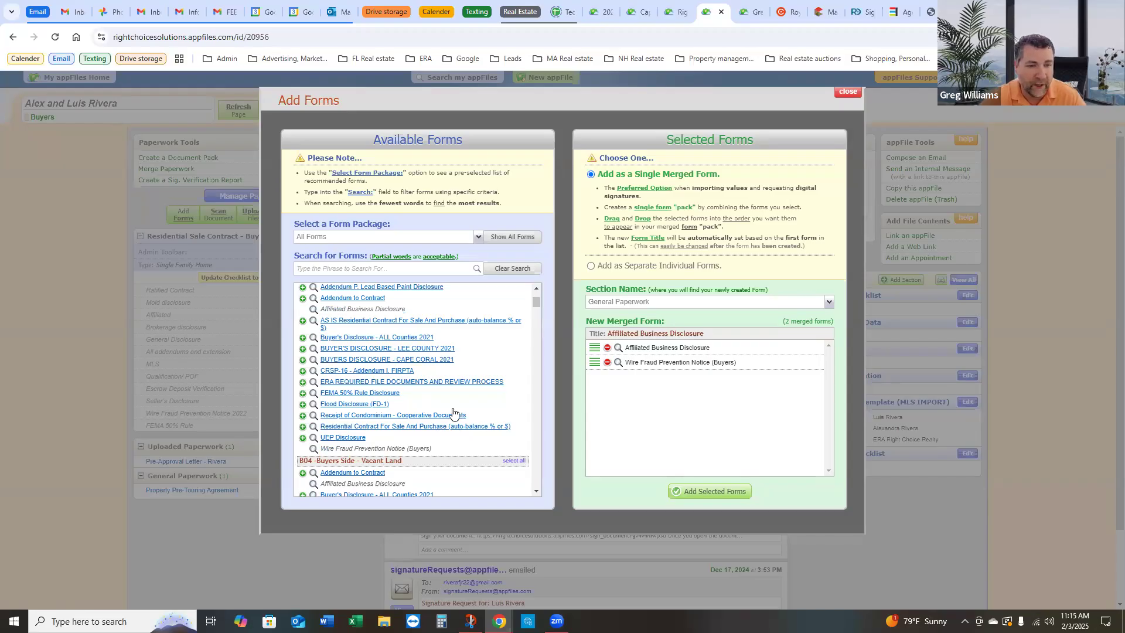
Step: Select the AS IS Residential Contract For Sale And Purchase too, and add all selected forms as a single merged form
{"action": "scroll", "coordinate": [453, 412], "scroll_direction": "up", "scroll_amount": 1}
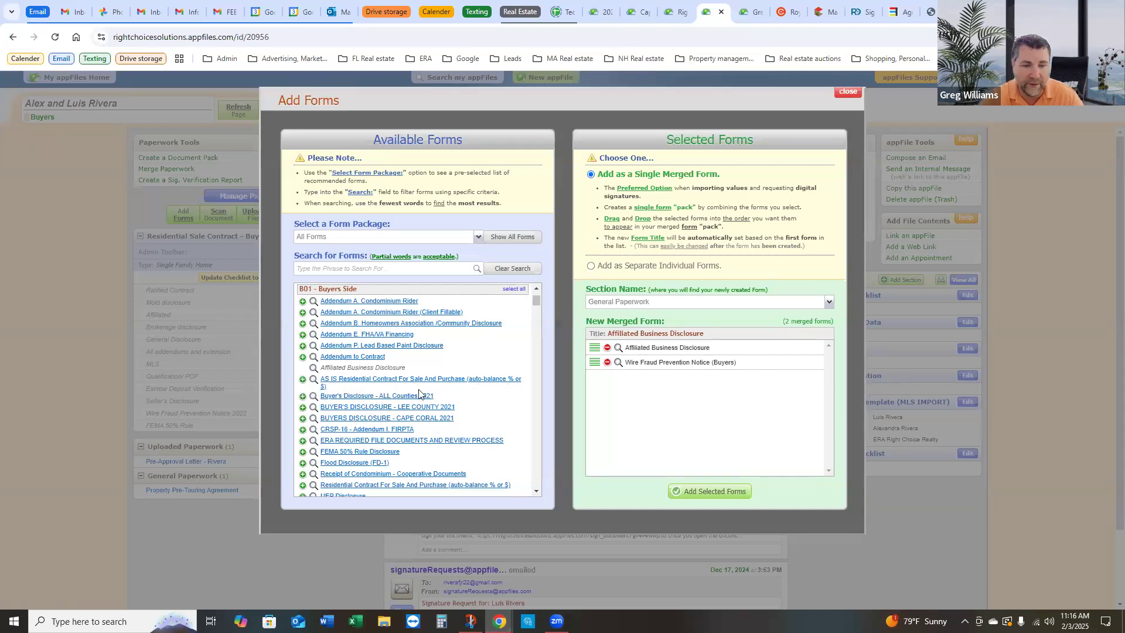
{"action": "left_click", "coordinate": [302, 382]}
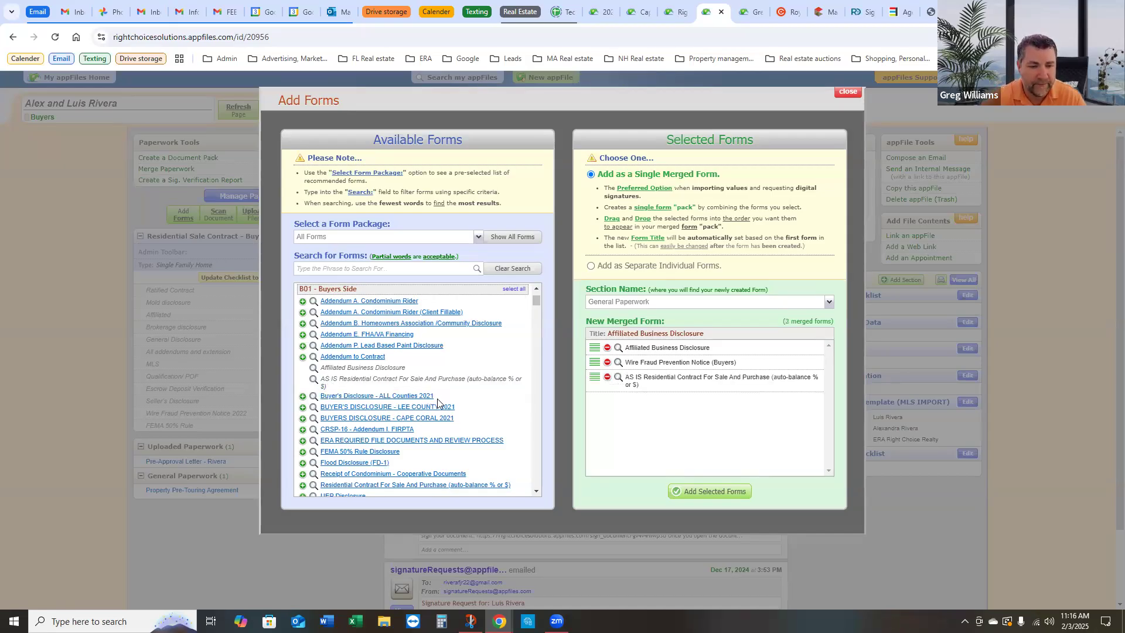
{"action": "scroll", "coordinate": [439, 403], "scroll_direction": "down", "scroll_amount": 2}
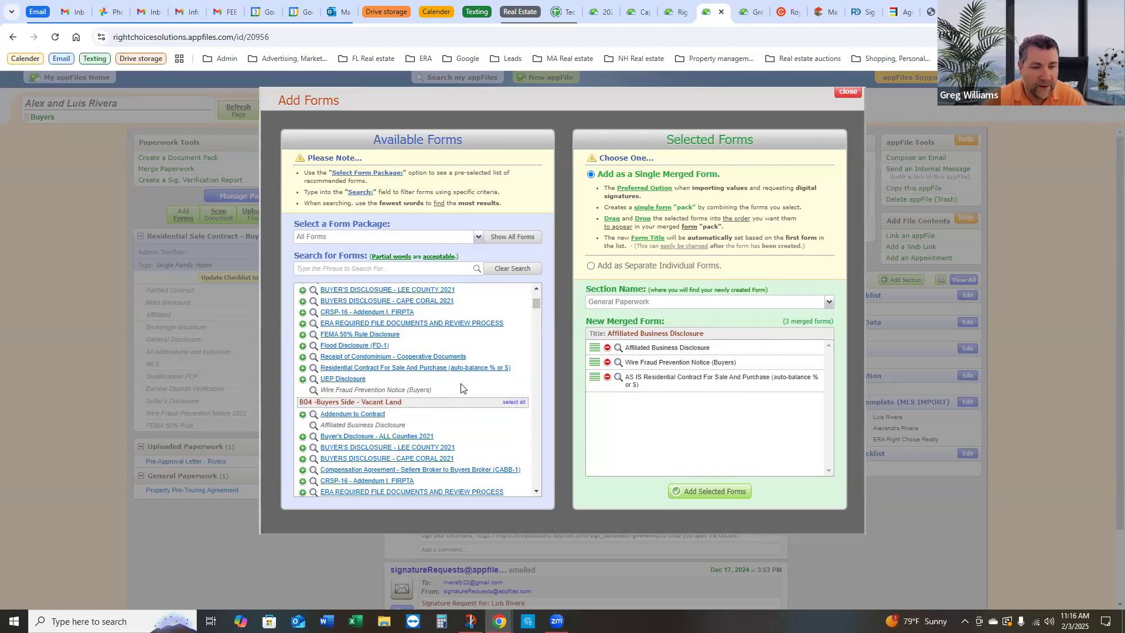
{"action": "scroll", "coordinate": [467, 389], "scroll_direction": "up", "scroll_amount": 1}
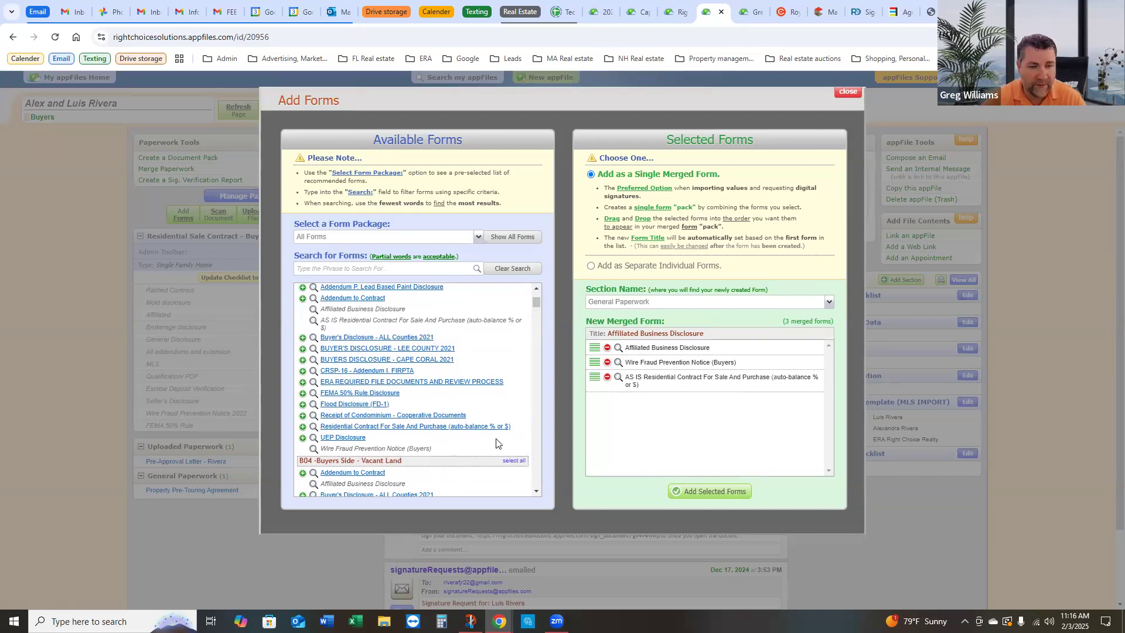
{"action": "left_click", "coordinate": [703, 497]}
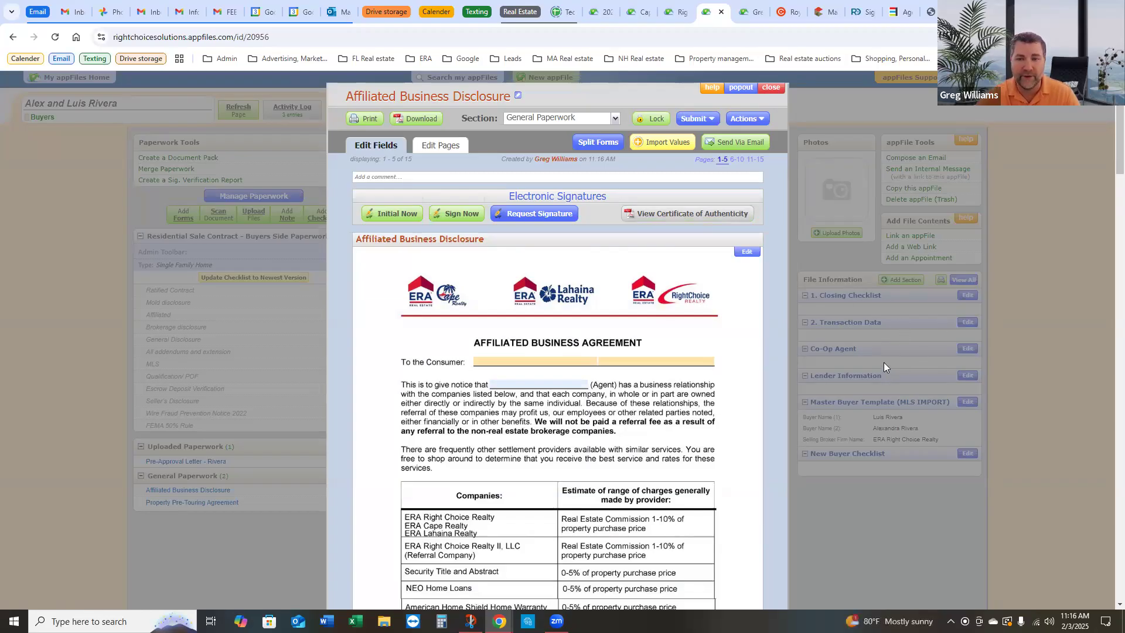
Step: Import the buyer names and selling broker firm into the merged form from the Master Buyer Template (MLS IMPORT) info fields
{"action": "left_click", "coordinate": [655, 144]}
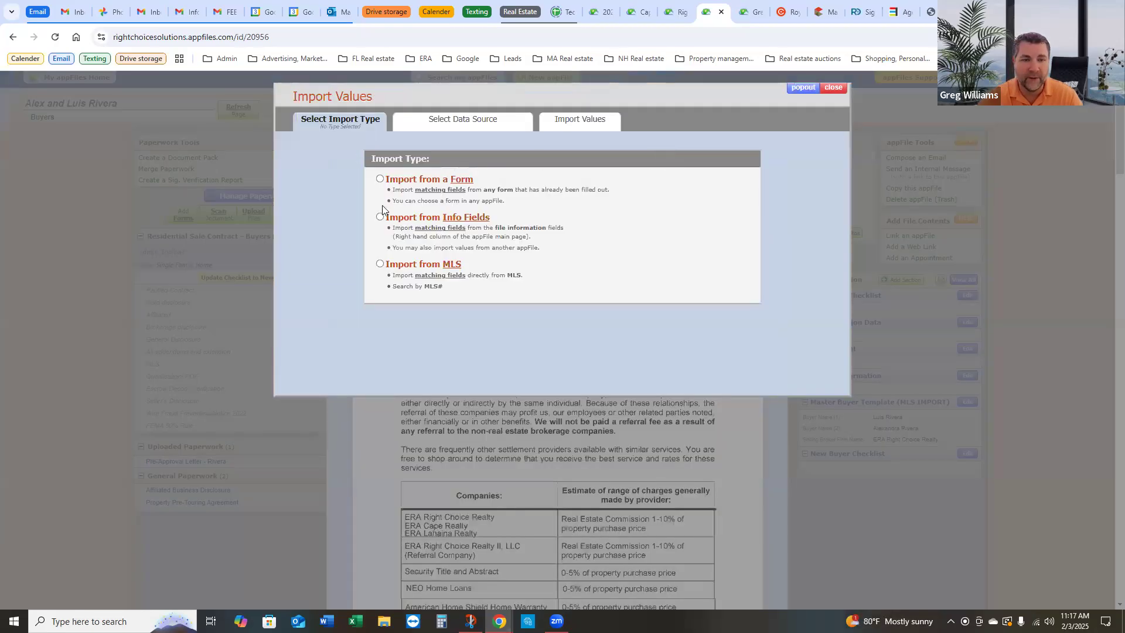
{"action": "left_click", "coordinate": [381, 218]}
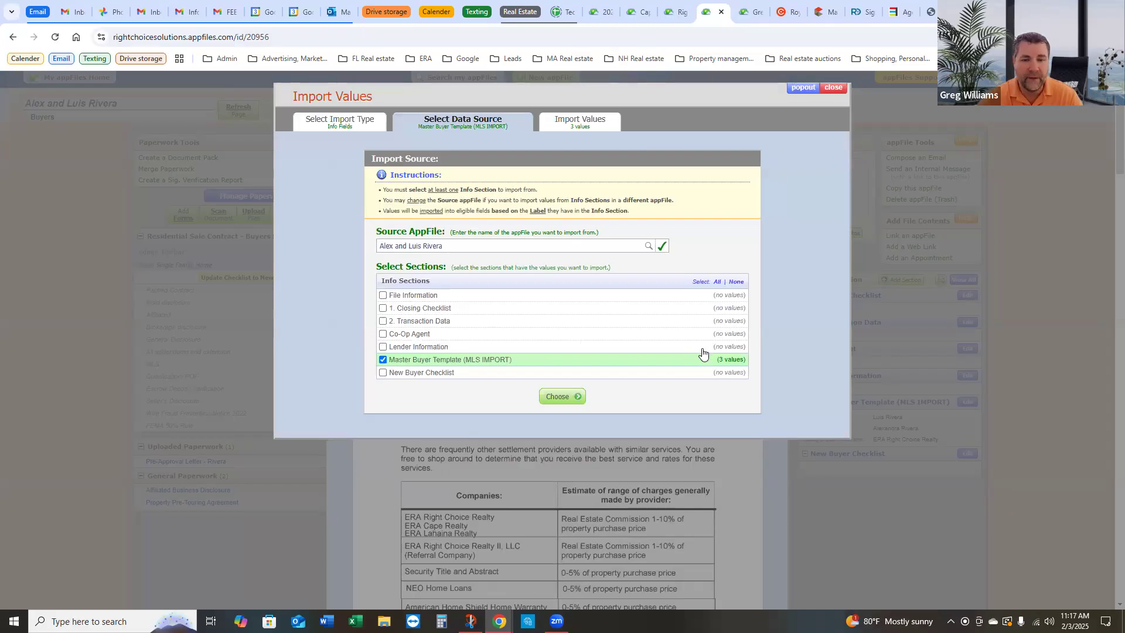
{"action": "left_click", "coordinate": [575, 399]}
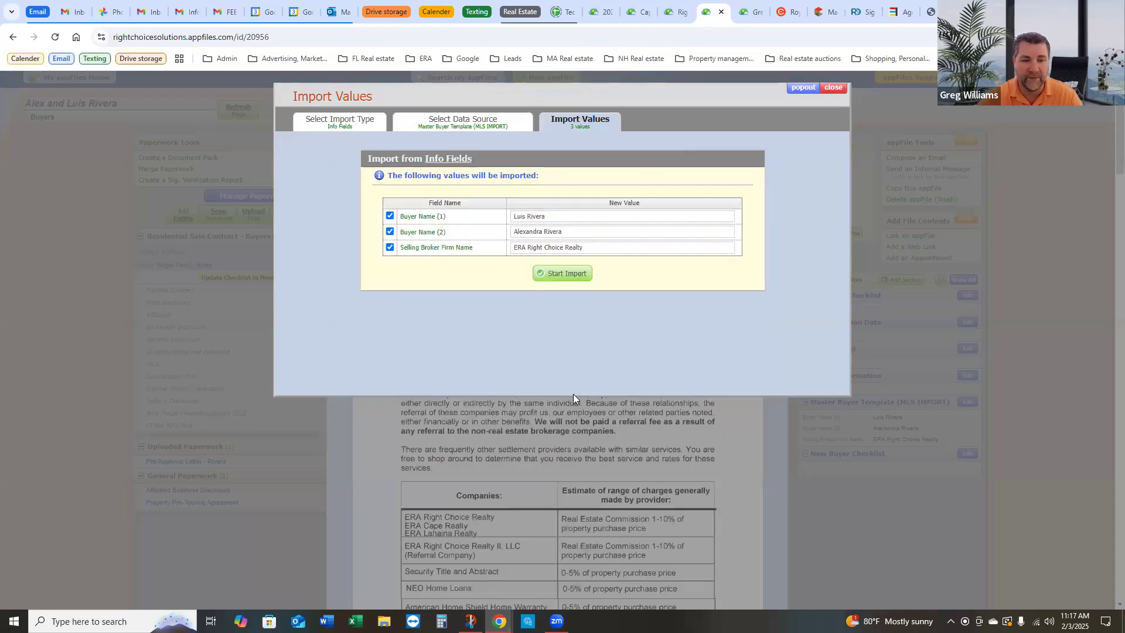
{"action": "left_click", "coordinate": [562, 276]}
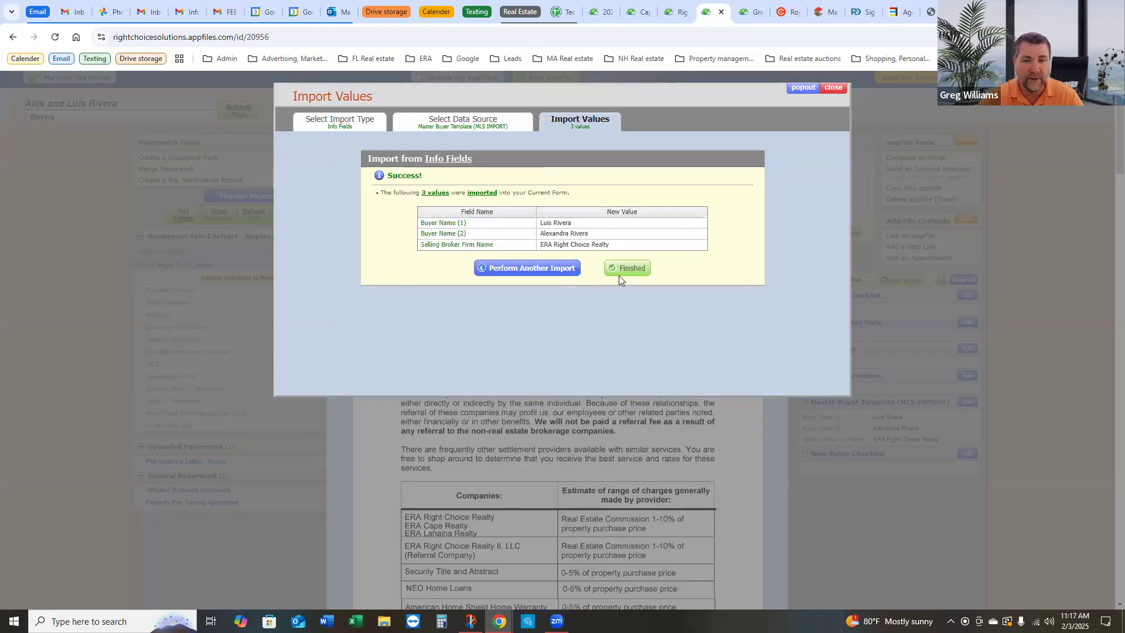
{"action": "left_click", "coordinate": [623, 273]}
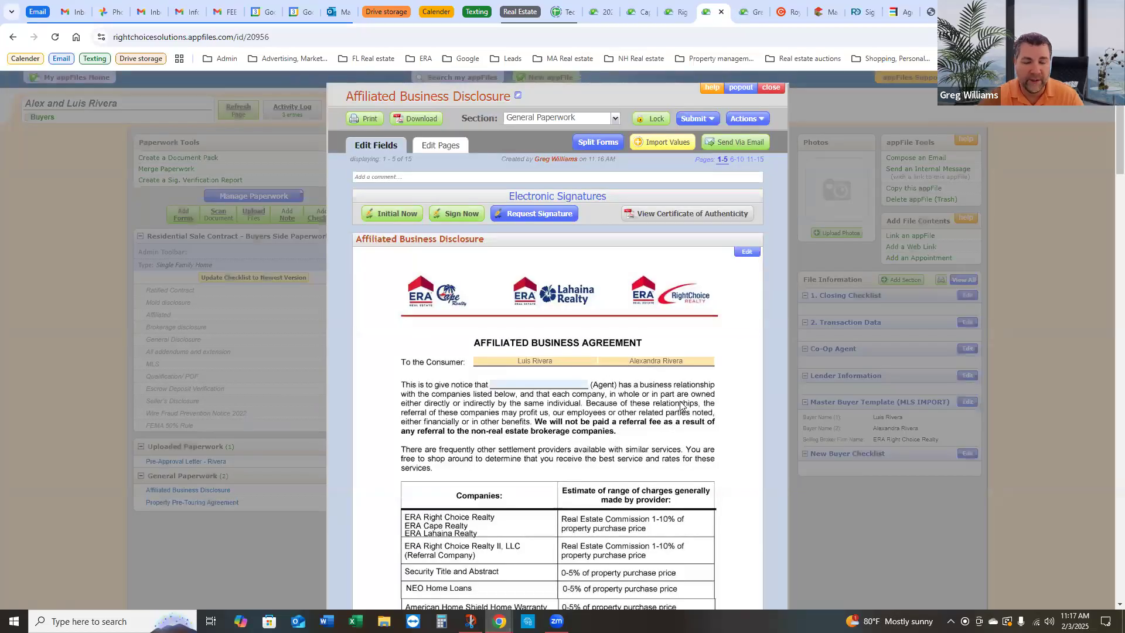
Step: Fill the blank agent field of the Affiliated Business Agreement with "ERA Right Choice Realty"
{"action": "scroll", "coordinate": [682, 404], "scroll_direction": "down", "scroll_amount": 1}
{"action": "left_click", "coordinate": [552, 327]}
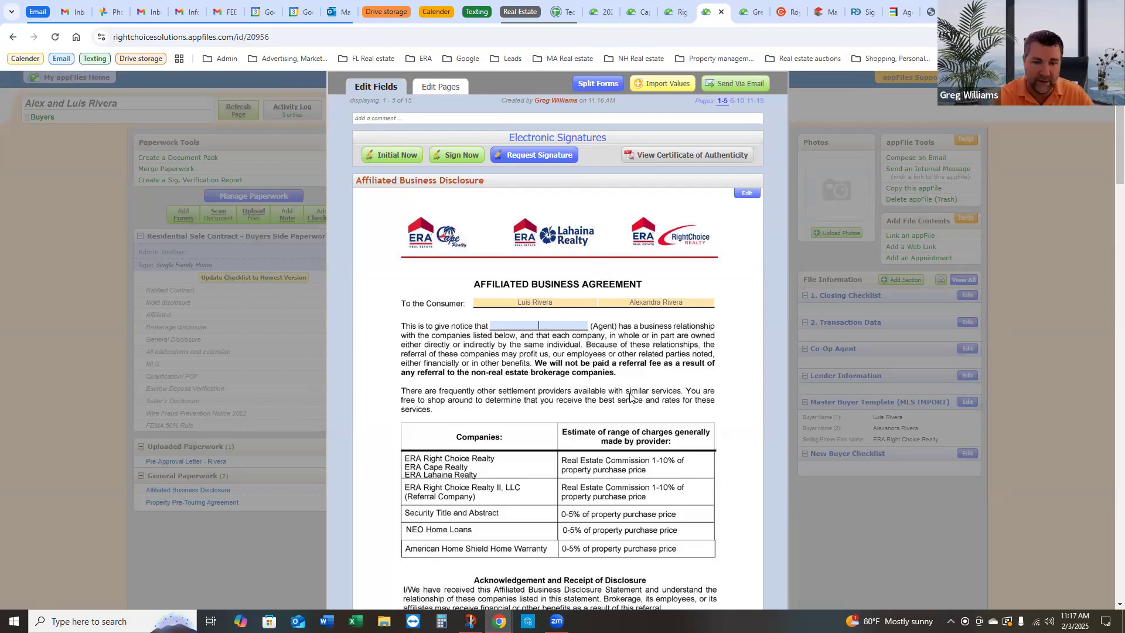
{"action": "type", "text": "A Right Choice Realty"}
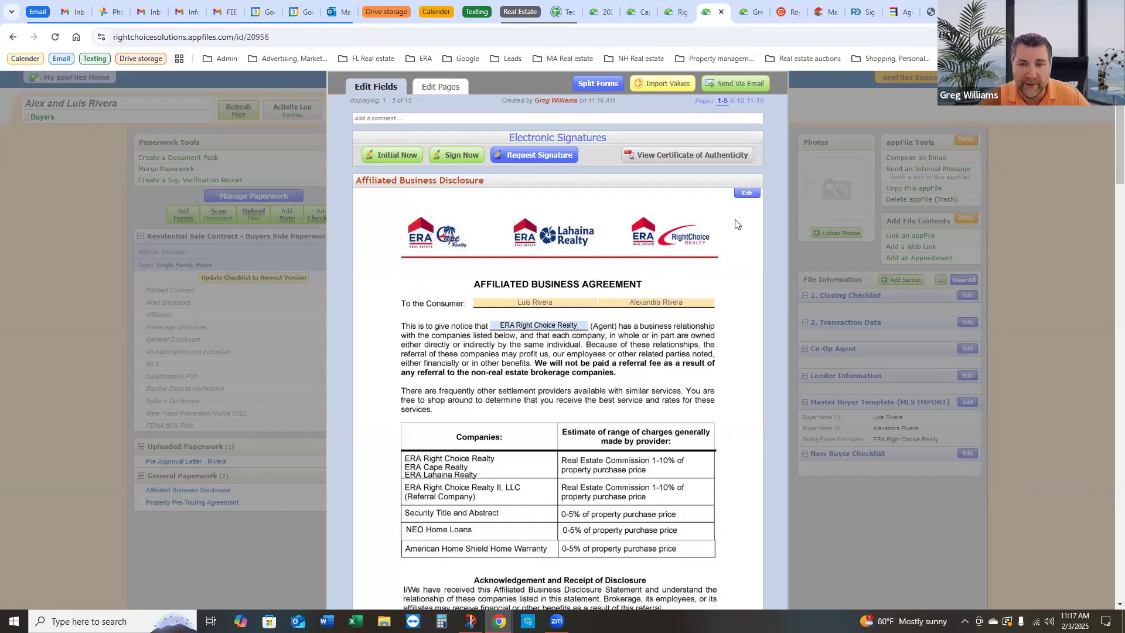
Step: Cover the word "Agent" in the Affiliated Business Agreement with a new text element reading "xxxxx", and close the page element editor
{"action": "left_click", "coordinate": [748, 194]}
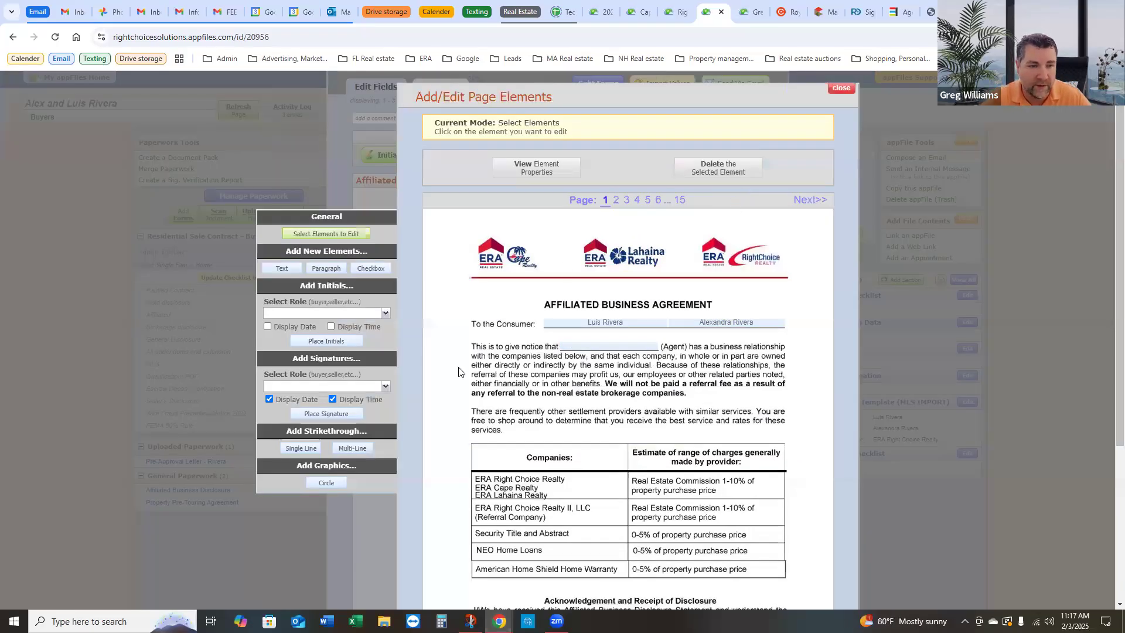
{"action": "left_click", "coordinate": [277, 271]}
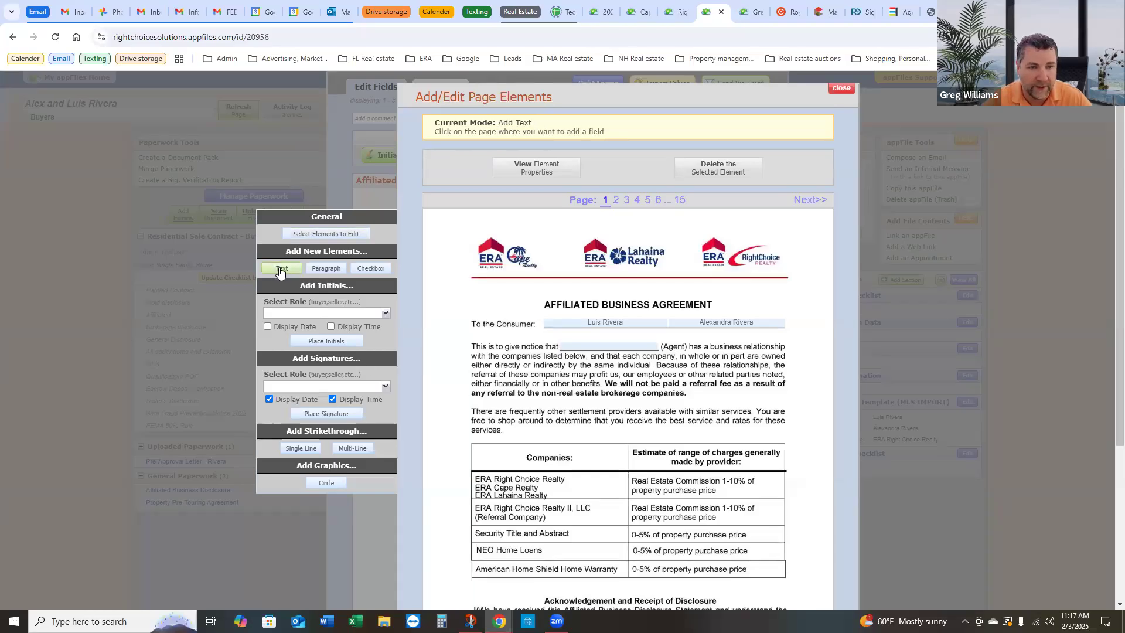
{"action": "left_click", "coordinate": [661, 351]}
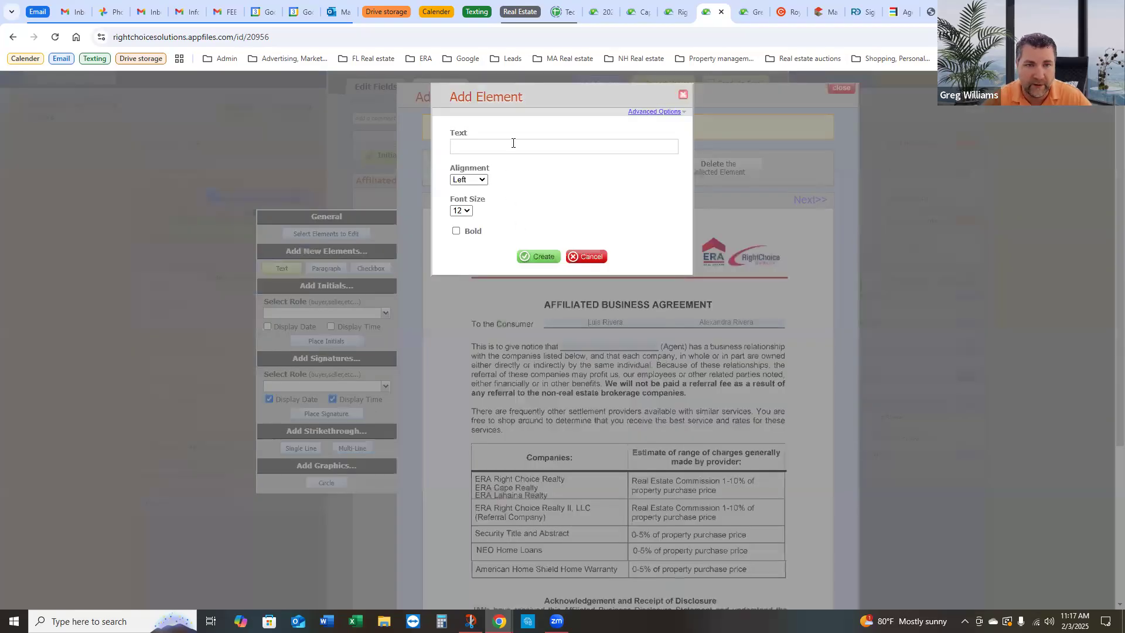
{"action": "type", "text": "xxxxx"}
{"action": "left_click", "coordinate": [539, 256]}
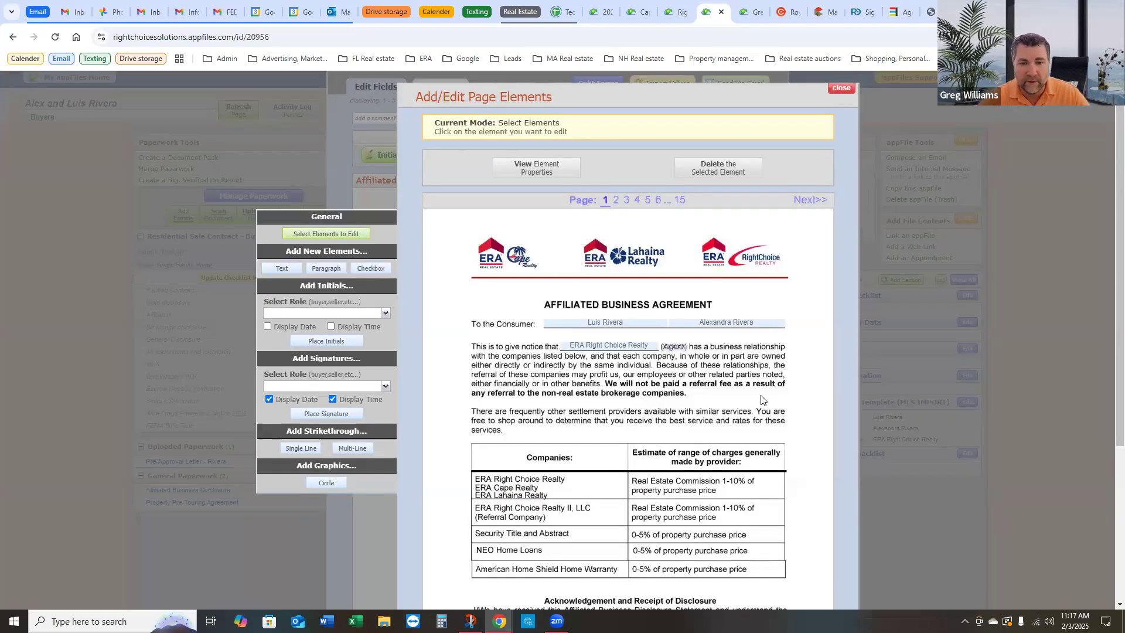
{"action": "scroll", "coordinate": [764, 393], "scroll_direction": "down", "scroll_amount": 2}
{"action": "scroll", "coordinate": [788, 262], "scroll_direction": "up", "scroll_amount": 2}
{"action": "left_click", "coordinate": [841, 89]}
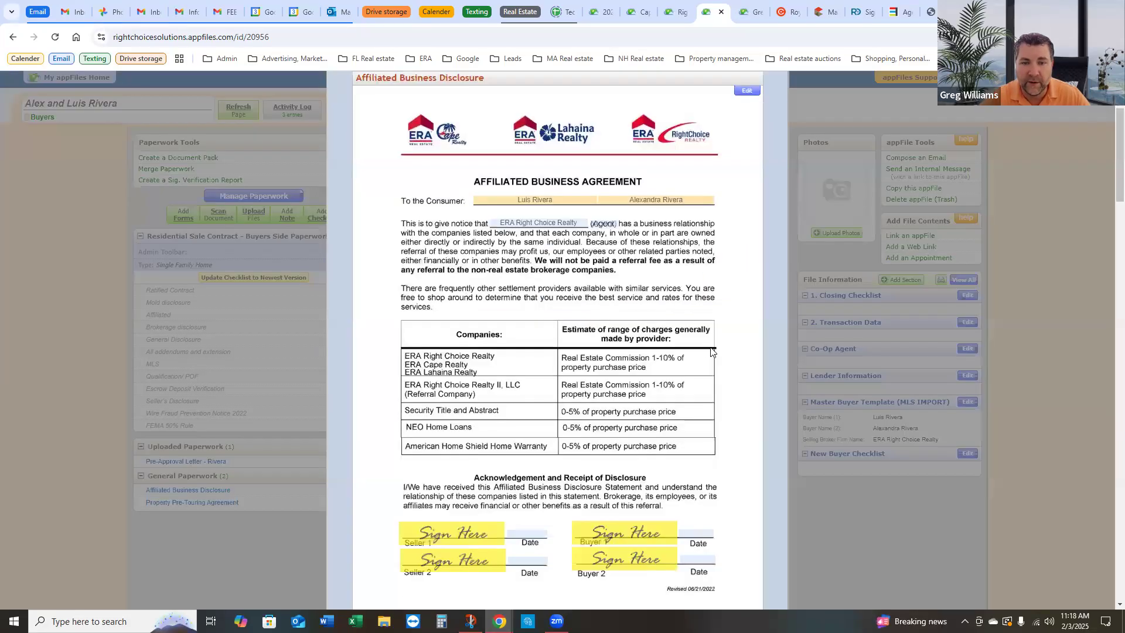
Step: Enter "ERA Right Choice Realty" as the brokerage name on the Wire Fraud Prevention Notice
{"action": "scroll", "coordinate": [709, 348], "scroll_direction": "down", "scroll_amount": 6}
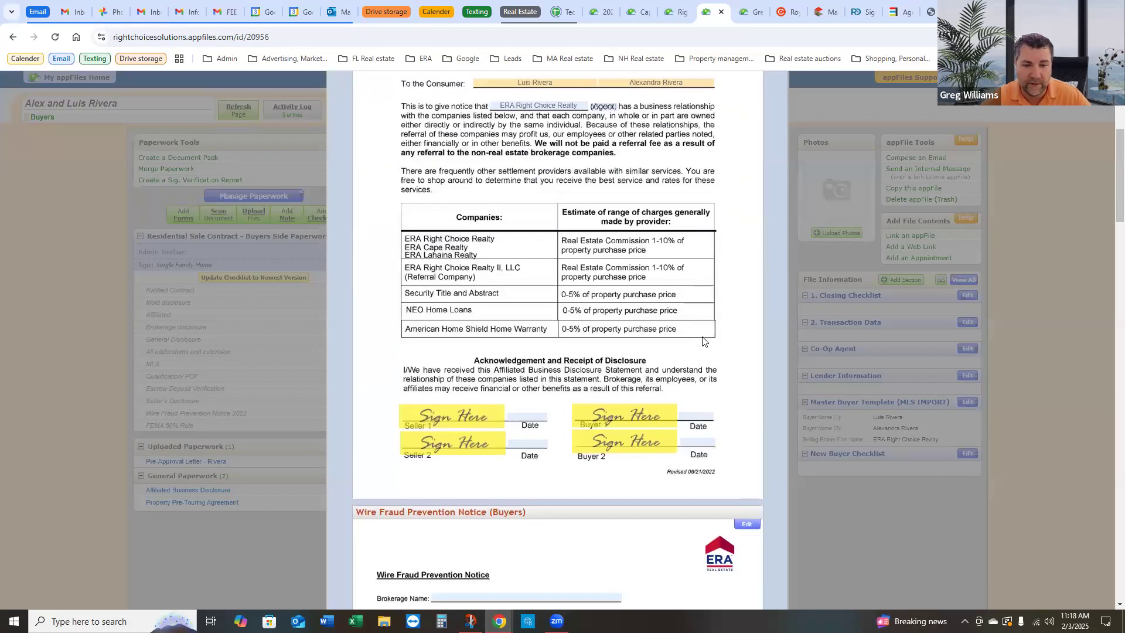
{"action": "scroll", "coordinate": [697, 340], "scroll_direction": "down", "scroll_amount": 1}
{"action": "left_click", "coordinate": [560, 300]}
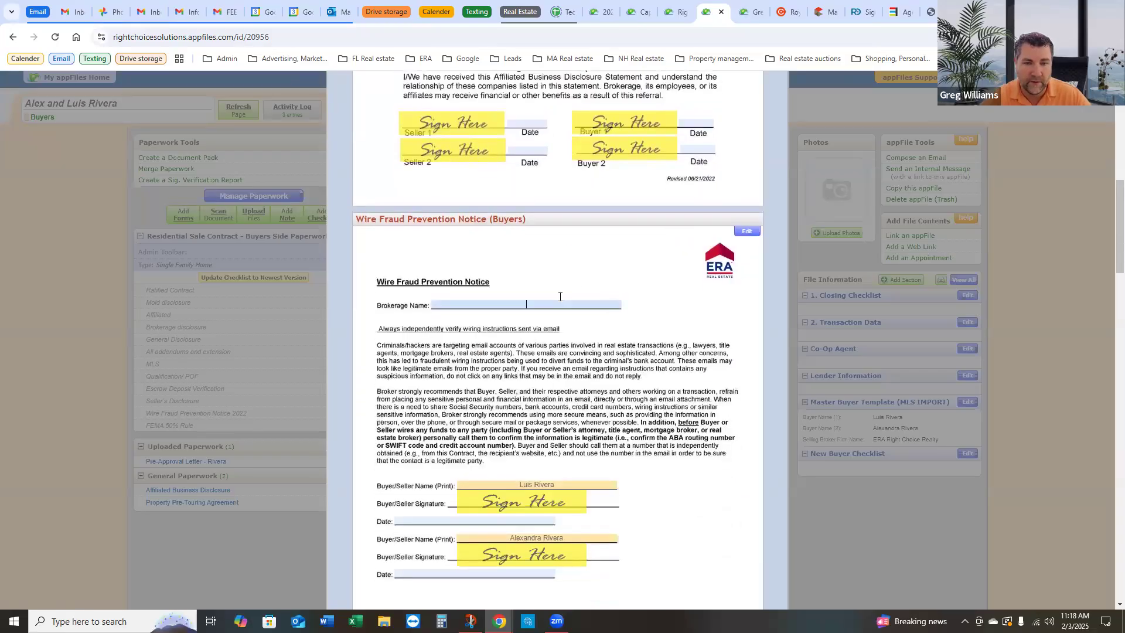
{"action": "type", "text": "ERA"}
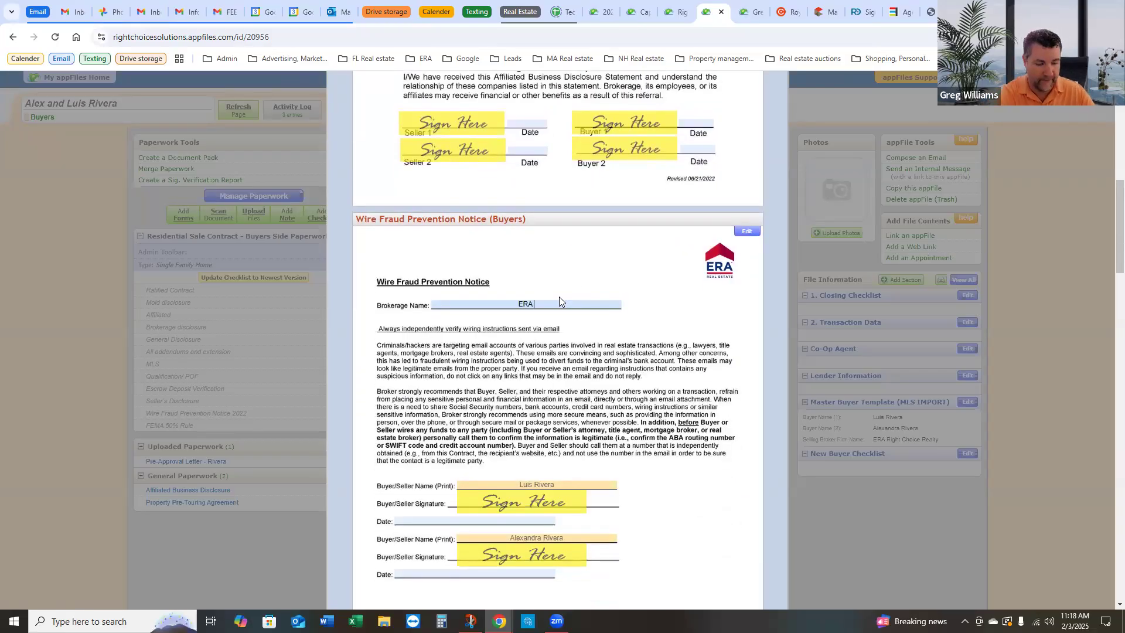
{"action": "type", "text": " Right Choice Realty"}
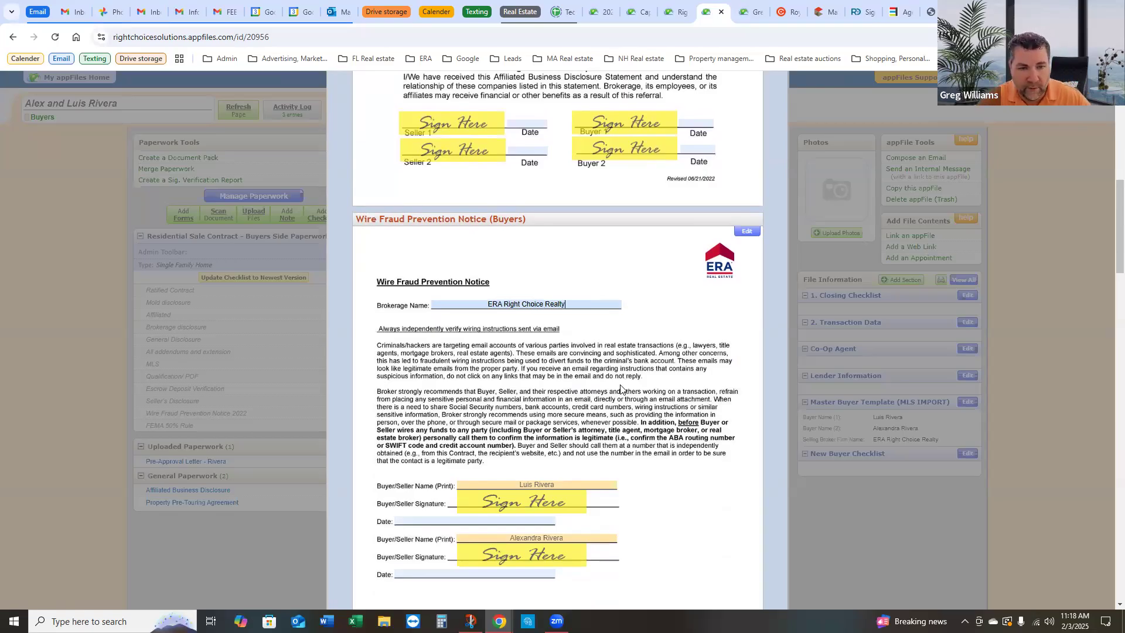
{"action": "scroll", "coordinate": [638, 378], "scroll_direction": "down", "scroll_amount": 1}
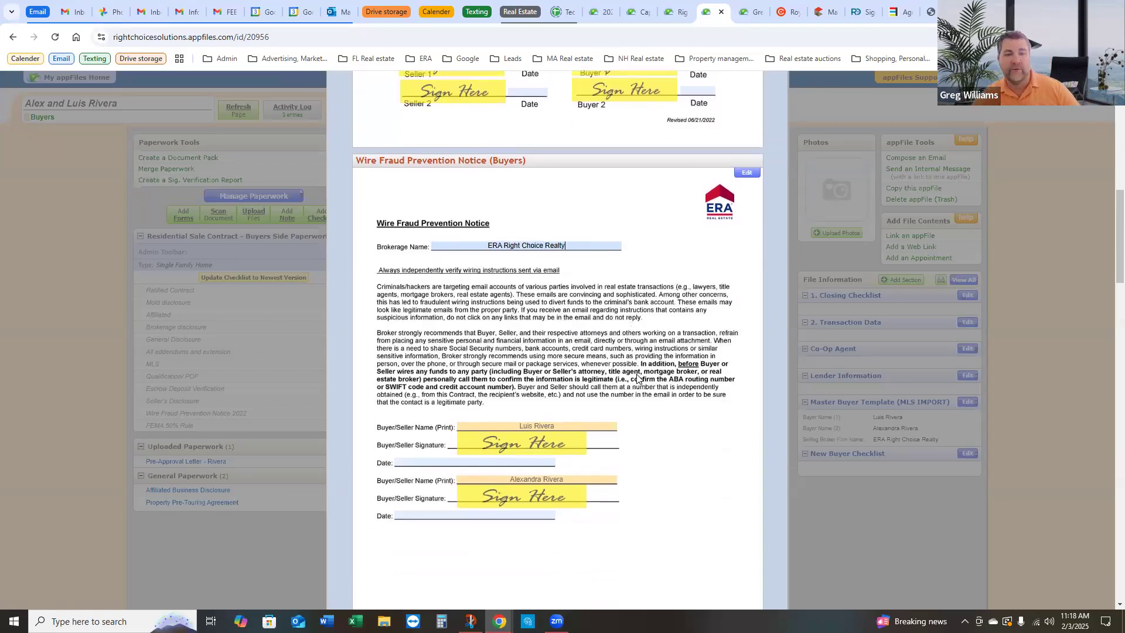
{"action": "left_click", "coordinate": [637, 376]}
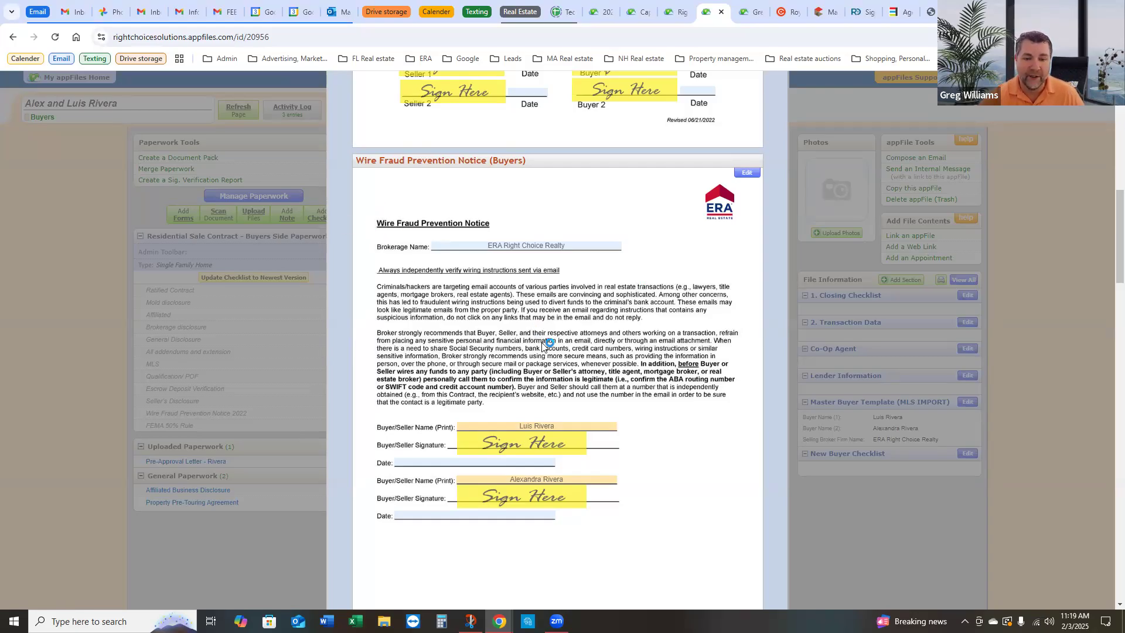
Step: Review the rest of the Wire Fraud Prevention Notice and the opening section of the AS IS Residential Contract
{"action": "scroll", "coordinate": [643, 372], "scroll_direction": "down", "scroll_amount": 1}
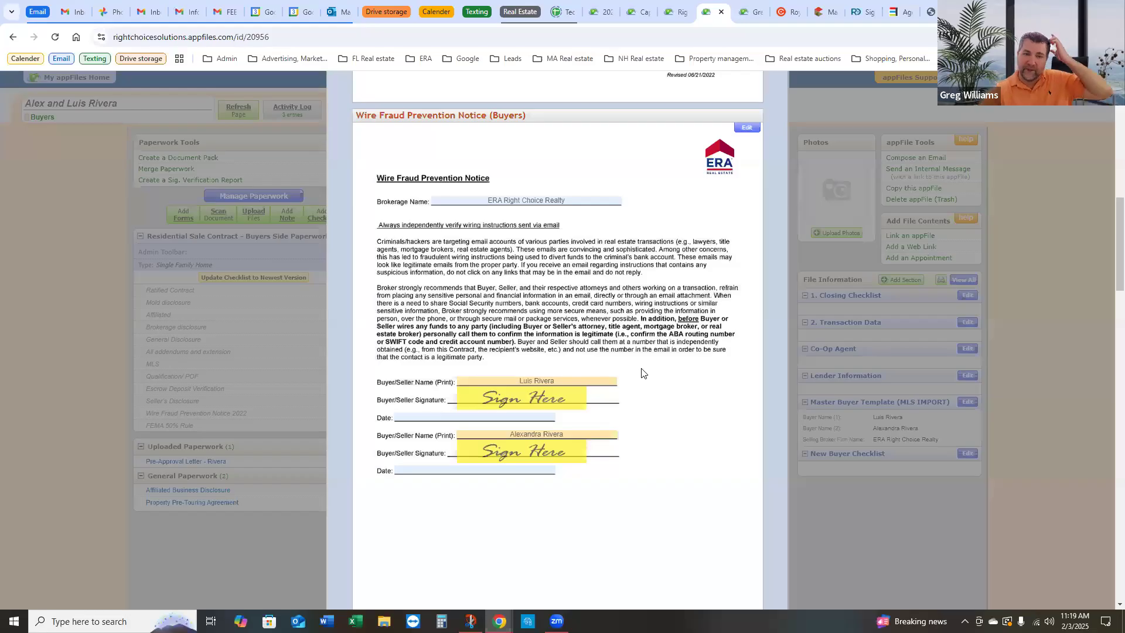
{"action": "scroll", "coordinate": [643, 373], "scroll_direction": "down", "scroll_amount": 1}
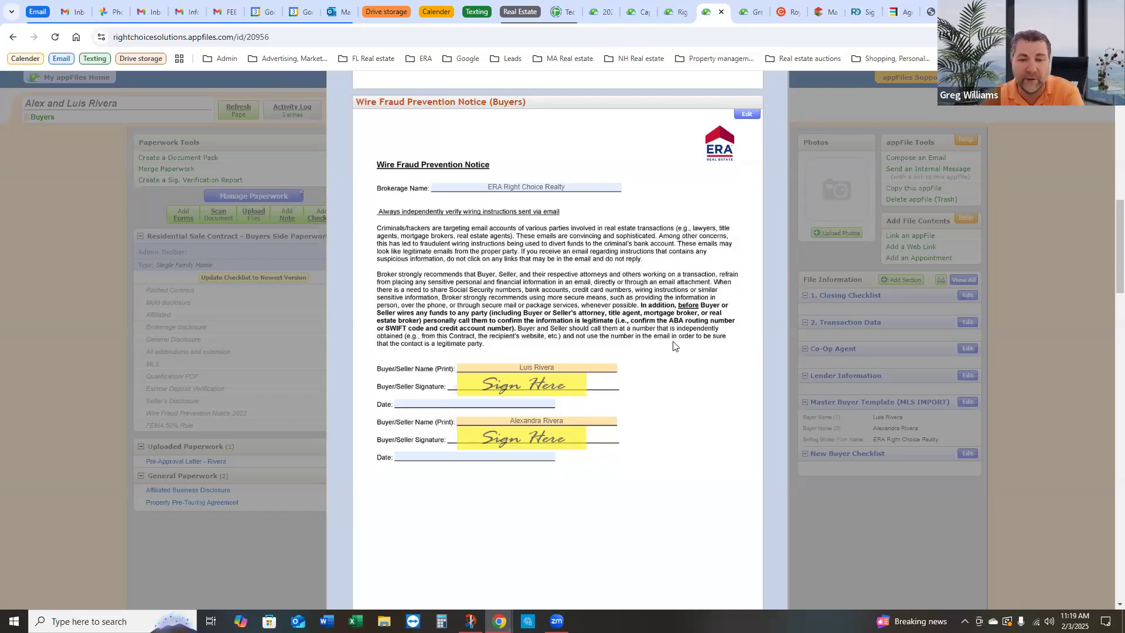
{"action": "scroll", "coordinate": [665, 343], "scroll_direction": "down", "scroll_amount": 1}
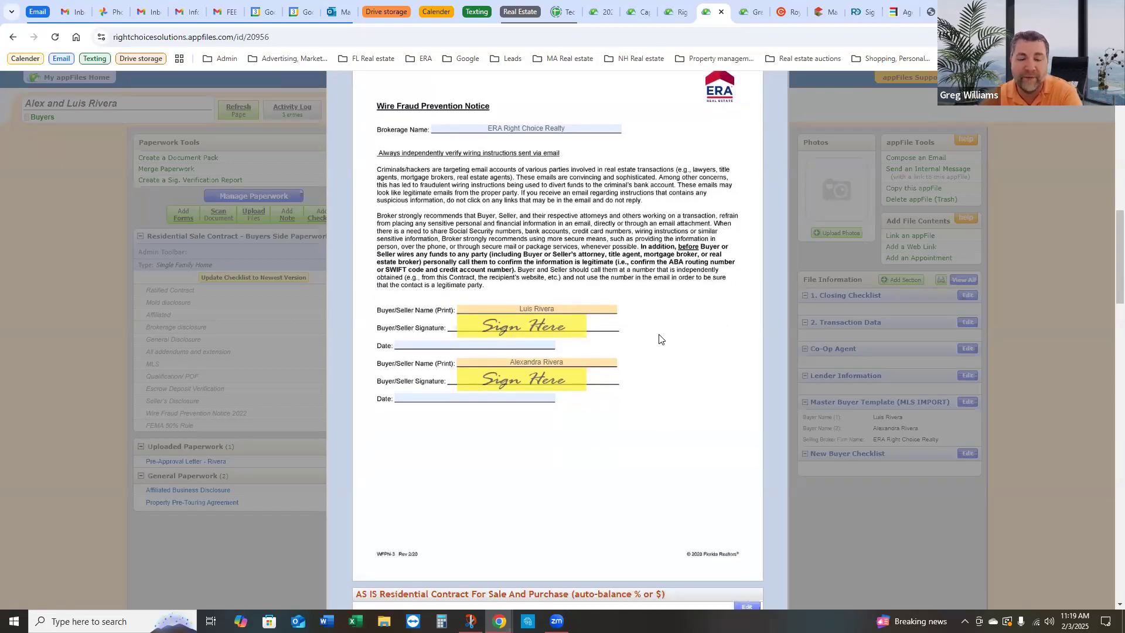
{"action": "scroll", "coordinate": [658, 327], "scroll_direction": "down", "scroll_amount": 1}
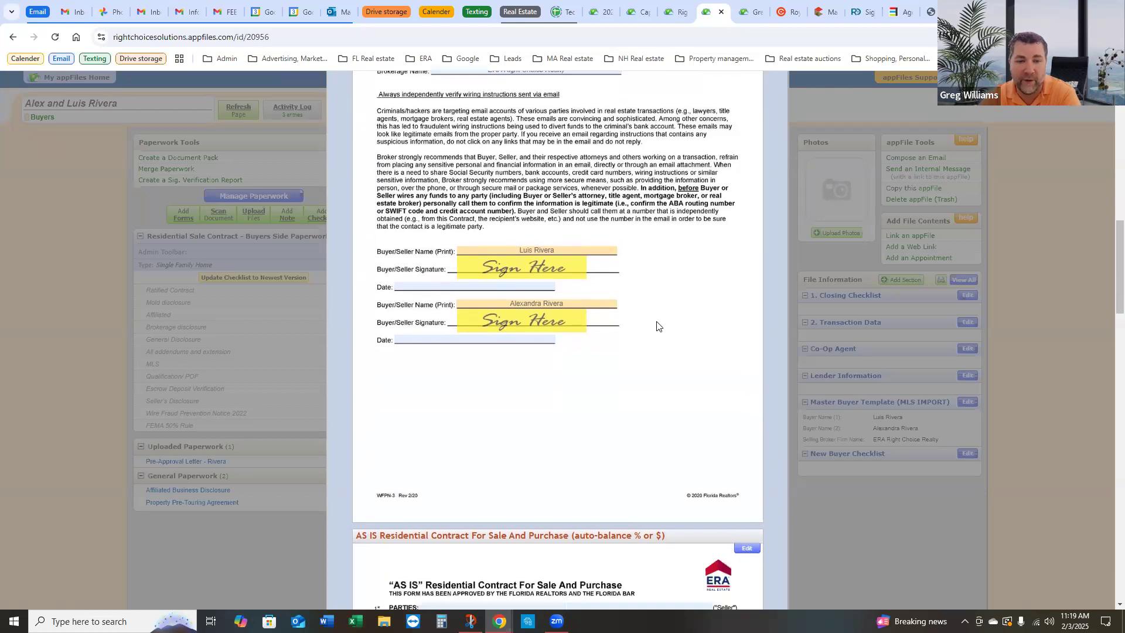
{"action": "scroll", "coordinate": [658, 326], "scroll_direction": "down", "scroll_amount": 2}
{"action": "scroll", "coordinate": [667, 296], "scroll_direction": "down", "scroll_amount": 3}
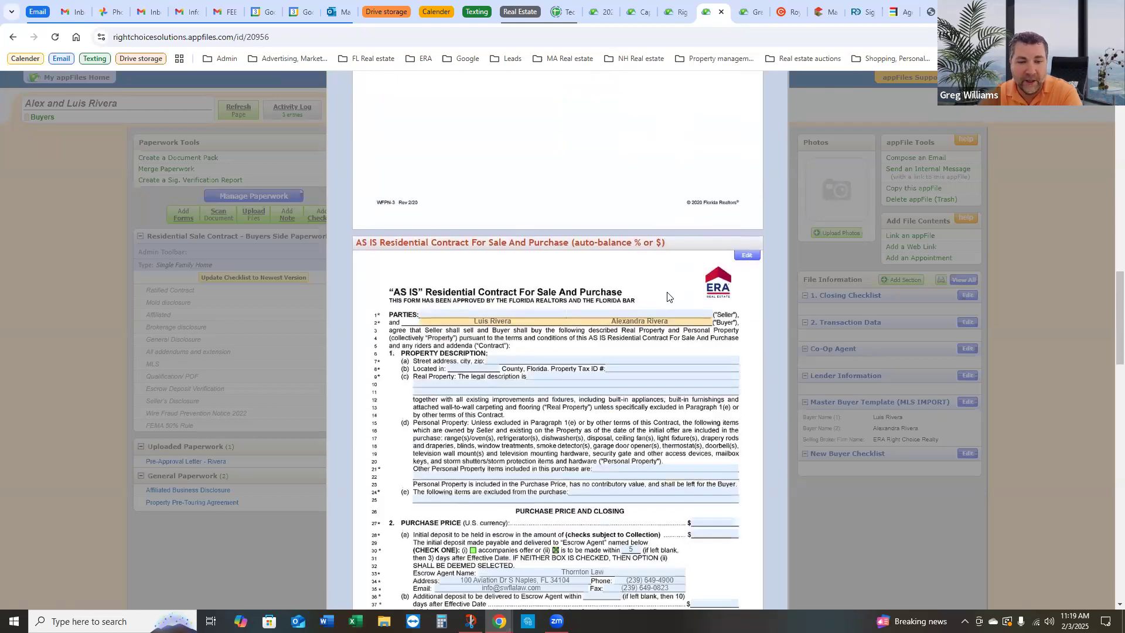
{"action": "scroll", "coordinate": [623, 297], "scroll_direction": "down", "scroll_amount": 1}
{"action": "scroll", "coordinate": [604, 296], "scroll_direction": "down", "scroll_amount": 1}
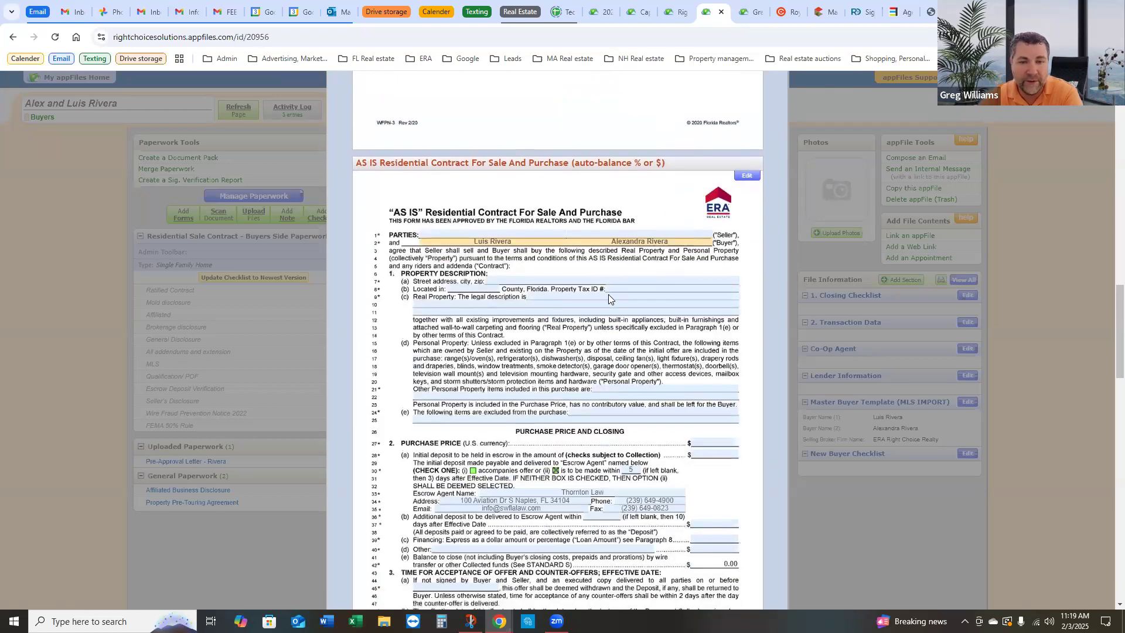
{"action": "scroll", "coordinate": [608, 299], "scroll_direction": "down", "scroll_amount": 1}
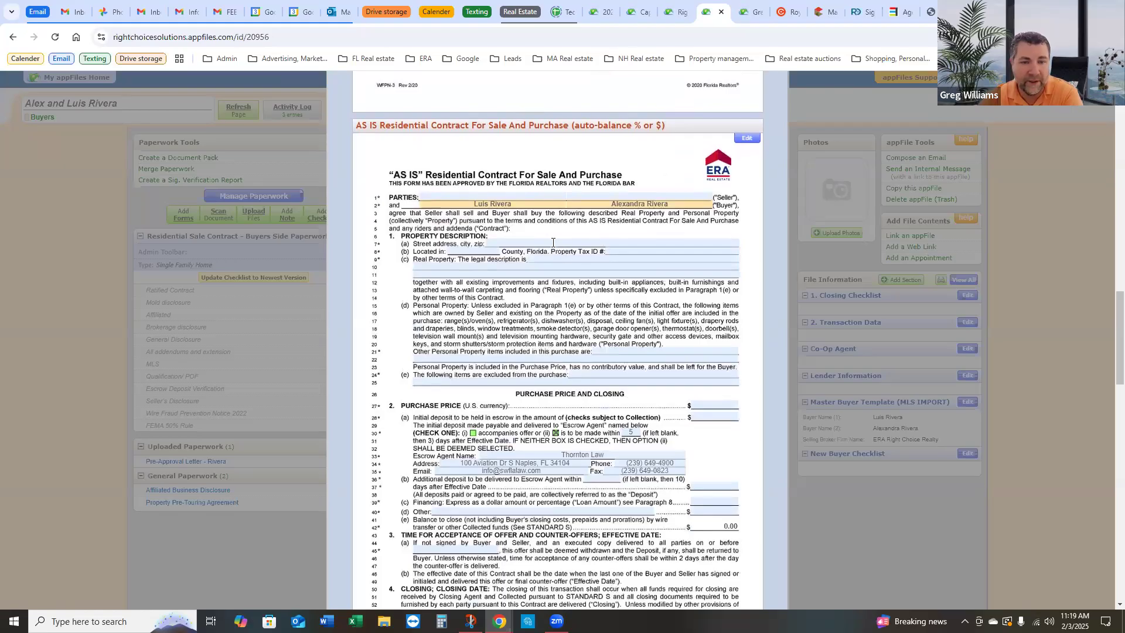
Step: Copy the property's full address from the MLS listing into the AS IS contract's street address field and enter "Lee" as the county
{"action": "left_click", "coordinate": [823, 12]}
{"action": "left_click", "coordinate": [143, 227]}
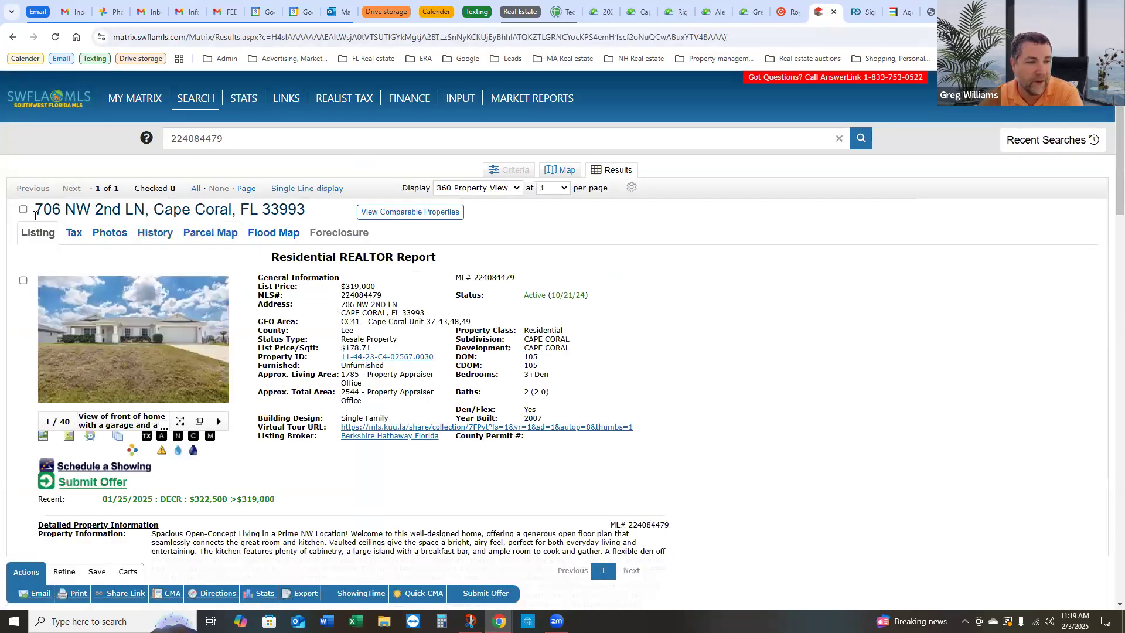
{"action": "left_click_drag", "start_coordinate": [55, 211], "coordinate": [277, 213]}
{"action": "right_click", "coordinate": [278, 213]}
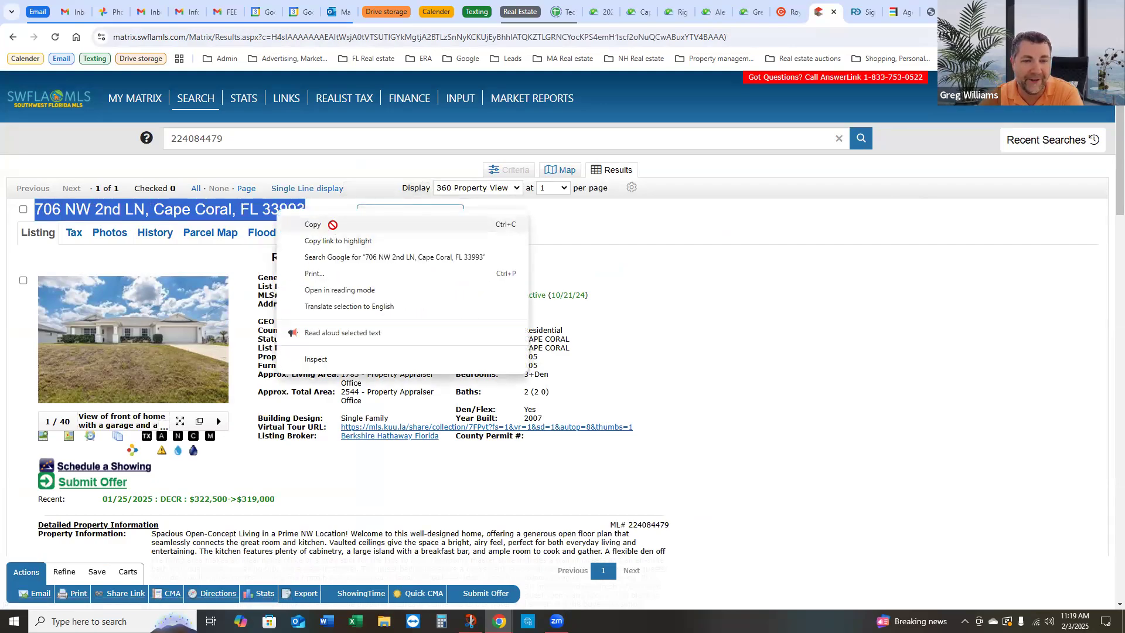
{"action": "left_click", "coordinate": [329, 223]}
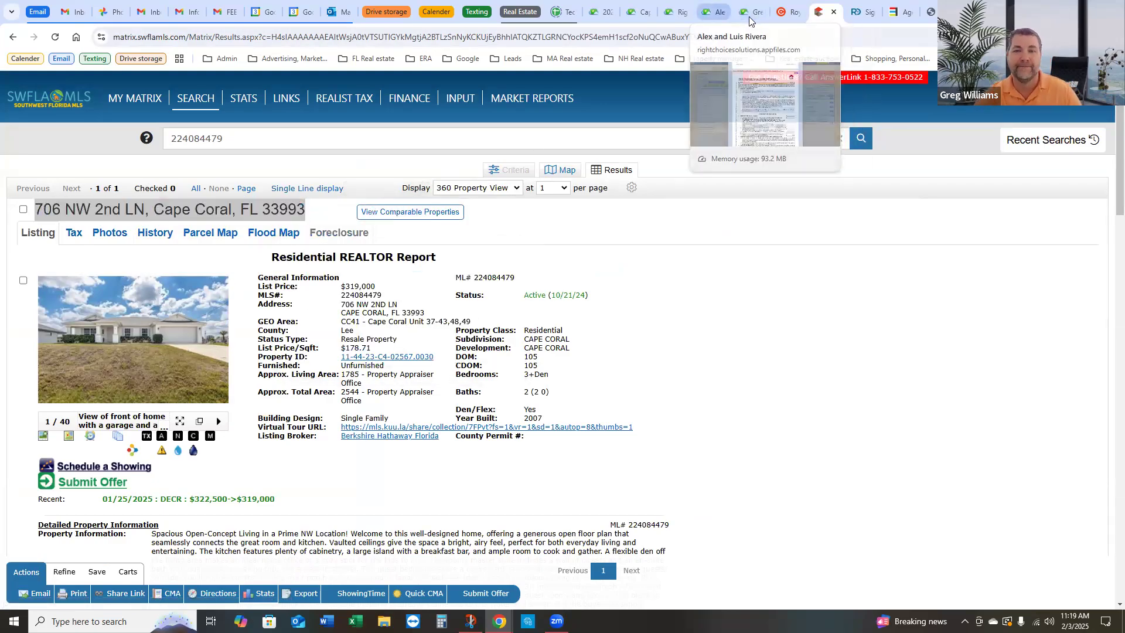
{"action": "left_click", "coordinate": [714, 12]}
{"action": "left_click", "coordinate": [553, 244]}
{"action": "key", "text": "ctrl+v"}
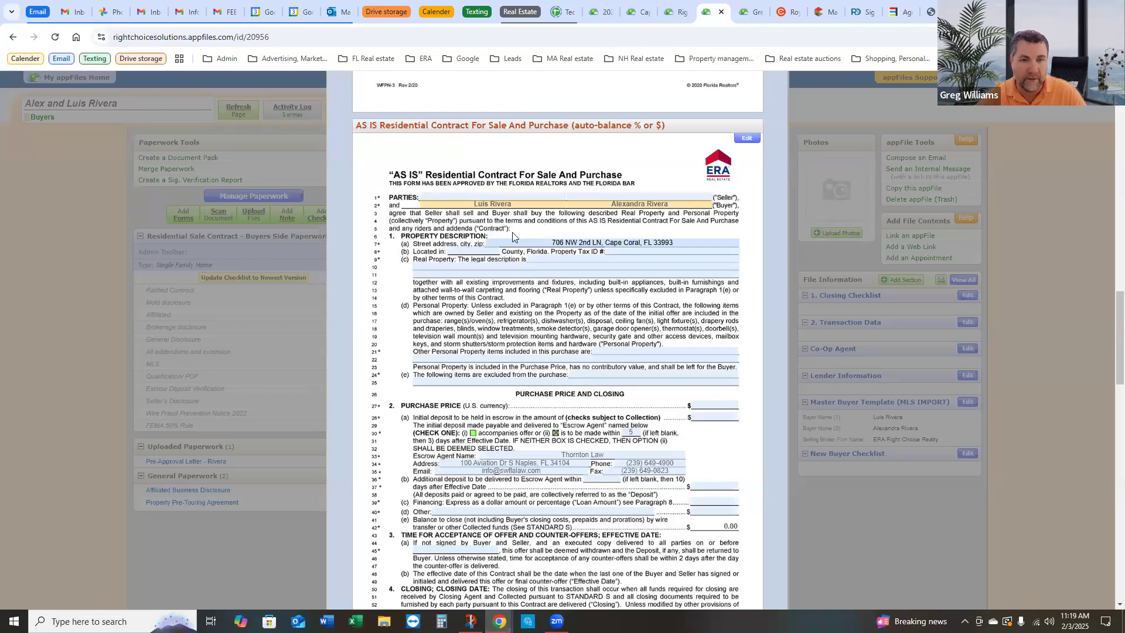
{"action": "left_click", "coordinate": [490, 254]}
{"action": "type", "text": "Le"}
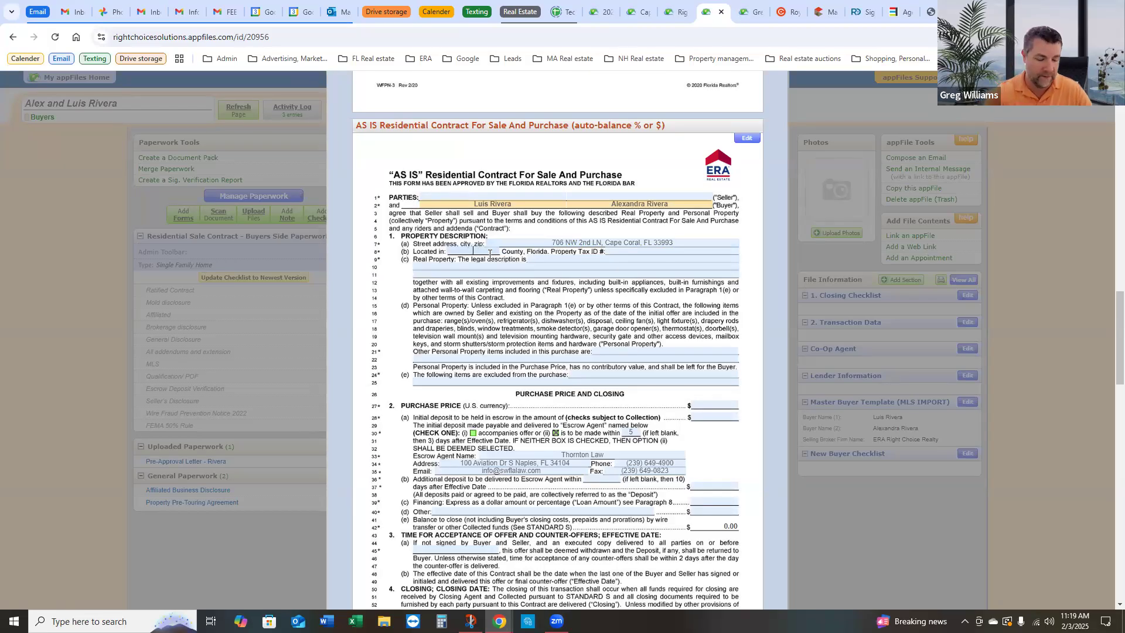
{"action": "type", "text": "e"}
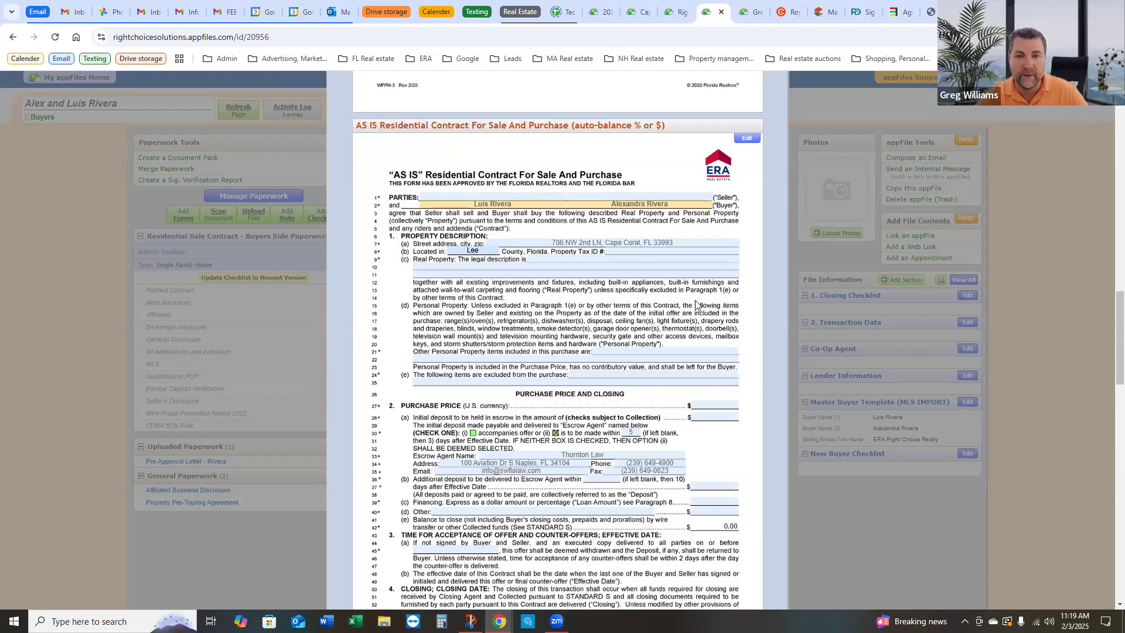
Step: Set MLS as the merged form's import type and search for the property by MLS number 224084479, copied from its listing
{"action": "scroll", "coordinate": [696, 304], "scroll_direction": "up", "scroll_amount": 2}
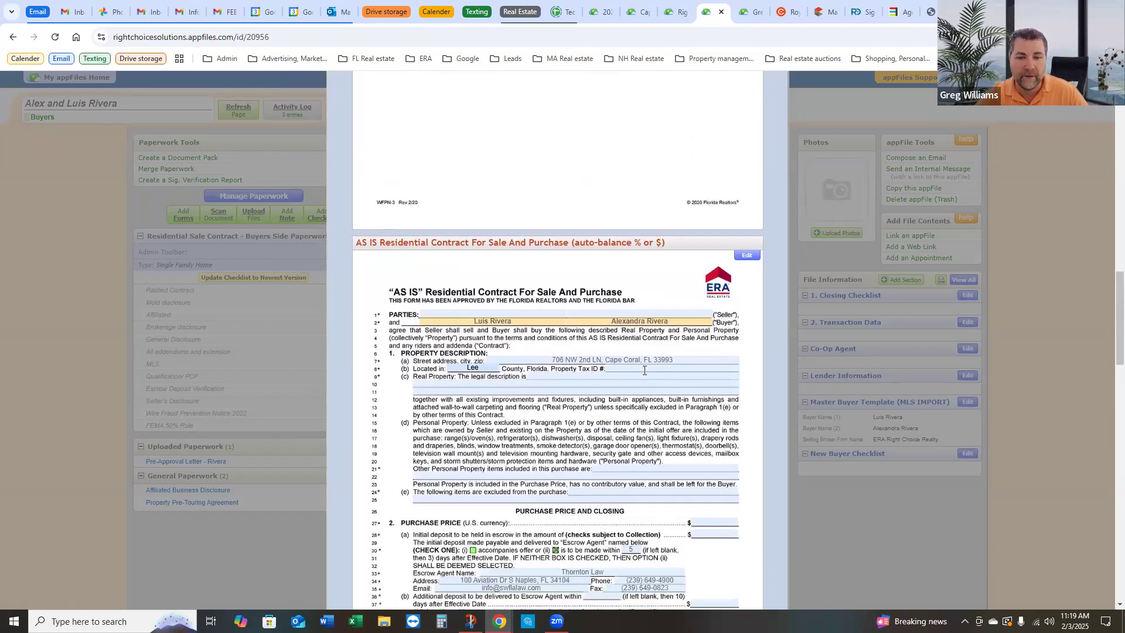
{"action": "scroll", "coordinate": [696, 369], "scroll_direction": "up", "scroll_amount": 4}
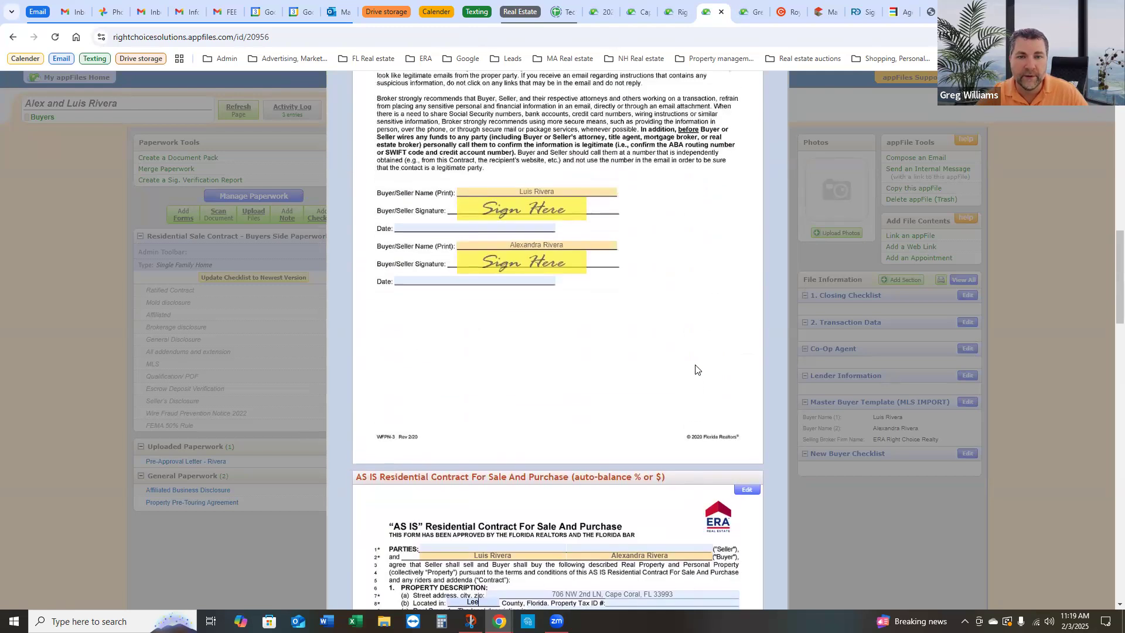
{"action": "scroll", "coordinate": [696, 369], "scroll_direction": "up", "scroll_amount": 20}
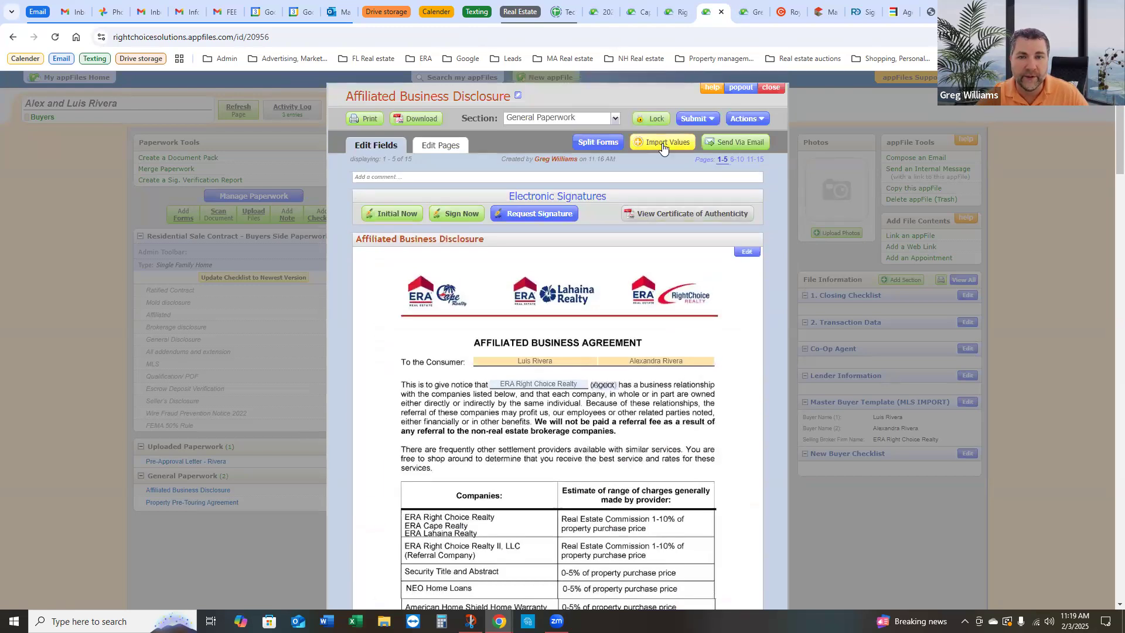
{"action": "left_click", "coordinate": [662, 143]}
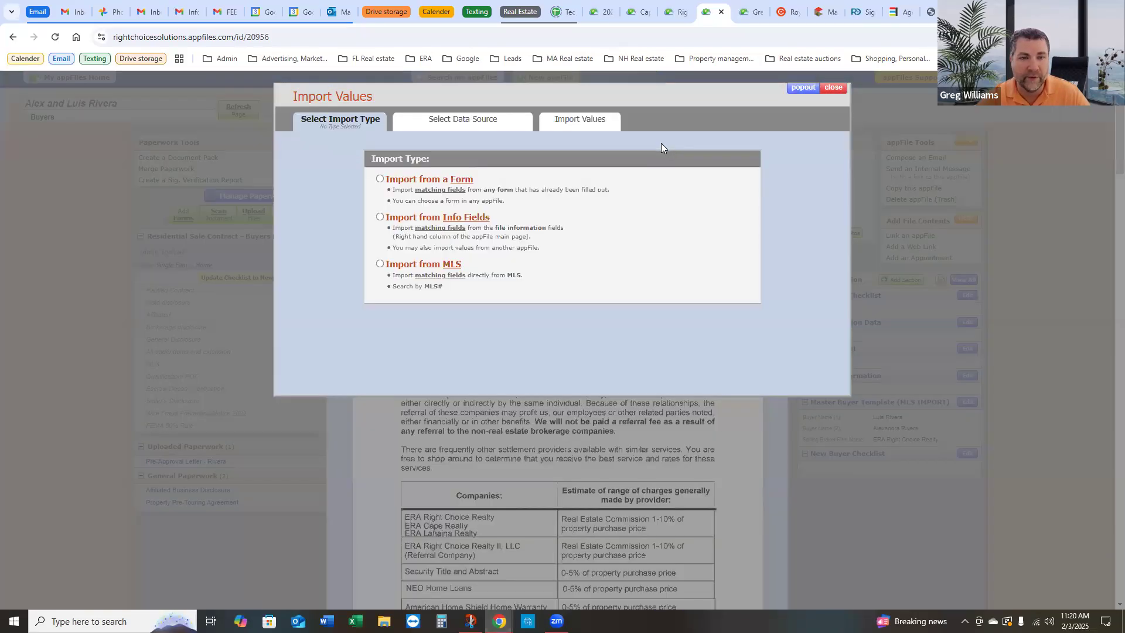
{"action": "left_click", "coordinate": [381, 265]}
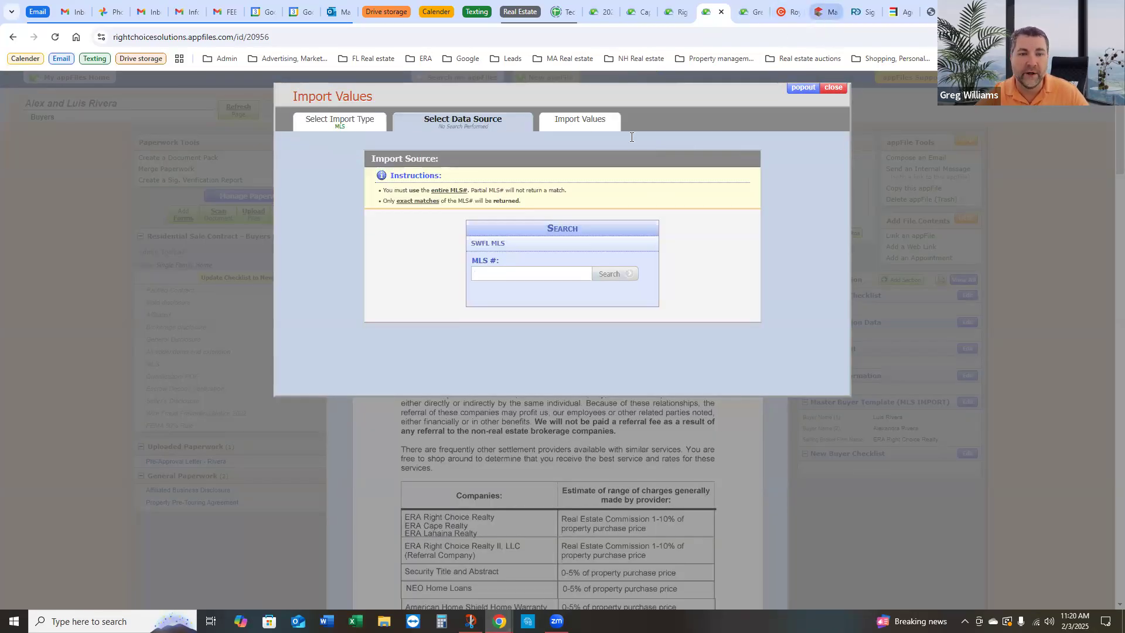
{"action": "left_click", "coordinate": [820, 18]}
{"action": "double_click", "coordinate": [360, 296]}
{"action": "right_click", "coordinate": [362, 297]}
{"action": "left_click", "coordinate": [381, 309]}
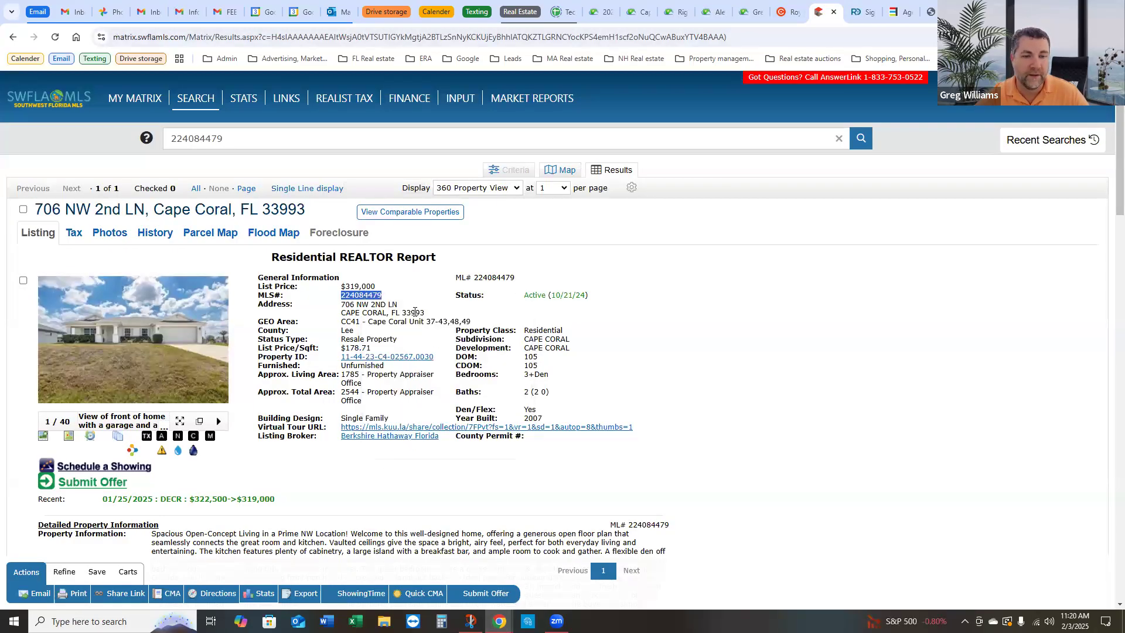
{"action": "left_click", "coordinate": [710, 14]}
{"action": "key", "text": "ctrl+v"}
{"action": "left_click", "coordinate": [613, 273]}
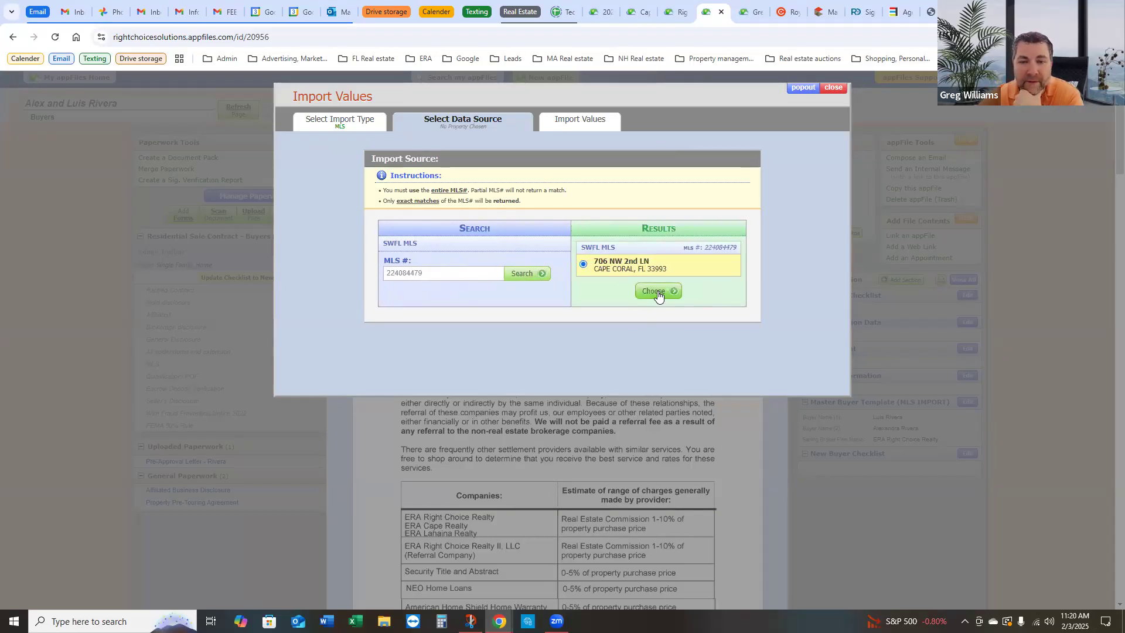
Step: Choose the matching property and import all its MLS values, including seller, address, county, tax ID, legal description, listing agent and broker firm
{"action": "left_click", "coordinate": [657, 291]}
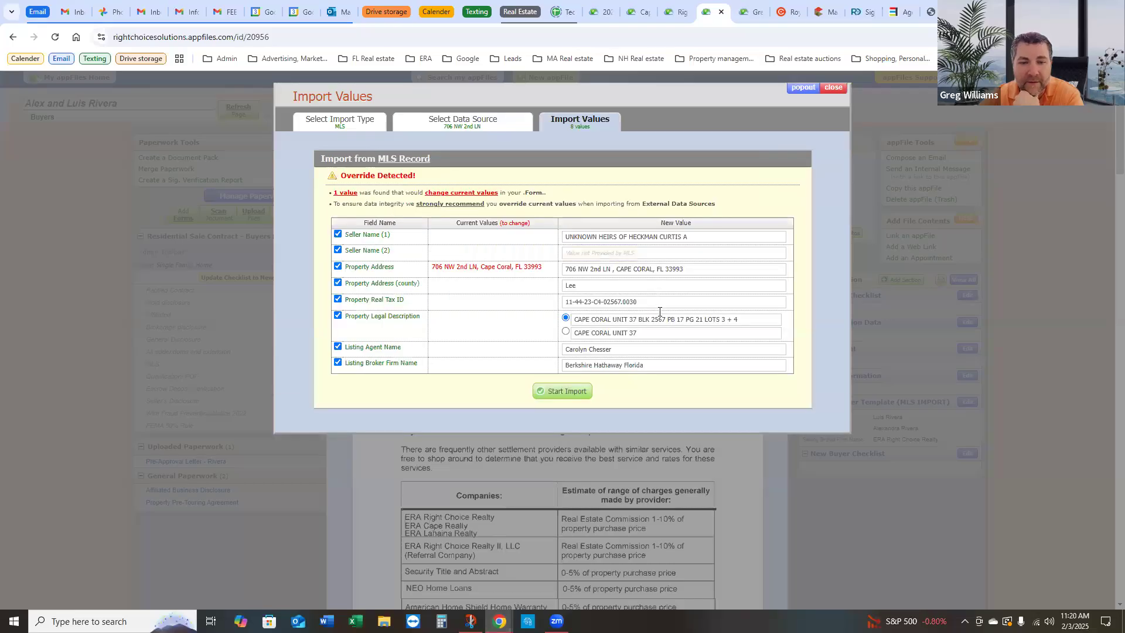
{"action": "left_click", "coordinate": [574, 396]}
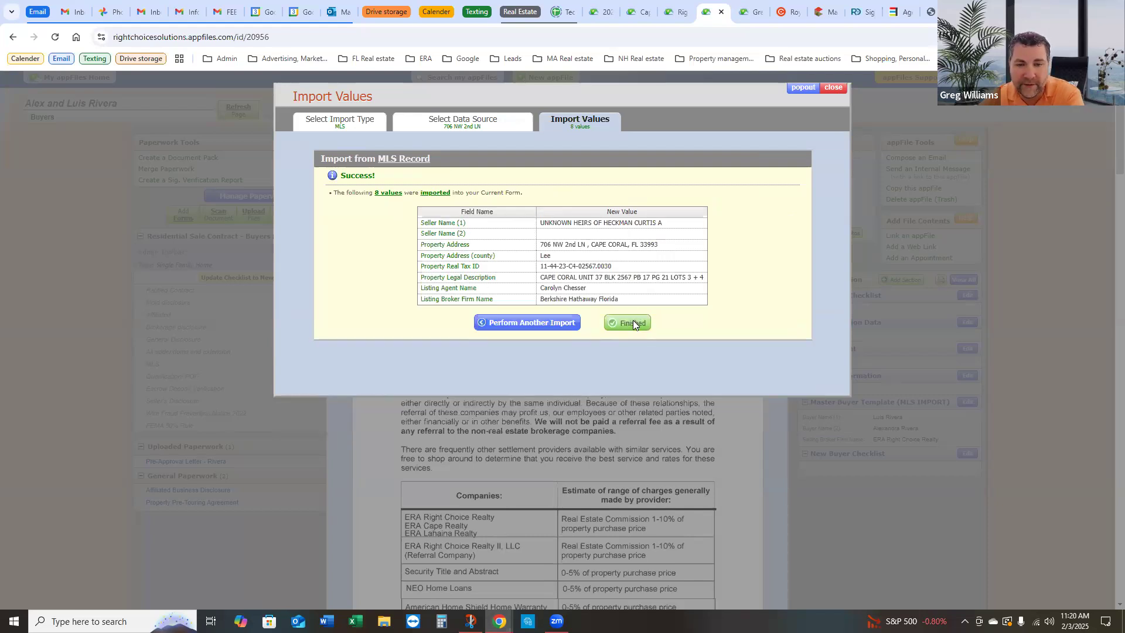
{"action": "left_click", "coordinate": [630, 323]}
Step: Check the imported seller name and property description on the first page of the AS IS contract
{"action": "scroll", "coordinate": [678, 401], "scroll_direction": "down", "scroll_amount": 3}
{"action": "scroll", "coordinate": [678, 401], "scroll_direction": "down", "scroll_amount": 15}
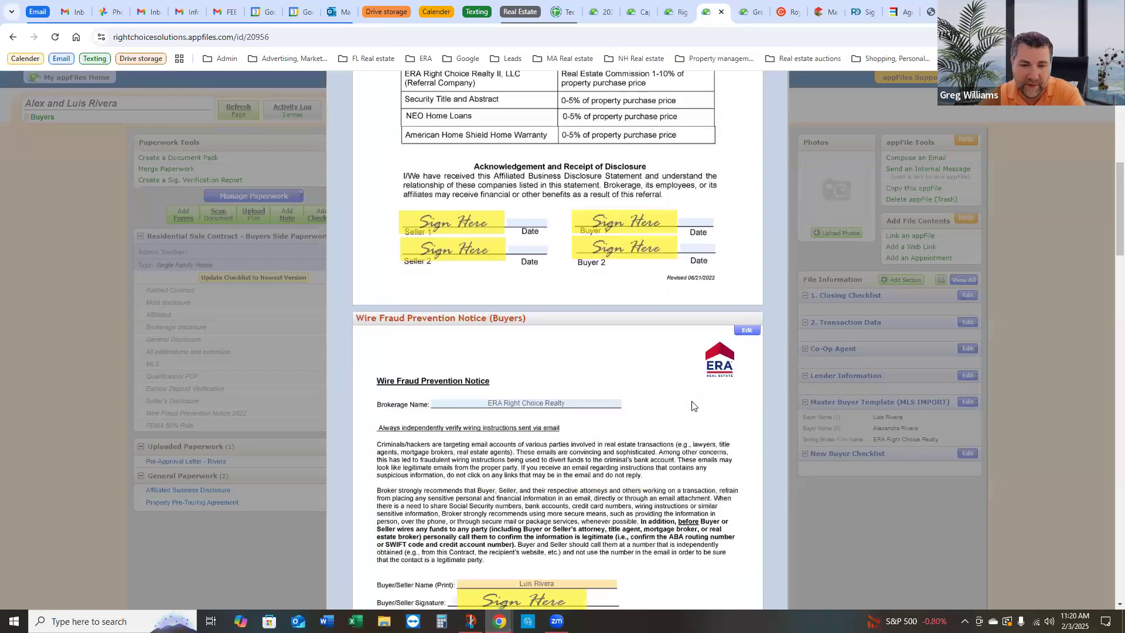
{"action": "scroll", "coordinate": [639, 415], "scroll_direction": "down", "scroll_amount": 2}
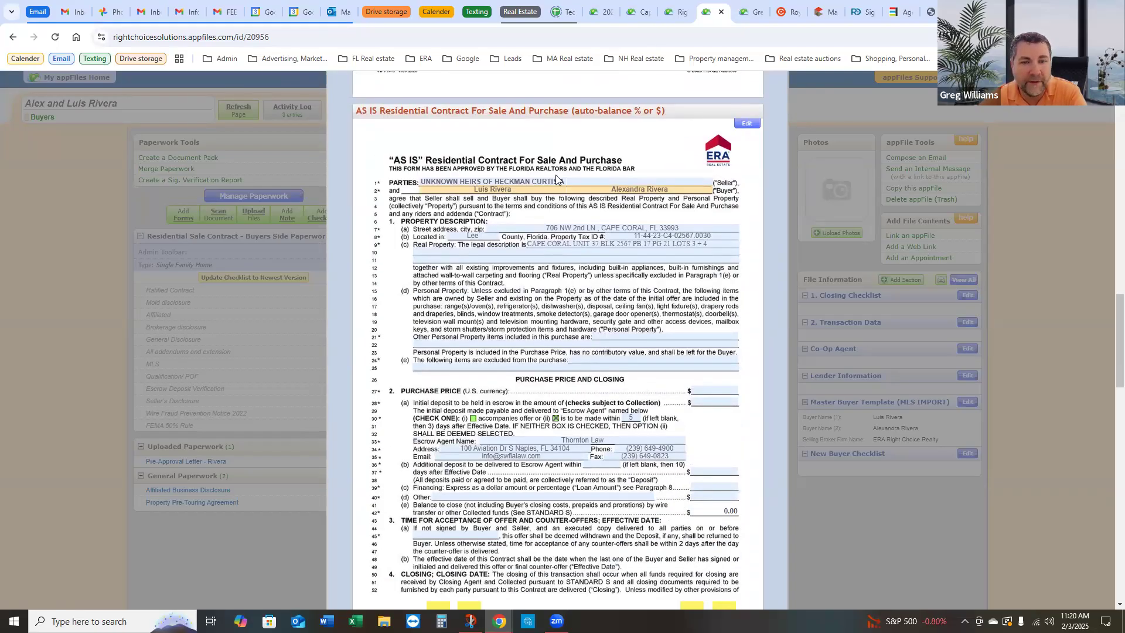
{"action": "left_click", "coordinate": [555, 181]}
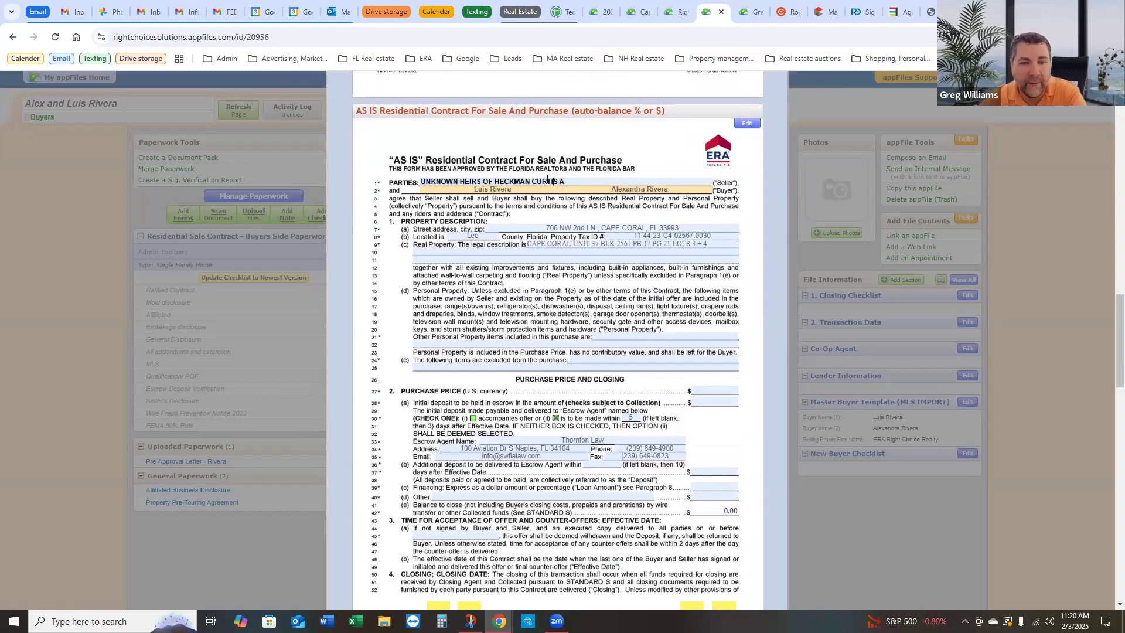
{"action": "left_click", "coordinate": [568, 215]}
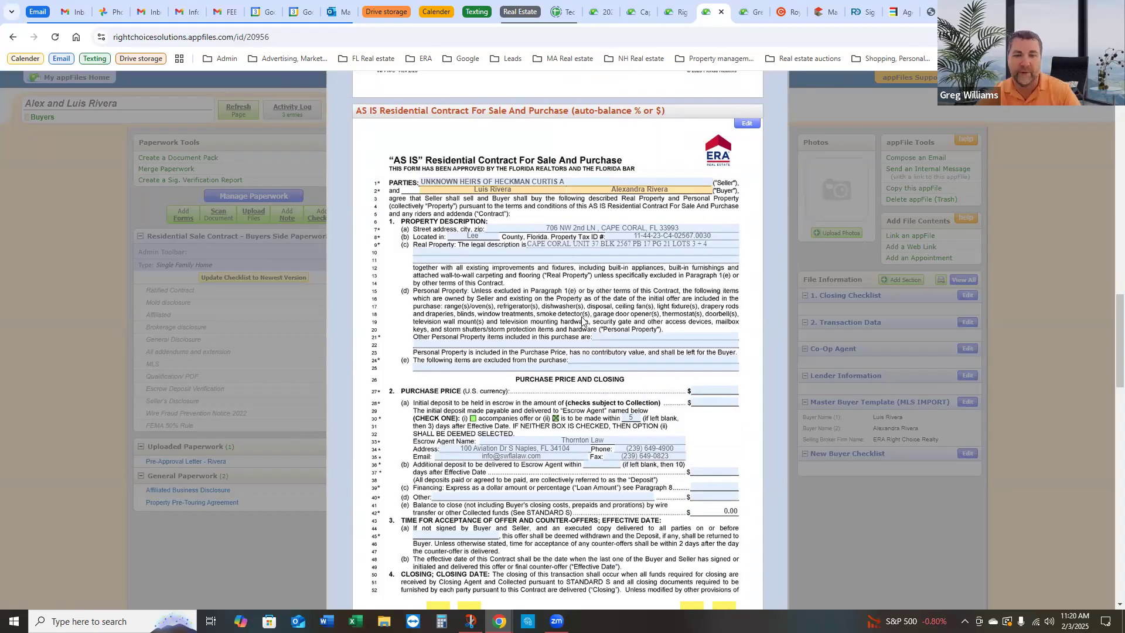
{"action": "scroll", "coordinate": [582, 320], "scroll_direction": "down", "scroll_amount": 2}
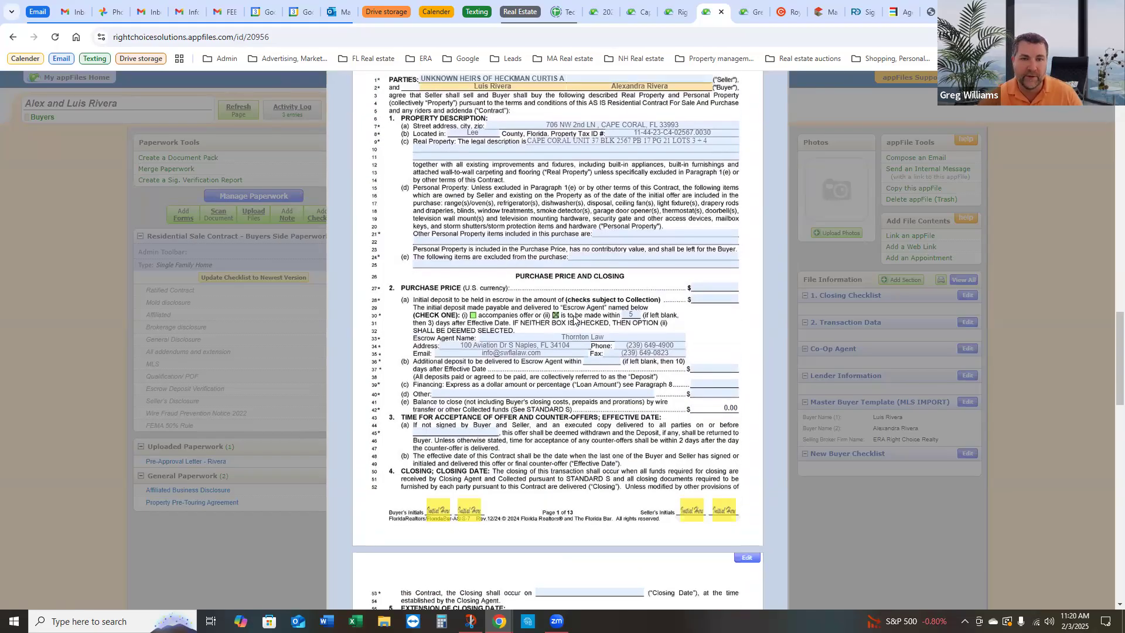
{"action": "scroll", "coordinate": [527, 246], "scroll_direction": "up", "scroll_amount": 2}
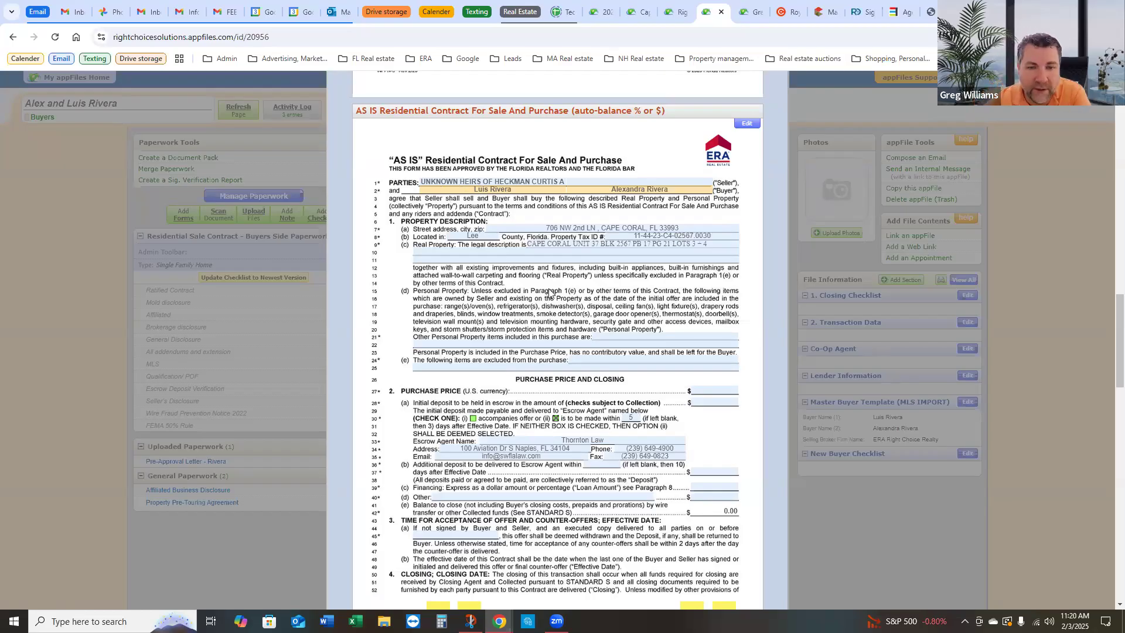
Step: Enter a purchase price of 310000 and an initial escrow deposit of 6000 in the AS IS contract
{"action": "scroll", "coordinate": [575, 296], "scroll_direction": "down", "scroll_amount": 1}
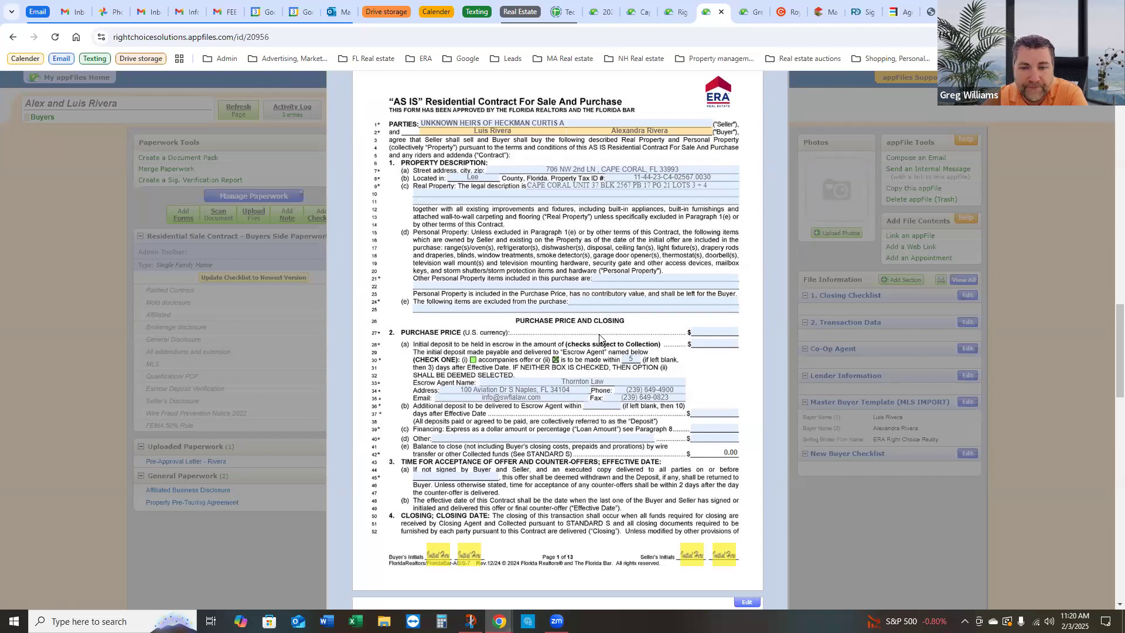
{"action": "scroll", "coordinate": [621, 311], "scroll_direction": "down", "scroll_amount": 2}
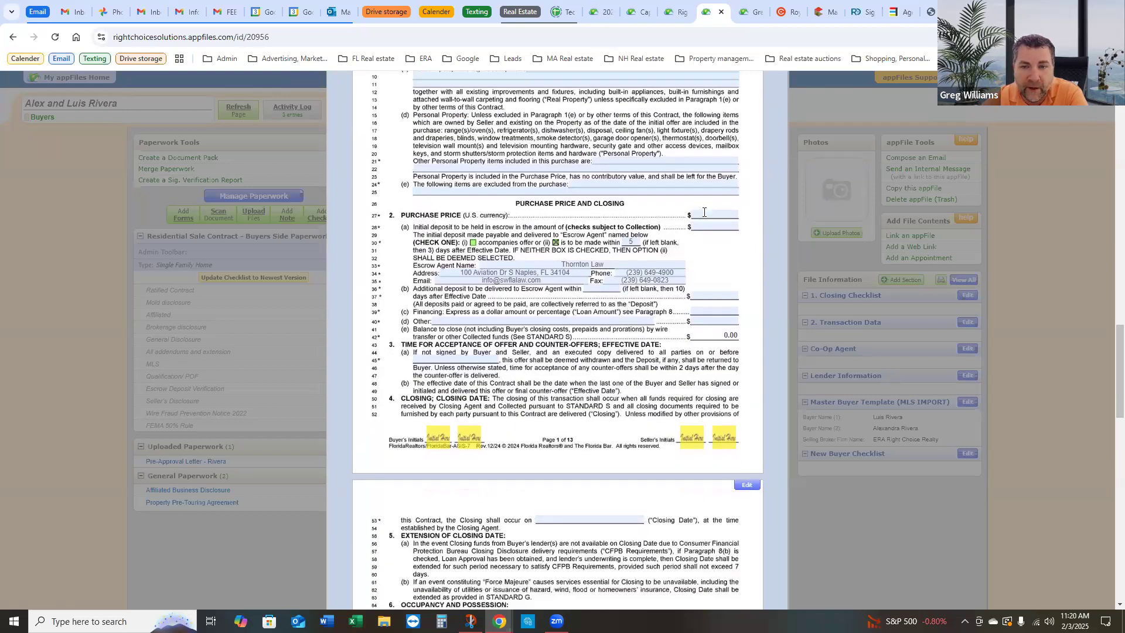
{"action": "left_click", "coordinate": [705, 212]}
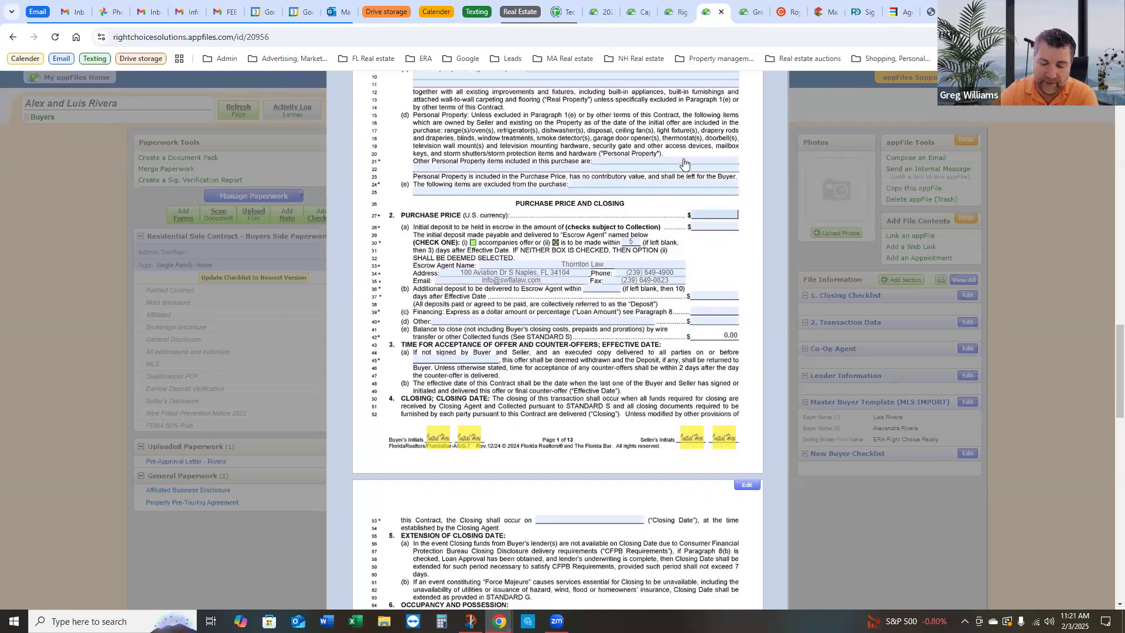
{"action": "type", "text": "310000"}
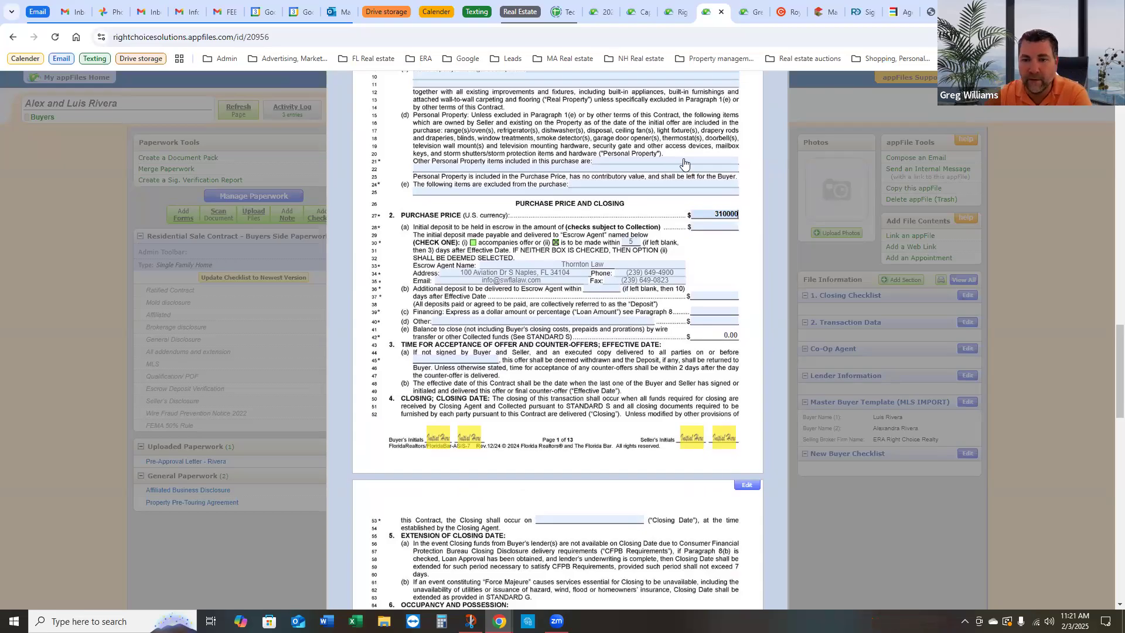
{"action": "left_click", "coordinate": [715, 227]}
{"action": "type", "text": "6000"}
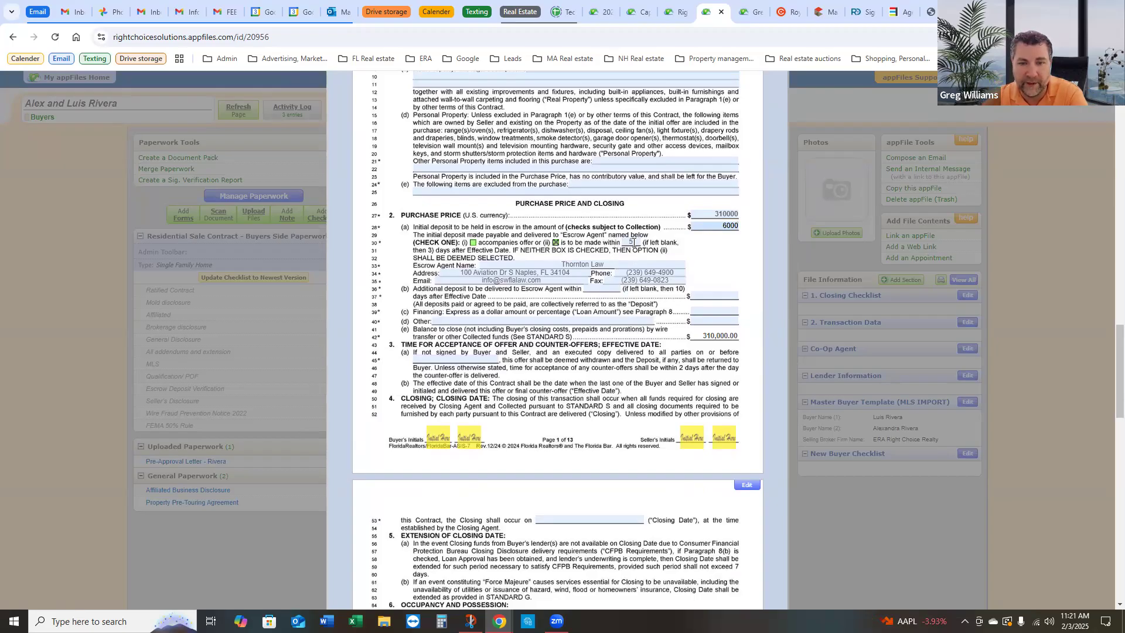
{"action": "left_click", "coordinate": [725, 246]}
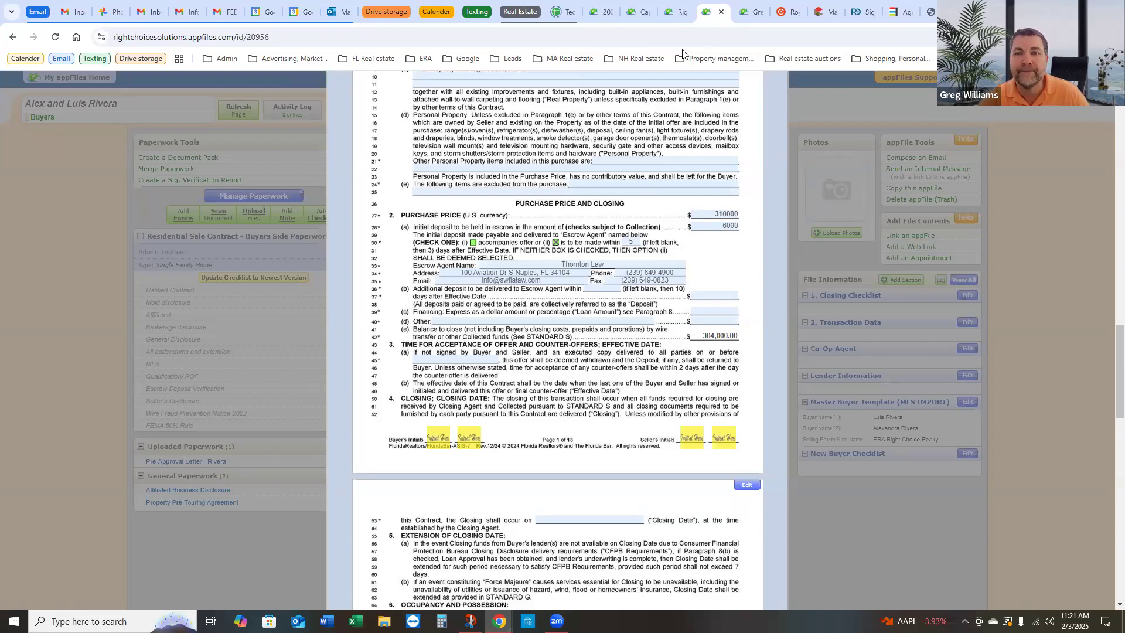
Step: Replace the escrow agent name in the AS IS contract with the settlement agent's name copied from the MLS listing
{"action": "left_click_drag", "start_coordinate": [555, 264], "coordinate": [604, 267]}
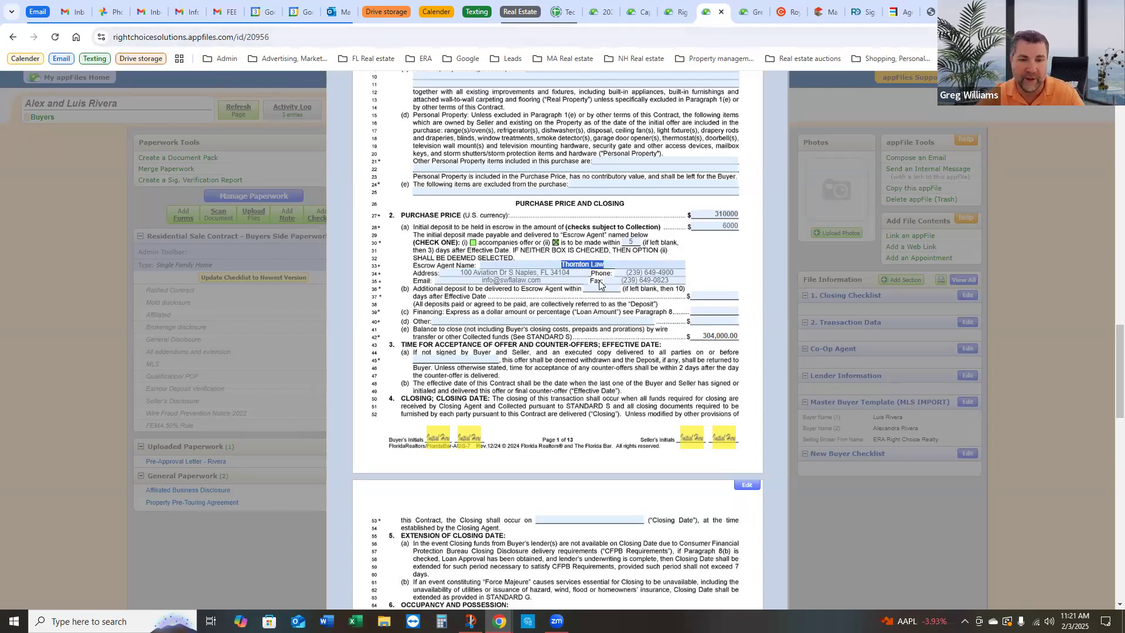
{"action": "left_click_drag", "start_coordinate": [577, 275], "coordinate": [439, 273]}
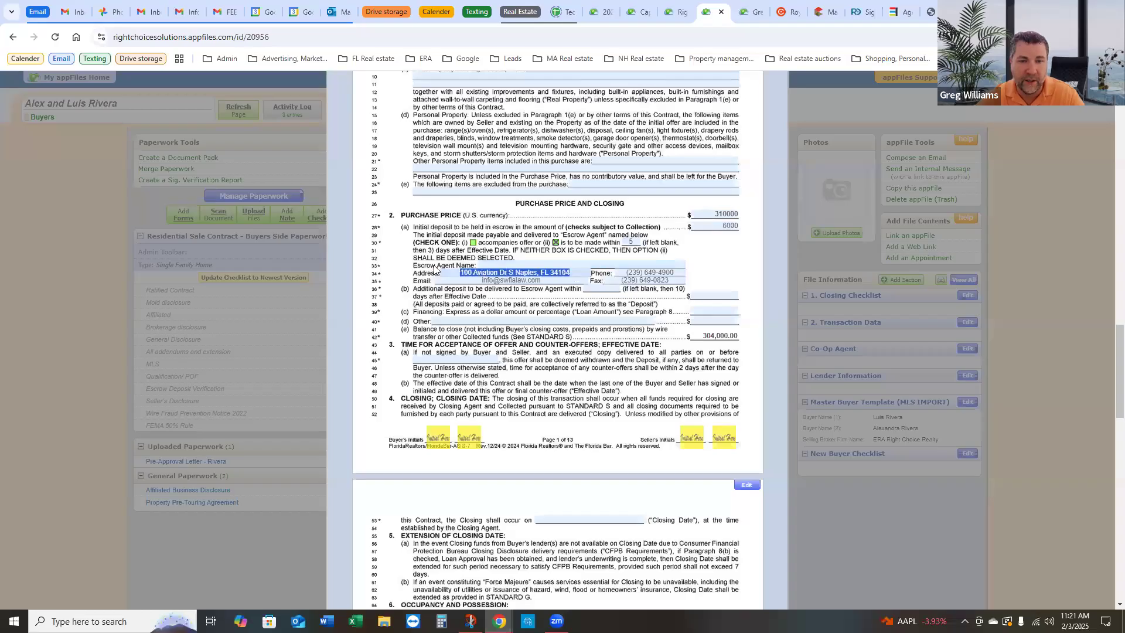
{"action": "left_click", "coordinate": [822, 19]}
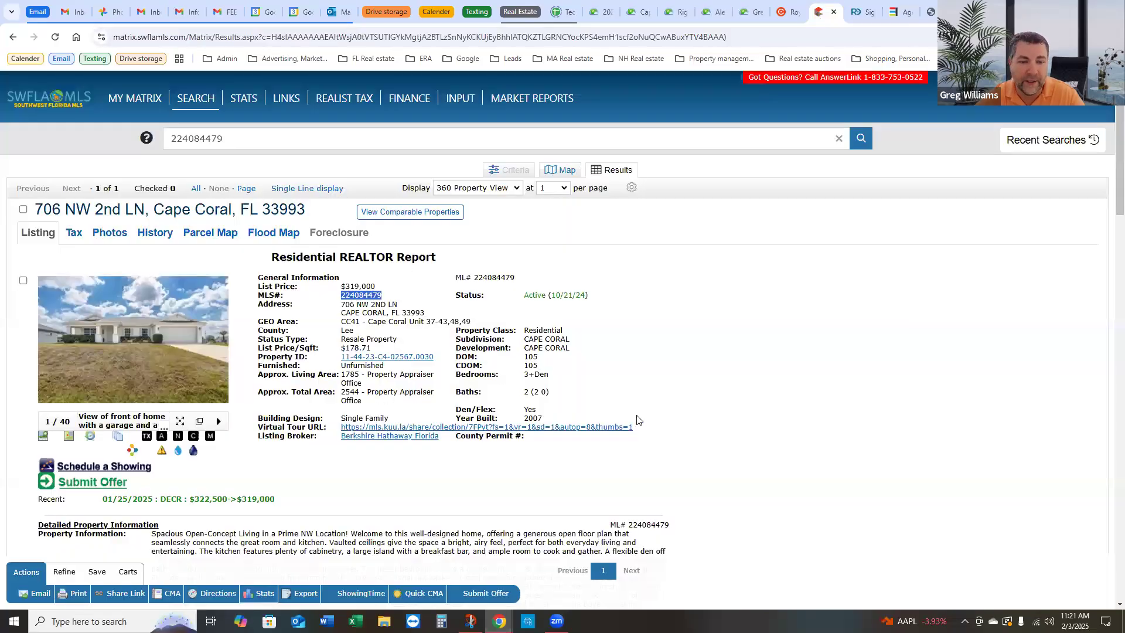
{"action": "scroll", "coordinate": [654, 354], "scroll_direction": "down", "scroll_amount": 10}
{"action": "scroll", "coordinate": [655, 355], "scroll_direction": "down", "scroll_amount": 10}
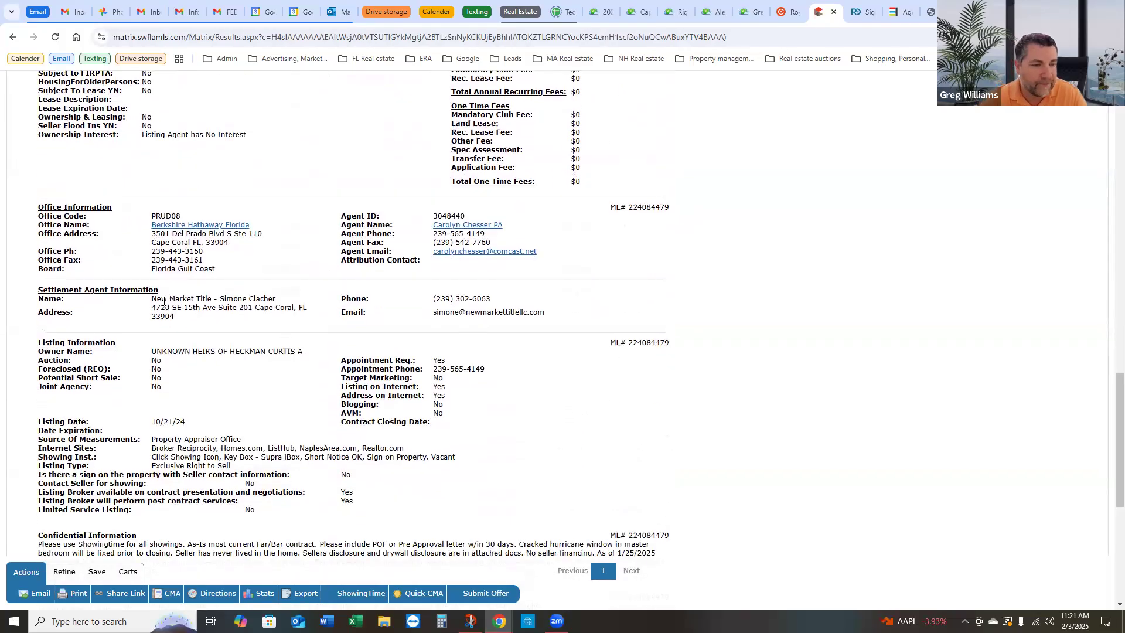
{"action": "left_click_drag", "start_coordinate": [197, 299], "coordinate": [284, 301]}
{"action": "right_click", "coordinate": [254, 307]}
{"action": "left_click", "coordinate": [297, 316]}
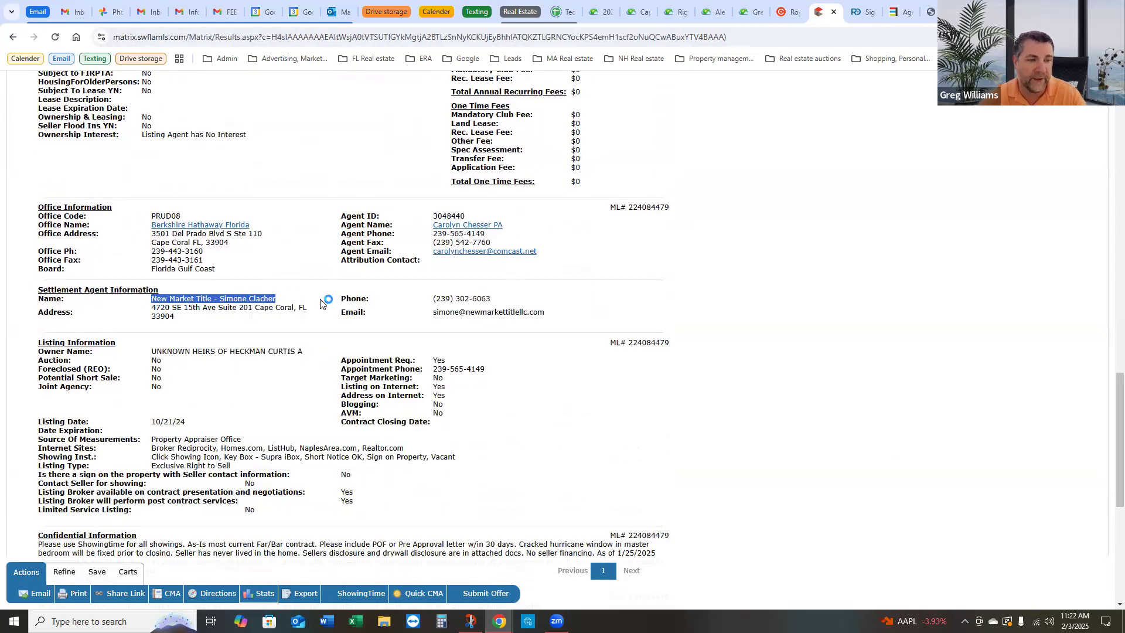
{"action": "left_click", "coordinate": [710, 12]}
{"action": "left_click", "coordinate": [551, 263]}
{"action": "key", "text": "ctrl+v"}
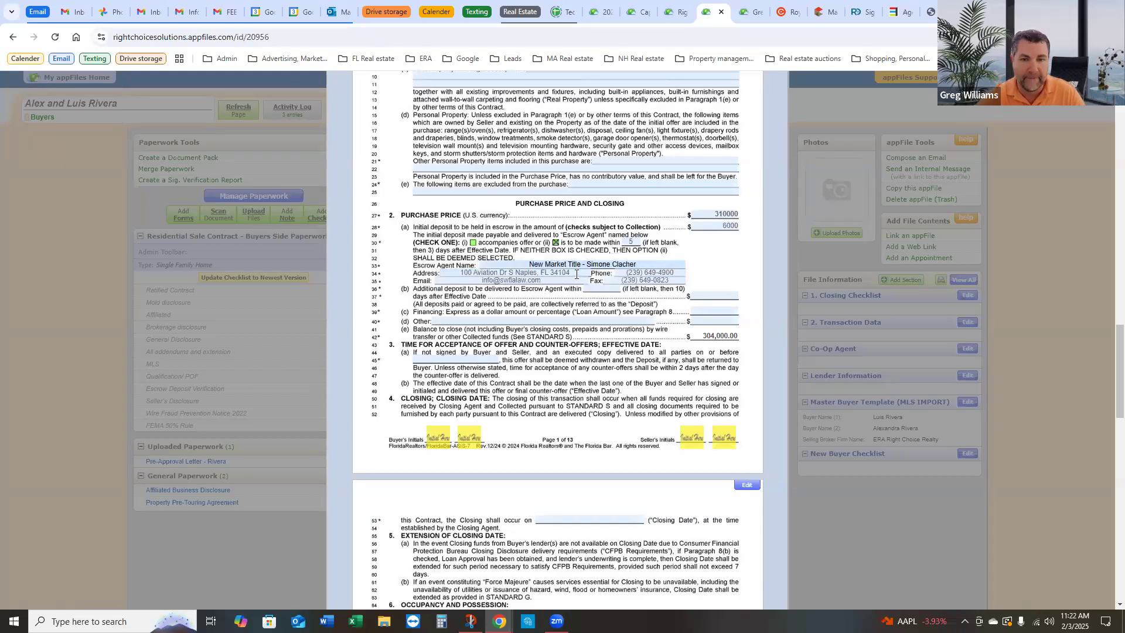
Step: Replace the escrow agent's address with the settlement agent's street address, city and state copied from the MLS listing
{"action": "left_click_drag", "start_coordinate": [577, 274], "coordinate": [460, 273]}
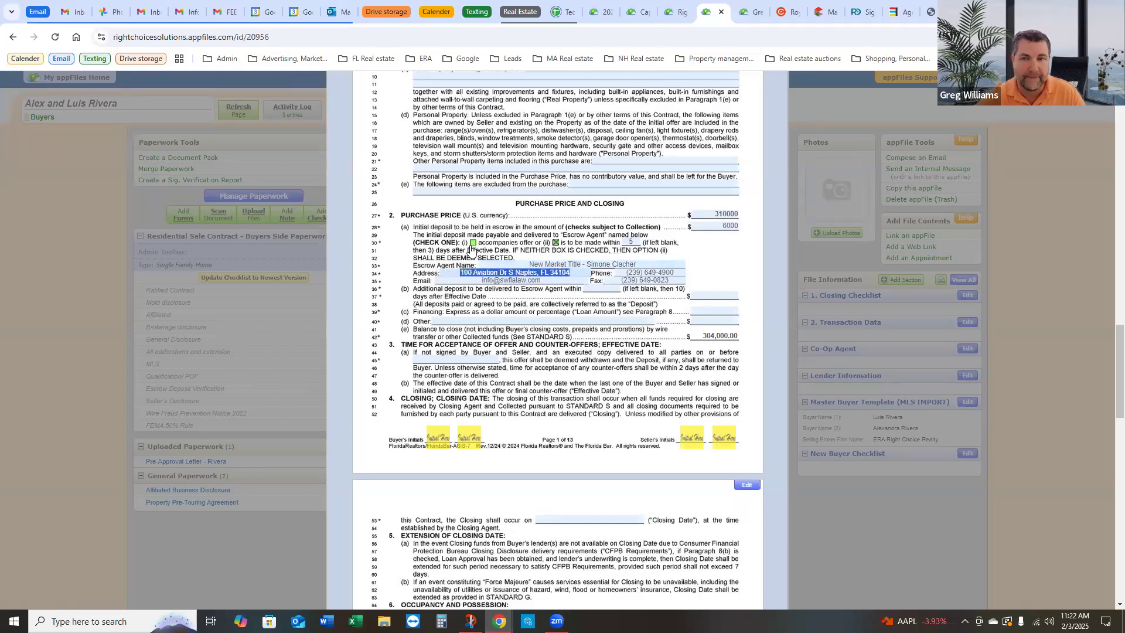
{"action": "left_click", "coordinate": [818, 14]}
{"action": "left_click_drag", "start_coordinate": [154, 307], "coordinate": [306, 309]}
{"action": "right_click", "coordinate": [333, 319]}
{"action": "left_click", "coordinate": [338, 323]}
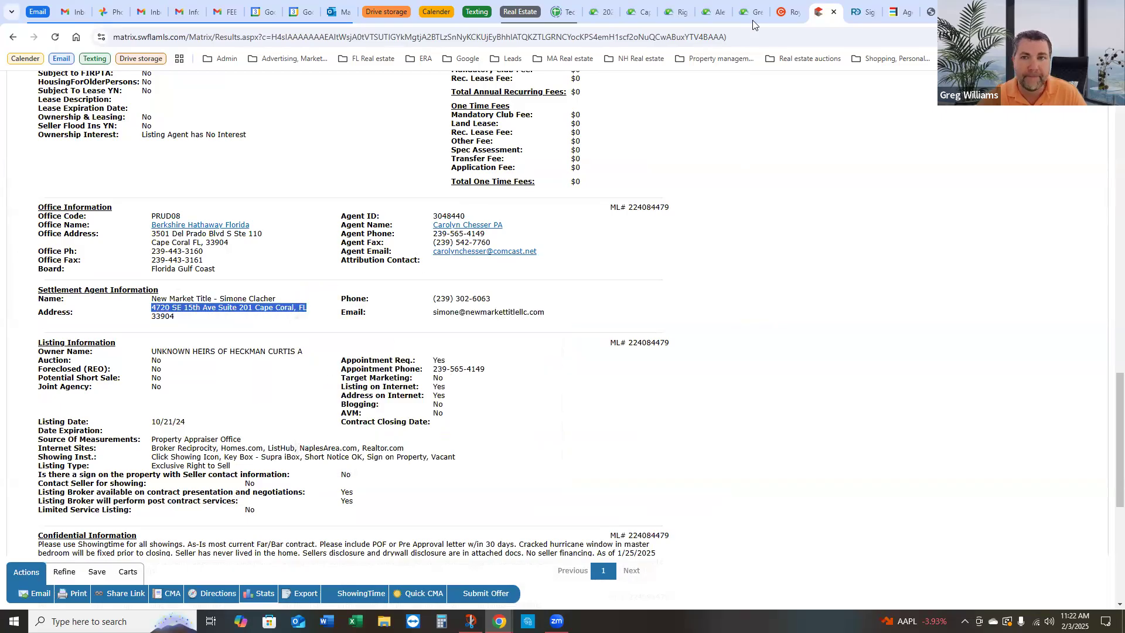
{"action": "left_click", "coordinate": [709, 13]}
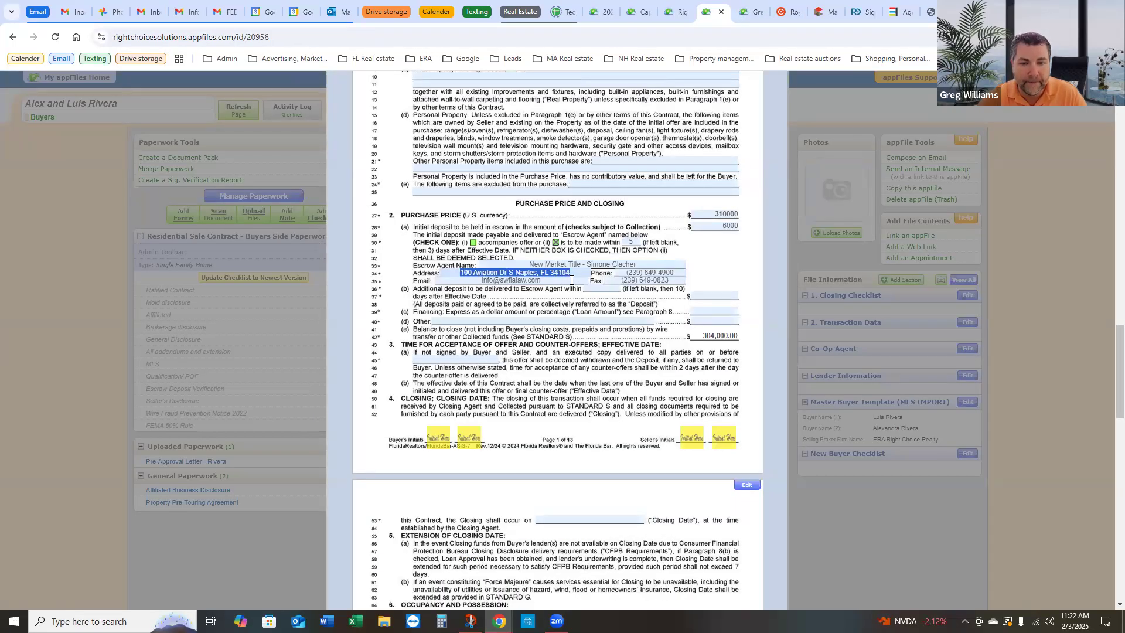
{"action": "key", "text": "ctrl+v"}
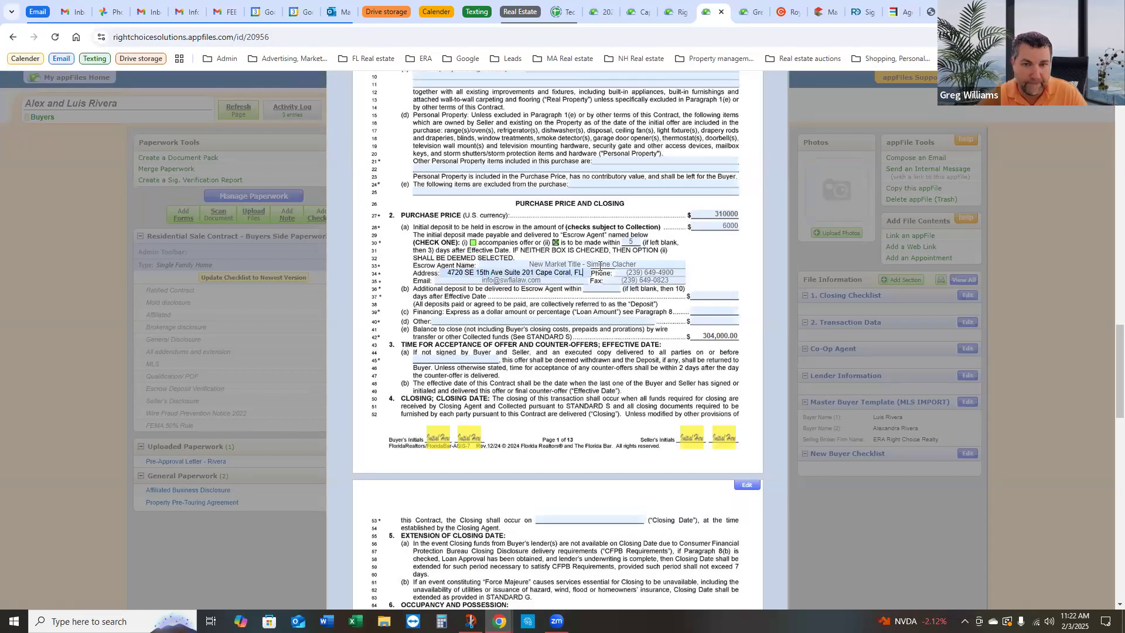
Step: Replace the escrow agent's phone number with the settlement agent's phone from the MLS listing and clear the fax number
{"action": "left_click", "coordinate": [824, 15]}
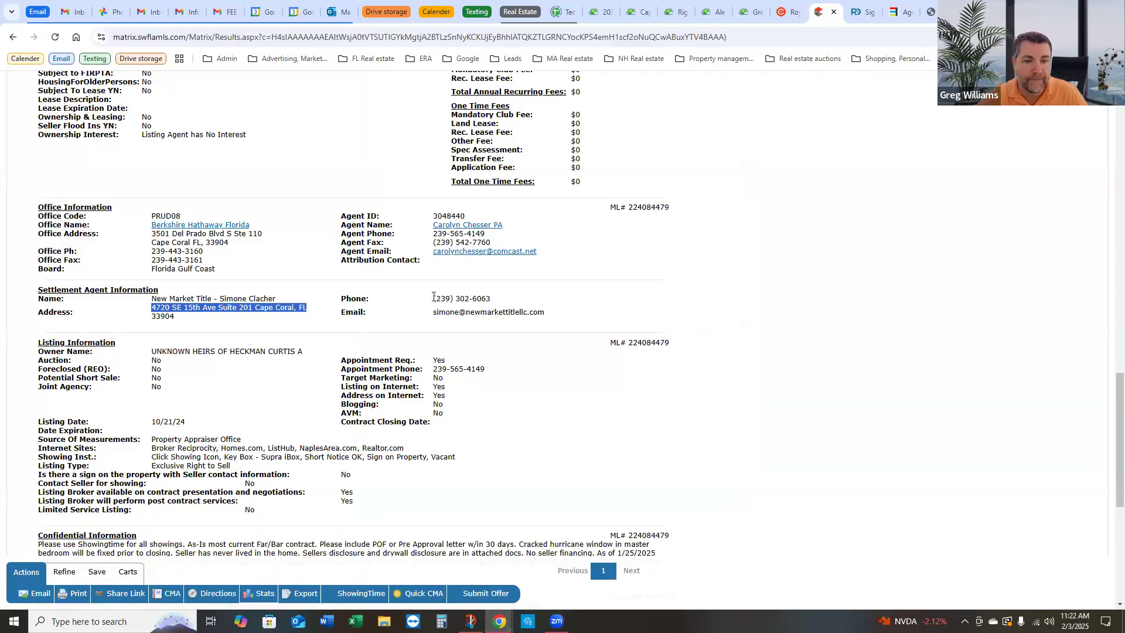
{"action": "left_click_drag", "start_coordinate": [433, 298], "coordinate": [494, 302]}
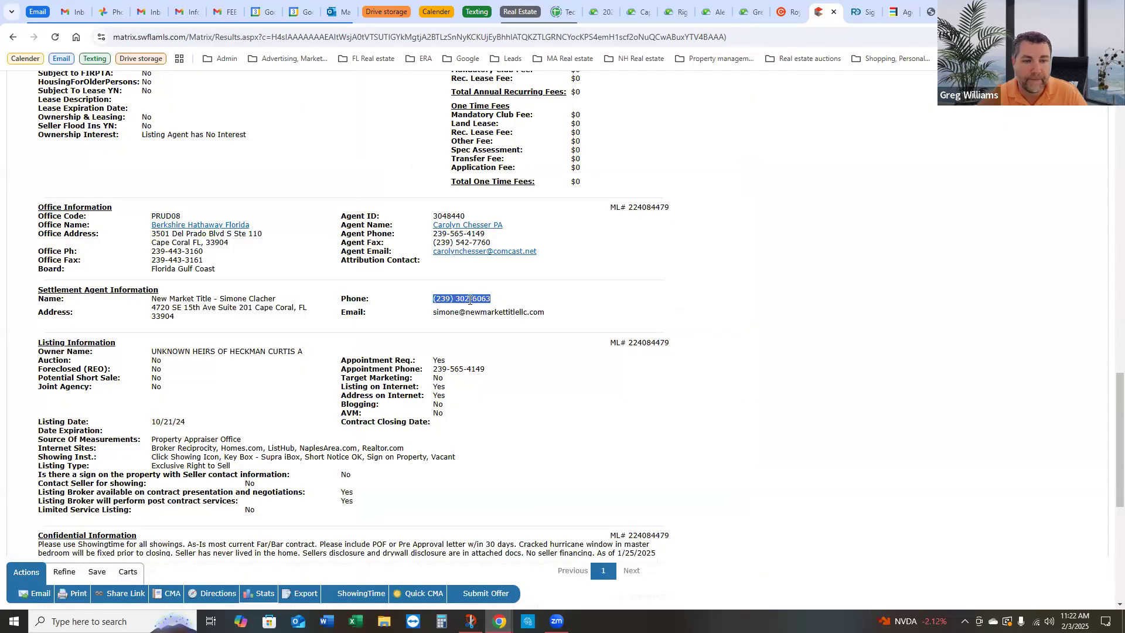
{"action": "right_click", "coordinate": [471, 298]}
{"action": "left_click", "coordinate": [521, 306]}
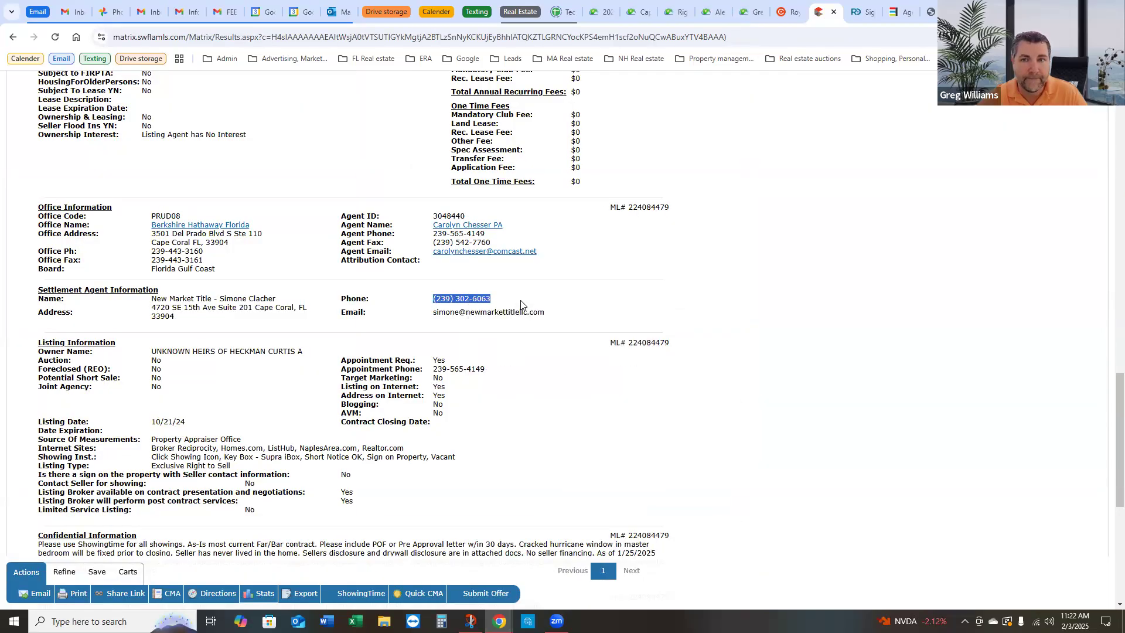
{"action": "left_click", "coordinate": [712, 13]}
{"action": "left_click_drag", "start_coordinate": [626, 273], "coordinate": [601, 281]}
{"action": "key", "text": "ctrl+v"}
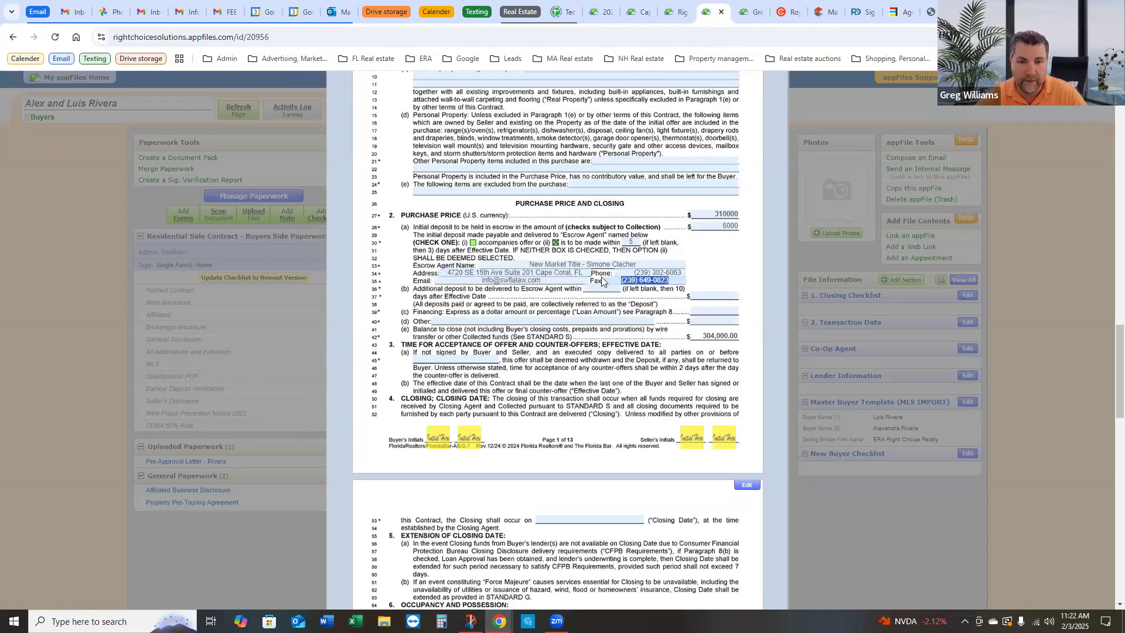
Step: Replace the escrow agent's email with the settlement agent's email address copied from the MLS listing
{"action": "left_click", "coordinate": [823, 11]}
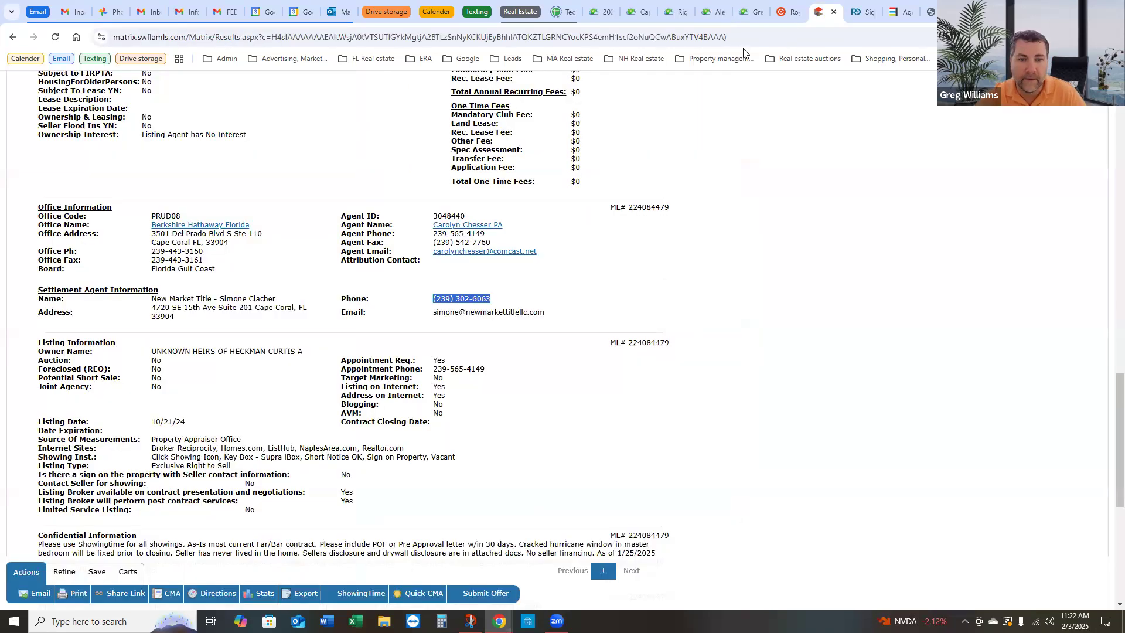
{"action": "left_click_drag", "start_coordinate": [438, 312], "coordinate": [556, 320]}
{"action": "right_click", "coordinate": [561, 330]}
{"action": "left_click", "coordinate": [561, 330]}
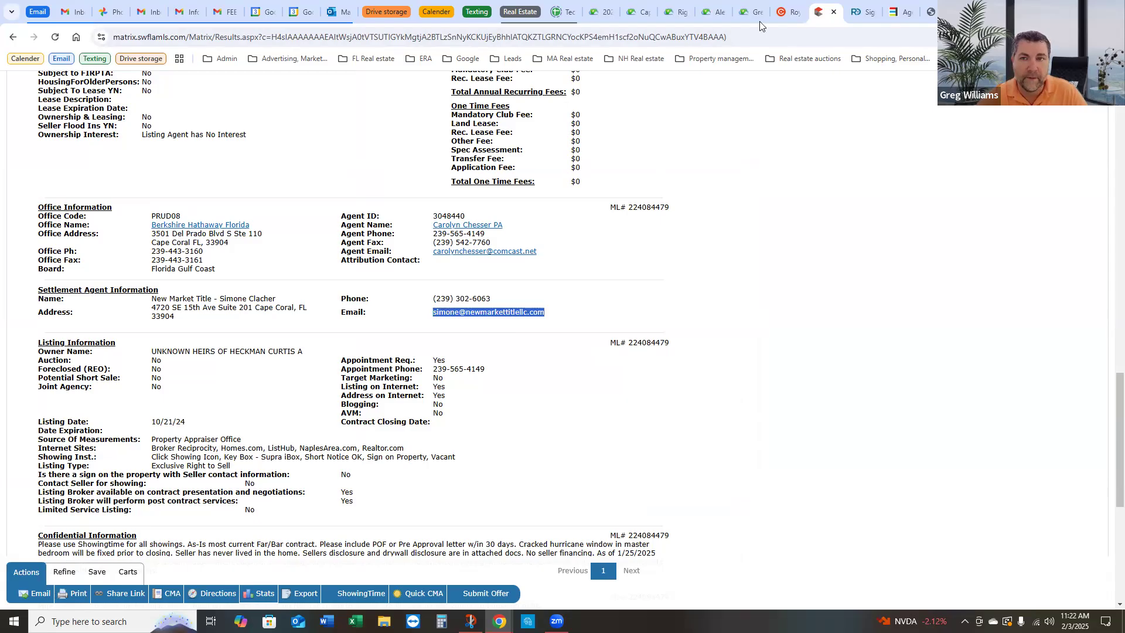
{"action": "left_click", "coordinate": [709, 16]}
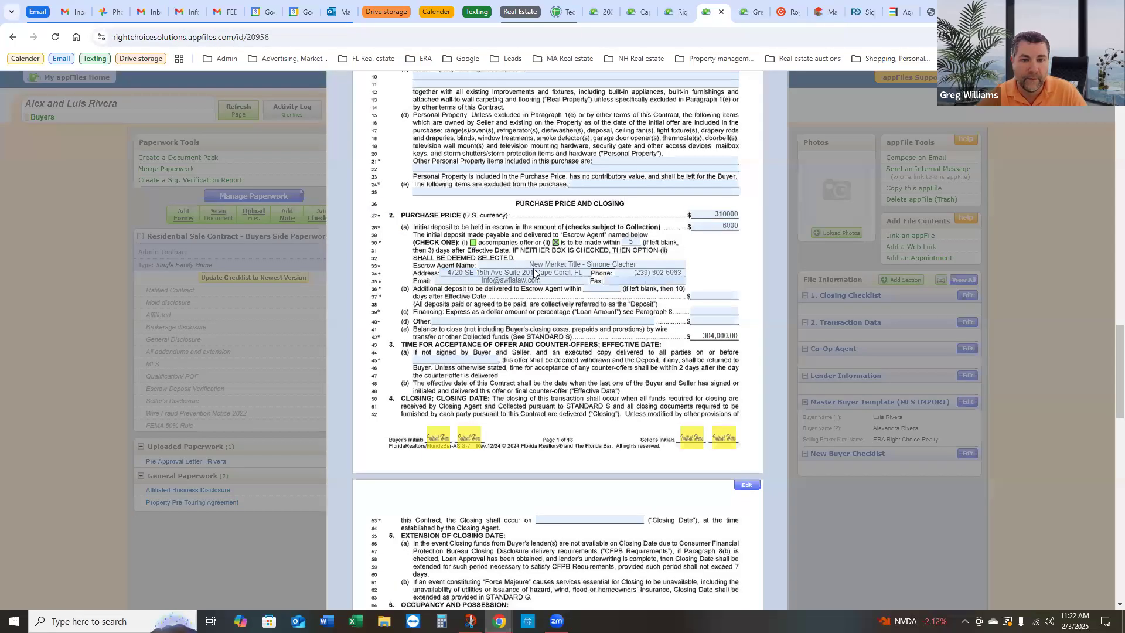
{"action": "left_click_drag", "start_coordinate": [518, 280], "coordinate": [427, 283]}
{"action": "key", "text": "ctrl+v"}
{"action": "left_click", "coordinate": [733, 253]}
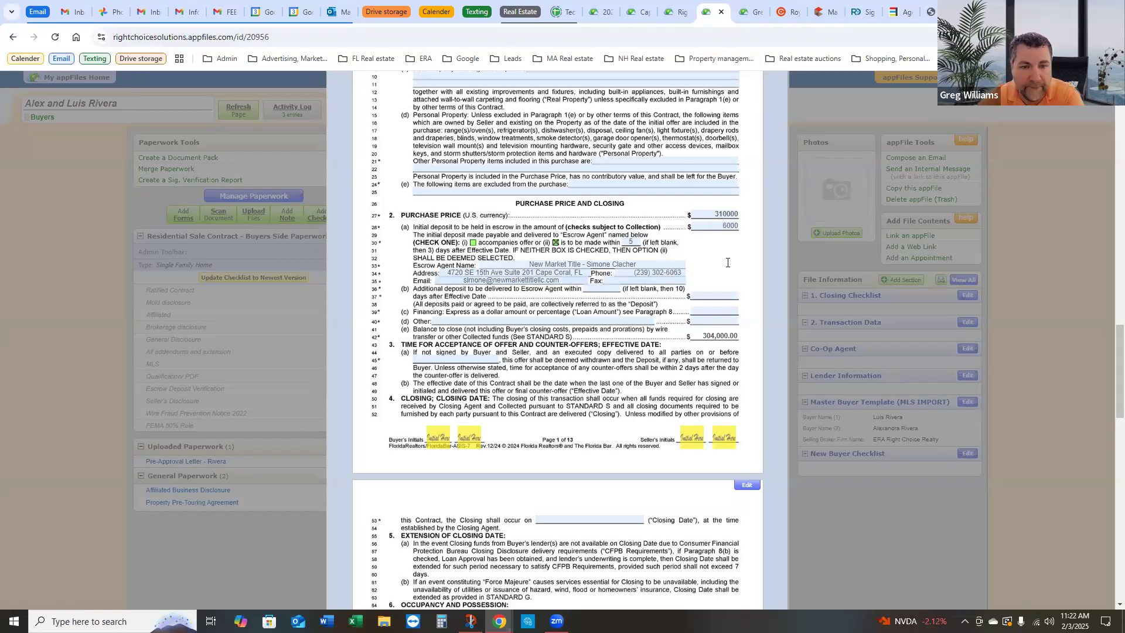
Step: Enter 3.5% as the financing loan amount in paragraph 2(c) of the contract
{"action": "left_click", "coordinate": [719, 312]}
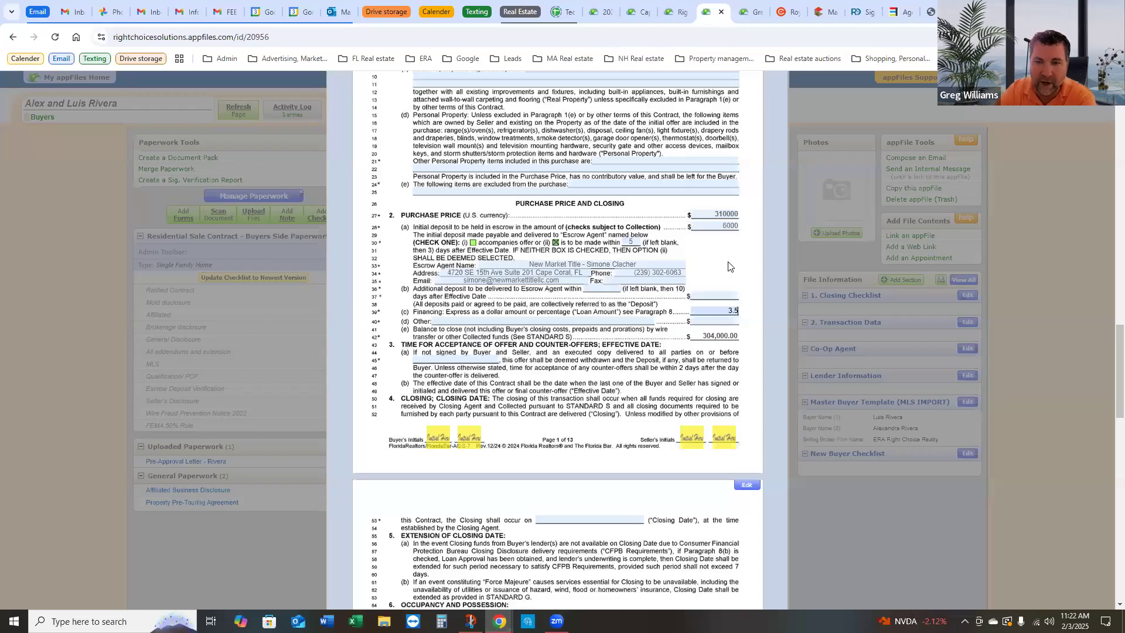
{"action": "scroll", "coordinate": [727, 280], "scroll_direction": "up", "scroll_amount": 4}
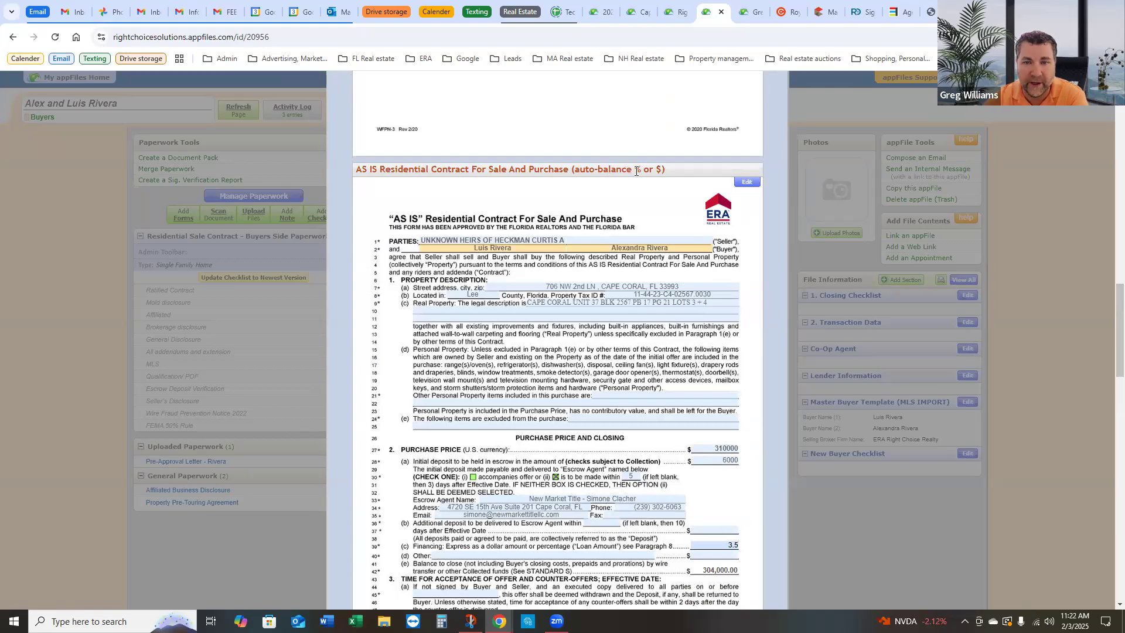
{"action": "scroll", "coordinate": [711, 477], "scroll_direction": "down", "scroll_amount": 2}
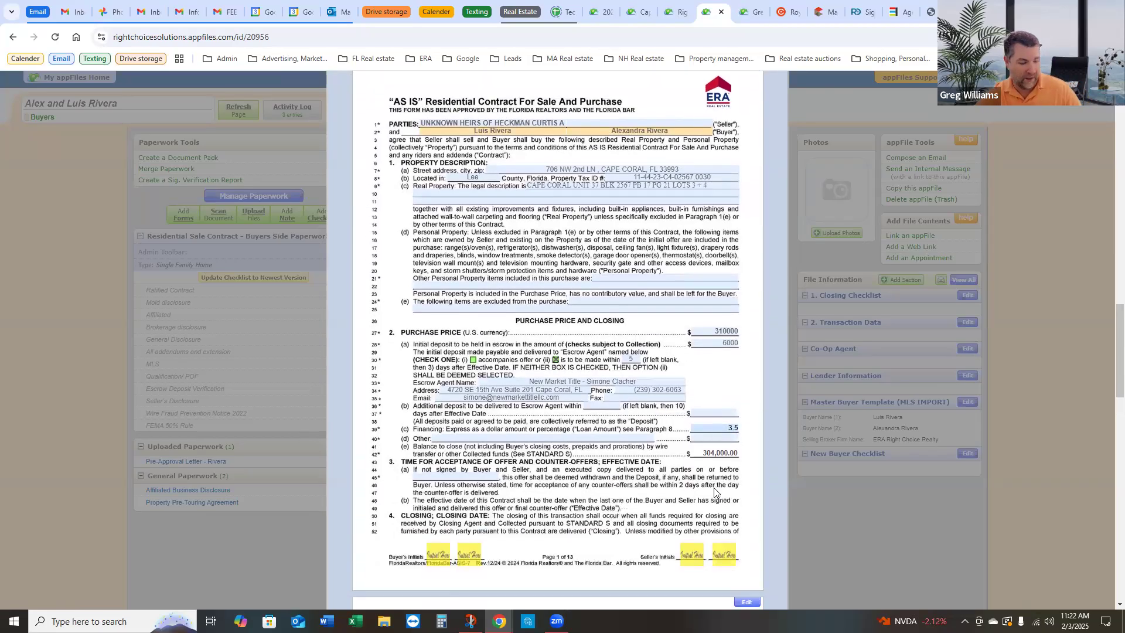
{"action": "type", "text": "%"}
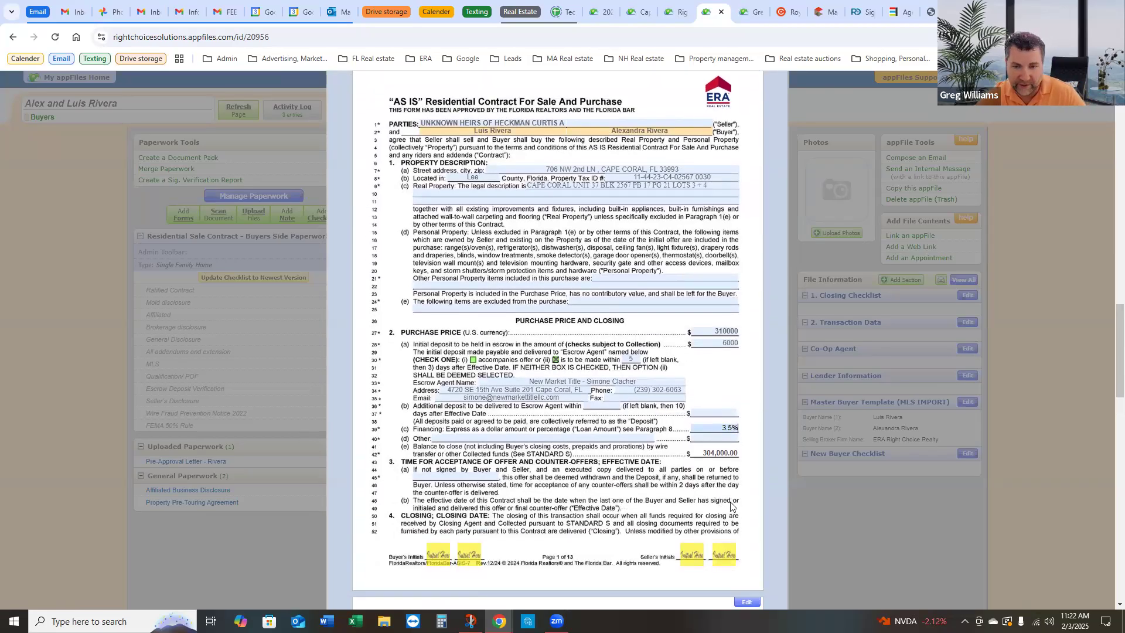
{"action": "left_click", "coordinate": [730, 469]}
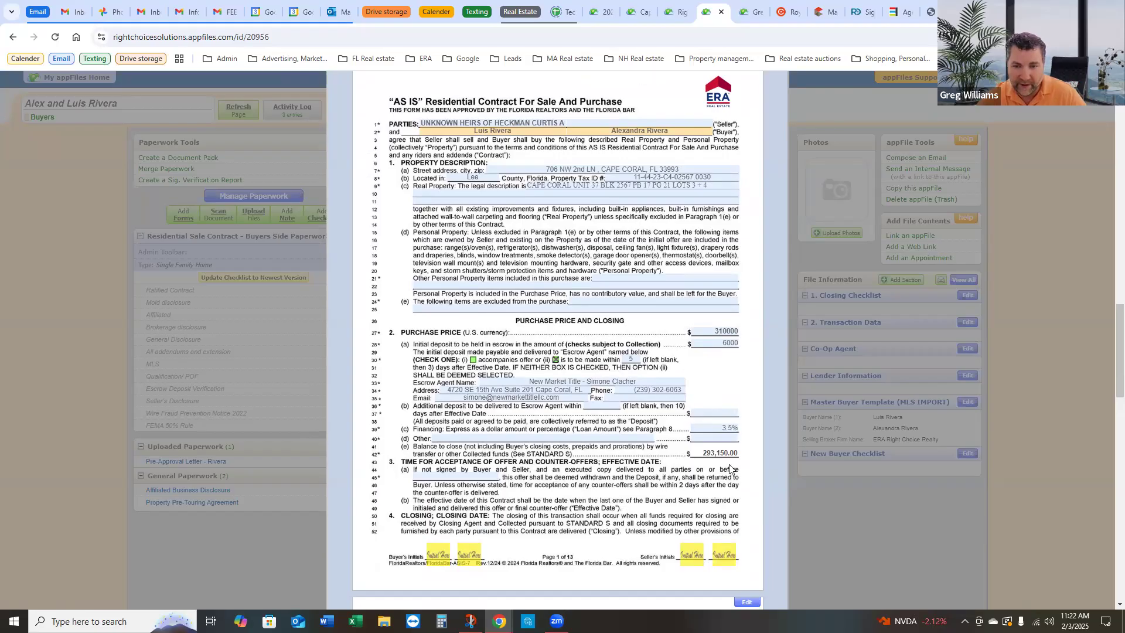
Step: Enter 0 for both the additional deposit and the Other amount in the purchase price section
{"action": "left_click", "coordinate": [722, 413]}
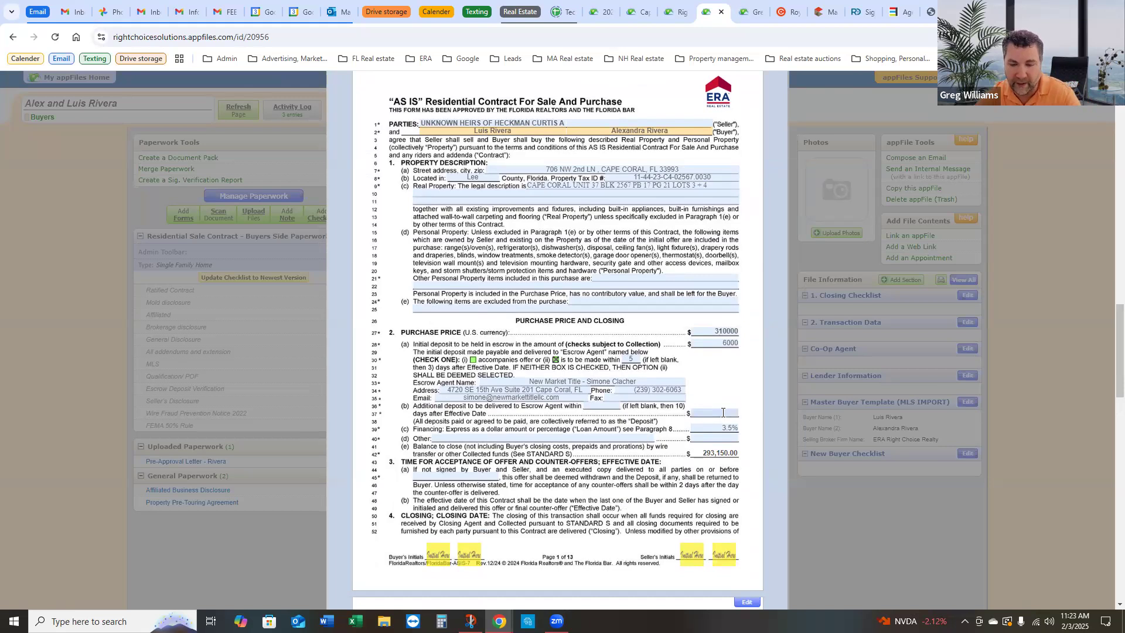
{"action": "type", "text": "0"}
{"action": "left_click", "coordinate": [730, 440]}
{"action": "type", "text": "0"}
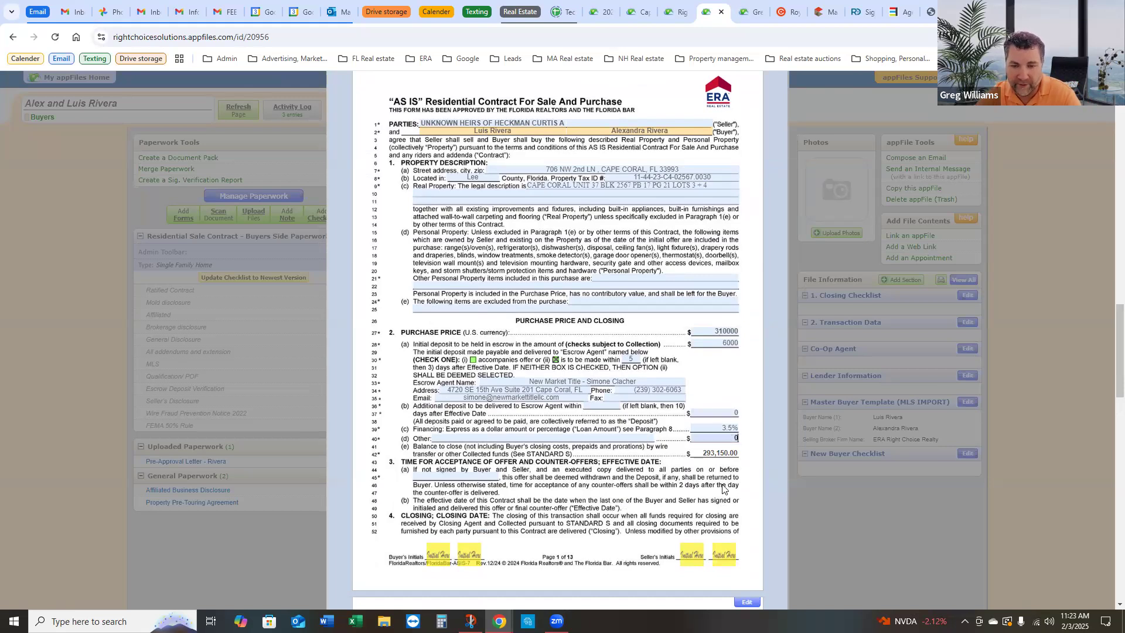
{"action": "left_click", "coordinate": [727, 494]}
Step: Set the financing loan amount in paragraph 2(c) to 96.5%
{"action": "scroll", "coordinate": [727, 494], "scroll_direction": "down", "scroll_amount": 1}
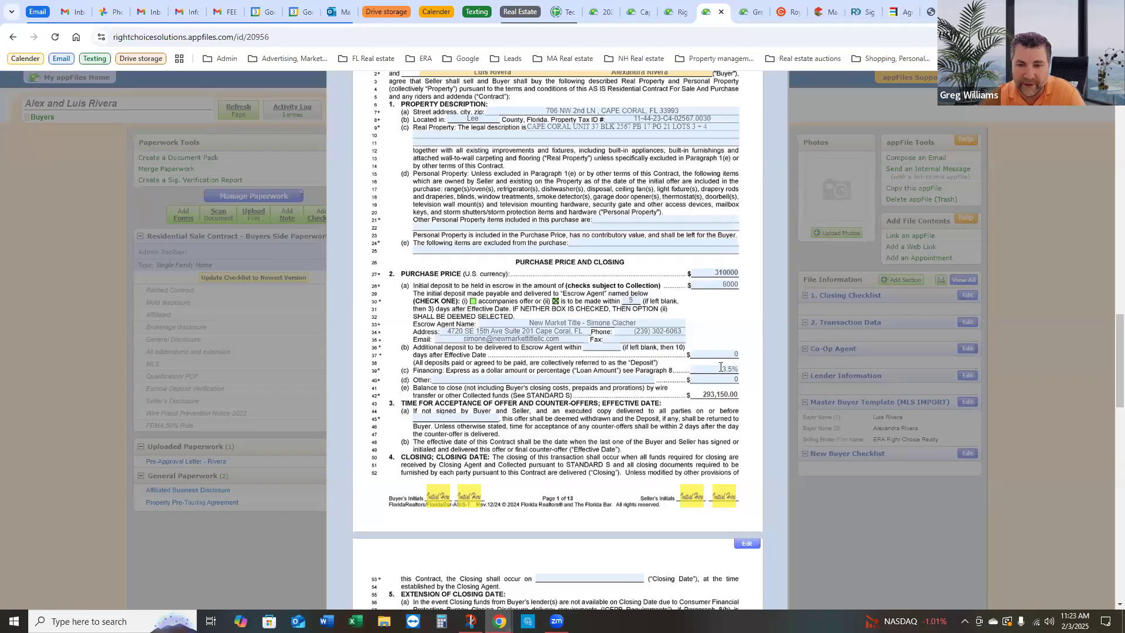
{"action": "left_click_drag", "start_coordinate": [721, 368], "coordinate": [757, 367]}
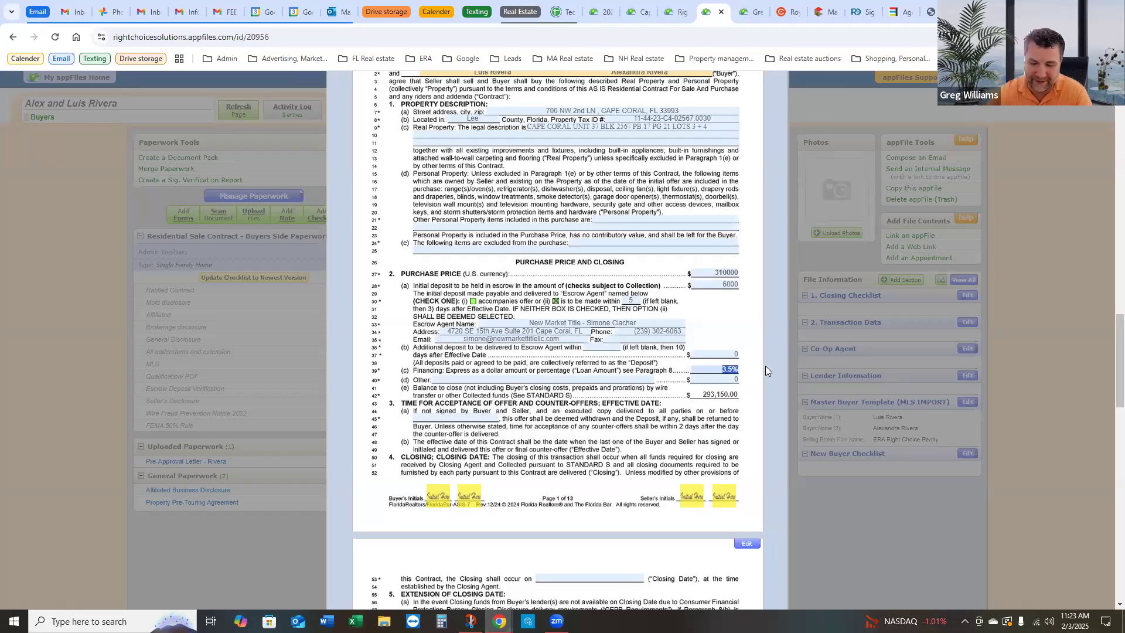
{"action": "type", "text": "96.5"}
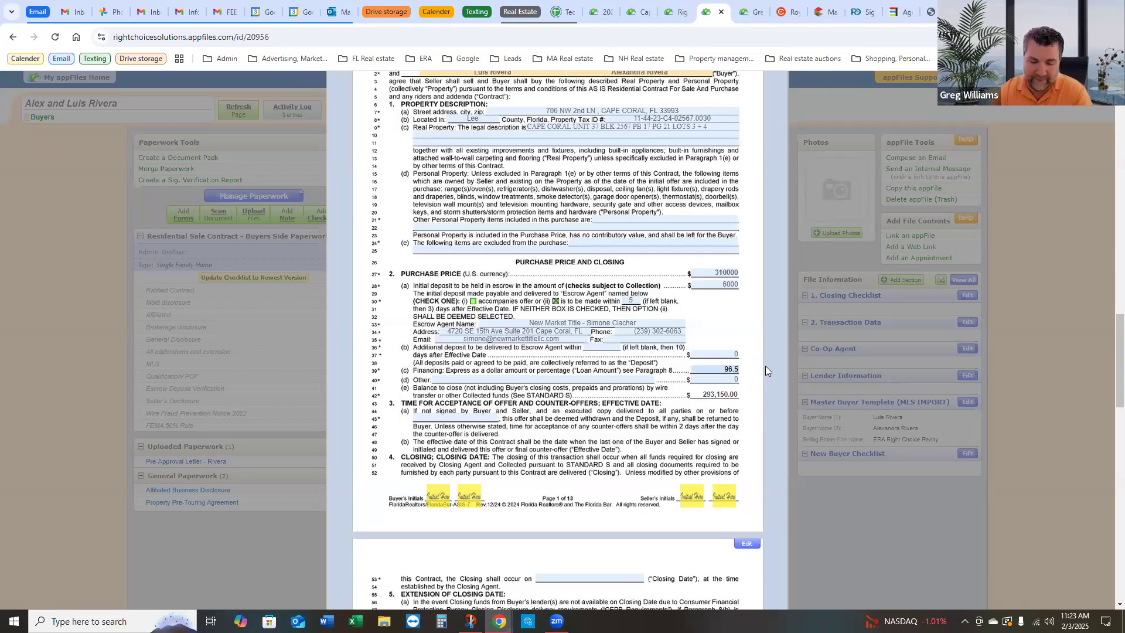
{"action": "type", "text": "%"}
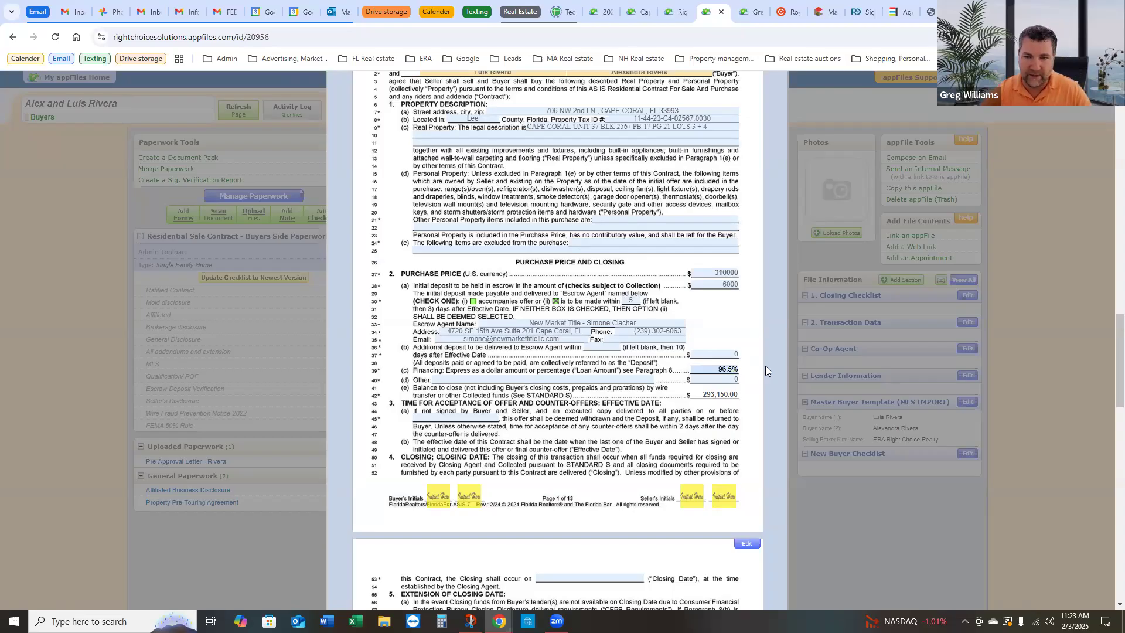
{"action": "left_click", "coordinate": [752, 420]}
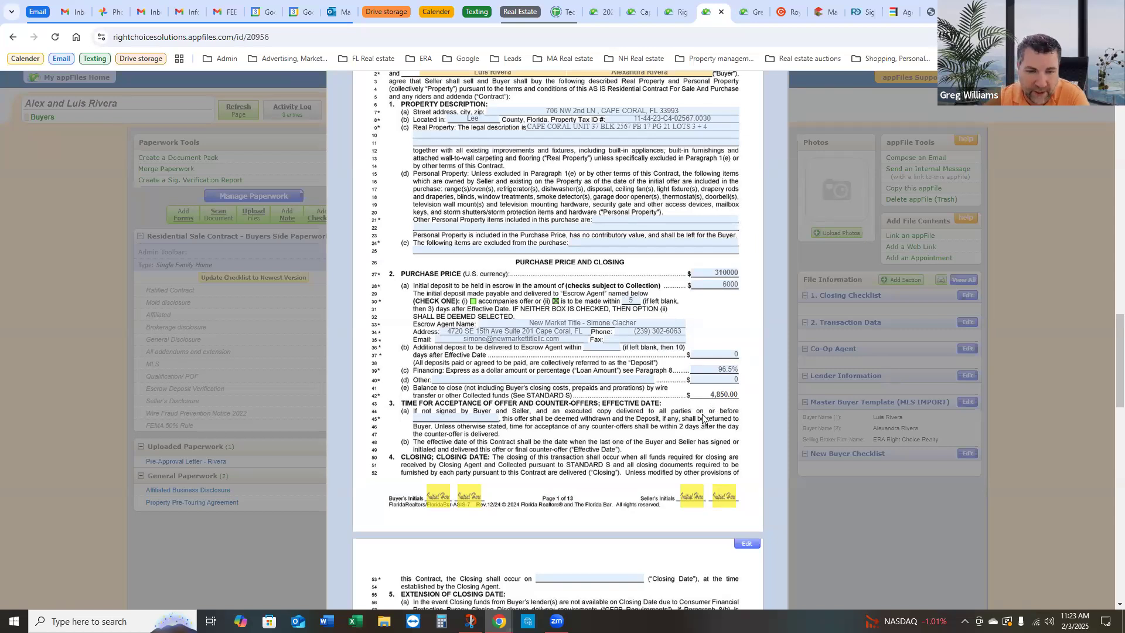
Step: Set the deadline for acceptance of the offer in paragraph 3(a) to February 4, 2025
{"action": "scroll", "coordinate": [577, 416], "scroll_direction": "down", "scroll_amount": 1}
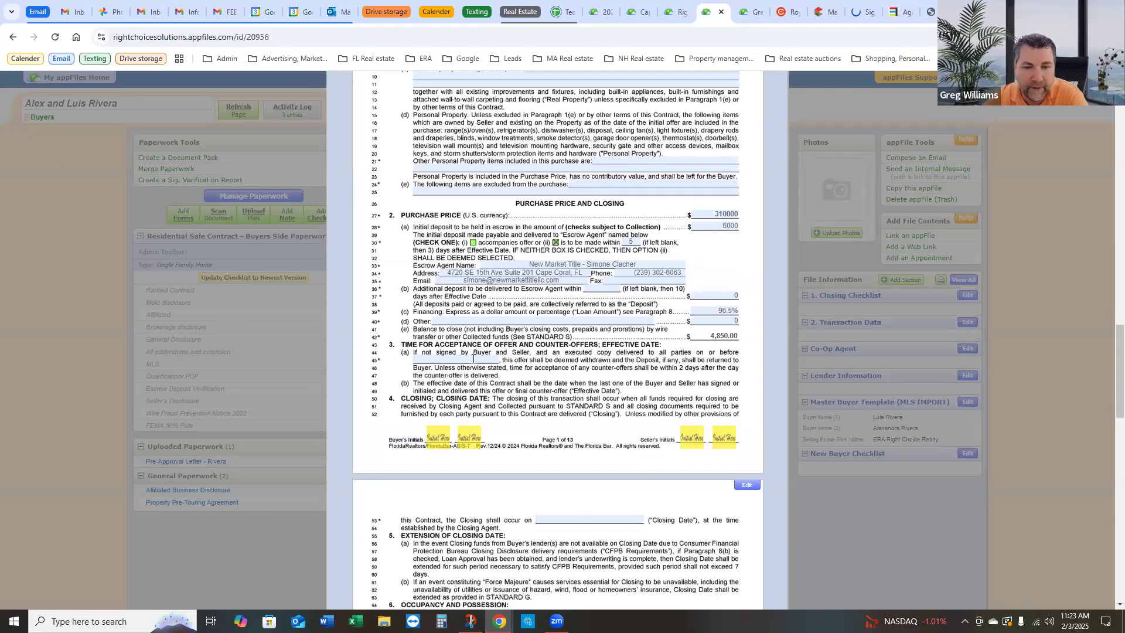
{"action": "left_click", "coordinate": [473, 358]}
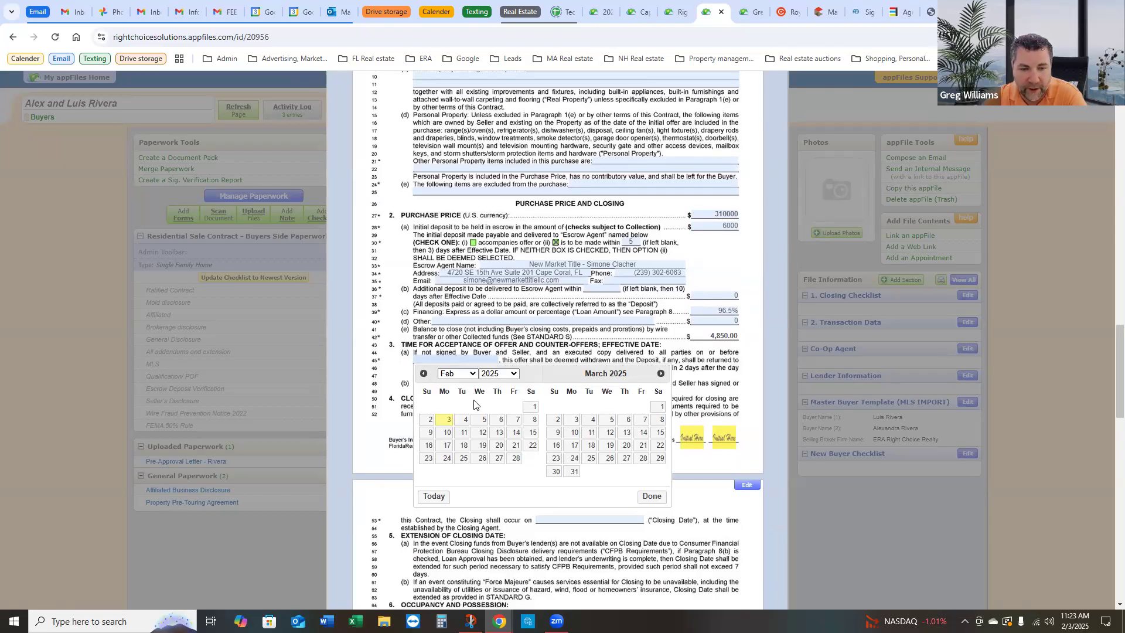
{"action": "left_click", "coordinate": [463, 422]}
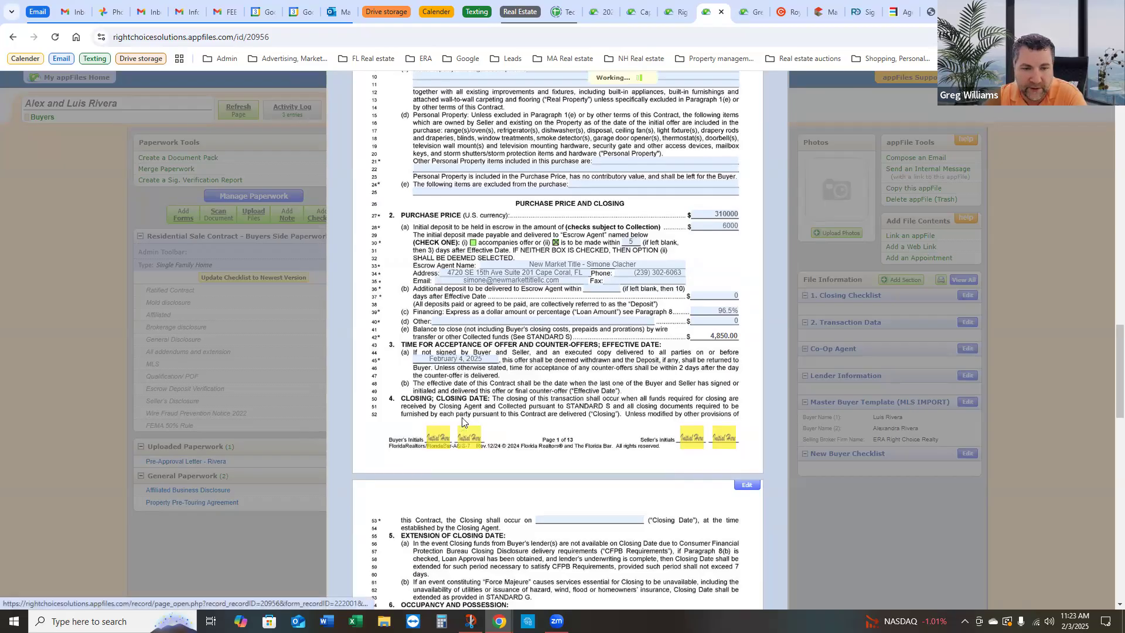
Step: Set the Closing Date in paragraph 4 of the contract to "On or before April 4, 2025"
{"action": "scroll", "coordinate": [591, 375], "scroll_direction": "down", "scroll_amount": 3}
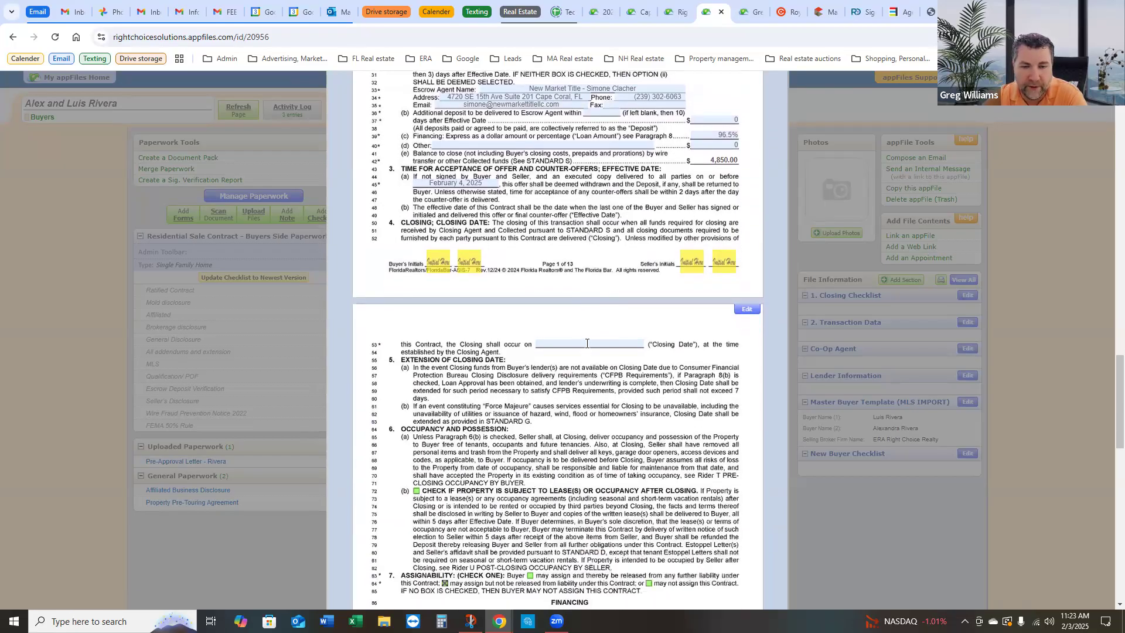
{"action": "left_click", "coordinate": [587, 343]}
{"action": "left_click", "coordinate": [784, 358]}
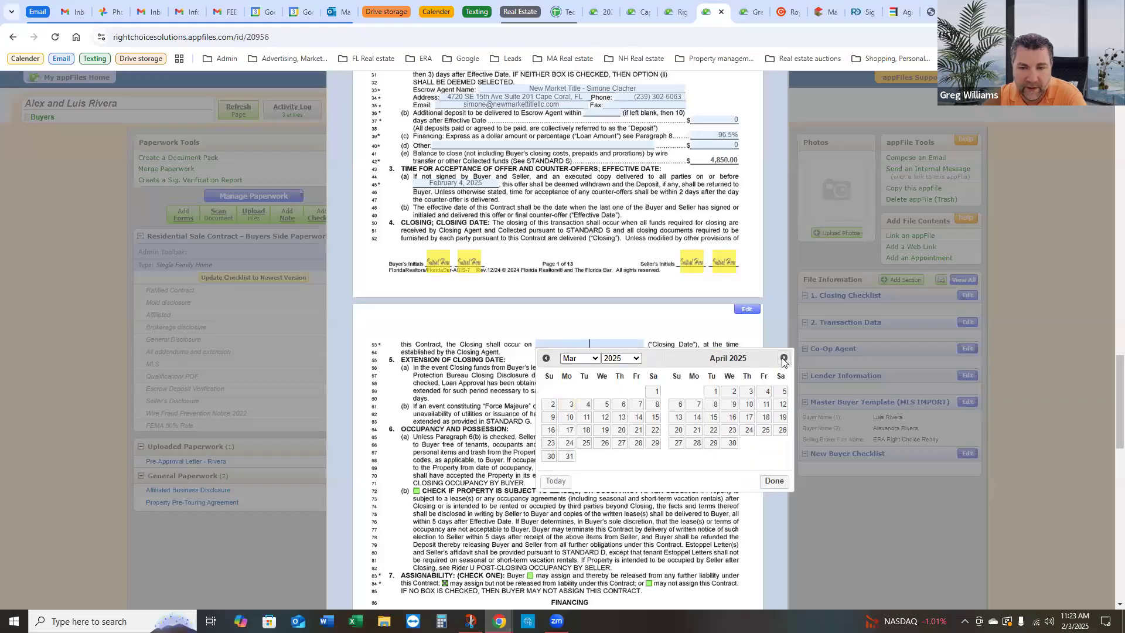
{"action": "left_click", "coordinate": [766, 392]}
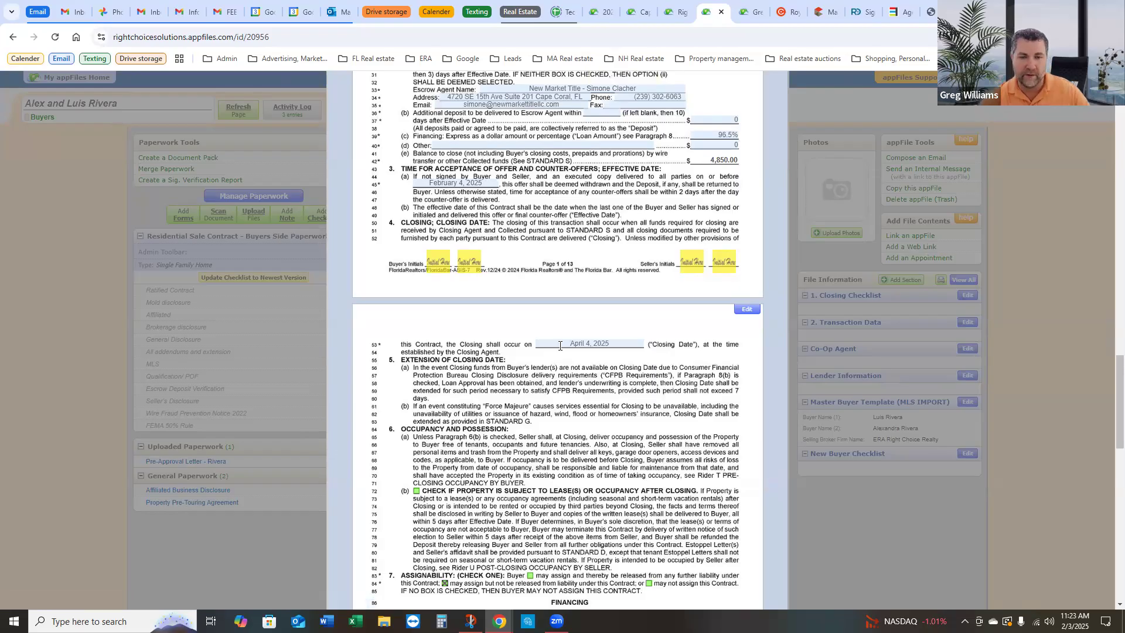
{"action": "left_click", "coordinate": [561, 342]}
{"action": "type", "text": "On or before"}
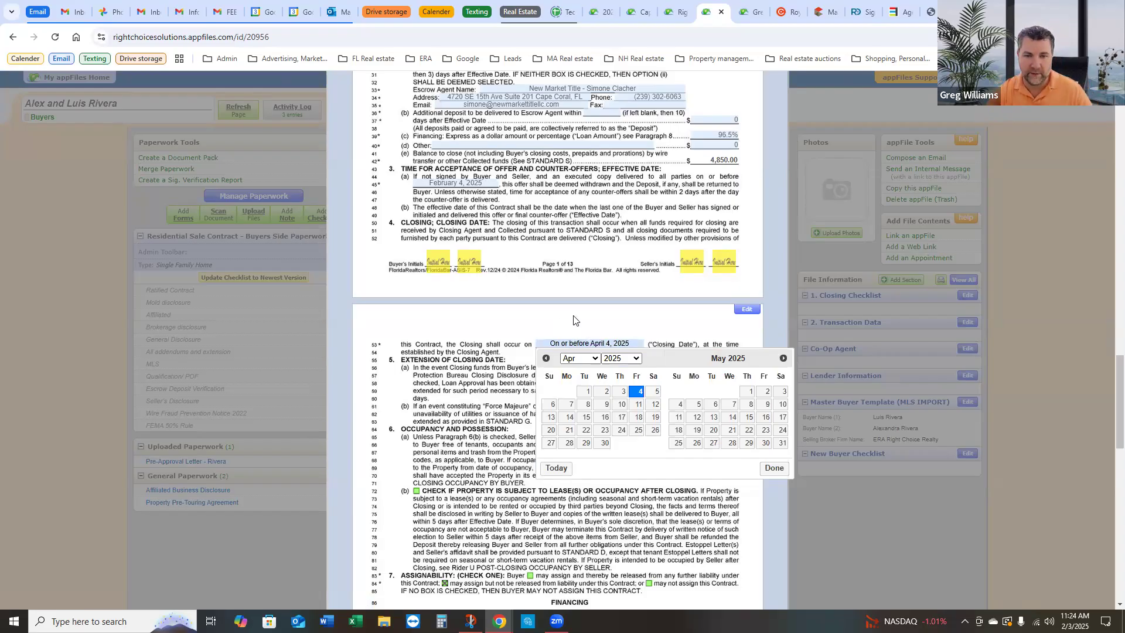
{"action": "left_click", "coordinate": [574, 320]}
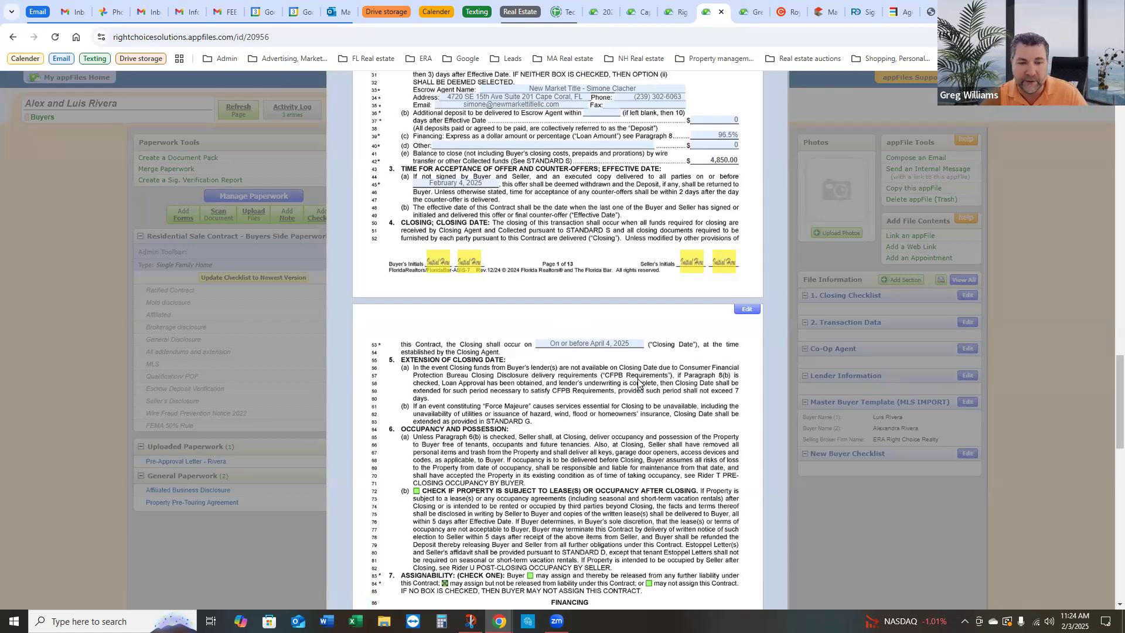
Step: Make the contract contingent on conventional financing in paragraph 8(b), with a 30-day loan approval period and a 30-year term
{"action": "scroll", "coordinate": [637, 382], "scroll_direction": "down", "scroll_amount": 1}
{"action": "scroll", "coordinate": [637, 382], "scroll_direction": "down", "scroll_amount": 1}
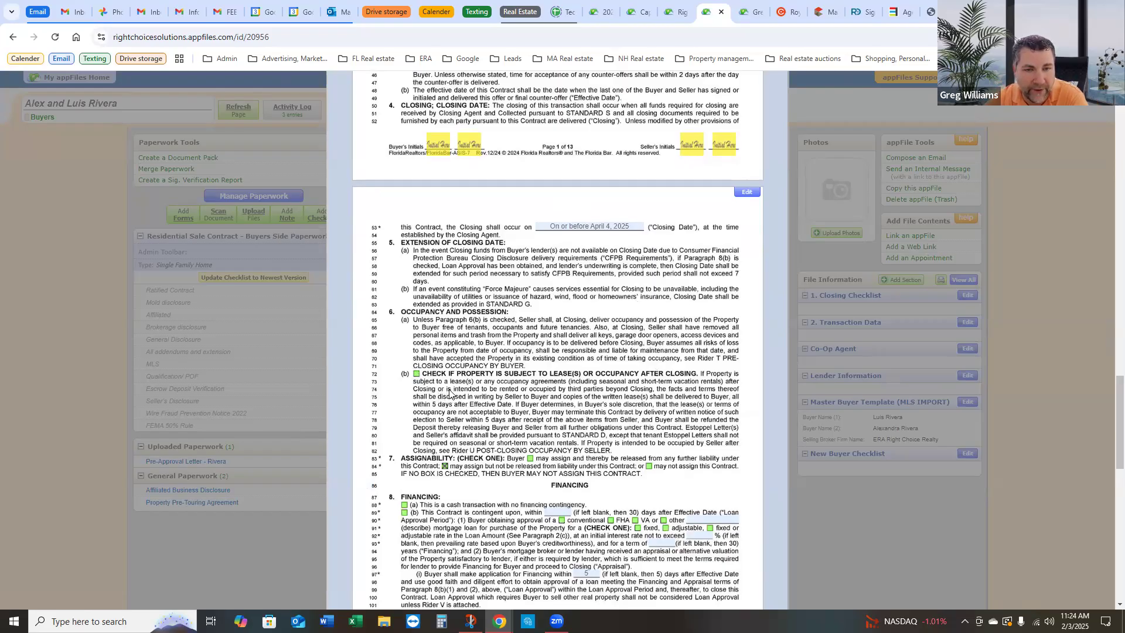
{"action": "scroll", "coordinate": [456, 398], "scroll_direction": "down", "scroll_amount": 1}
{"action": "scroll", "coordinate": [460, 400], "scroll_direction": "down", "scroll_amount": 3}
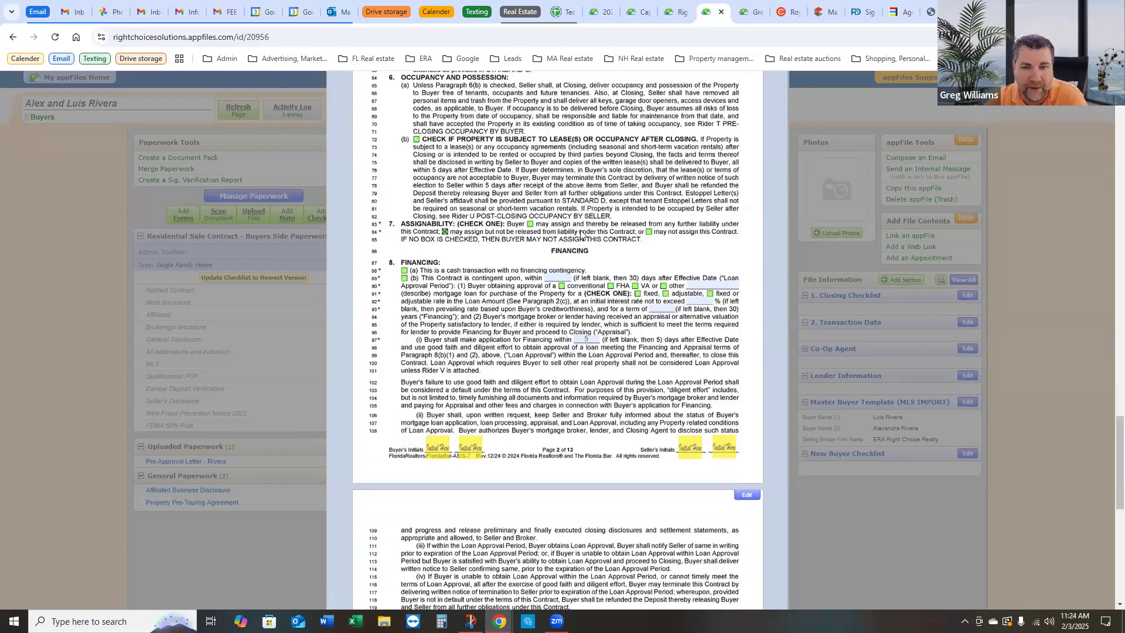
{"action": "scroll", "coordinate": [516, 290], "scroll_direction": "down", "scroll_amount": 1}
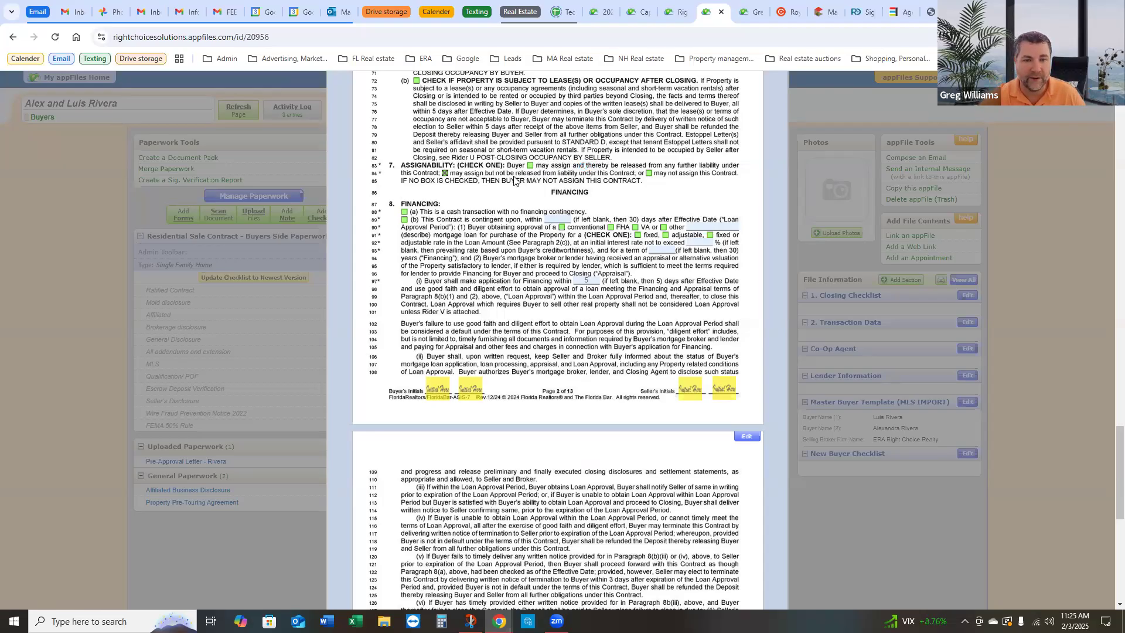
{"action": "left_click", "coordinate": [404, 222]}
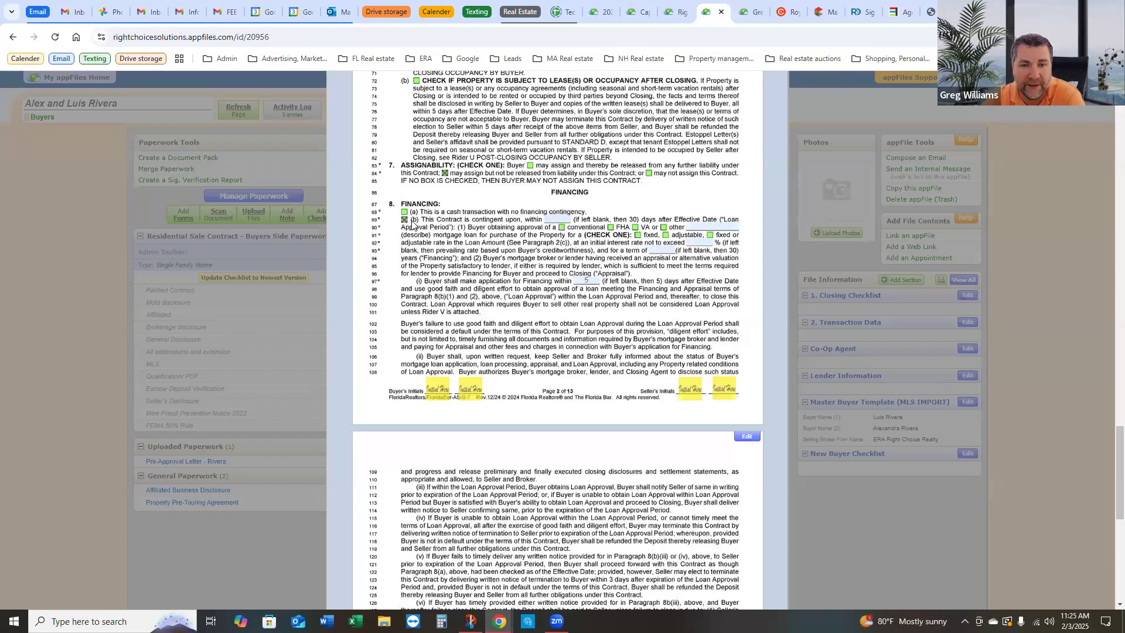
{"action": "left_click", "coordinate": [566, 222]}
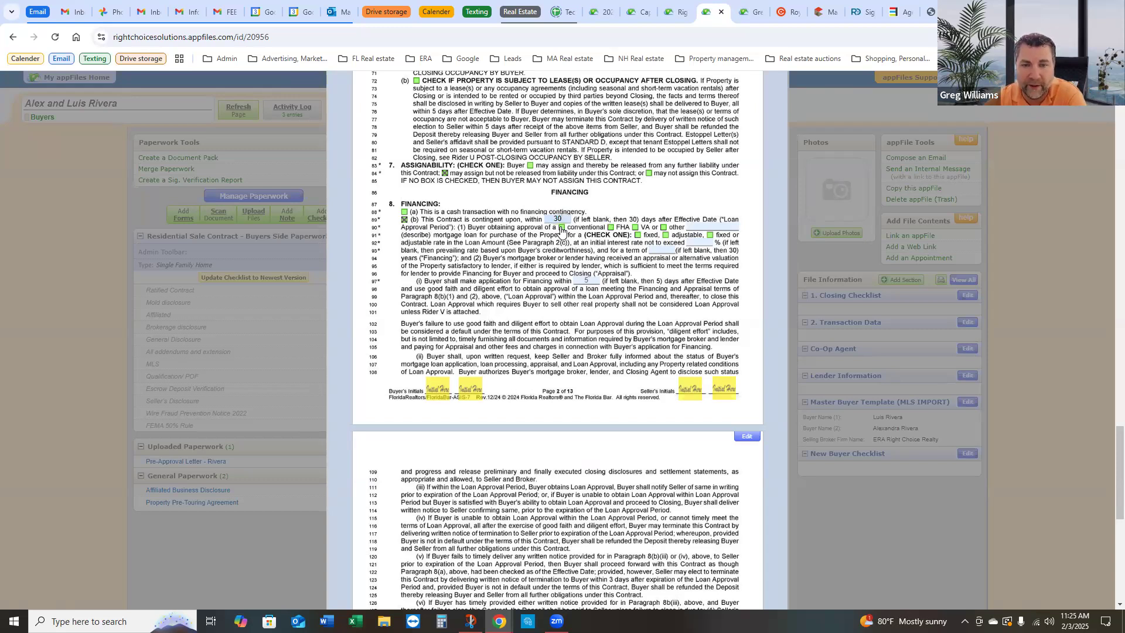
{"action": "left_click", "coordinate": [562, 228]}
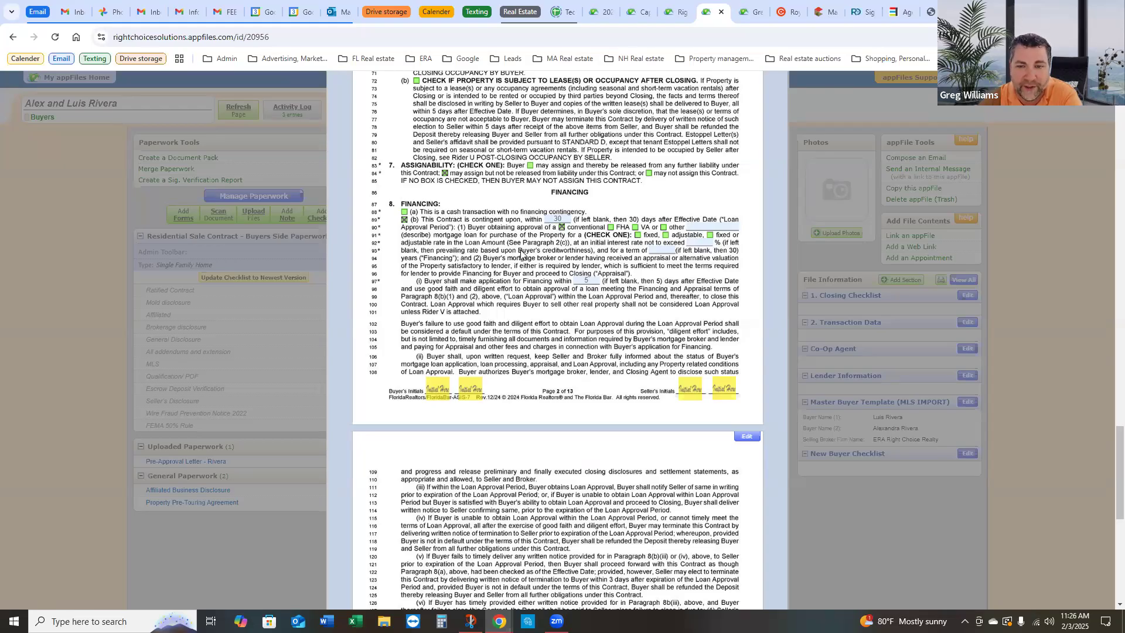
{"action": "left_click", "coordinate": [661, 249]}
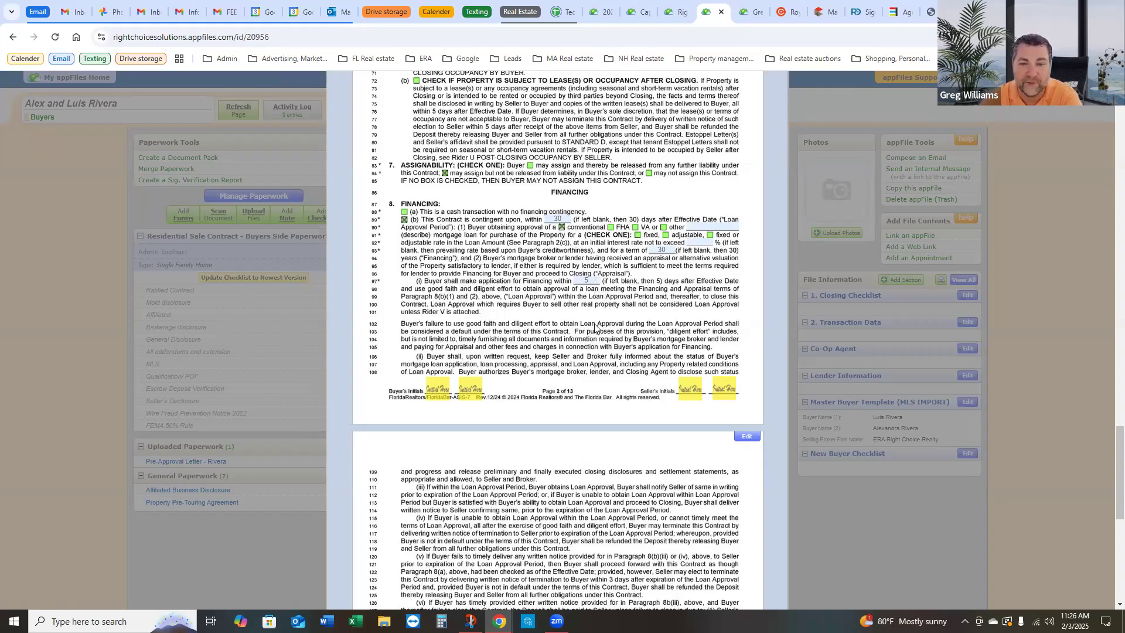
Step: Clear the $295 FCC Fee from the Other line of the buyer's costs in paragraph 9(b)
{"action": "scroll", "coordinate": [592, 326], "scroll_direction": "down", "scroll_amount": 1}
{"action": "scroll", "coordinate": [592, 327], "scroll_direction": "down", "scroll_amount": 1}
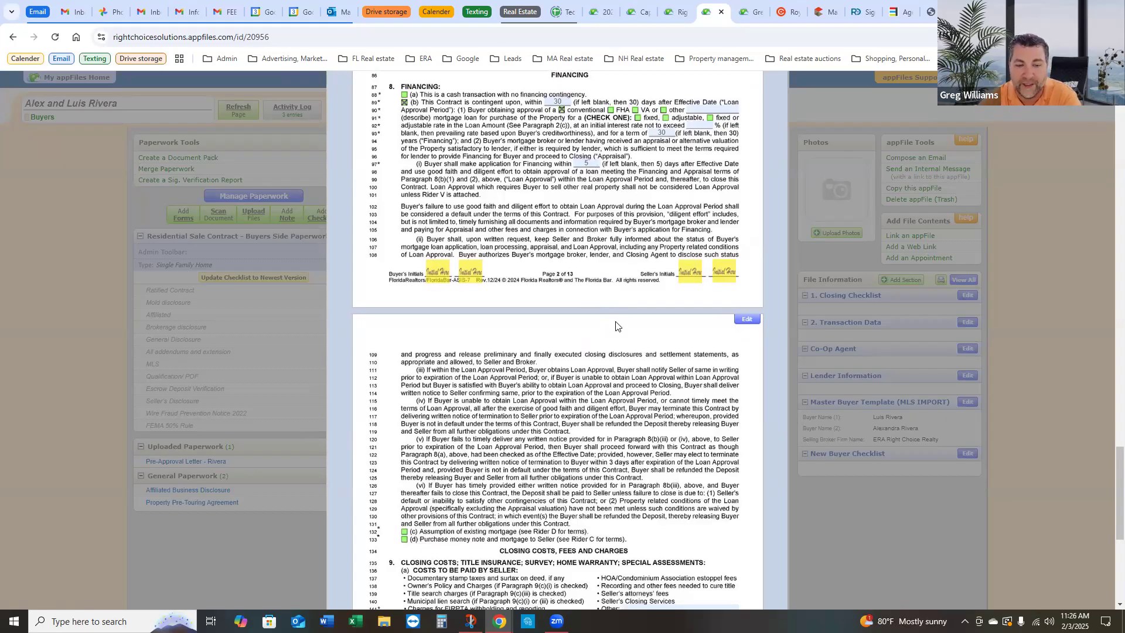
{"action": "scroll", "coordinate": [619, 326], "scroll_direction": "down", "scroll_amount": 1}
{"action": "scroll", "coordinate": [619, 342], "scroll_direction": "down", "scroll_amount": 2}
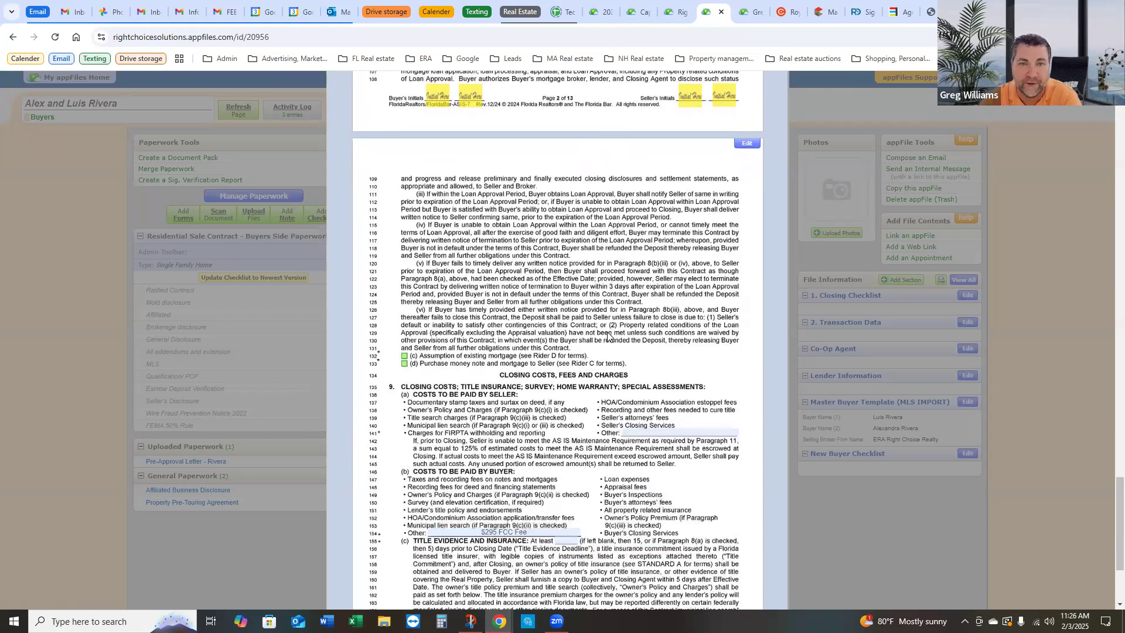
{"action": "scroll", "coordinate": [602, 308], "scroll_direction": "down", "scroll_amount": 1}
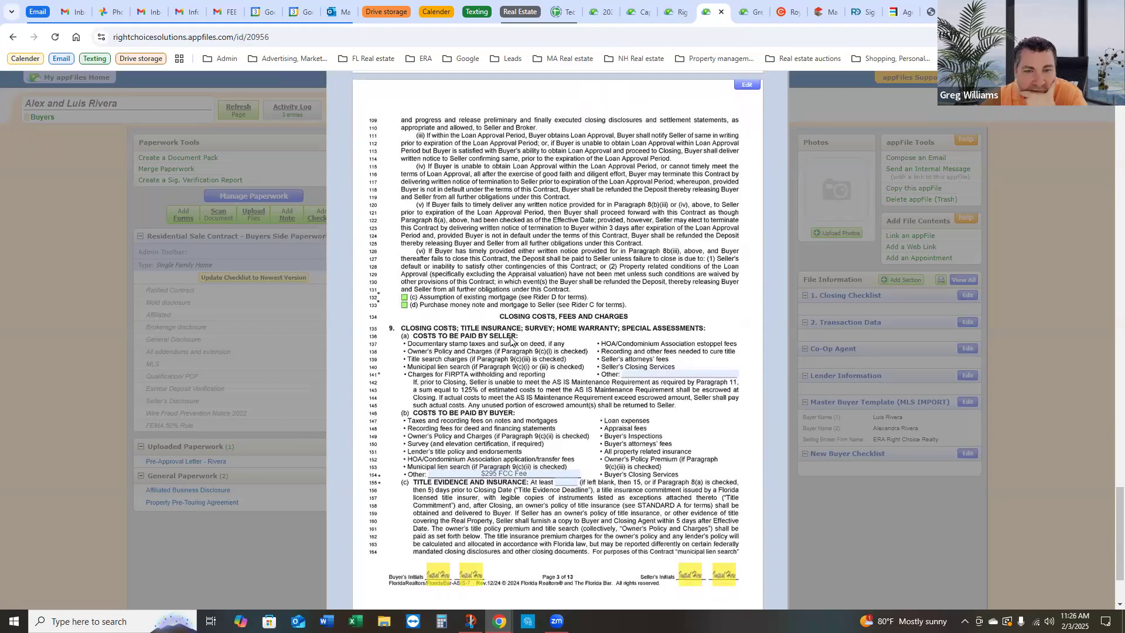
{"action": "scroll", "coordinate": [538, 365], "scroll_direction": "down", "scroll_amount": 2}
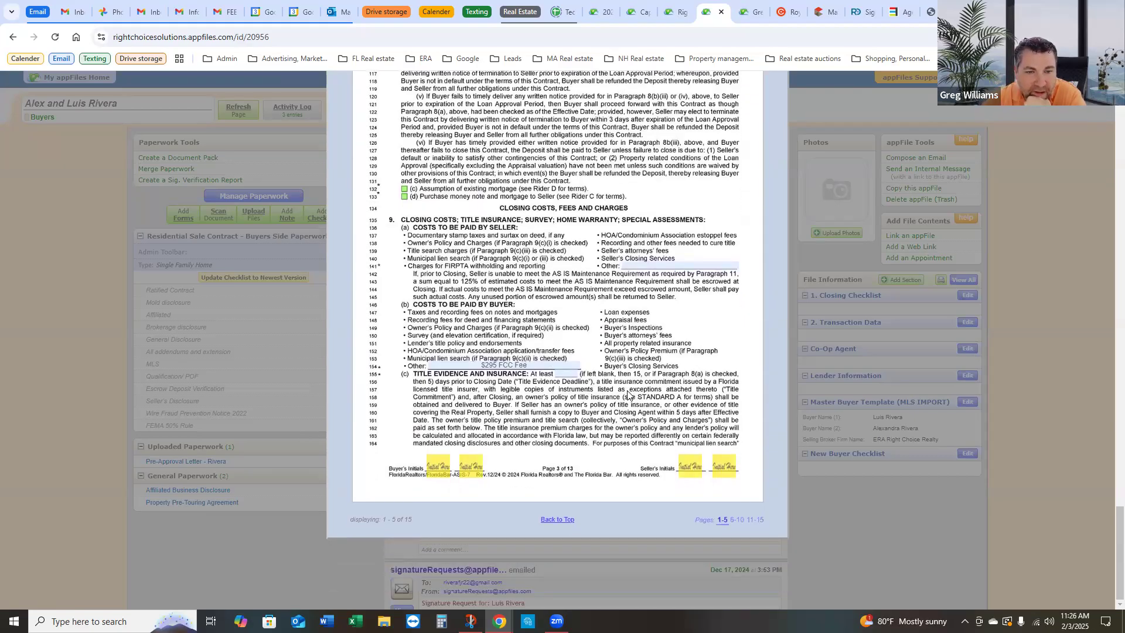
{"action": "left_click_drag", "start_coordinate": [533, 366], "coordinate": [461, 365]}
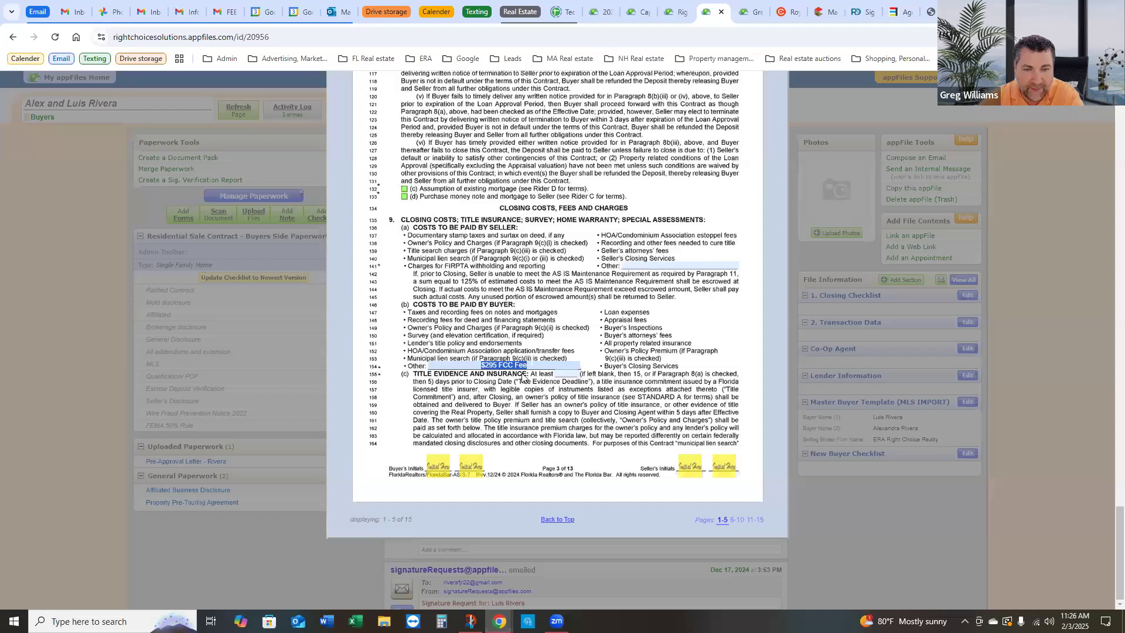
{"action": "key", "text": "BackSpace"}
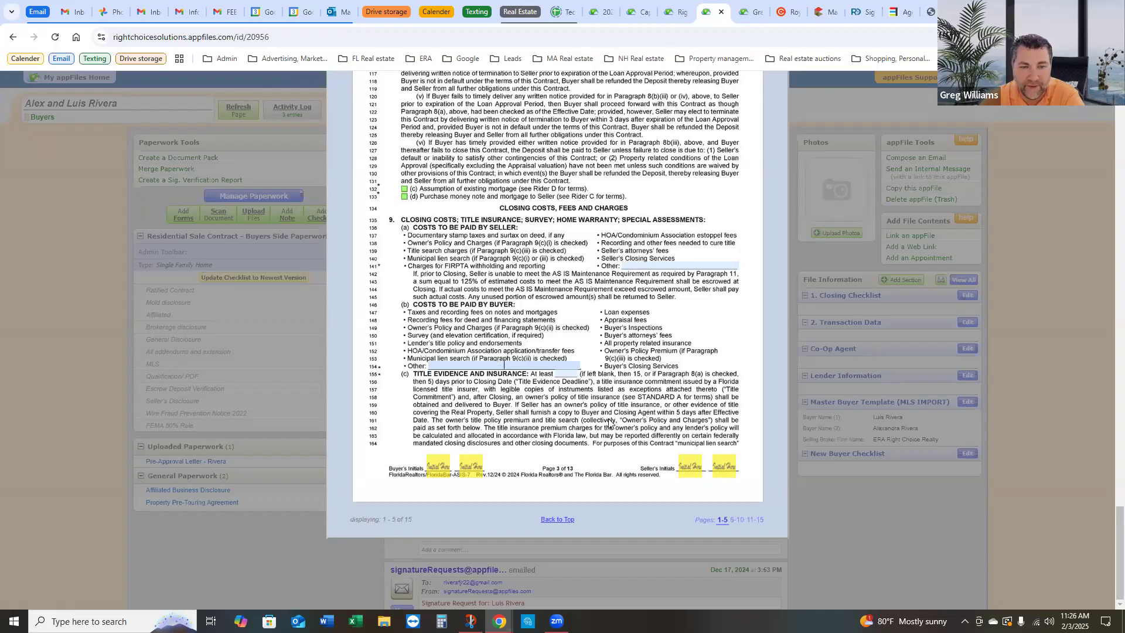
Step: Review the completed fields on package pages 1-5 and the preselected options in paragraph 9 on pages 6-10
{"action": "left_click", "coordinate": [738, 519]}
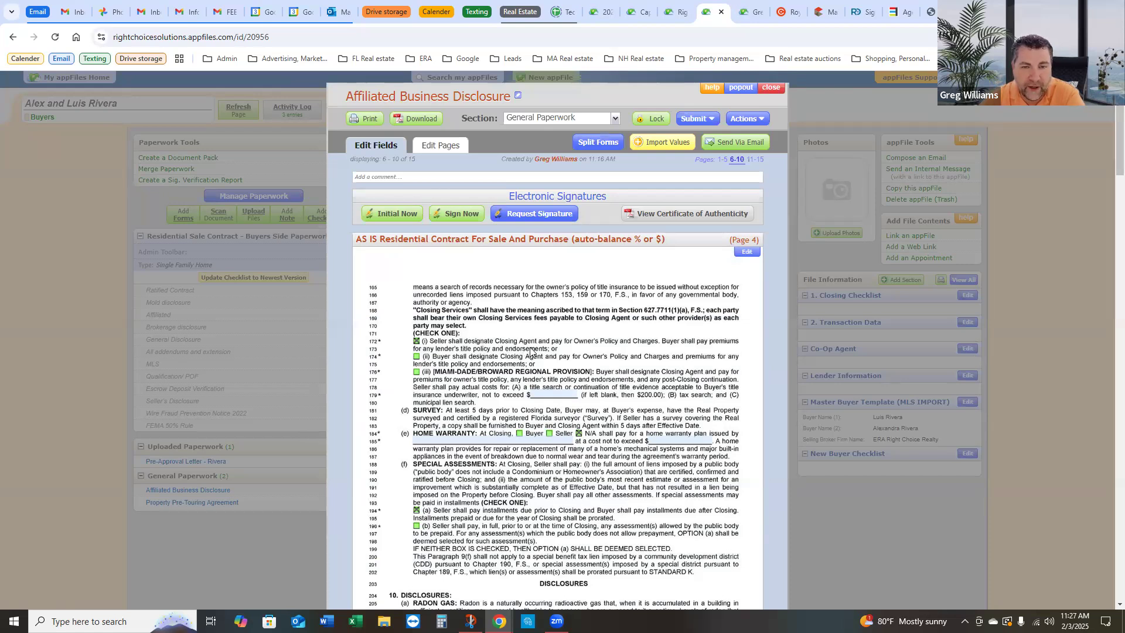
{"action": "left_click", "coordinate": [722, 163]}
{"action": "scroll", "coordinate": [666, 430], "scroll_direction": "down", "scroll_amount": 15}
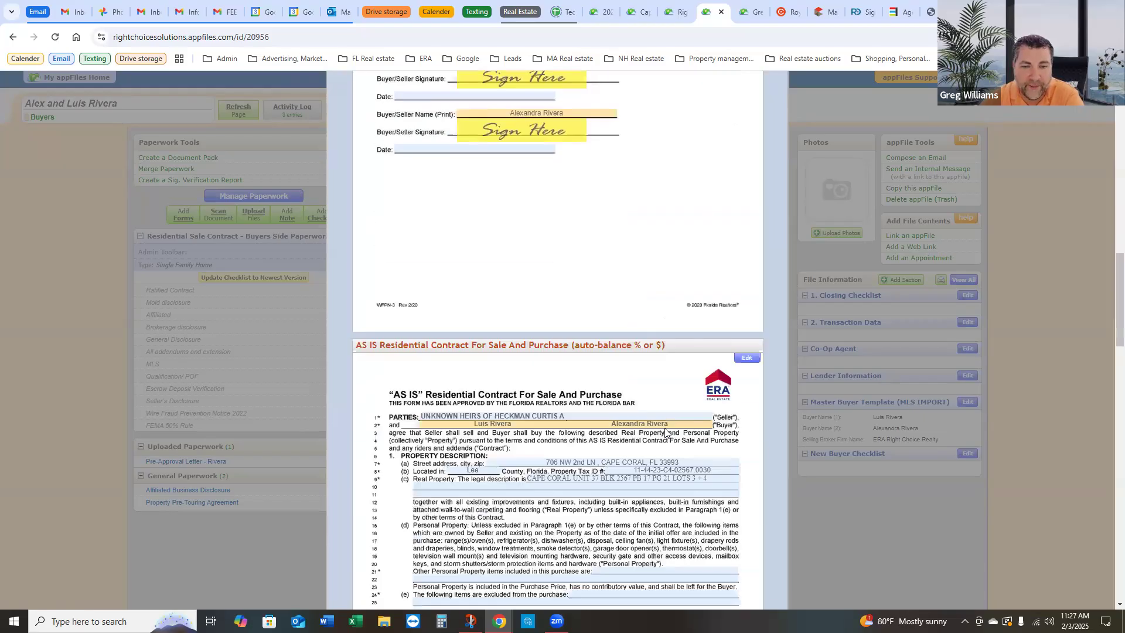
{"action": "scroll", "coordinate": [666, 432], "scroll_direction": "down", "scroll_amount": 5}
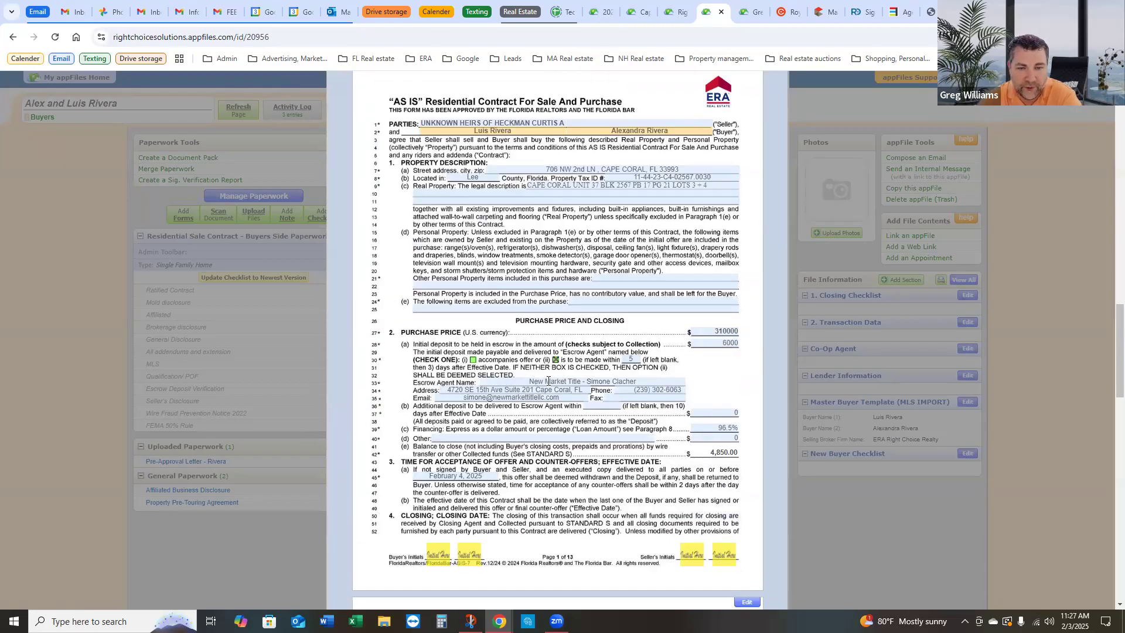
{"action": "scroll", "coordinate": [639, 458], "scroll_direction": "down", "scroll_amount": 8}
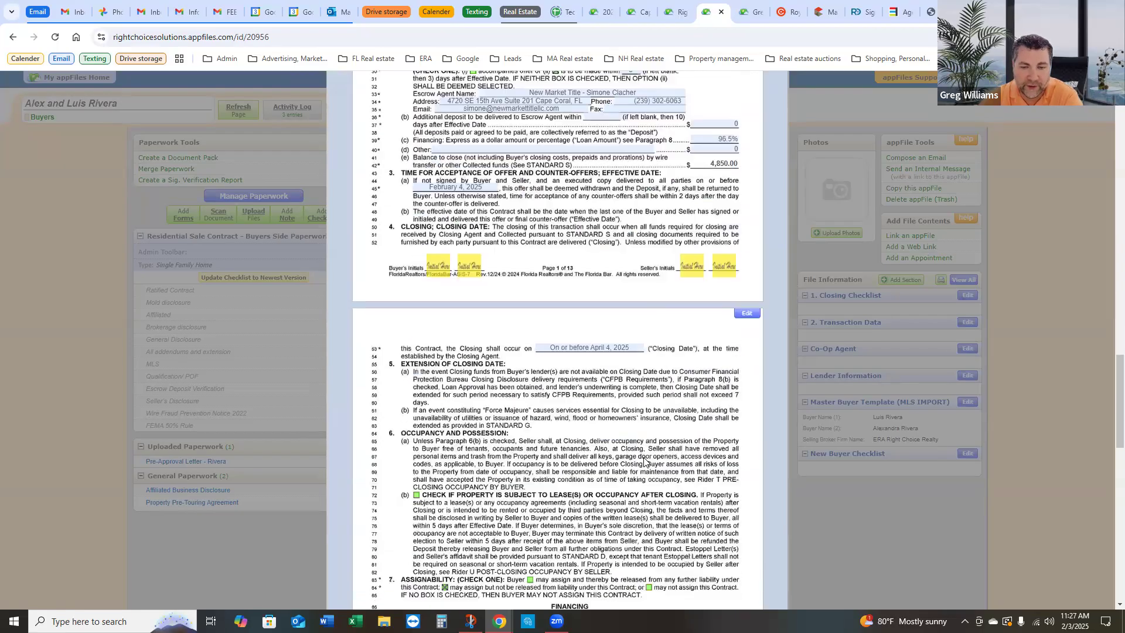
{"action": "scroll", "coordinate": [646, 466], "scroll_direction": "down", "scroll_amount": 11}
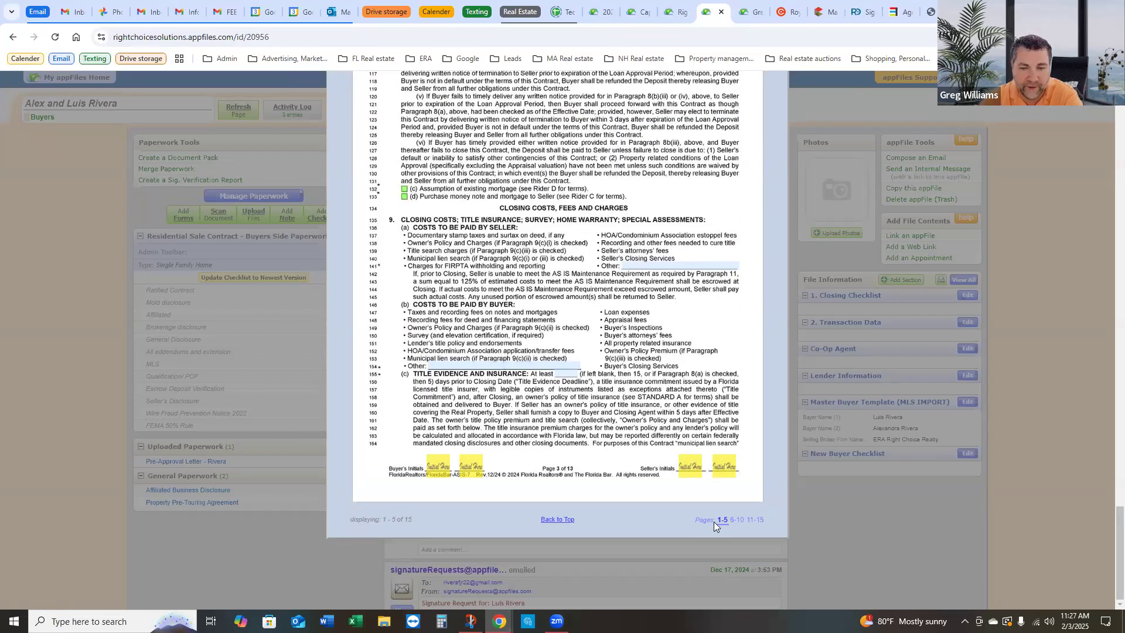
{"action": "left_click", "coordinate": [736, 519]}
{"action": "scroll", "coordinate": [631, 485], "scroll_direction": "down", "scroll_amount": 5}
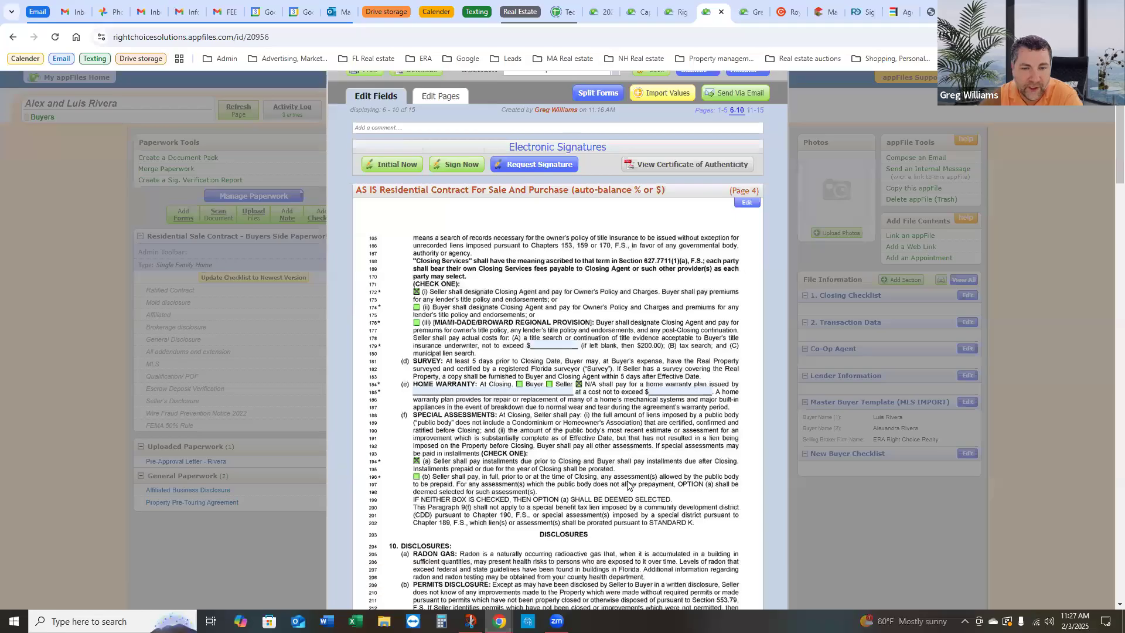
{"action": "scroll", "coordinate": [631, 480], "scroll_direction": "down", "scroll_amount": 10}
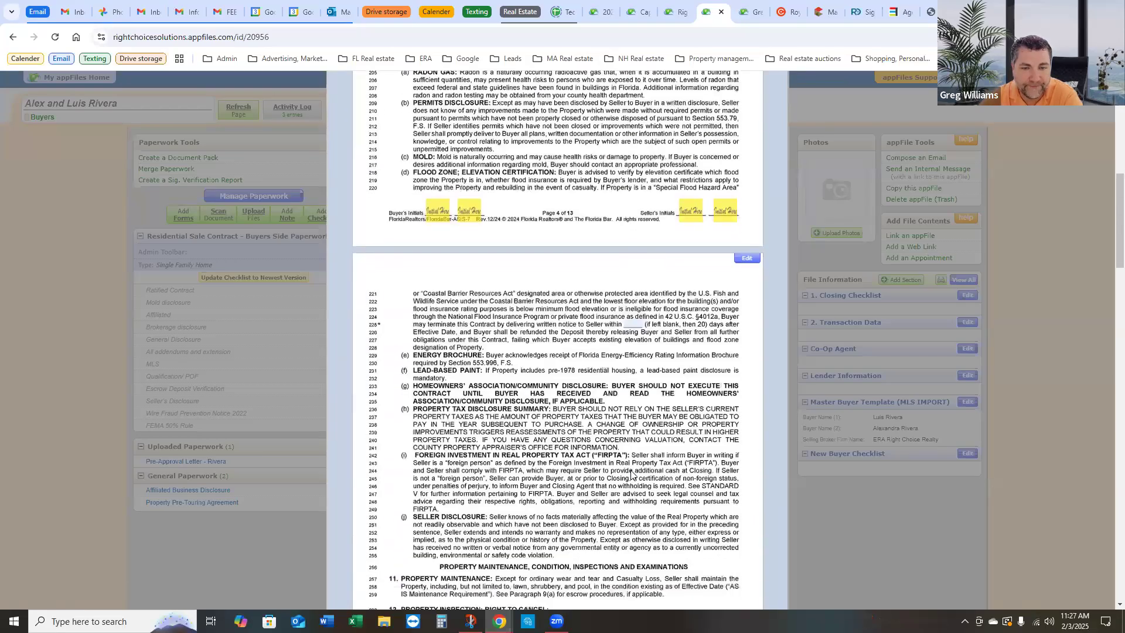
{"action": "scroll", "coordinate": [626, 472], "scroll_direction": "up", "scroll_amount": 10}
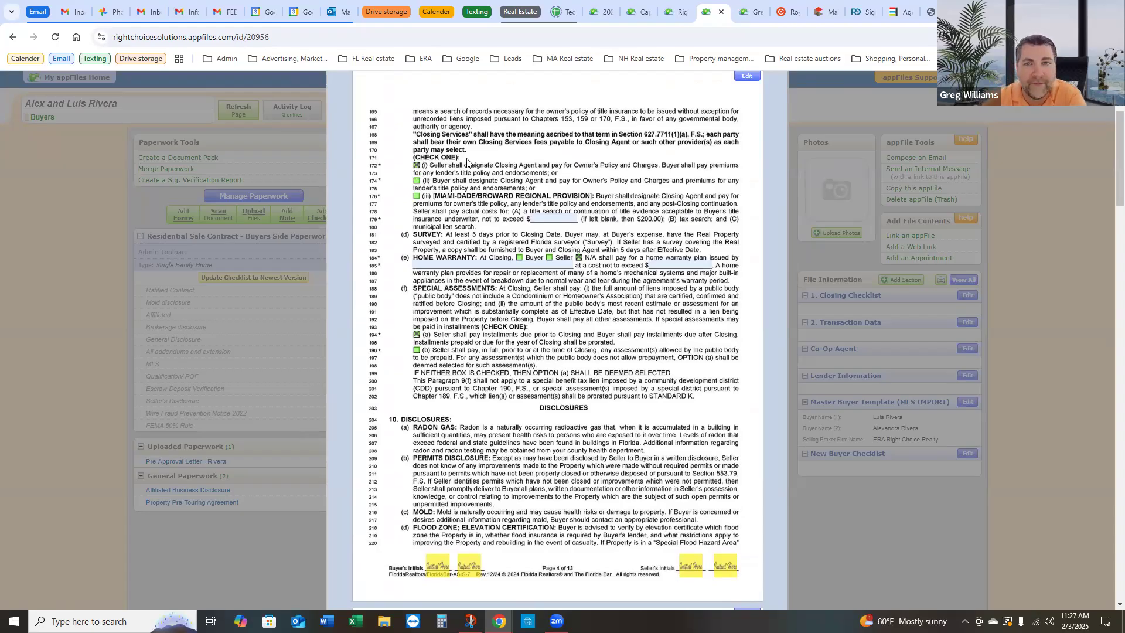
Step: Open the user default form values for the AS IS Residential Contract For Sale And Purchase (auto-balance % or $) from the appFiles home page
{"action": "left_click", "coordinate": [747, 17]}
{"action": "left_click", "coordinate": [75, 82]}
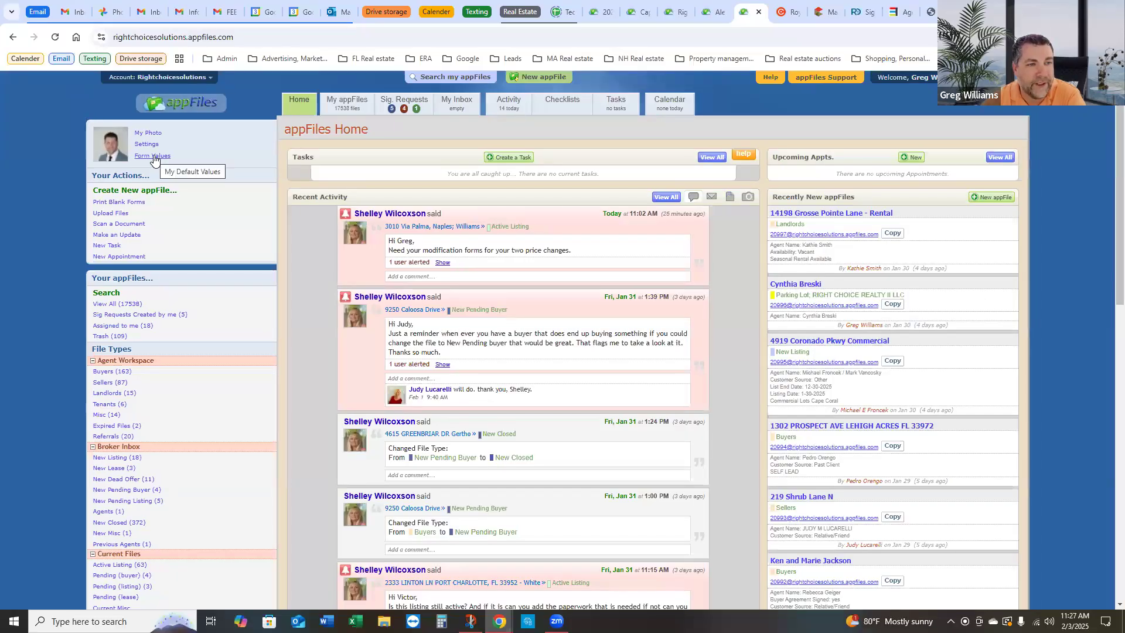
{"action": "left_click", "coordinate": [153, 156]}
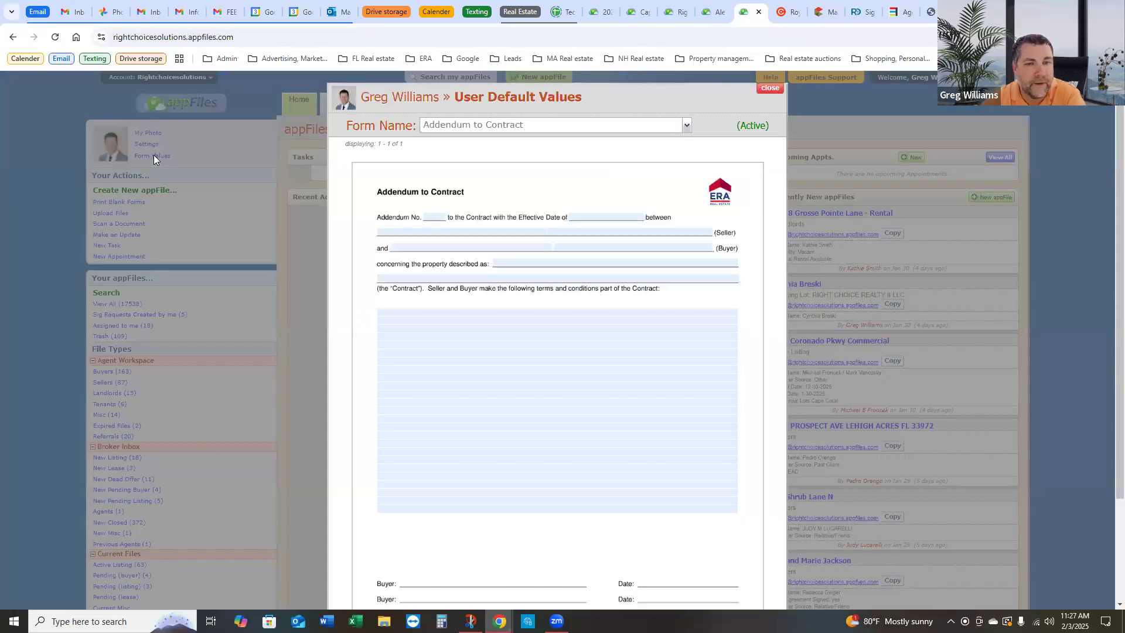
{"action": "left_click", "coordinate": [687, 127]}
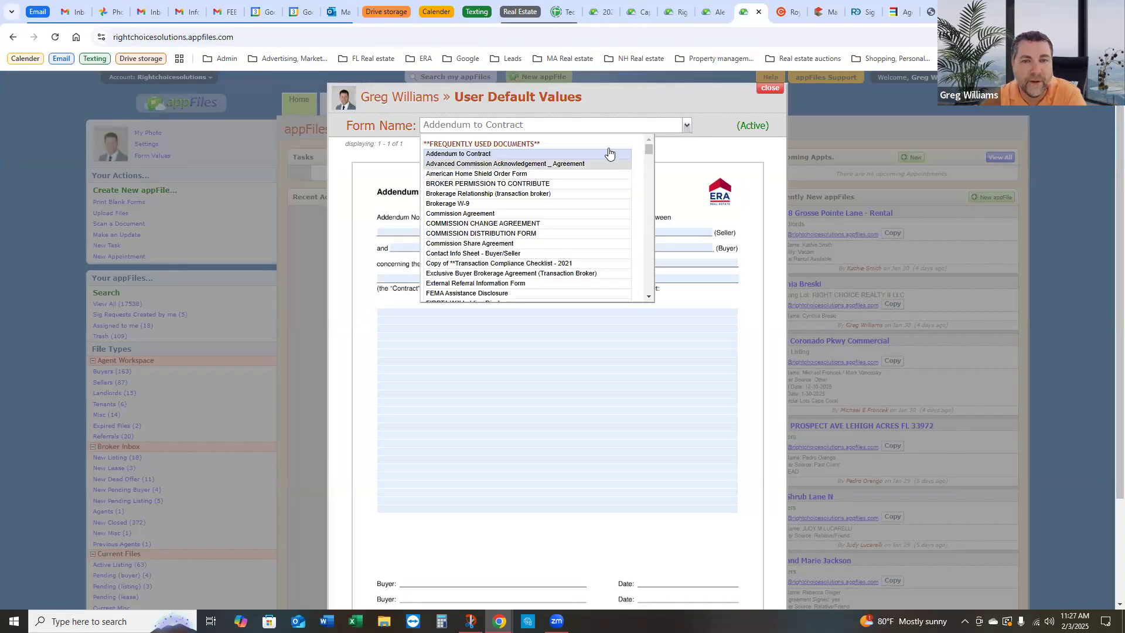
{"action": "scroll", "coordinate": [602, 170], "scroll_direction": "down", "scroll_amount": 1}
{"action": "scroll", "coordinate": [588, 206], "scroll_direction": "down", "scroll_amount": 2}
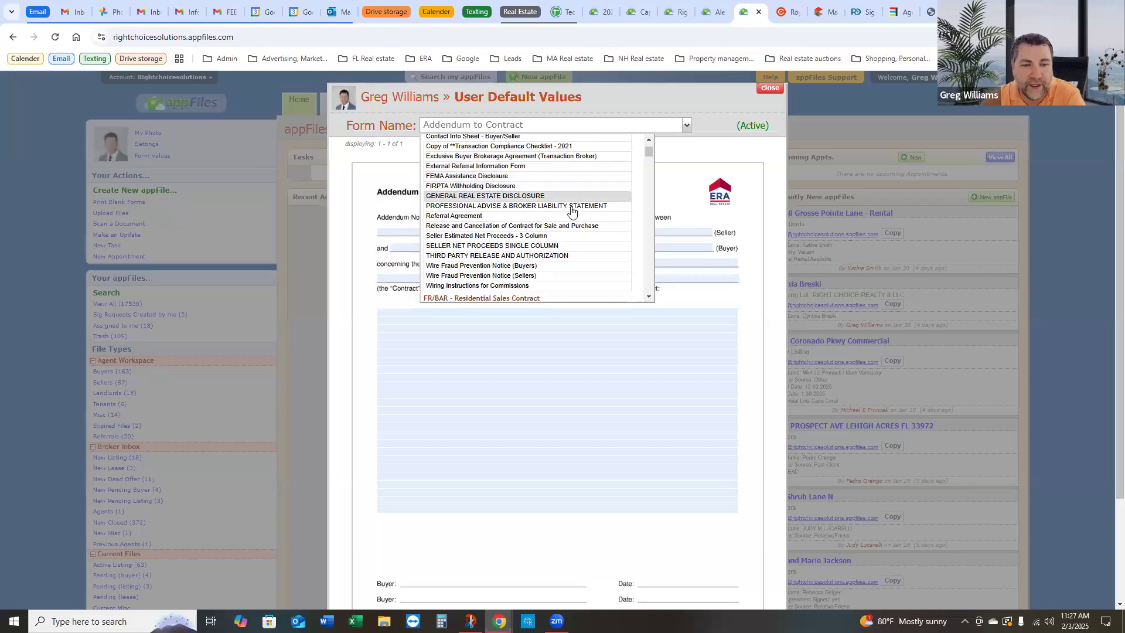
{"action": "scroll", "coordinate": [570, 210], "scroll_direction": "down", "scroll_amount": 1}
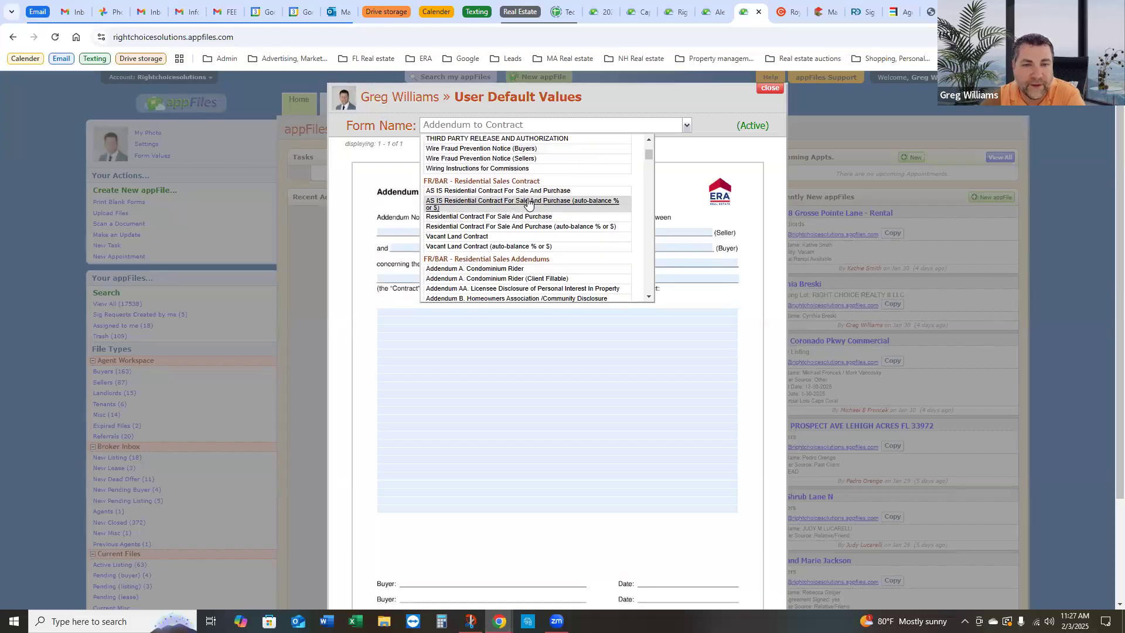
{"action": "left_click", "coordinate": [529, 203]}
Step: Examine the contract's default values for the escrow agent, deposit, assignability and financing paragraphs
{"action": "scroll", "coordinate": [640, 284], "scroll_direction": "down", "scroll_amount": 2}
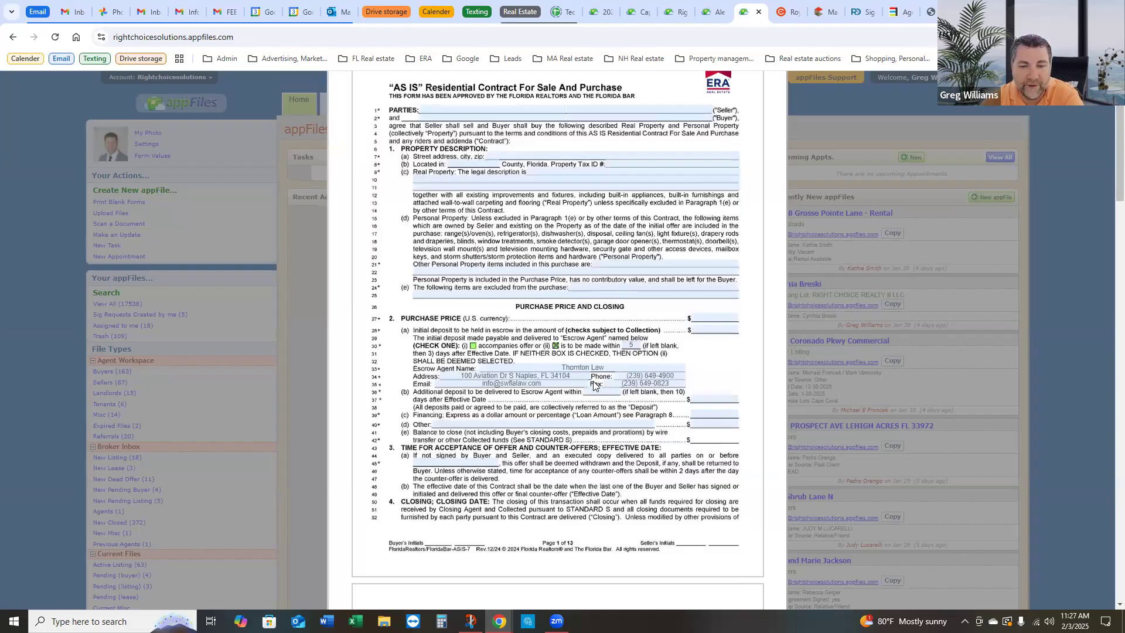
{"action": "scroll", "coordinate": [594, 385], "scroll_direction": "down", "scroll_amount": 10}
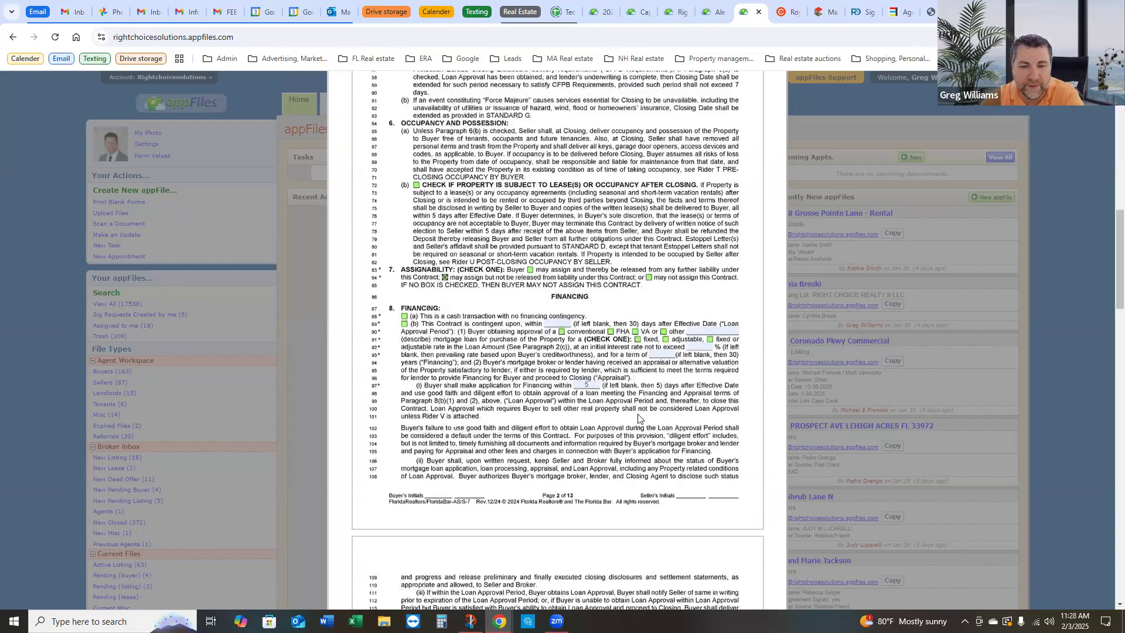
{"action": "scroll", "coordinate": [638, 418], "scroll_direction": "down", "scroll_amount": 6}
{"action": "scroll", "coordinate": [622, 377], "scroll_direction": "up", "scroll_amount": 4}
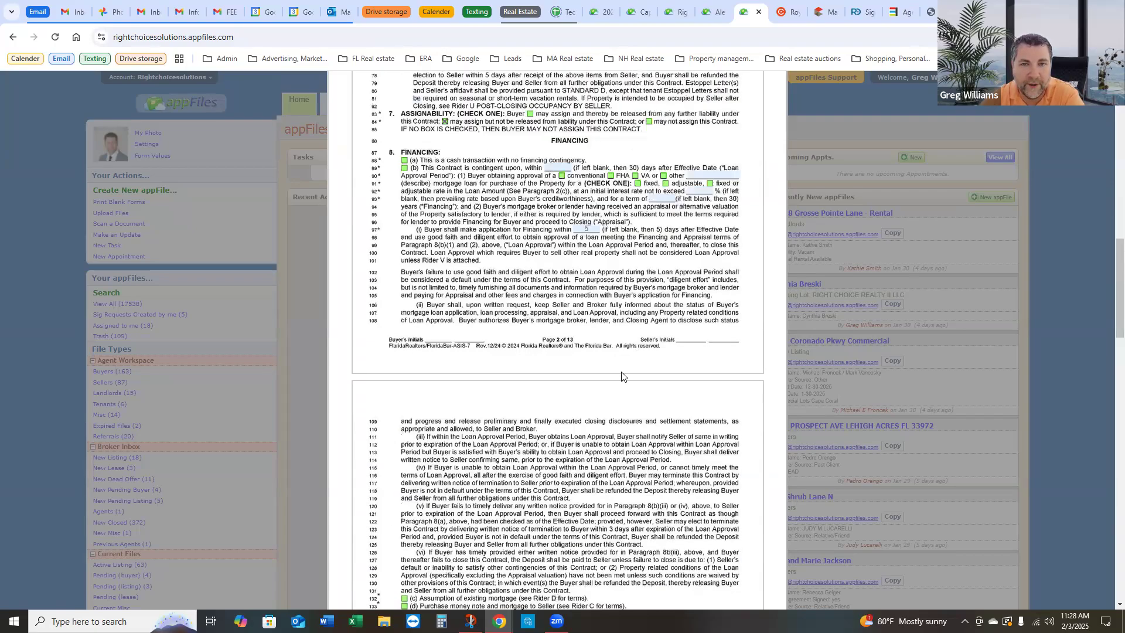
{"action": "scroll", "coordinate": [622, 376], "scroll_direction": "up", "scroll_amount": 12}
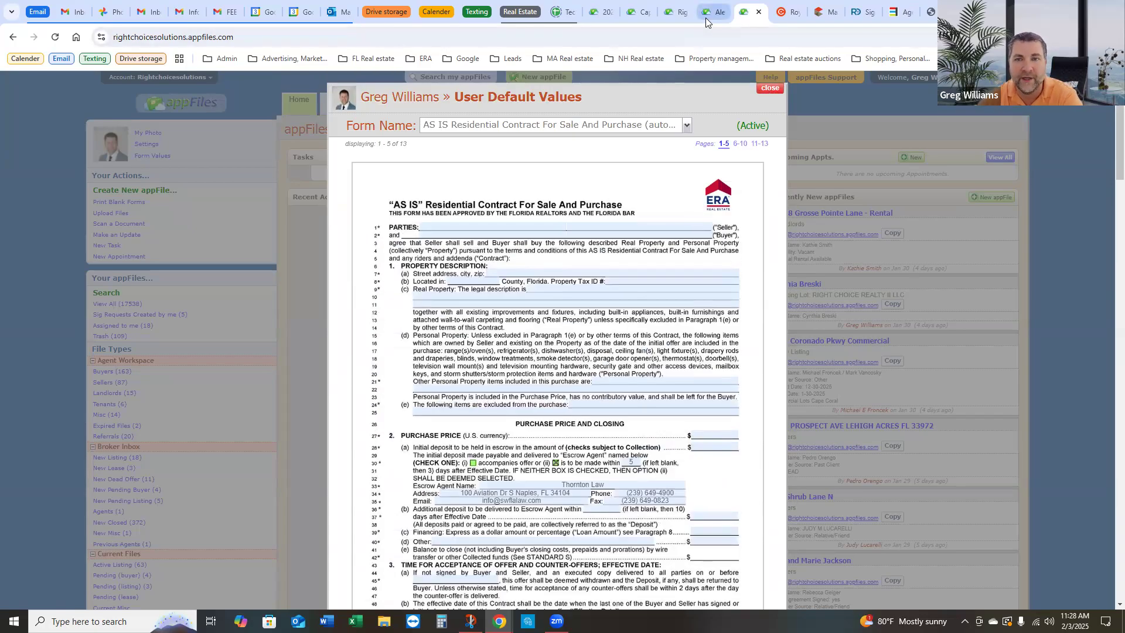
Step: In the offer package's paragraph 9(f), Special Assessments, deselect option (a) and select option (b), Seller shall pay in full
{"action": "mouse_move", "coordinate": [705, 18]}
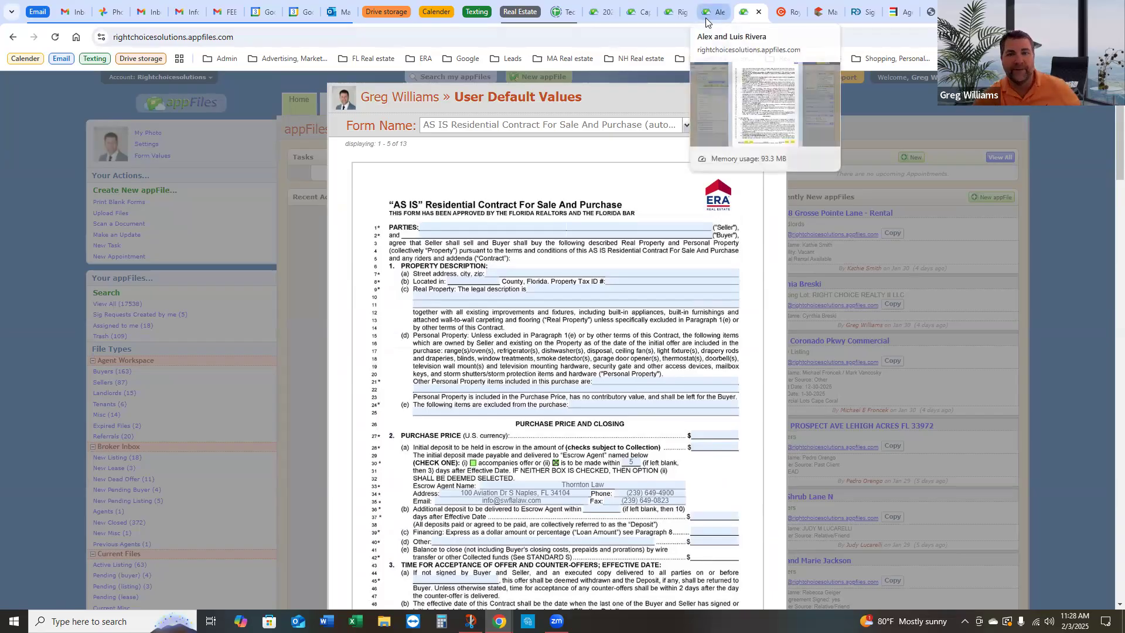
{"action": "left_click", "coordinate": [707, 18]}
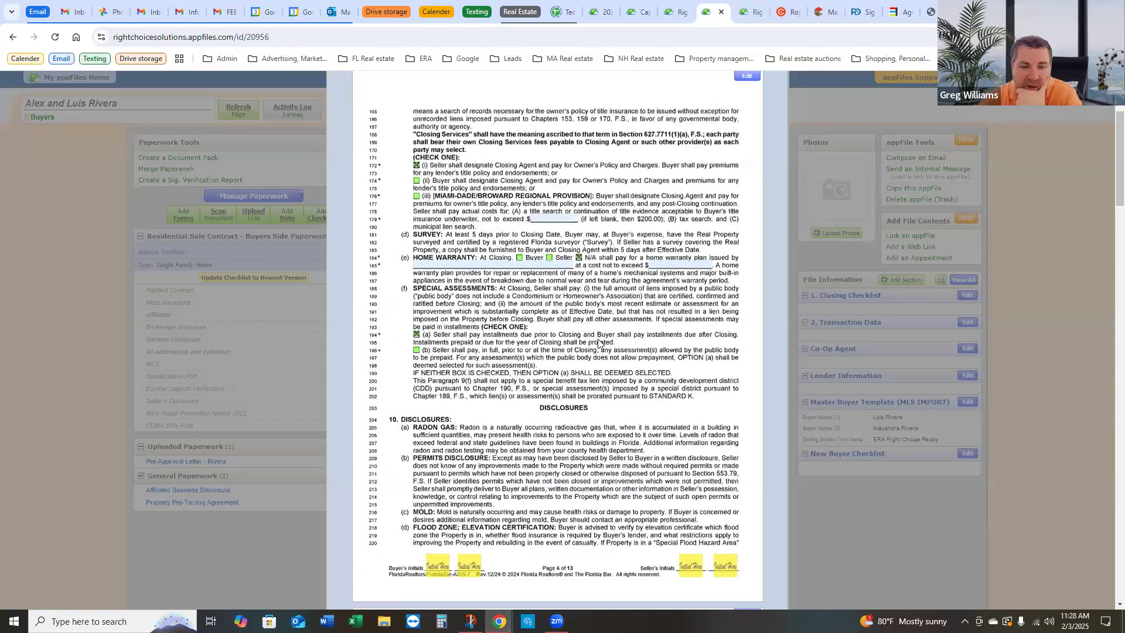
{"action": "scroll", "coordinate": [599, 343], "scroll_direction": "down", "scroll_amount": 6}
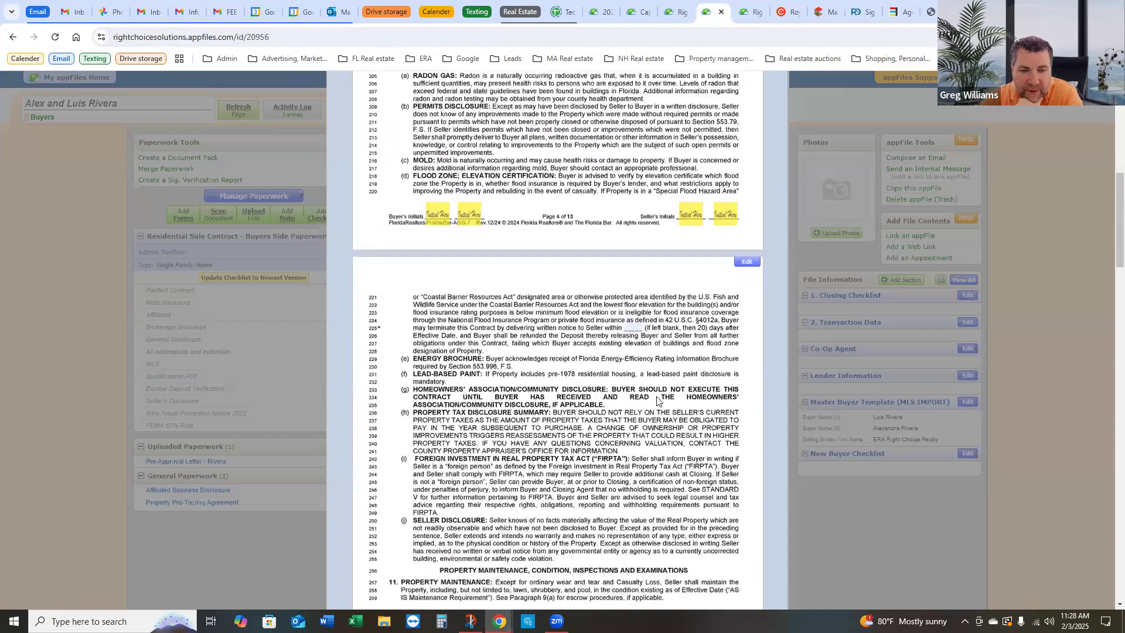
{"action": "scroll", "coordinate": [573, 305], "scroll_direction": "up", "scroll_amount": 2}
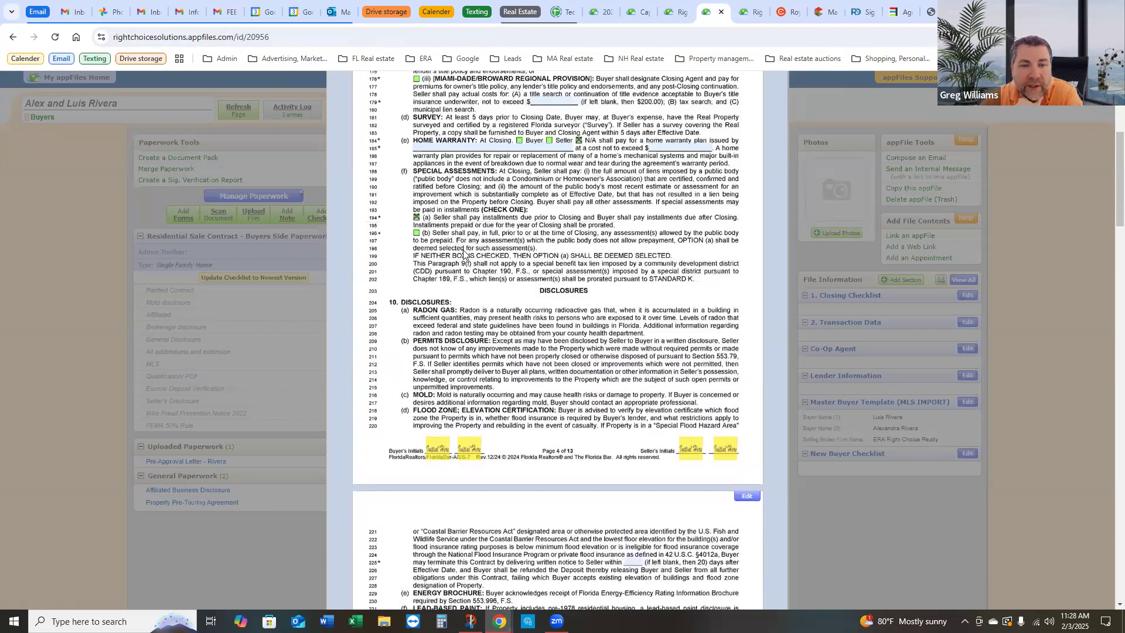
{"action": "scroll", "coordinate": [484, 291], "scroll_direction": "down", "scroll_amount": 1}
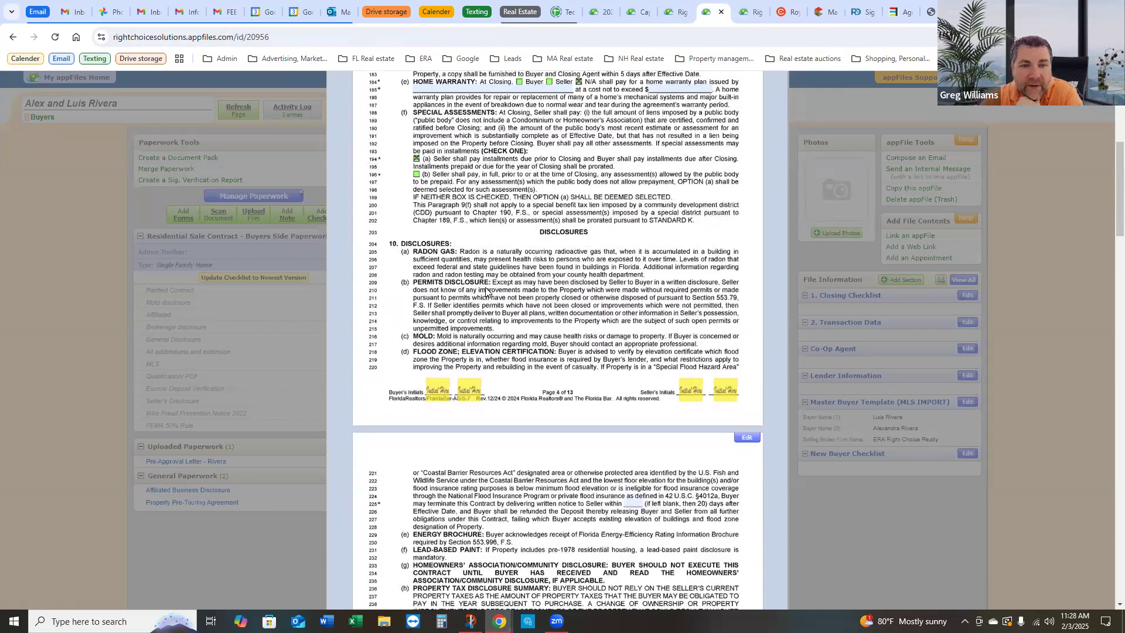
{"action": "scroll", "coordinate": [486, 291], "scroll_direction": "up", "scroll_amount": 1}
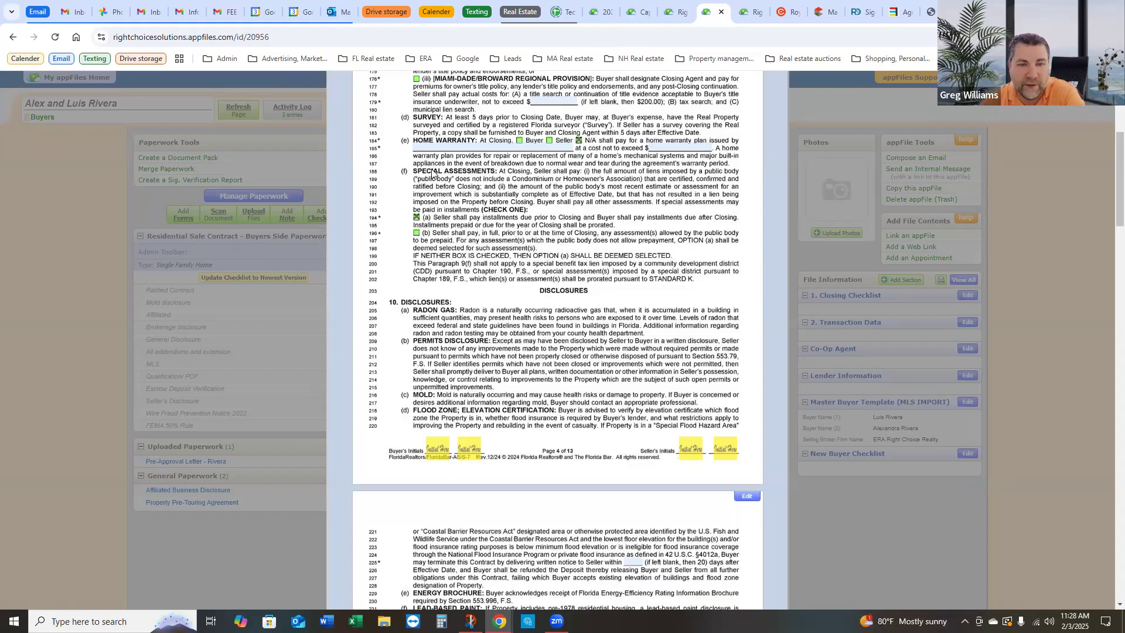
{"action": "left_click", "coordinate": [416, 218]}
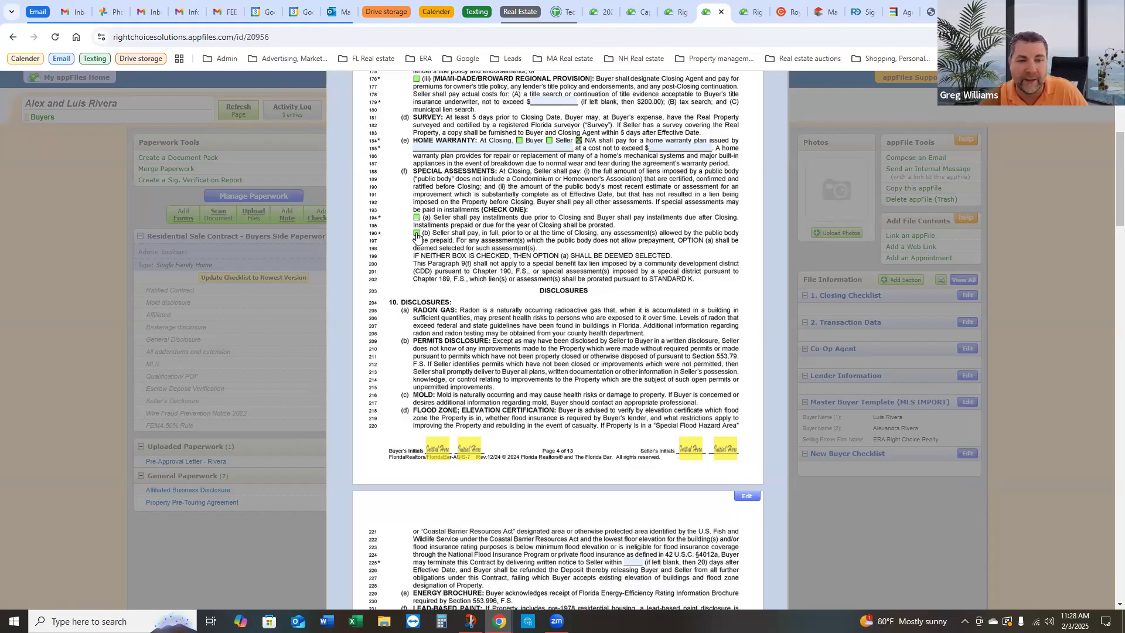
{"action": "left_click", "coordinate": [416, 234]}
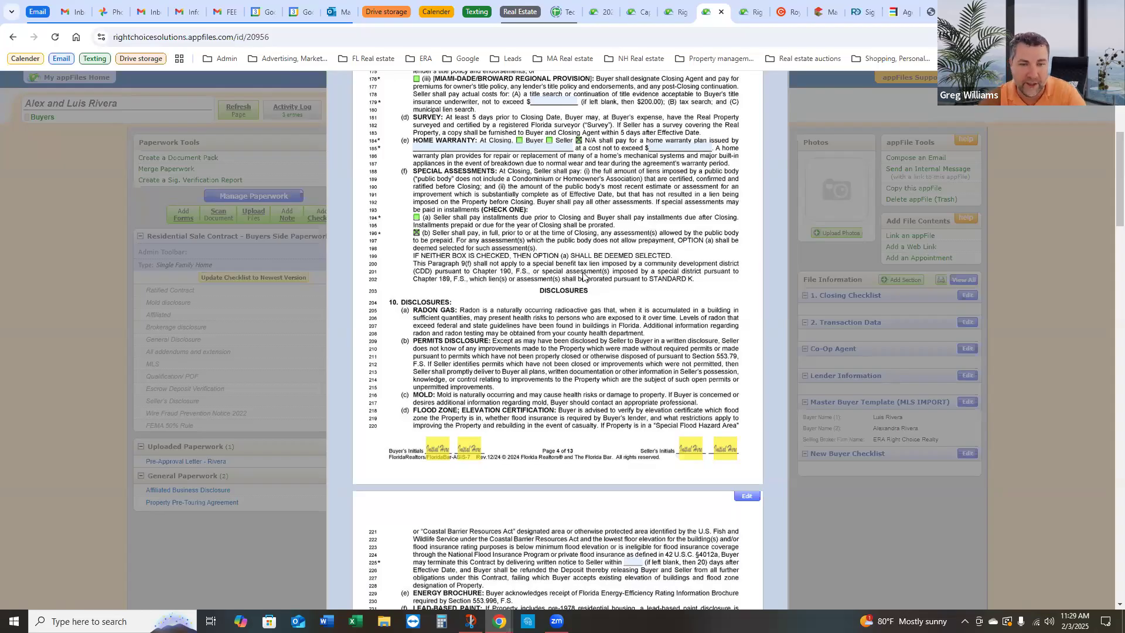
Step: Review the disclosures, property inspection period, escrow, dispute resolution and standards paragraphs on package pages 6-10
{"action": "scroll", "coordinate": [703, 275], "scroll_direction": "down", "scroll_amount": 1}
{"action": "scroll", "coordinate": [703, 276], "scroll_direction": "down", "scroll_amount": 3}
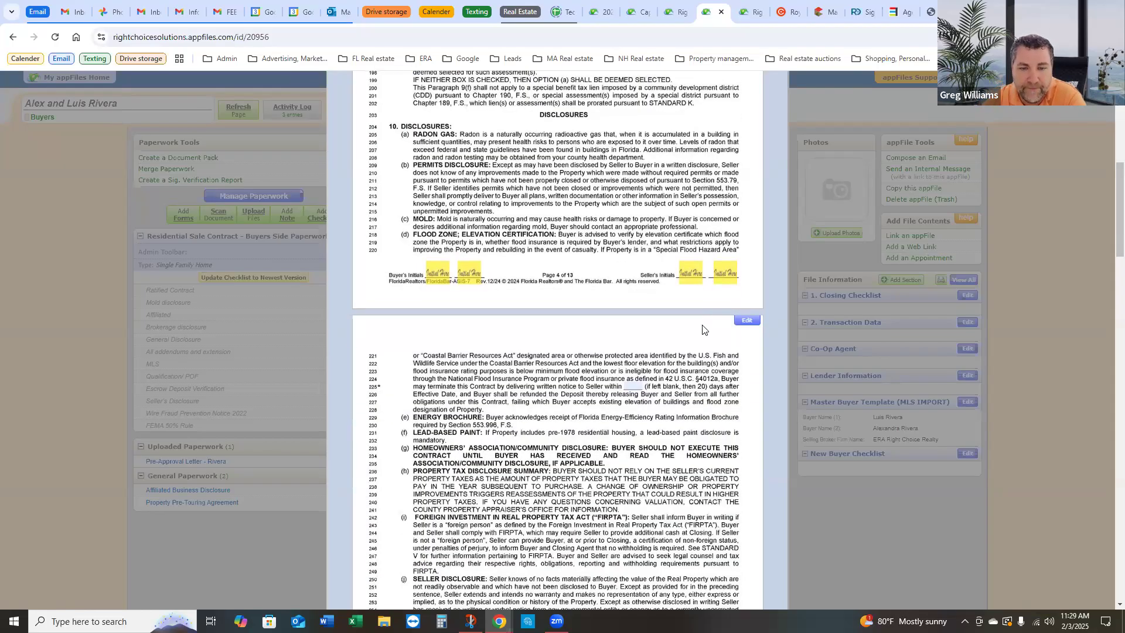
{"action": "scroll", "coordinate": [712, 328], "scroll_direction": "down", "scroll_amount": 1}
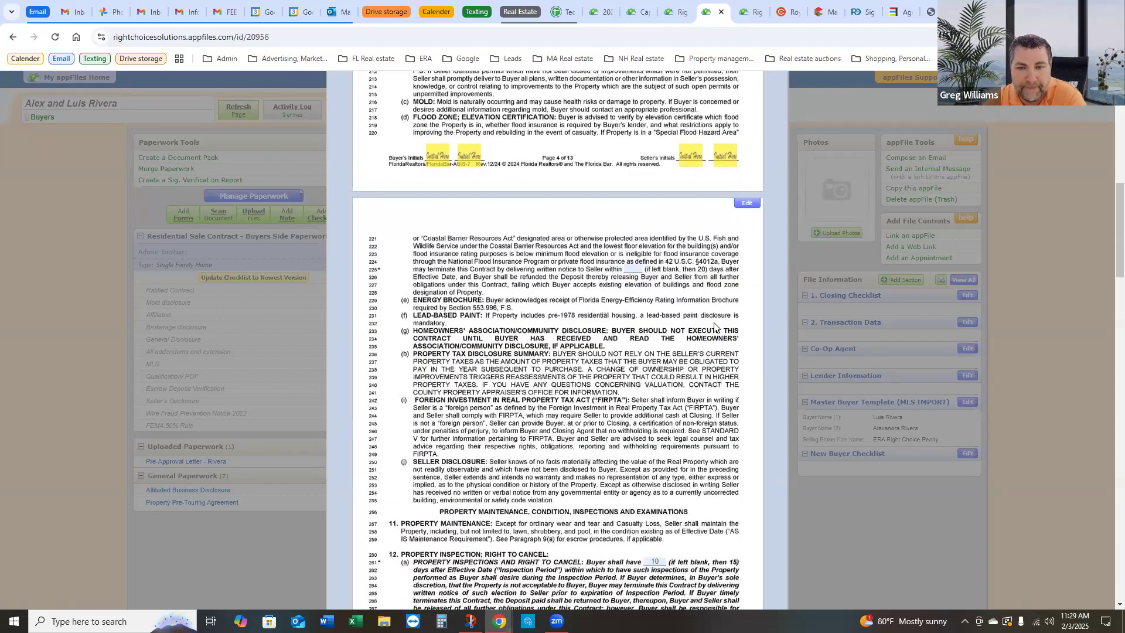
{"action": "scroll", "coordinate": [714, 327], "scroll_direction": "down", "scroll_amount": 1}
{"action": "scroll", "coordinate": [714, 327], "scroll_direction": "down", "scroll_amount": 2}
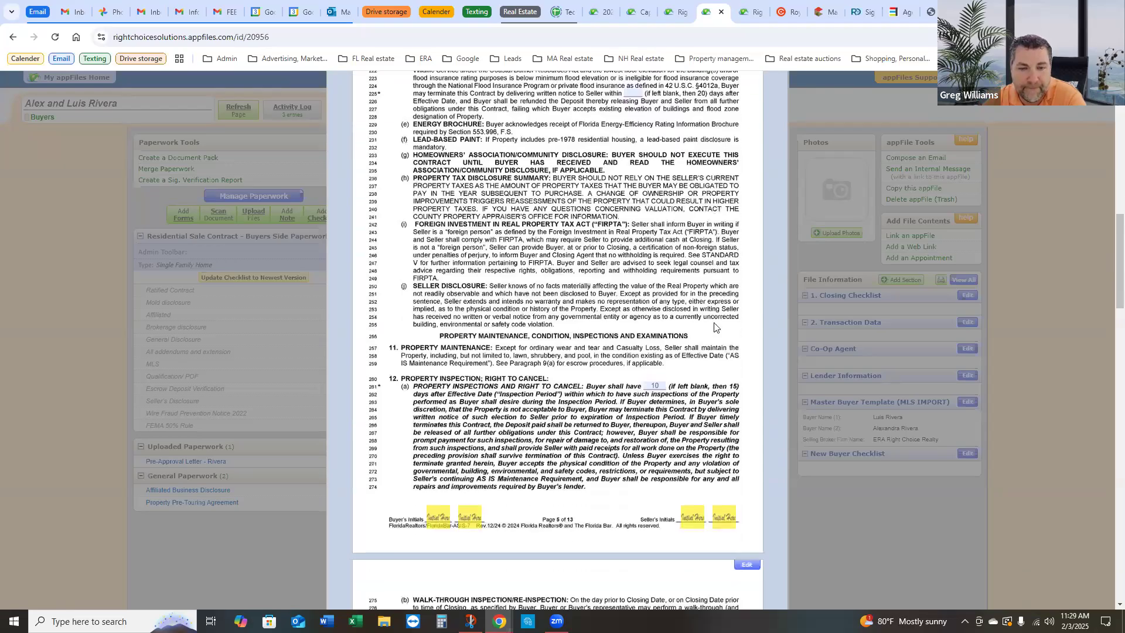
{"action": "scroll", "coordinate": [714, 327], "scroll_direction": "down", "scroll_amount": 2}
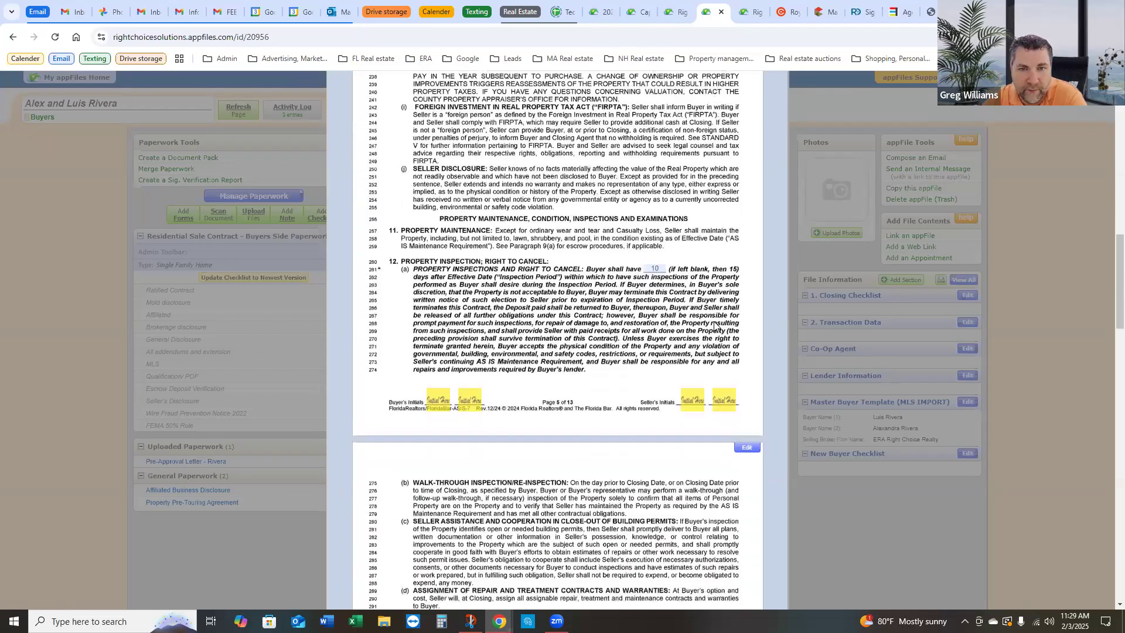
{"action": "scroll", "coordinate": [714, 327], "scroll_direction": "down", "scroll_amount": 1}
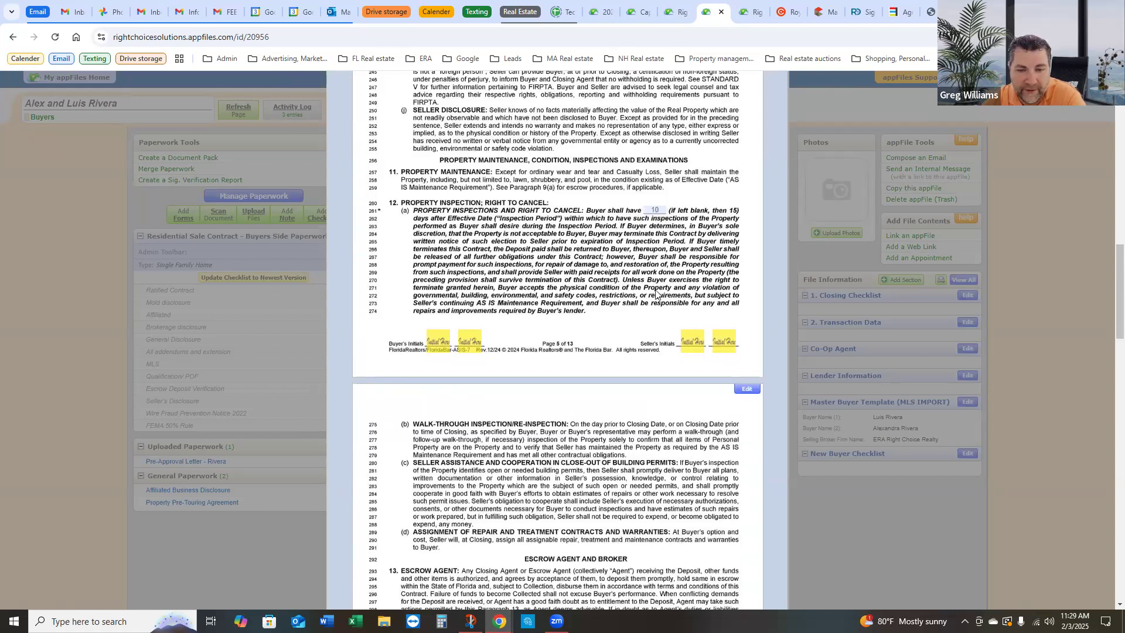
{"action": "scroll", "coordinate": [656, 295], "scroll_direction": "down", "scroll_amount": 7}
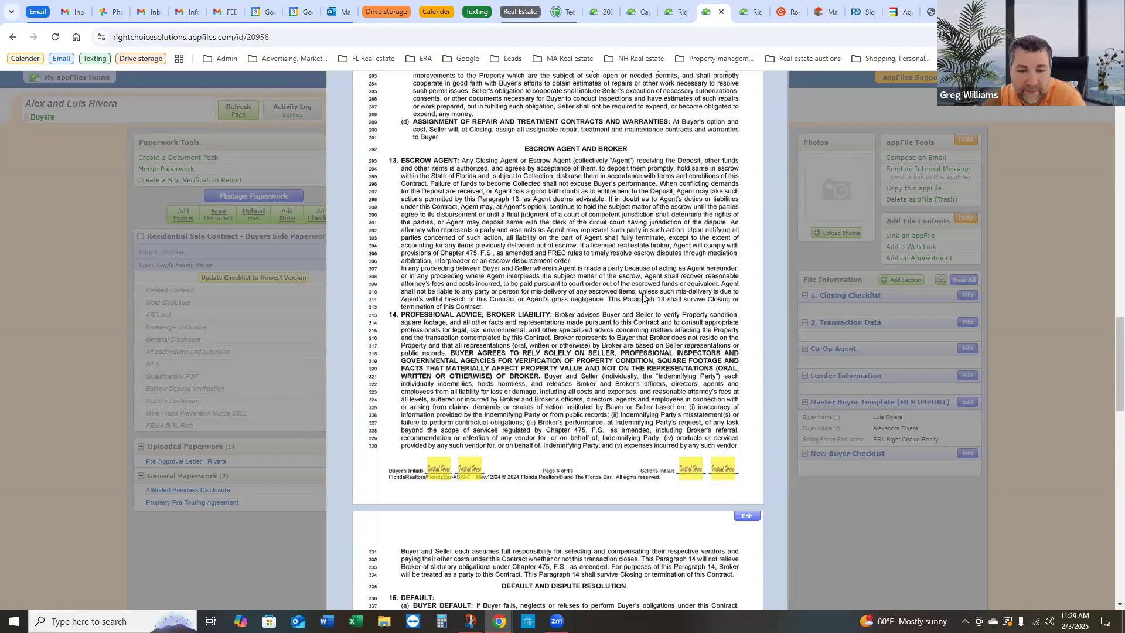
{"action": "scroll", "coordinate": [643, 297], "scroll_direction": "down", "scroll_amount": 10}
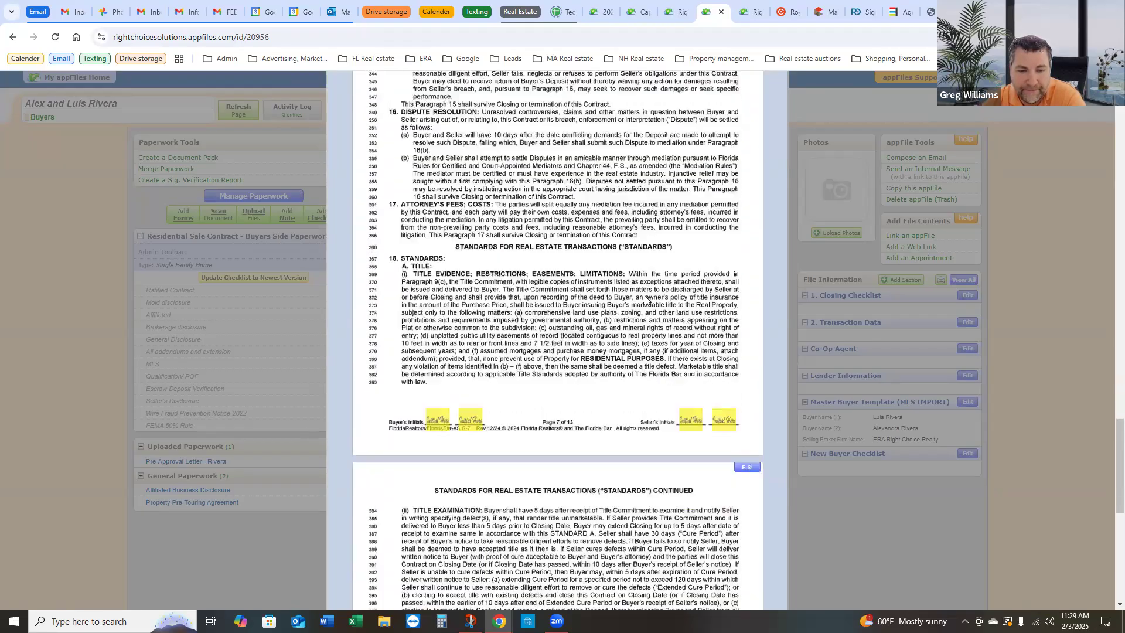
{"action": "scroll", "coordinate": [646, 300], "scroll_direction": "down", "scroll_amount": 8}
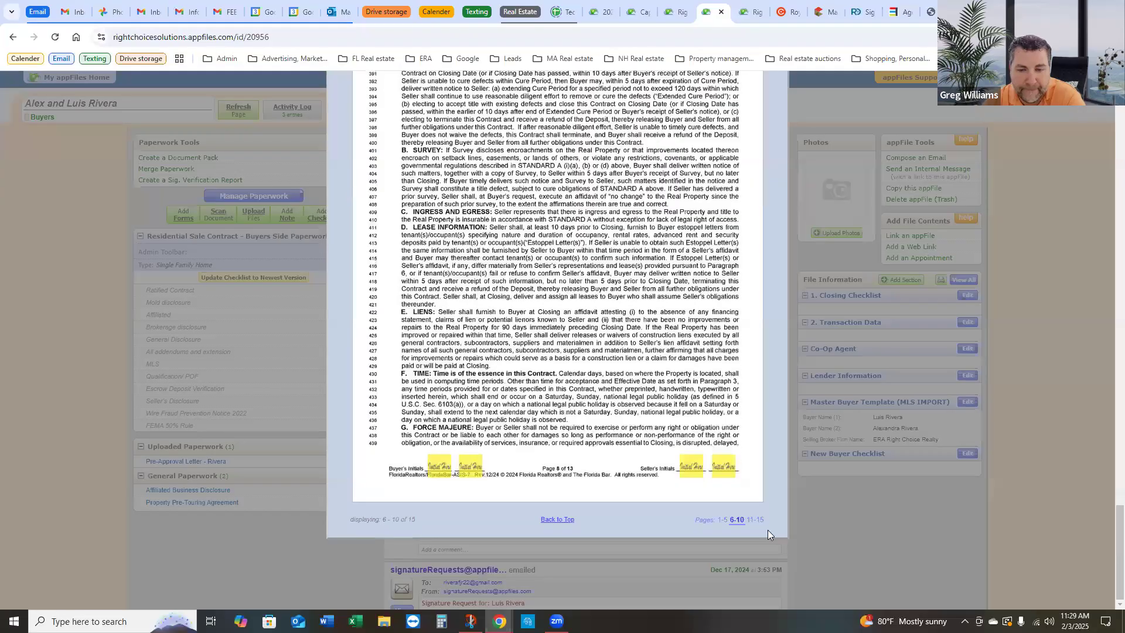
Step: Mark addendum M. Defective Drywall in paragraph 19 on package pages 11-15 and close the package
{"action": "left_click", "coordinate": [754, 520]}
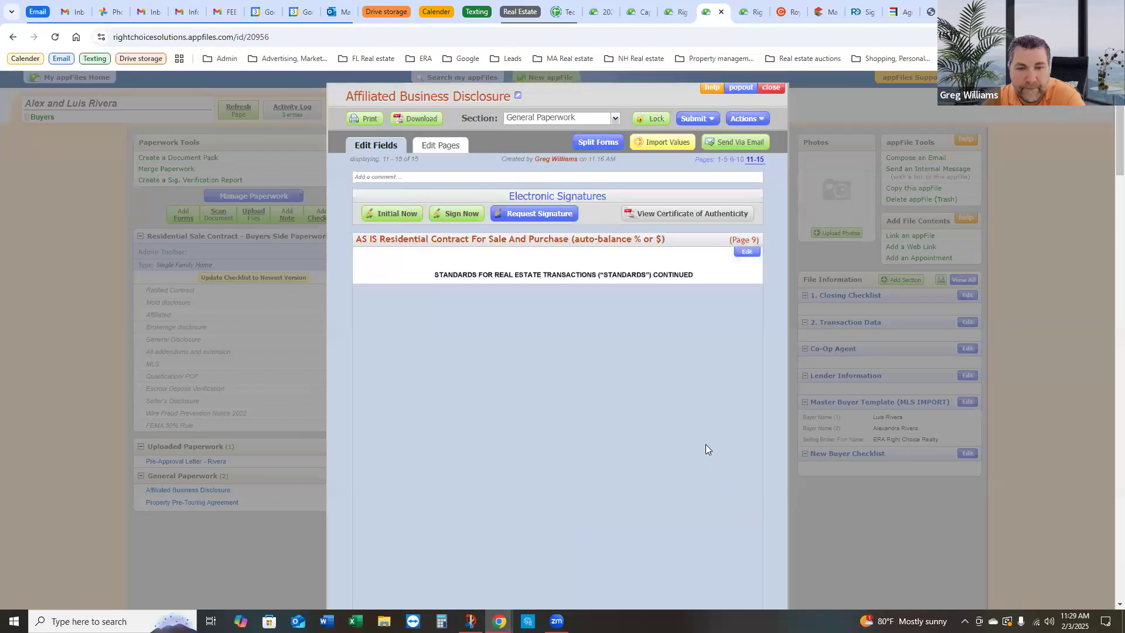
{"action": "scroll", "coordinate": [688, 411], "scroll_direction": "down", "scroll_amount": 3}
{"action": "scroll", "coordinate": [689, 410], "scroll_direction": "down", "scroll_amount": 6}
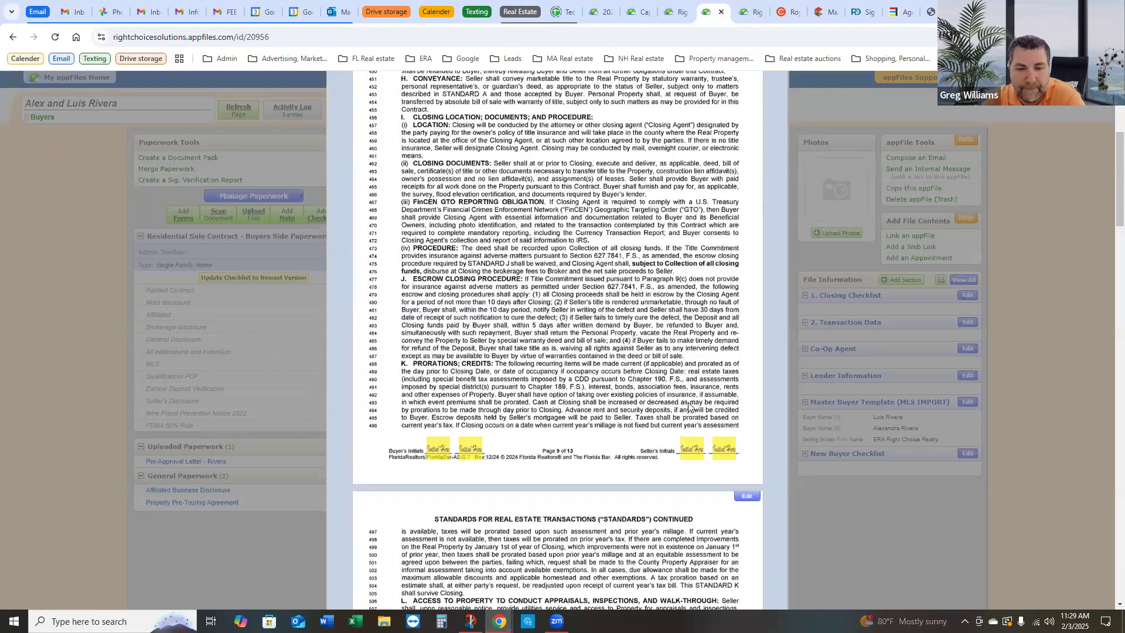
{"action": "scroll", "coordinate": [692, 409], "scroll_direction": "down", "scroll_amount": 9}
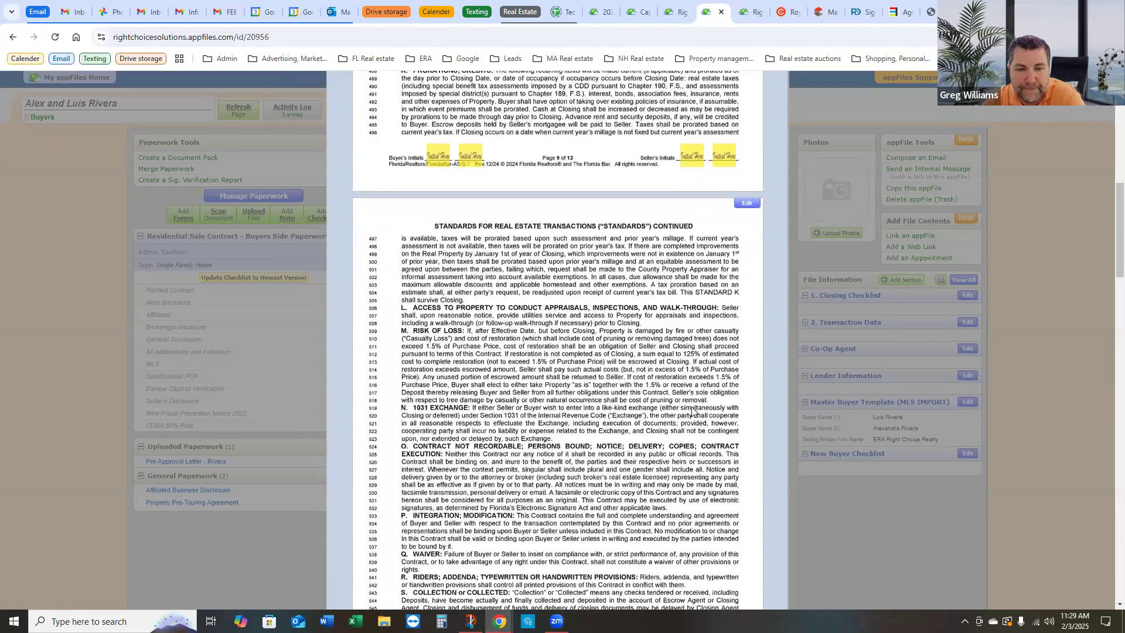
{"action": "scroll", "coordinate": [692, 409], "scroll_direction": "down", "scroll_amount": 4}
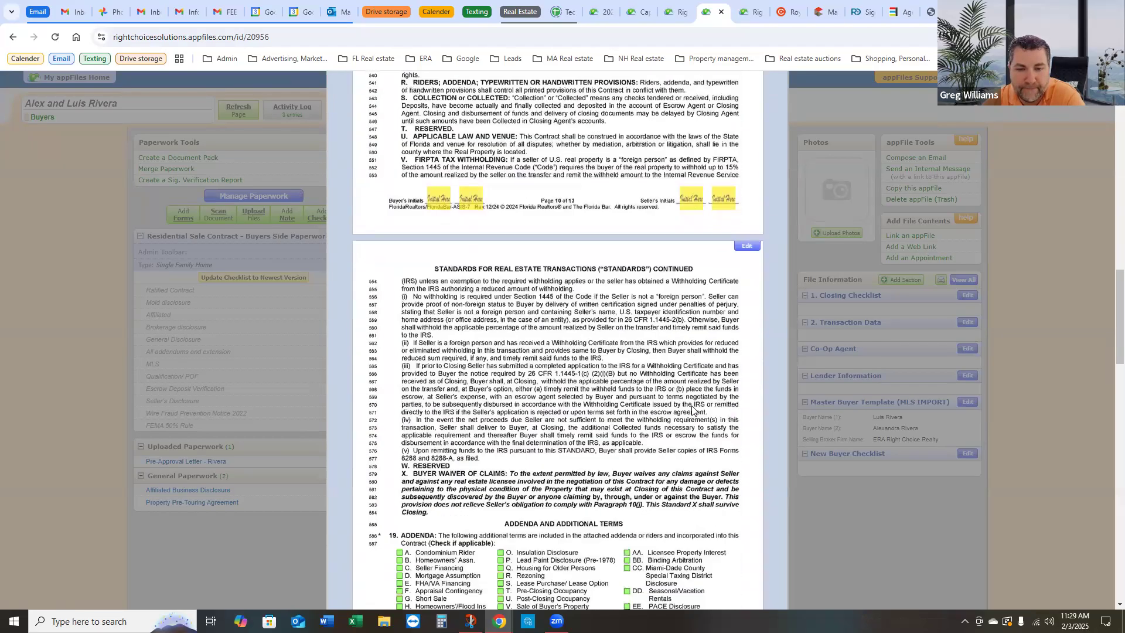
{"action": "scroll", "coordinate": [673, 398], "scroll_direction": "down", "scroll_amount": 2}
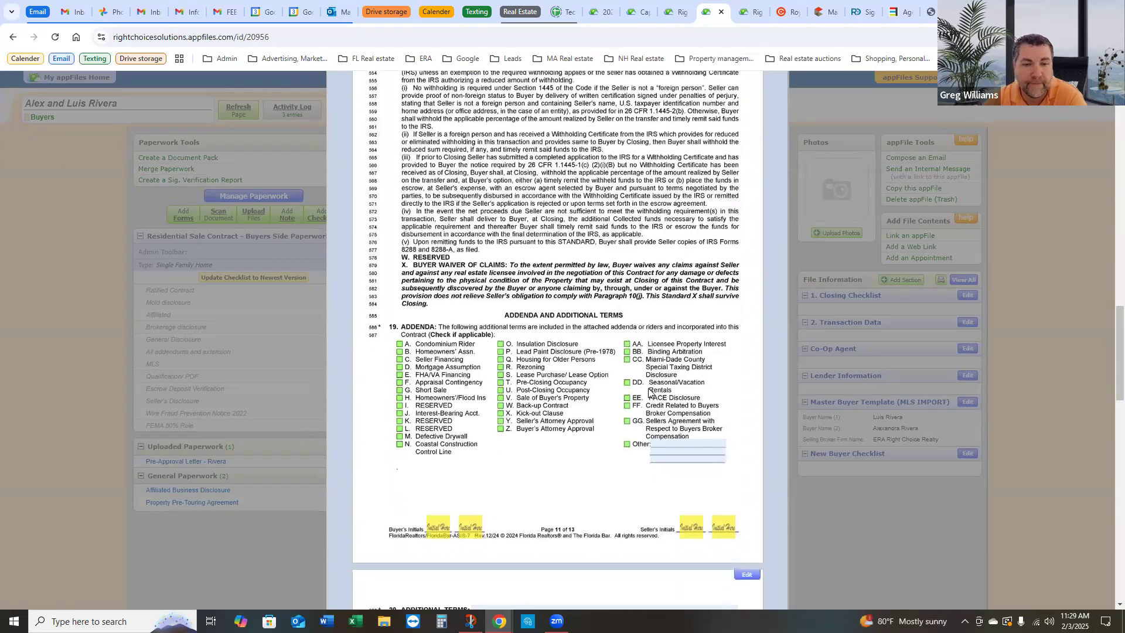
{"action": "scroll", "coordinate": [647, 391], "scroll_direction": "down", "scroll_amount": 1}
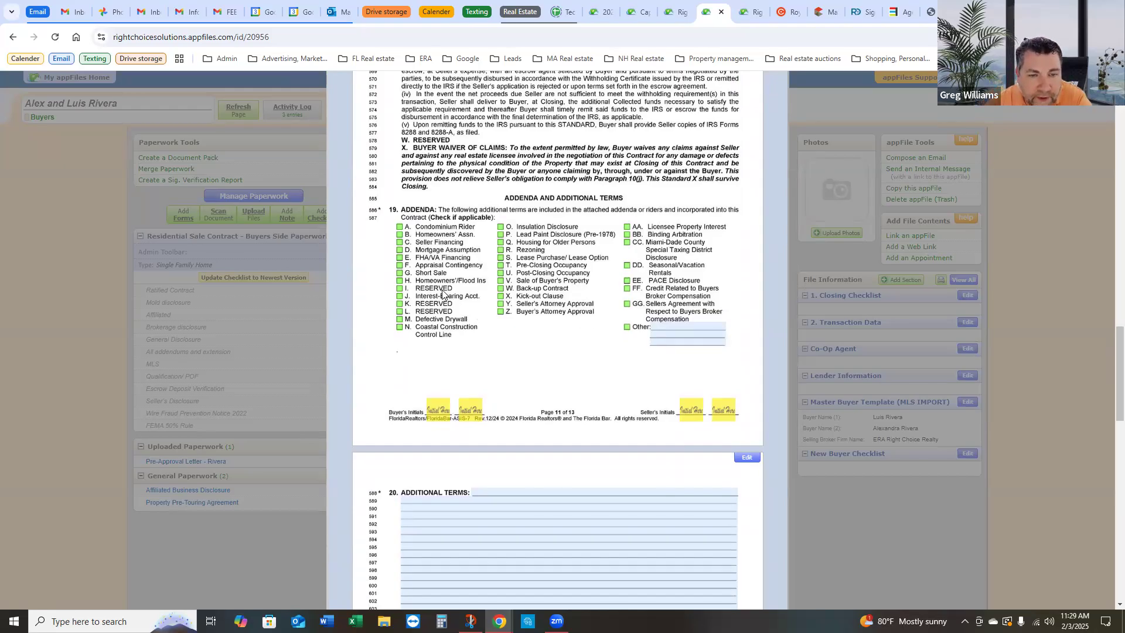
{"action": "left_click", "coordinate": [400, 320]}
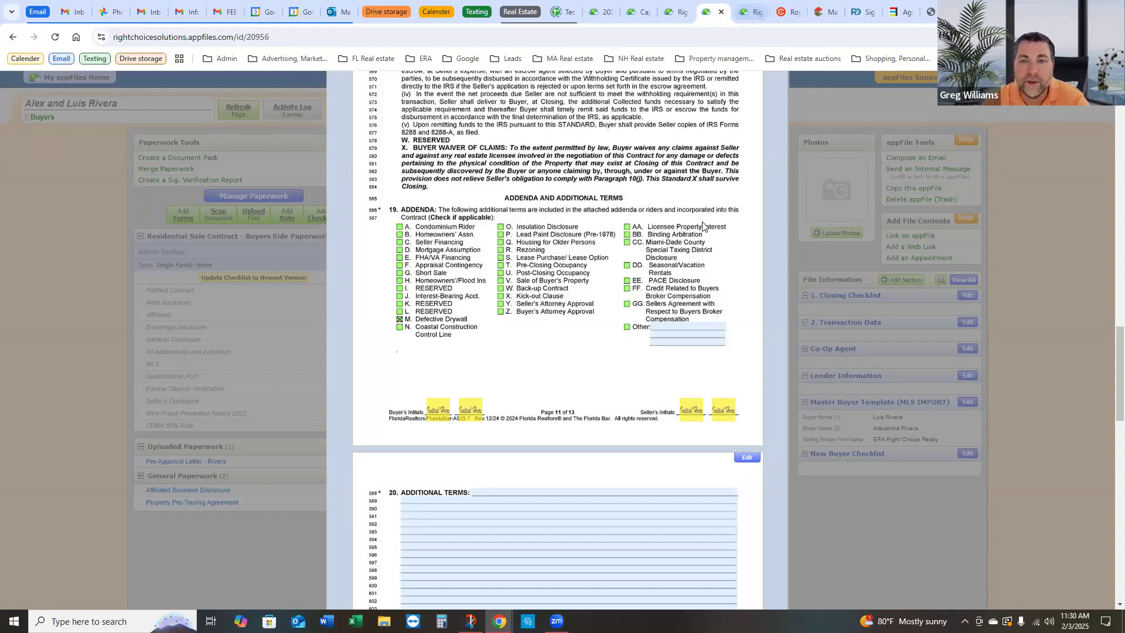
{"action": "scroll", "coordinate": [704, 226], "scroll_direction": "up", "scroll_amount": 2}
{"action": "scroll", "coordinate": [722, 184], "scroll_direction": "up", "scroll_amount": 15}
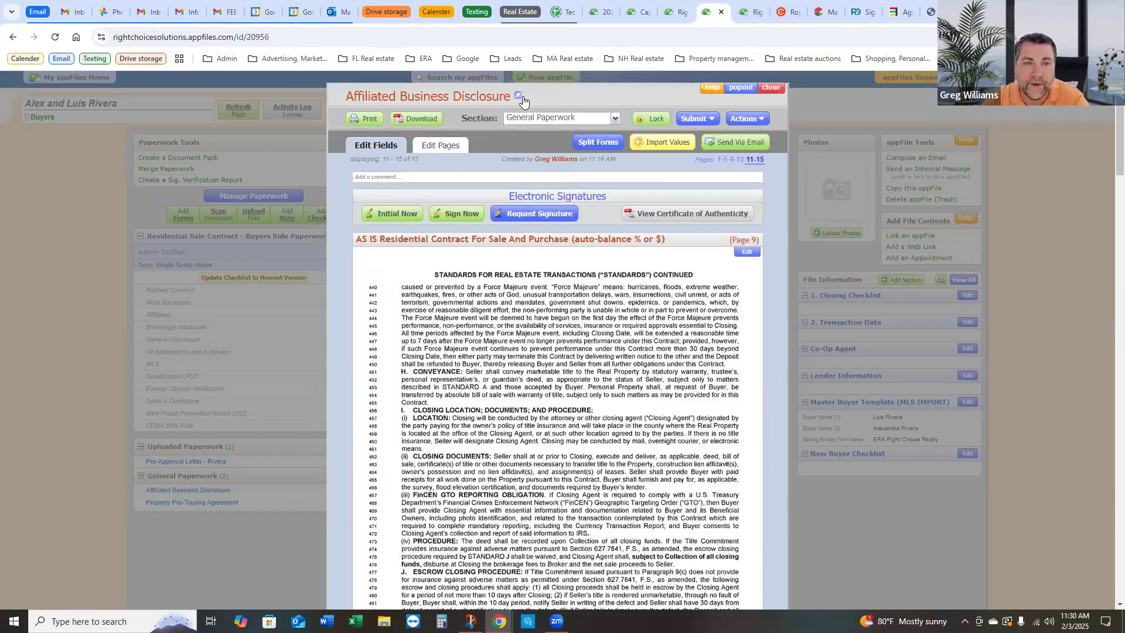
{"action": "left_click", "coordinate": [777, 86]}
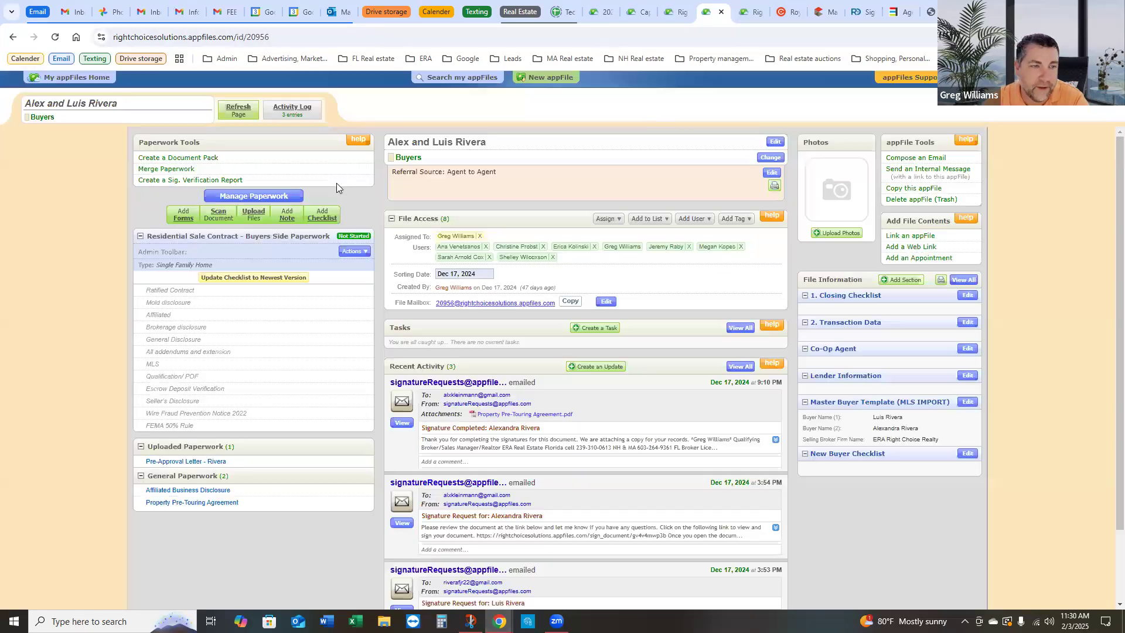
Step: Add the Compensation Concession Addendum (CARB-1) and Sellers Broker to Buyers Broker agreement (CABB-1) as a single merged form in General Paperwork, then close it
{"action": "left_click", "coordinate": [181, 215]}
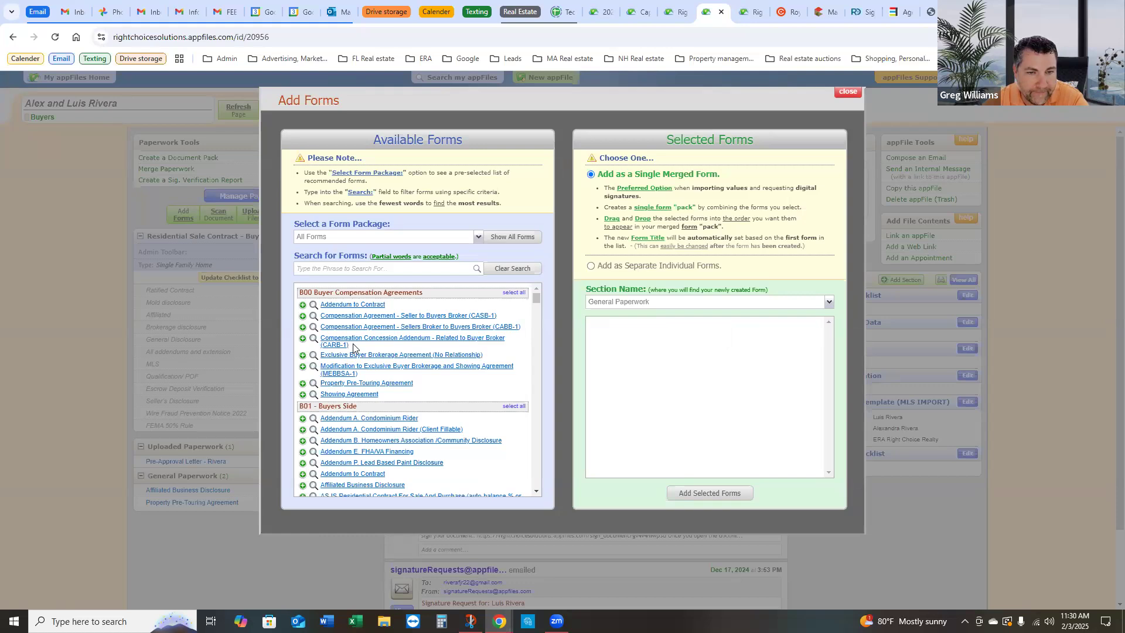
{"action": "left_click", "coordinate": [303, 340]}
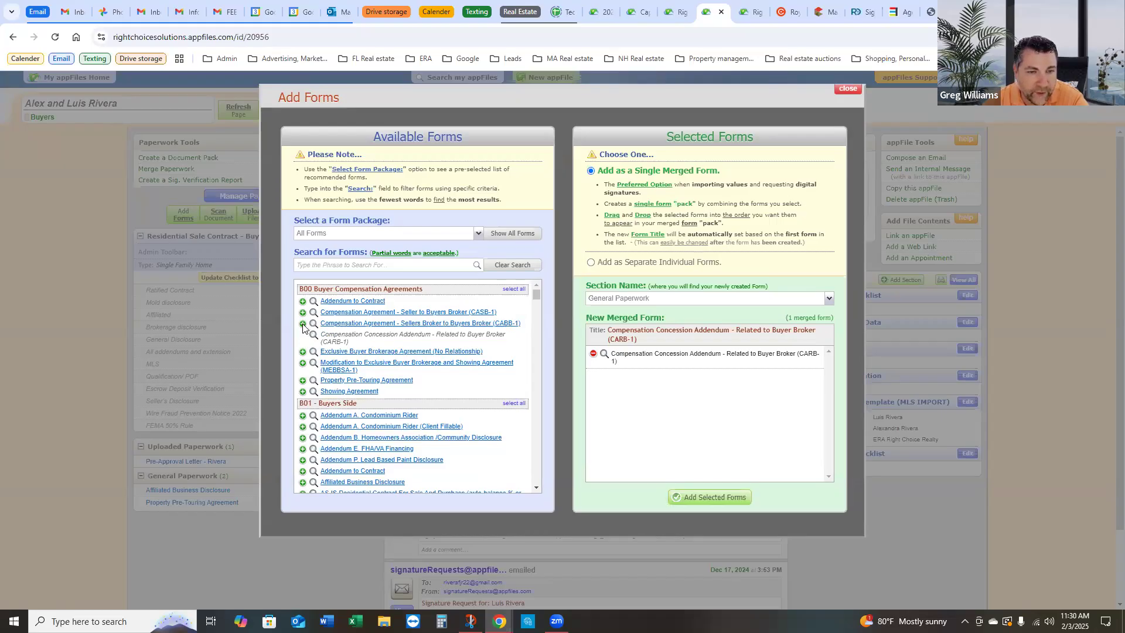
{"action": "left_click", "coordinate": [302, 324]}
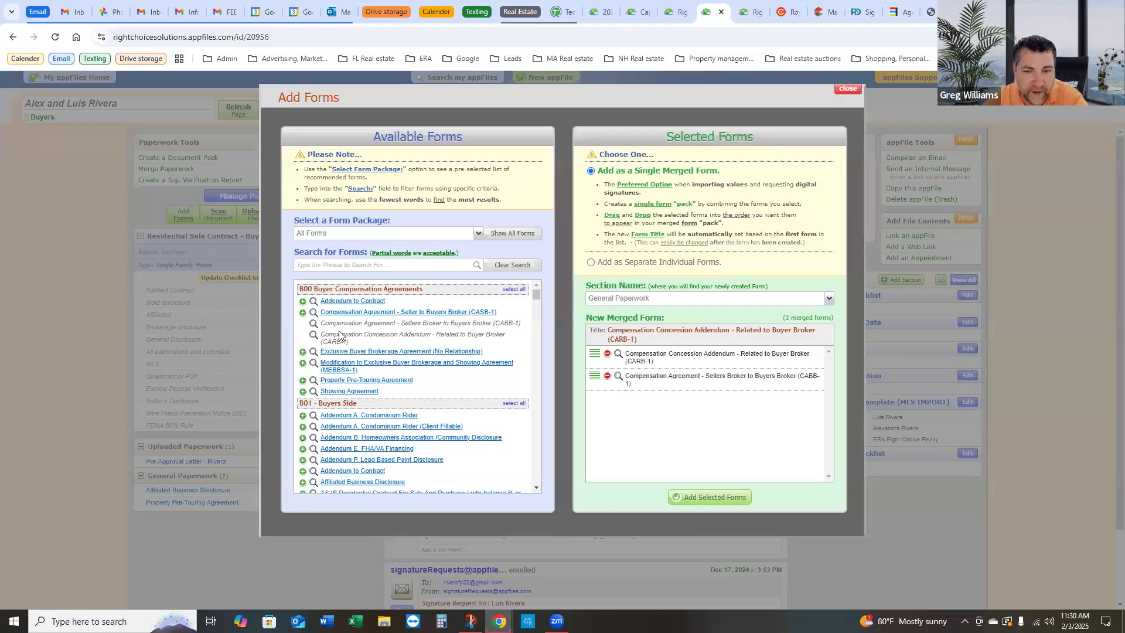
{"action": "scroll", "coordinate": [412, 388], "scroll_direction": "down", "scroll_amount": 1}
{"action": "scroll", "coordinate": [413, 390], "scroll_direction": "down", "scroll_amount": 2}
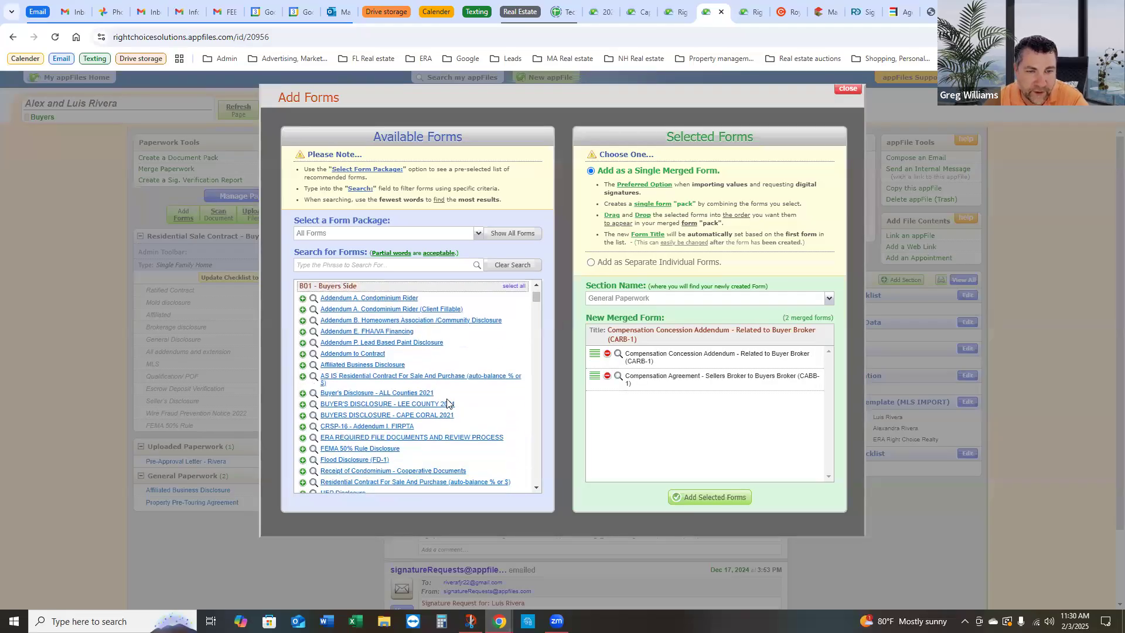
{"action": "scroll", "coordinate": [504, 439], "scroll_direction": "up", "scroll_amount": 2}
{"action": "scroll", "coordinate": [506, 440], "scroll_direction": "up", "scroll_amount": 1}
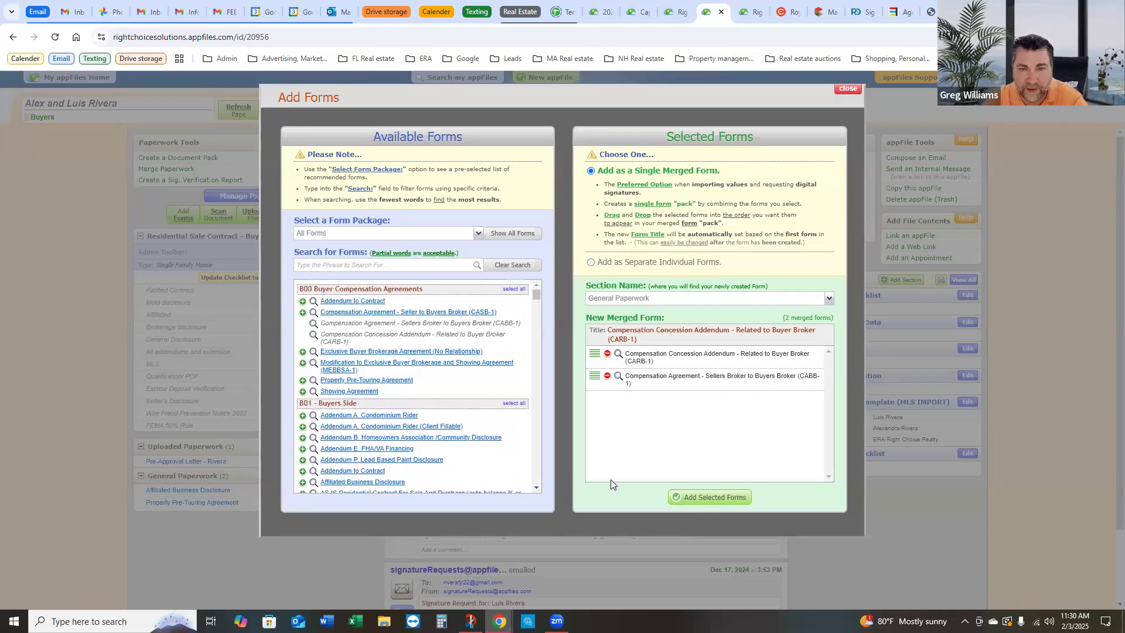
{"action": "left_click", "coordinate": [712, 498]}
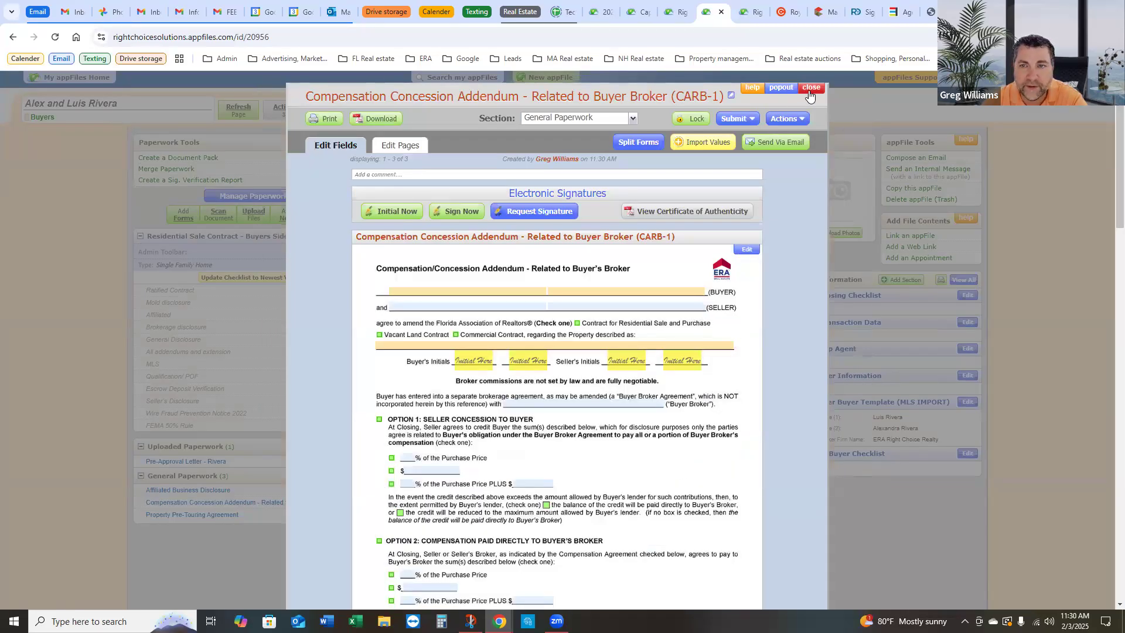
{"action": "left_click", "coordinate": [811, 88]}
Step: Switch to the property's MLS listing and open the Seller's Property Disclosure PDF from its attached documents
{"action": "left_click", "coordinate": [823, 12]}
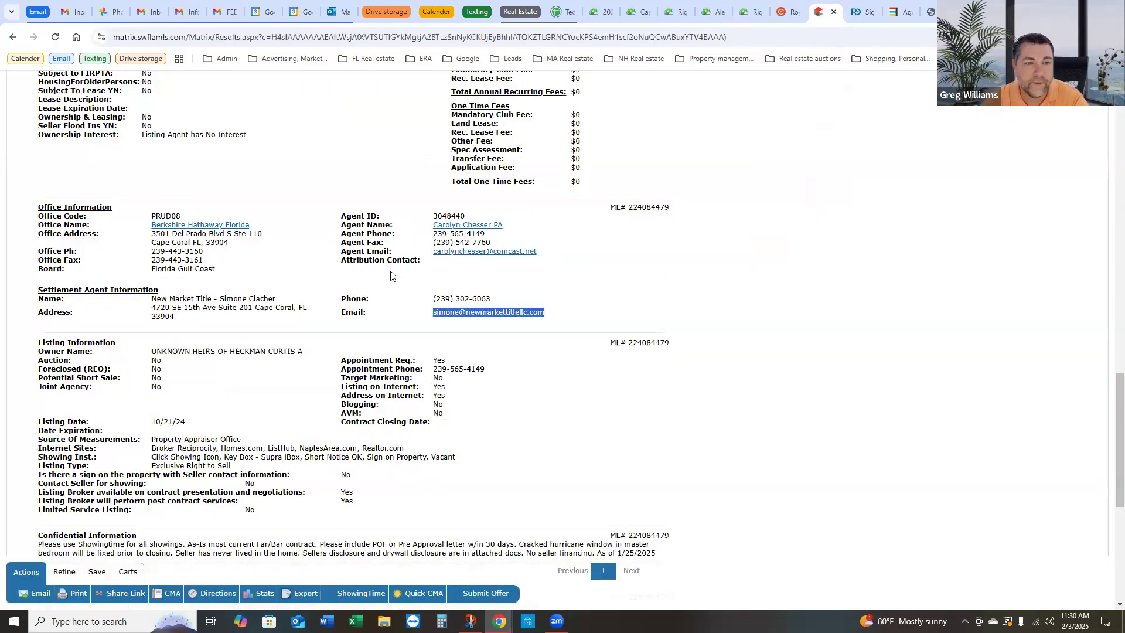
{"action": "scroll", "coordinate": [390, 361], "scroll_direction": "up", "scroll_amount": 10}
{"action": "scroll", "coordinate": [390, 361], "scroll_direction": "up", "scroll_amount": 2}
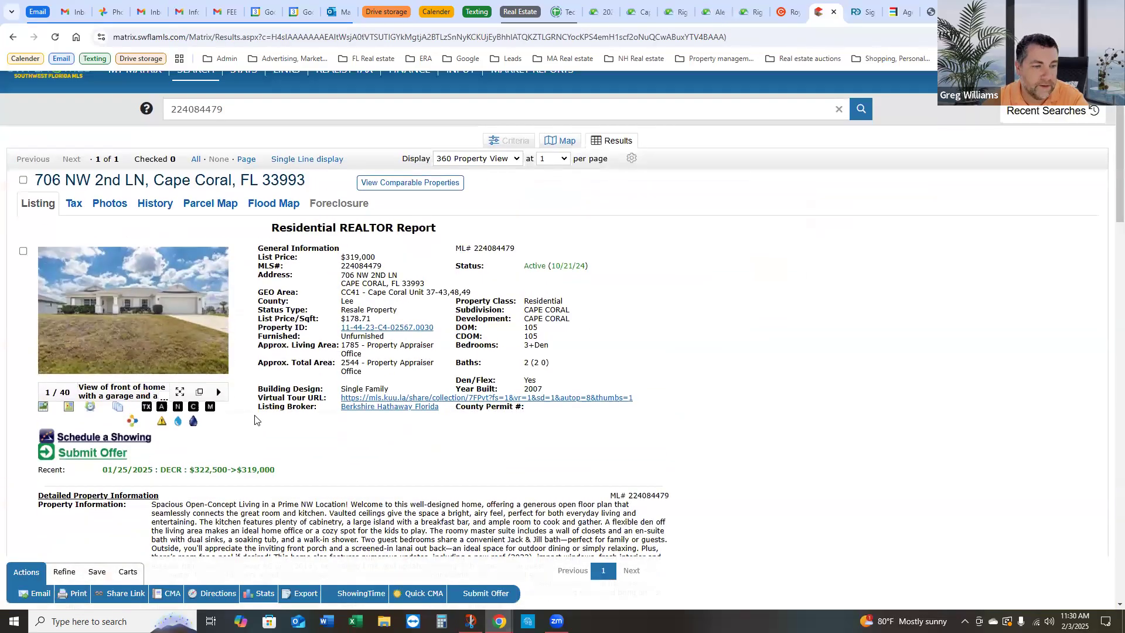
{"action": "left_click", "coordinate": [117, 319]}
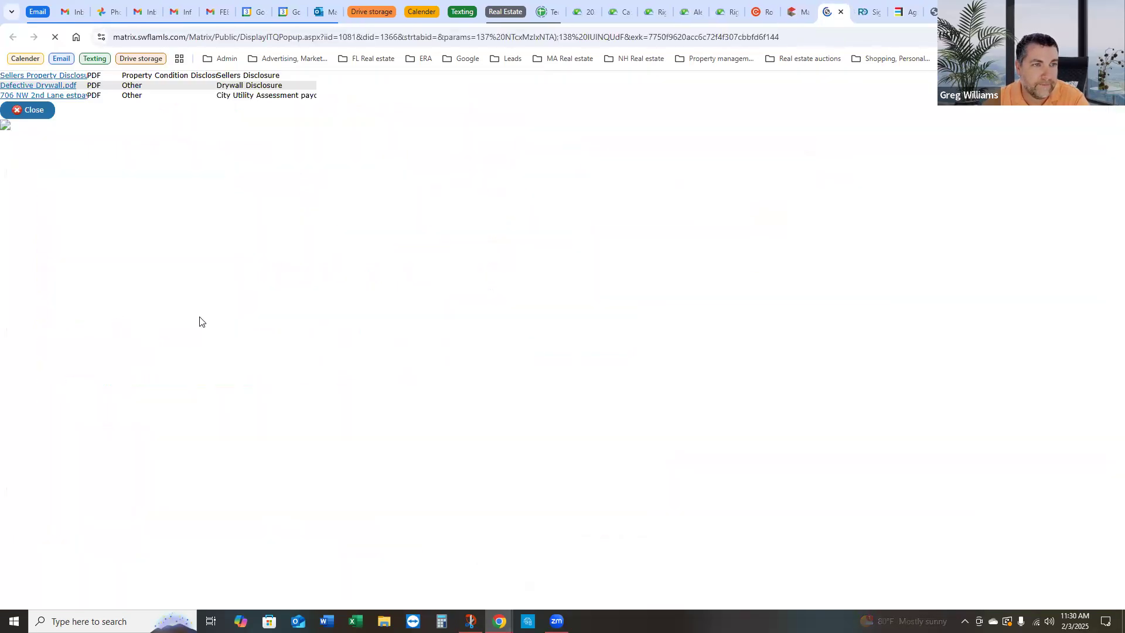
{"action": "left_click", "coordinate": [50, 87]}
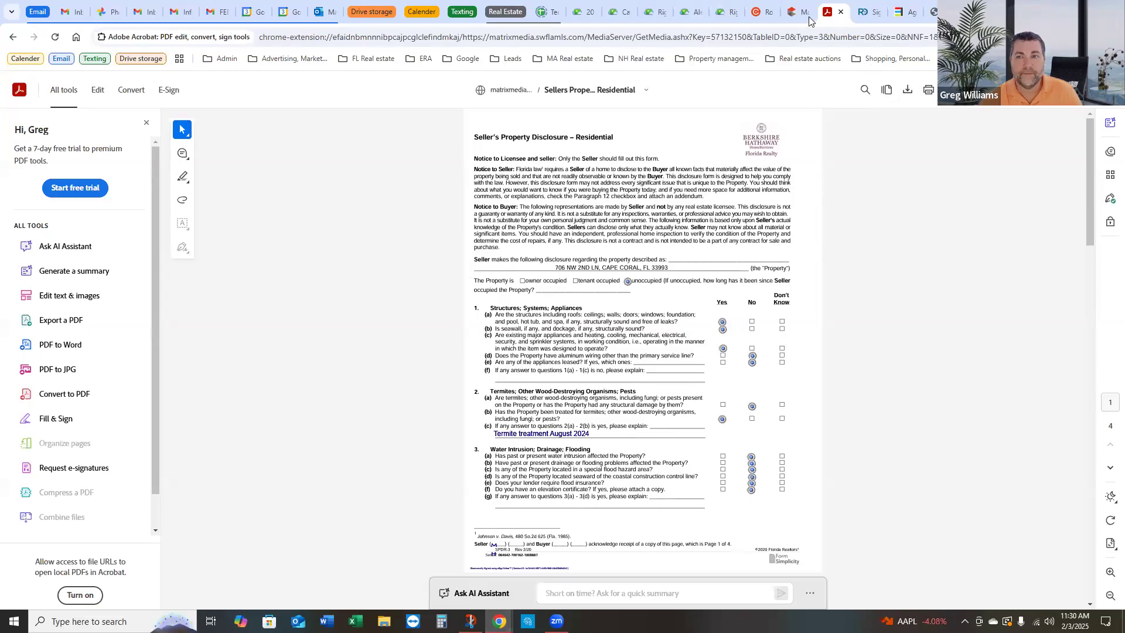
Step: Save the Seller's Property Disclosure PDF to Downloads and return to the listing's attached documents
{"action": "key", "text": "ctrl+s"}
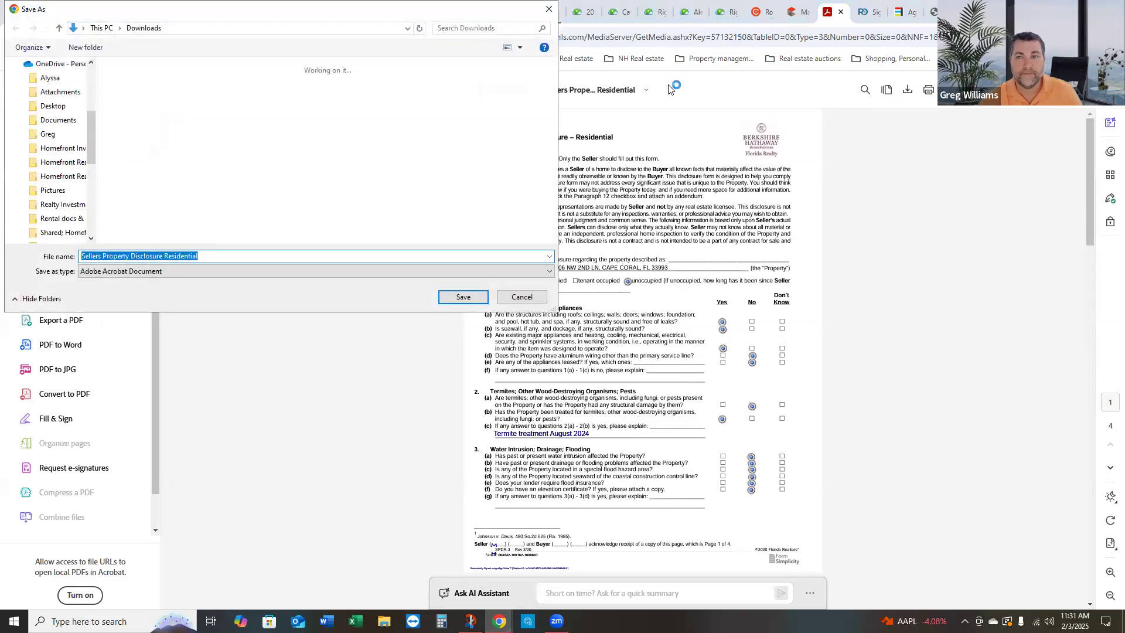
{"action": "left_click", "coordinate": [452, 298]}
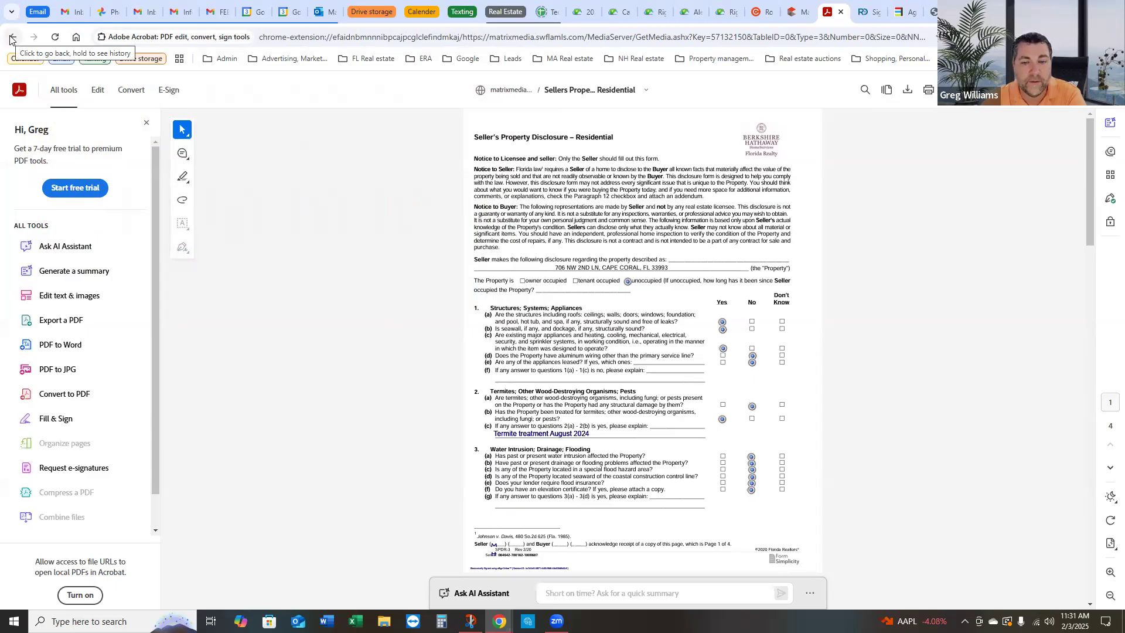
{"action": "left_click", "coordinate": [13, 40]}
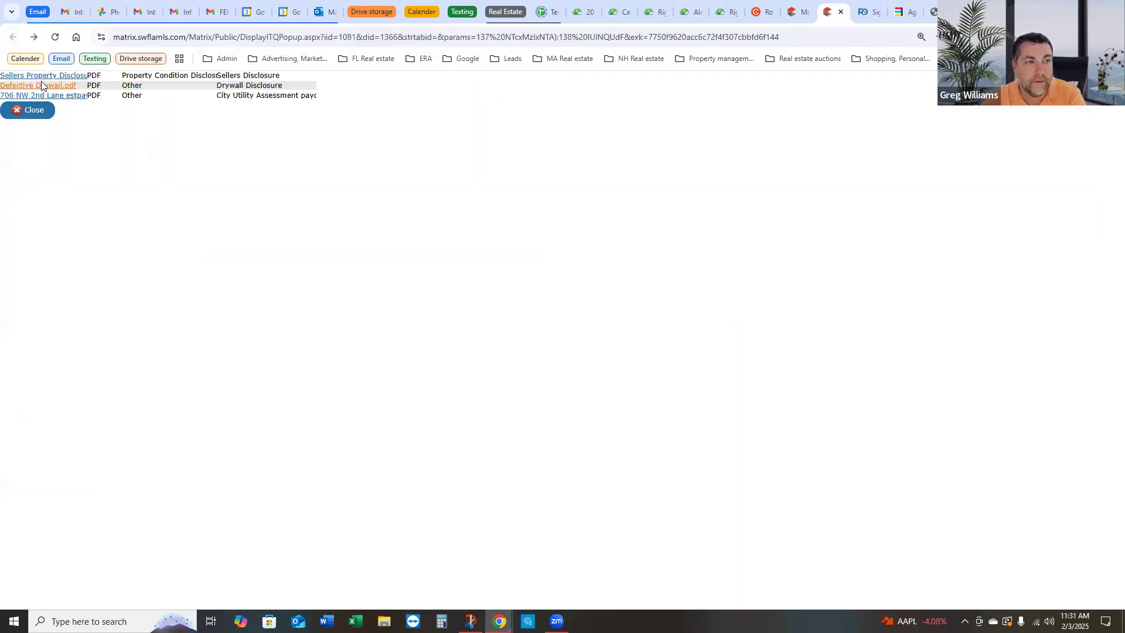
Step: Open the Defective Drywall PDF, save it to Downloads and return to the listing's attached documents
{"action": "left_click", "coordinate": [44, 89]}
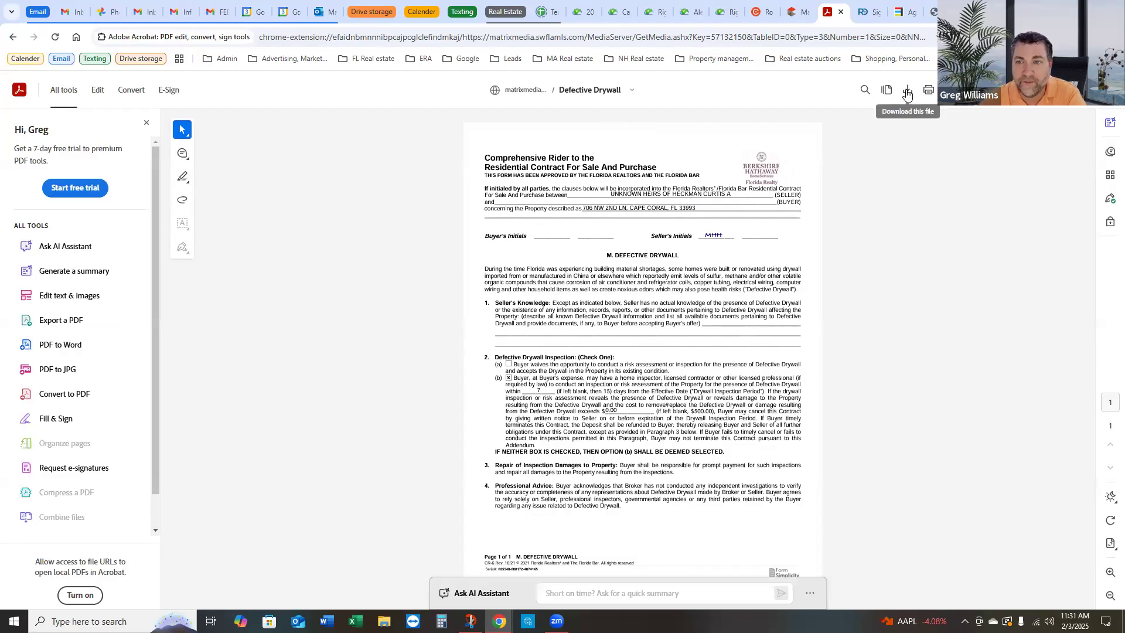
{"action": "left_click", "coordinate": [907, 92]}
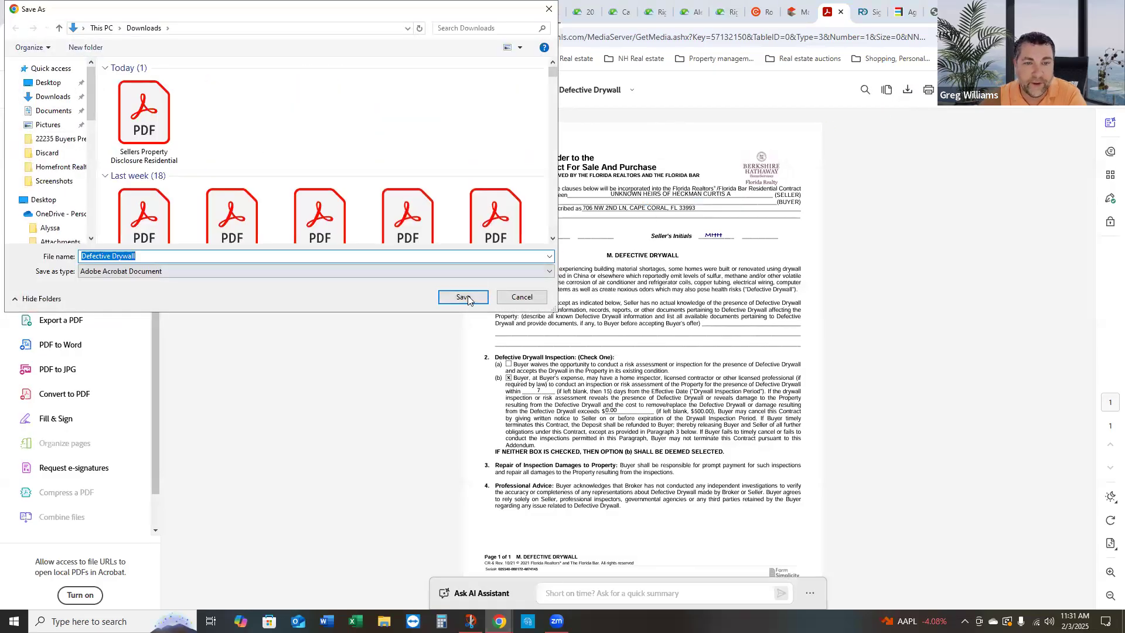
{"action": "left_click", "coordinate": [467, 299]}
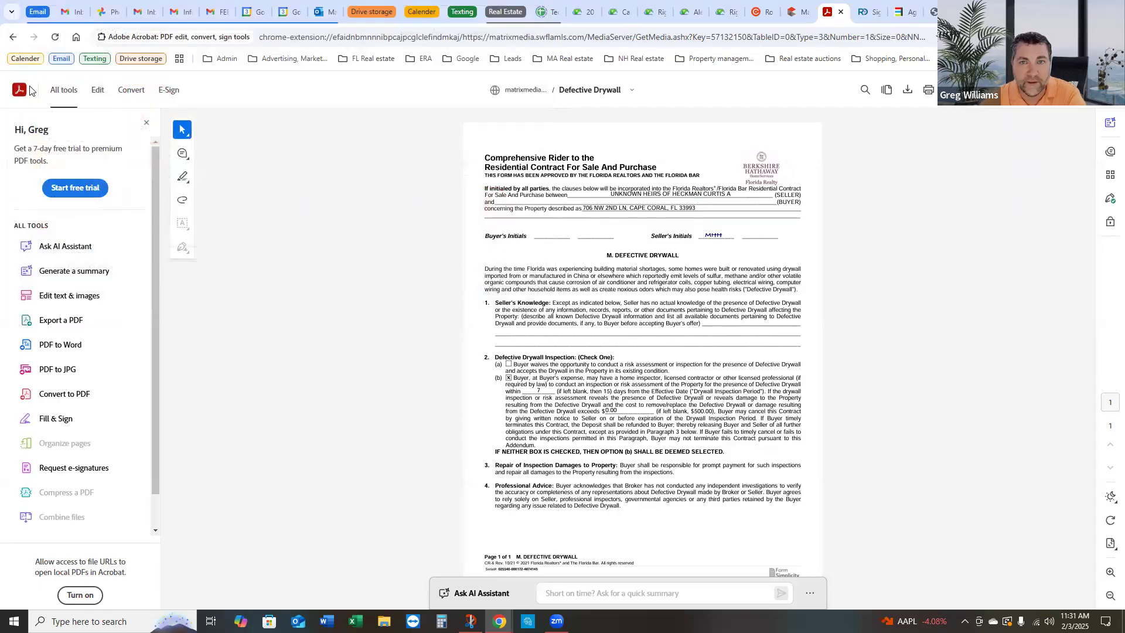
{"action": "left_click", "coordinate": [13, 37]}
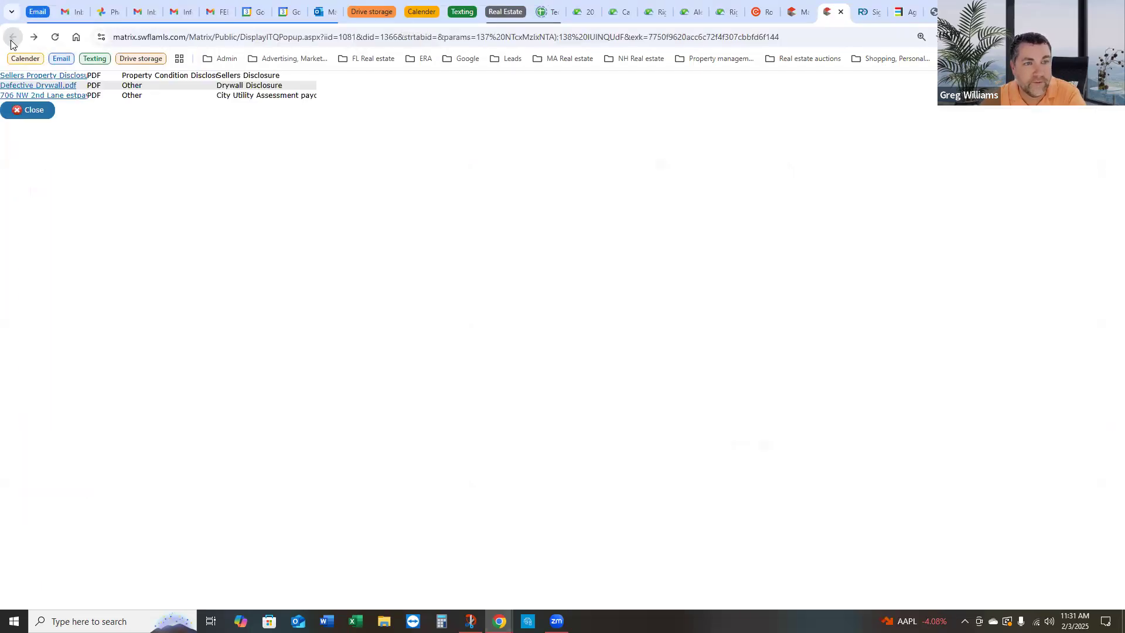
Step: Open the city utility assessment payoff PDF, look through its two pages and save it to Downloads
{"action": "left_click", "coordinate": [53, 97]}
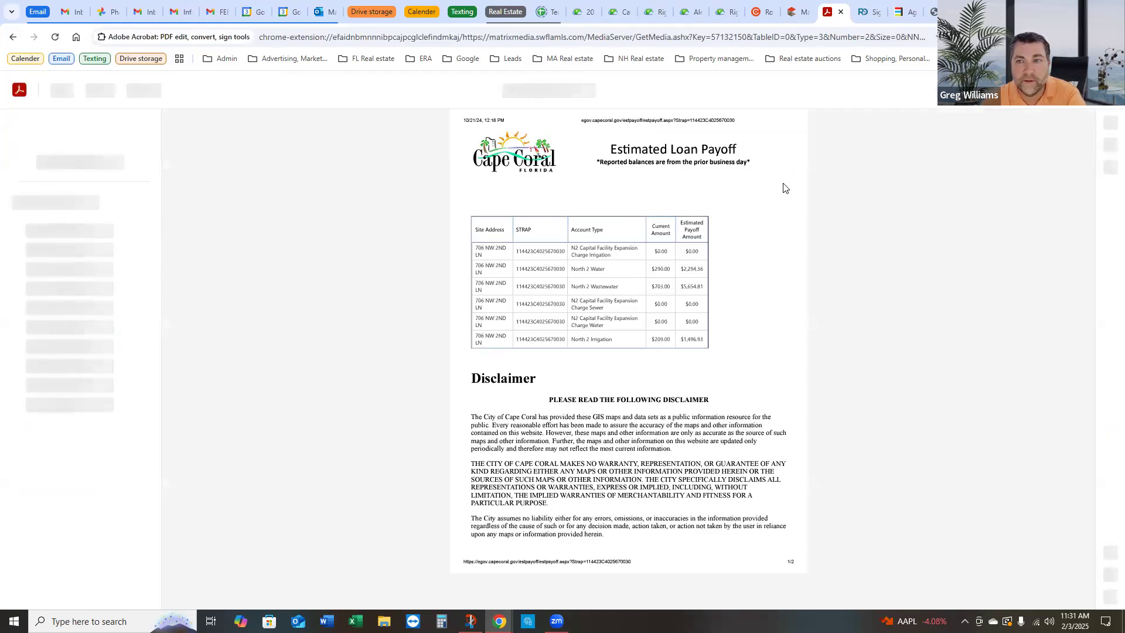
{"action": "scroll", "coordinate": [781, 265], "scroll_direction": "down", "scroll_amount": 4}
{"action": "scroll", "coordinate": [781, 265], "scroll_direction": "up", "scroll_amount": 4}
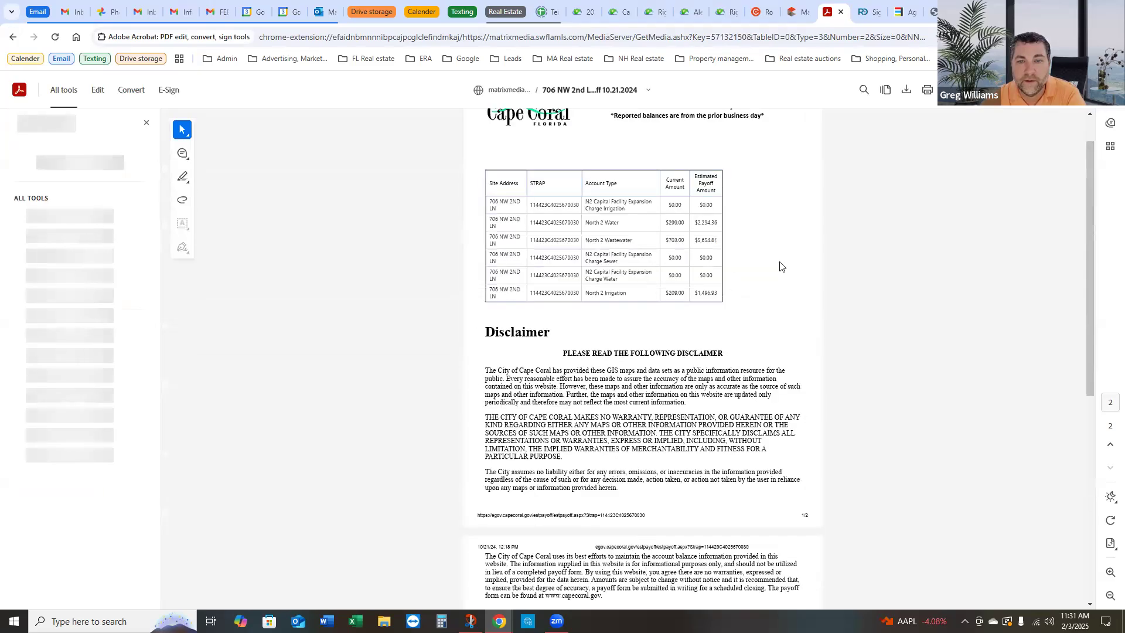
{"action": "scroll", "coordinate": [780, 276], "scroll_direction": "down", "scroll_amount": 8}
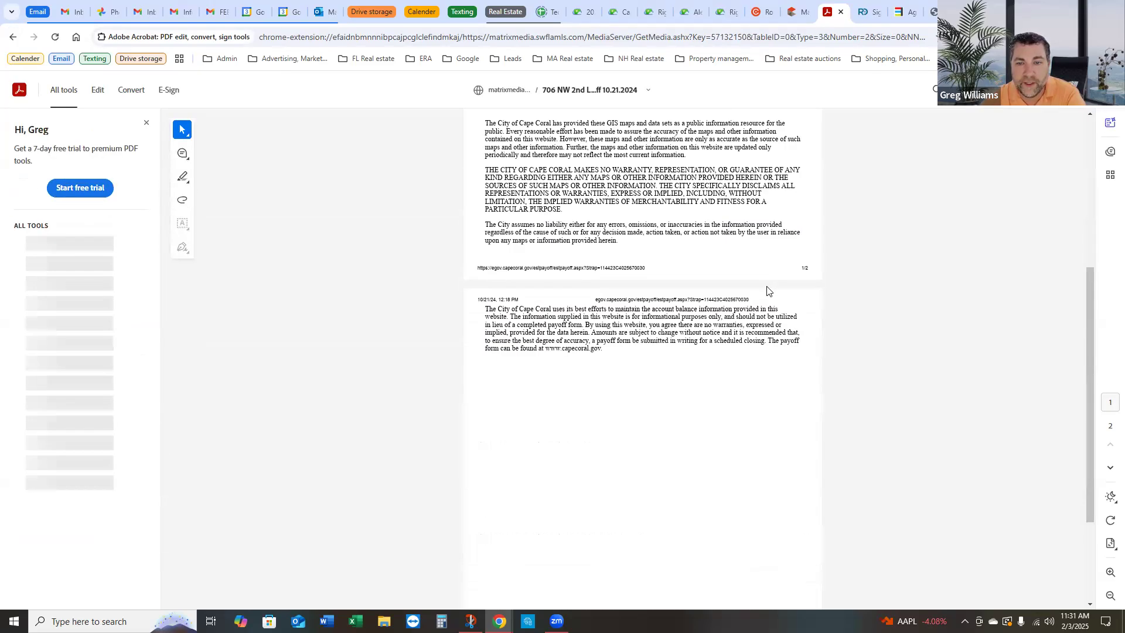
{"action": "scroll", "coordinate": [775, 278], "scroll_direction": "up", "scroll_amount": 5}
{"action": "scroll", "coordinate": [775, 278], "scroll_direction": "up", "scroll_amount": 3}
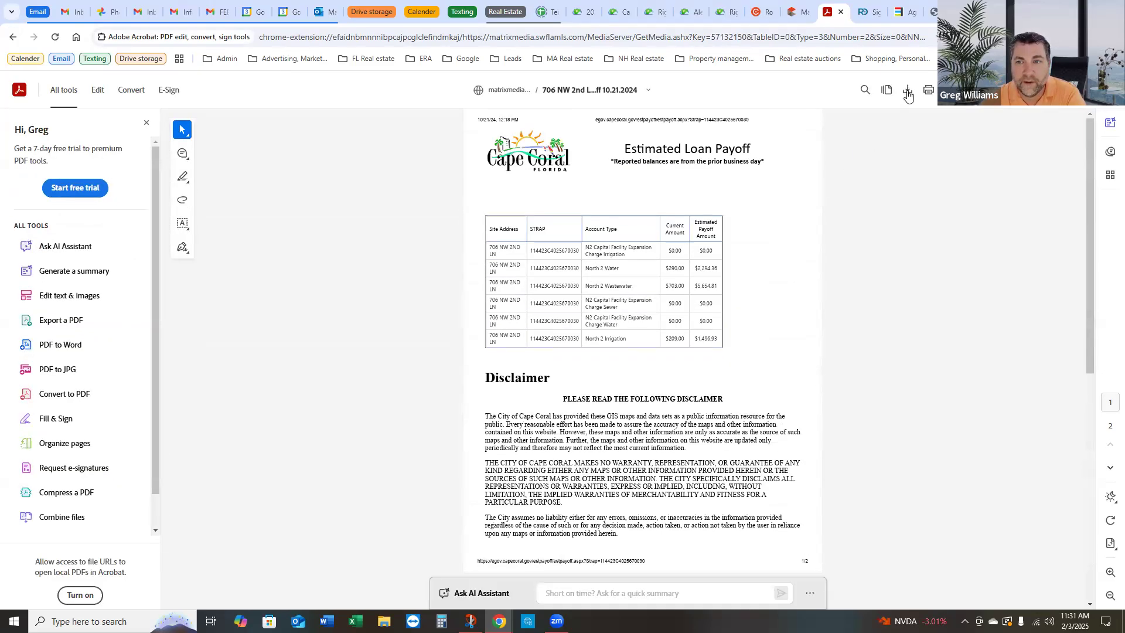
{"action": "left_click", "coordinate": [908, 91]}
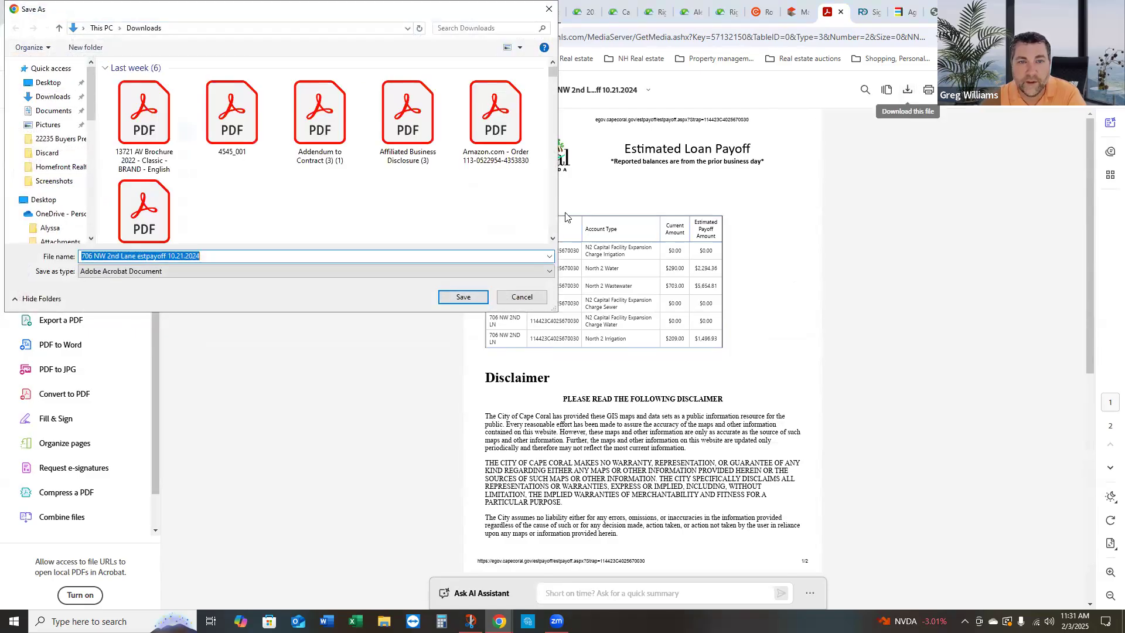
{"action": "left_click", "coordinate": [463, 297]}
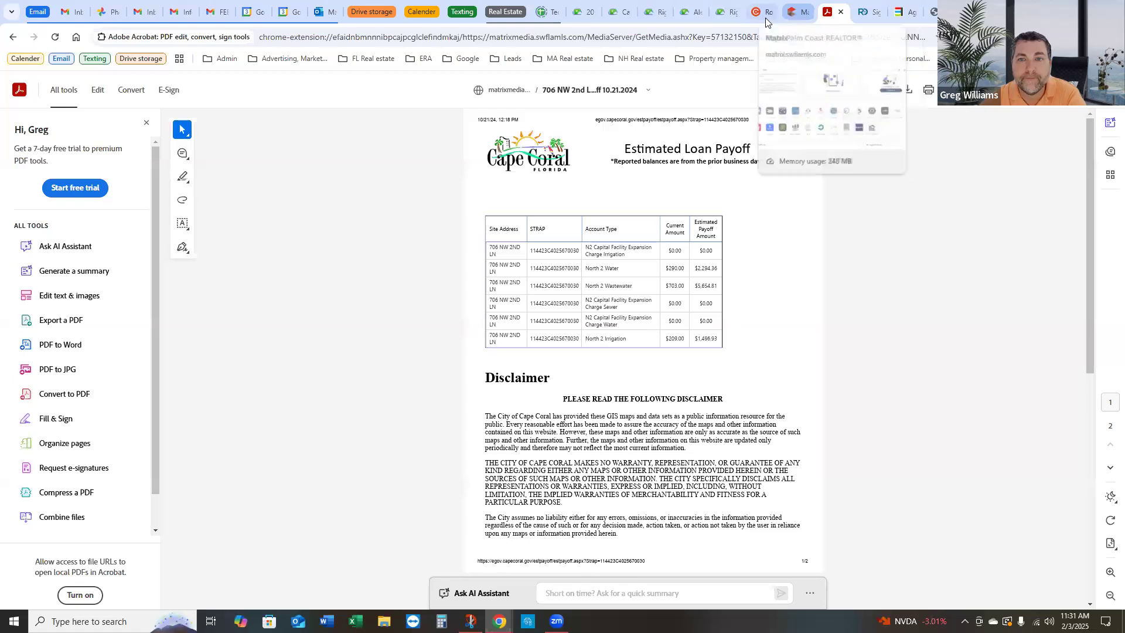
Step: Switch to the buyers' appFile and upload the estimated payoff, Defective Drywall and Sellers Property Disclosure Residential PDFs to Uploaded Paperwork
{"action": "left_click", "coordinate": [691, 12]}
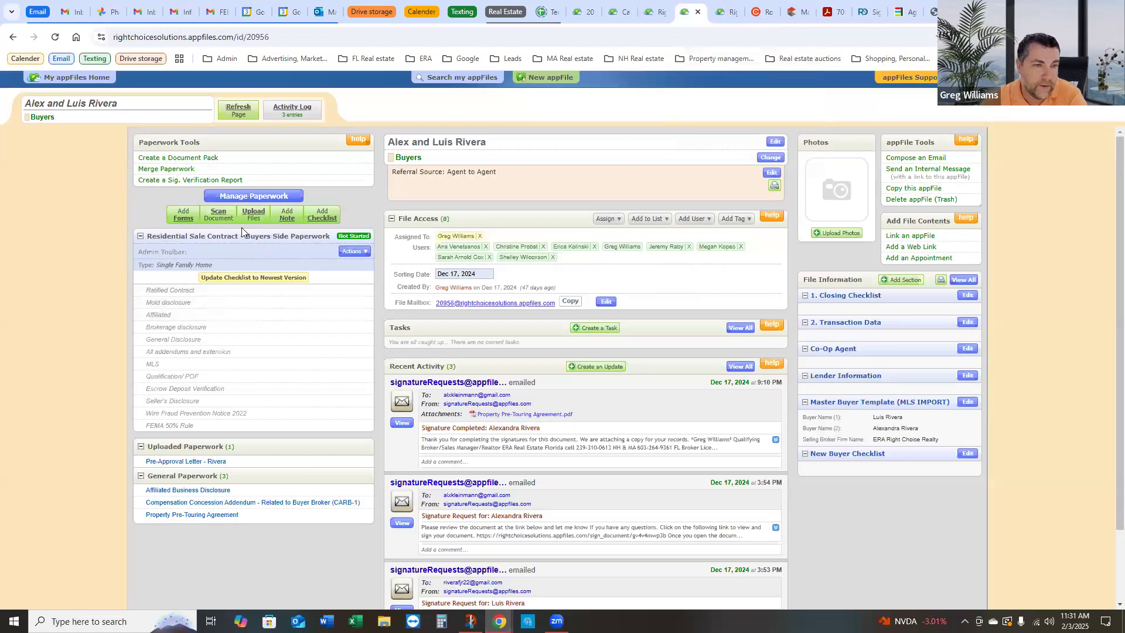
{"action": "left_click", "coordinate": [253, 214]}
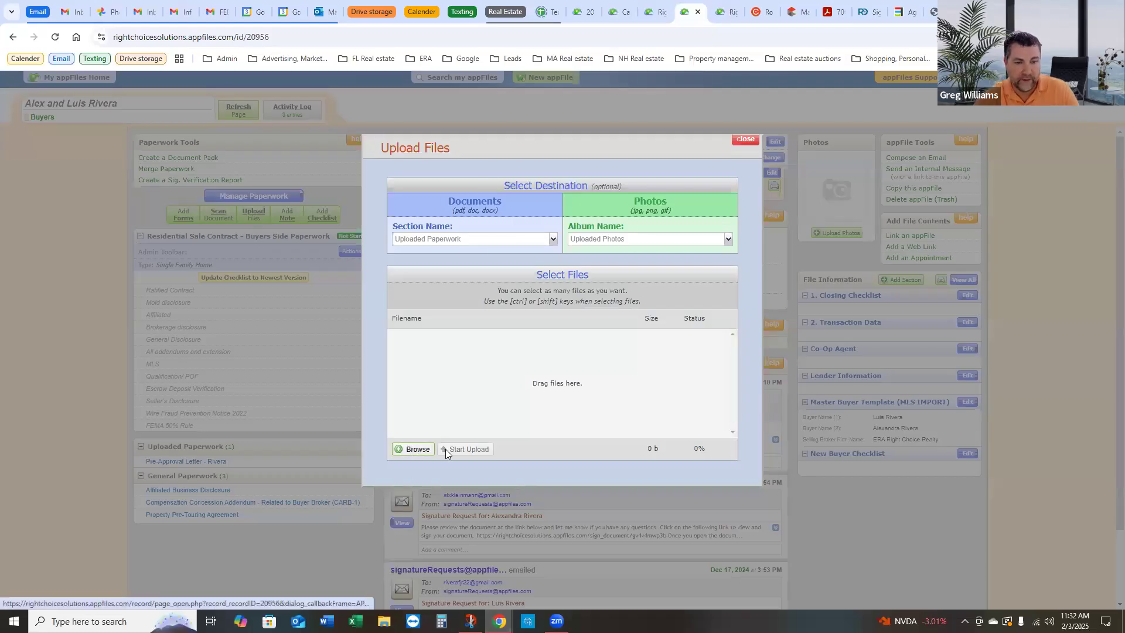
{"action": "left_click", "coordinate": [416, 449]}
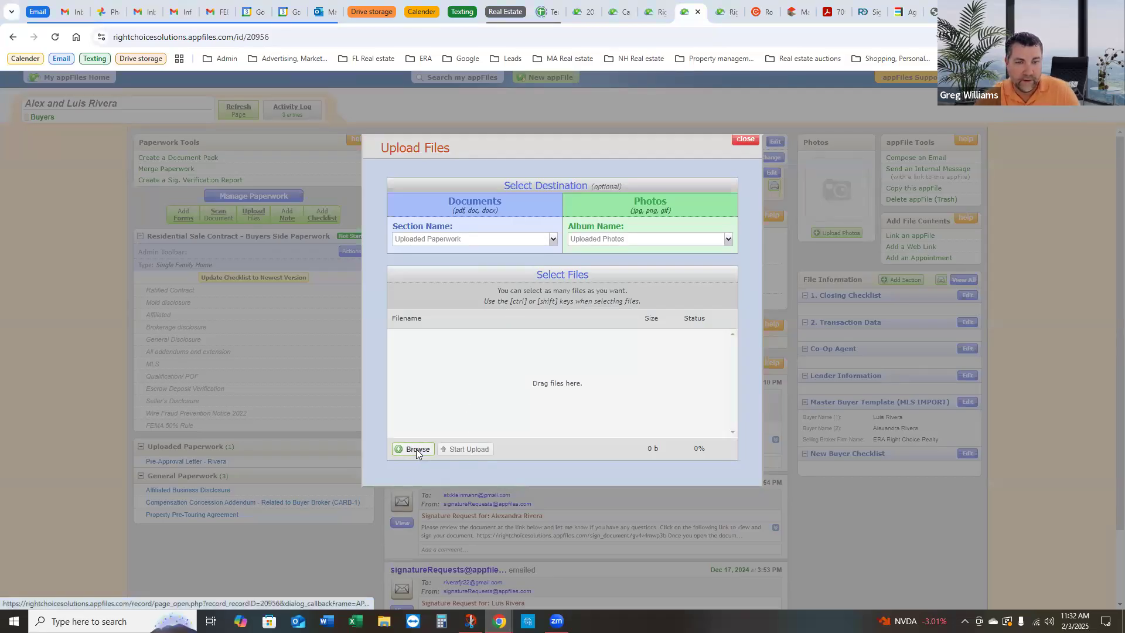
{"action": "left_click", "coordinate": [145, 133]}
{"action": "left_click", "coordinate": [245, 136], "text": "ctrl"}
{"action": "left_click", "coordinate": [320, 120], "text": "ctrl"}
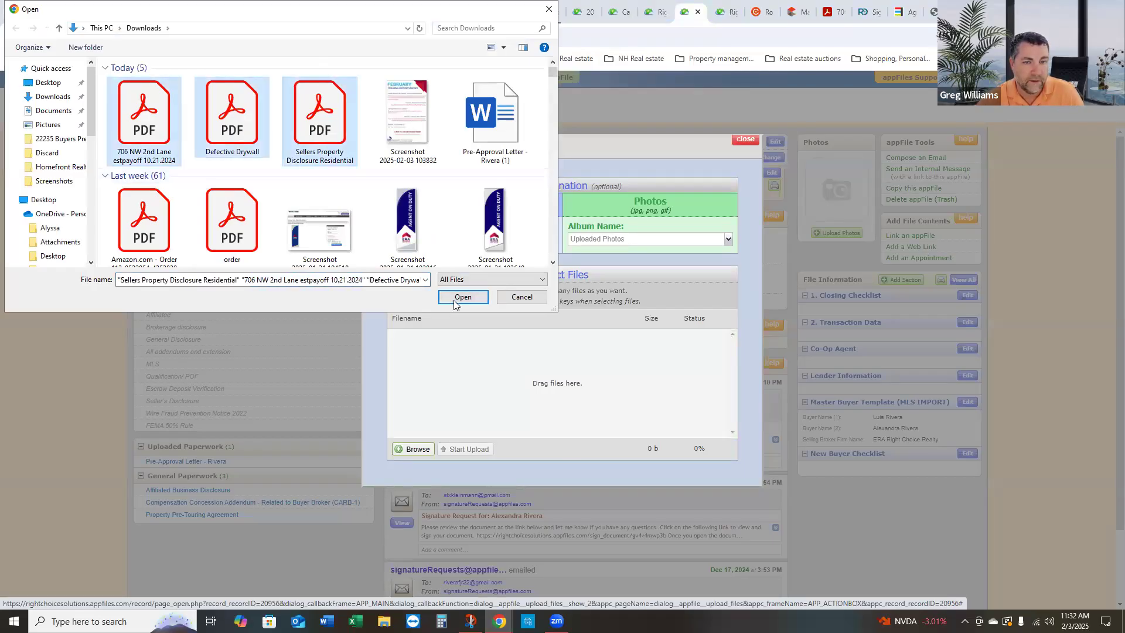
{"action": "left_click", "coordinate": [455, 297]}
{"action": "left_click", "coordinate": [469, 450]}
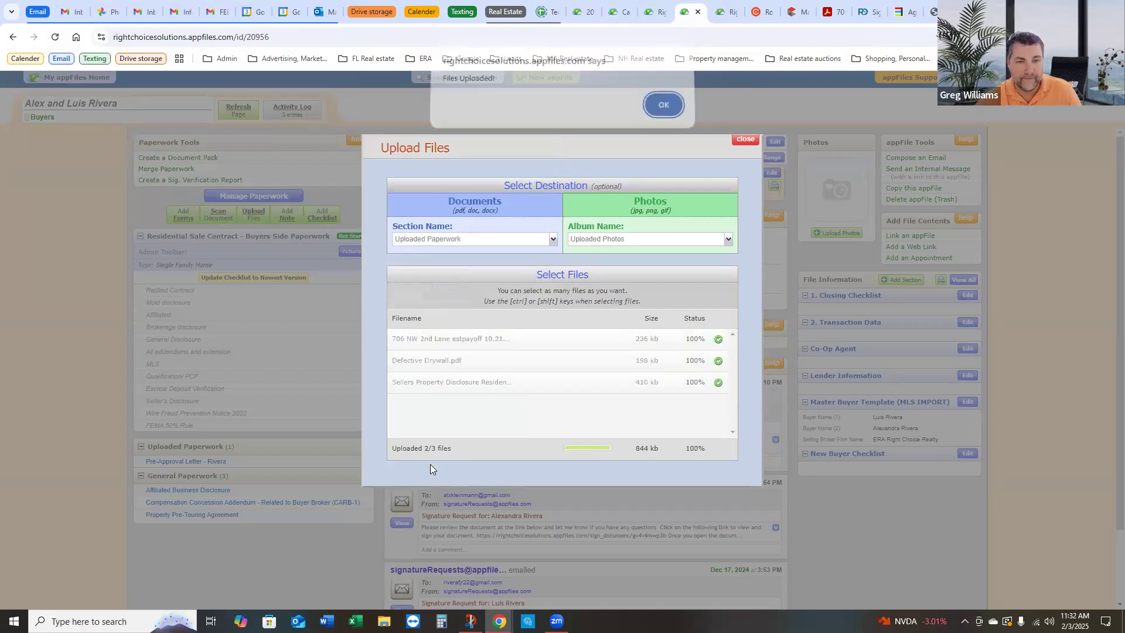
{"action": "left_click", "coordinate": [660, 111]}
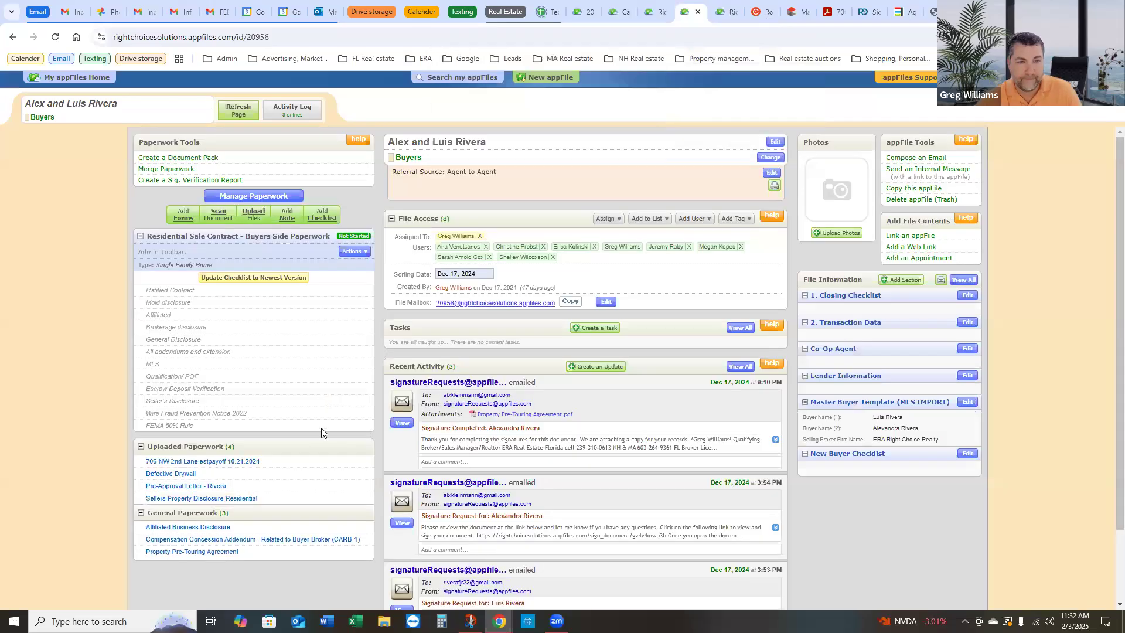
Step: Set up a merge of Affiliated Business Disclosure with Defective Drywall, Sellers Property Disclosure Residential, the CARB-1 addendum and the estimated payoff, in that order
{"action": "scroll", "coordinate": [261, 467], "scroll_direction": "down", "scroll_amount": 1}
{"action": "scroll", "coordinate": [261, 469], "scroll_direction": "down", "scroll_amount": 1}
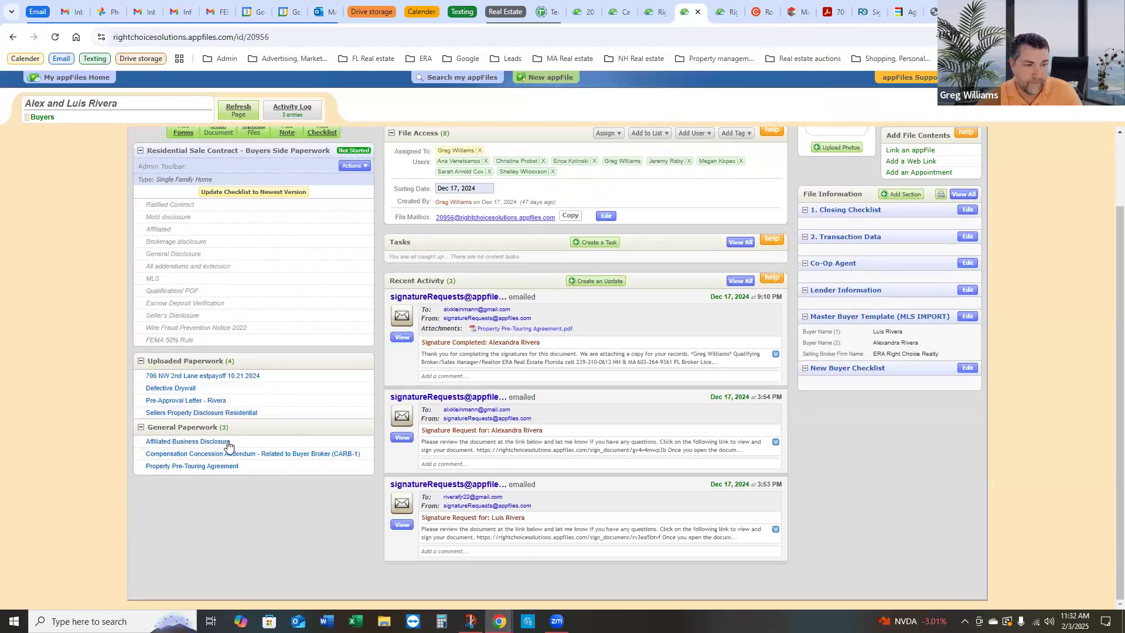
{"action": "left_click", "coordinate": [187, 442]}
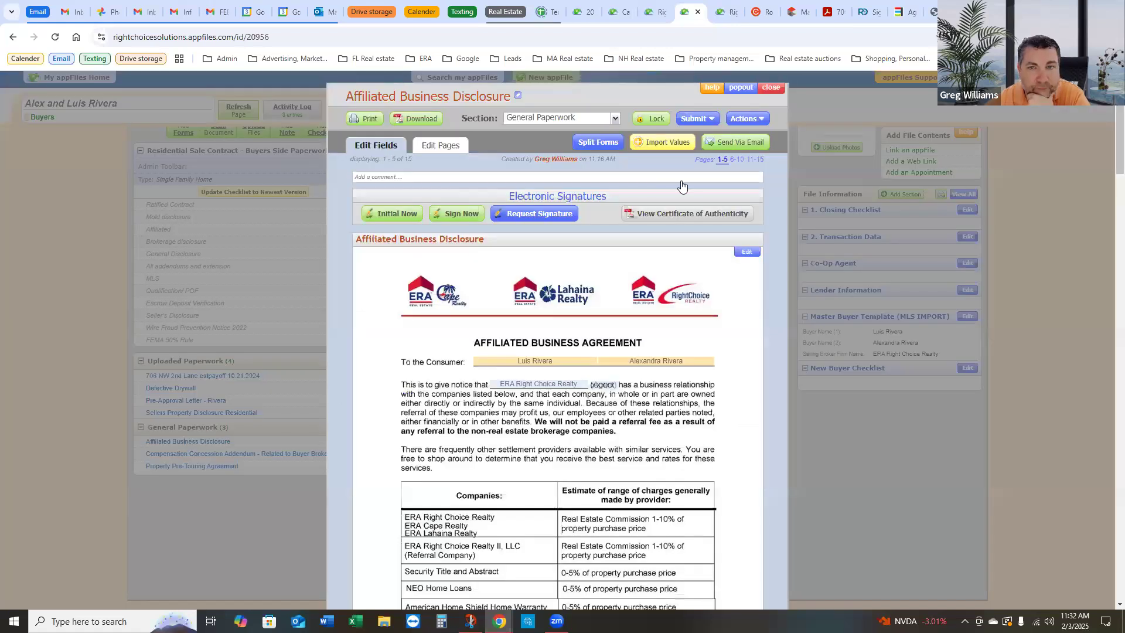
{"action": "left_click", "coordinate": [753, 120]}
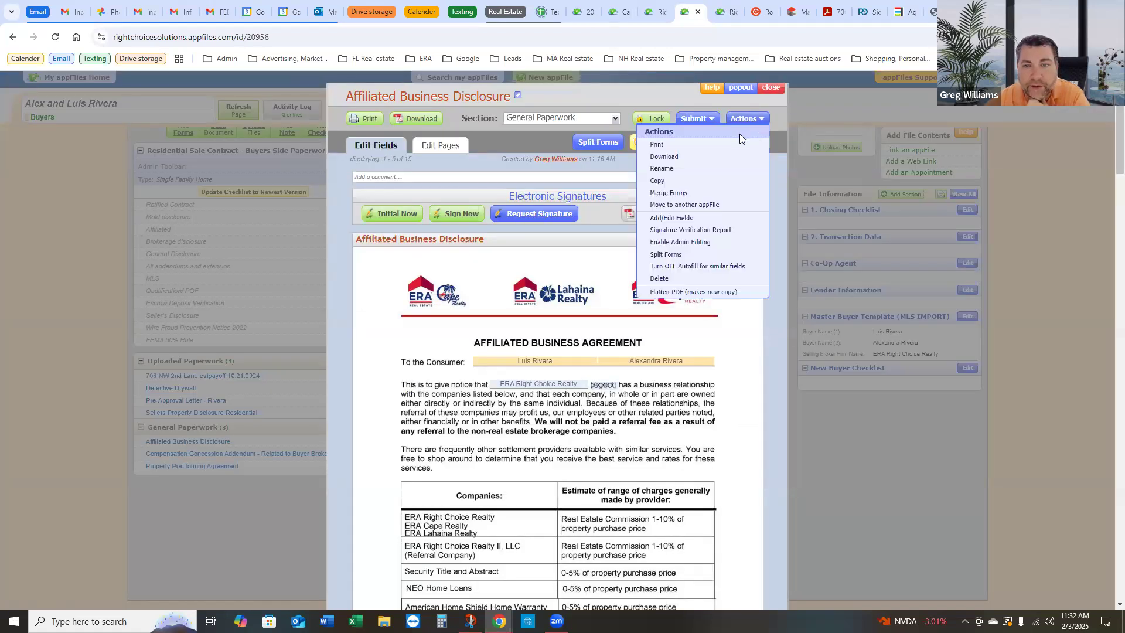
{"action": "left_click", "coordinate": [680, 194]}
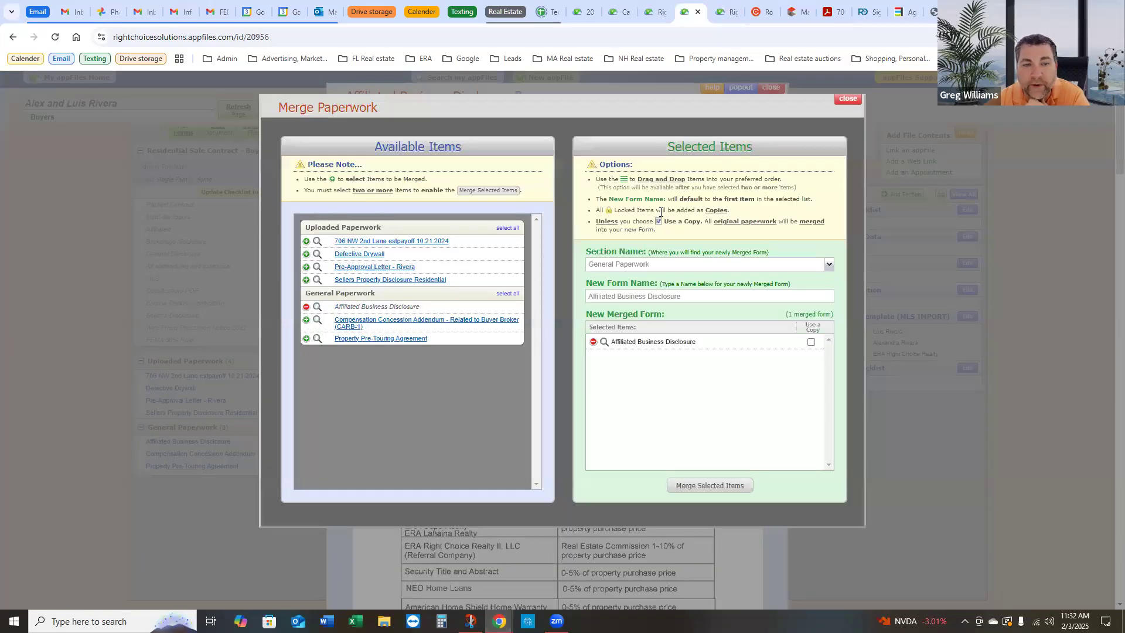
{"action": "left_click", "coordinate": [305, 255]}
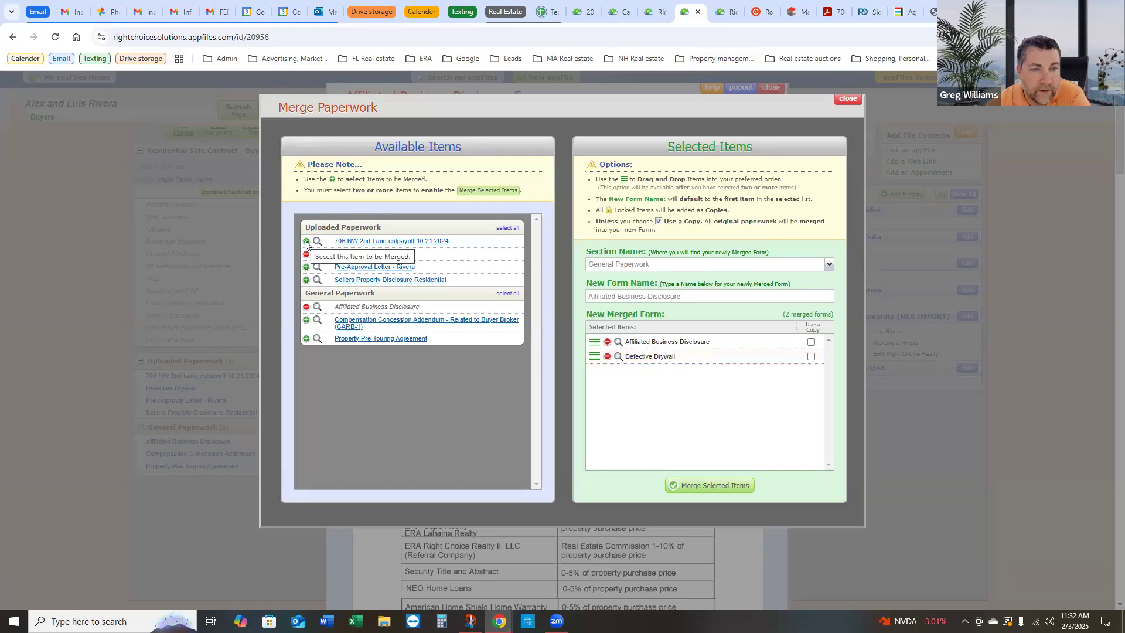
{"action": "left_click", "coordinate": [306, 280]}
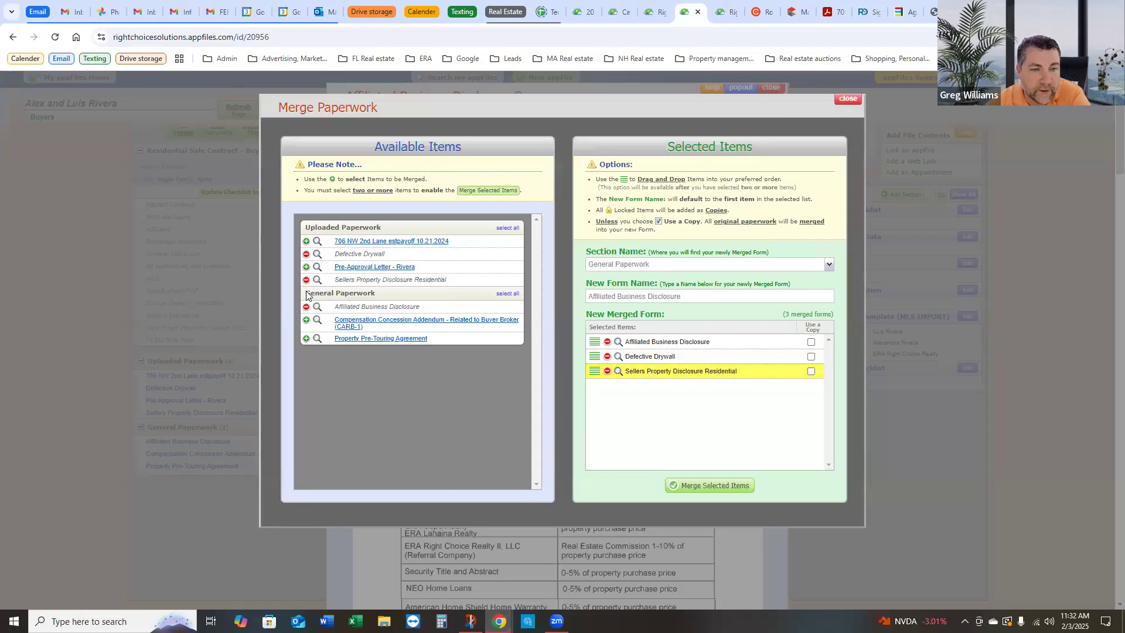
{"action": "left_click", "coordinate": [306, 322]}
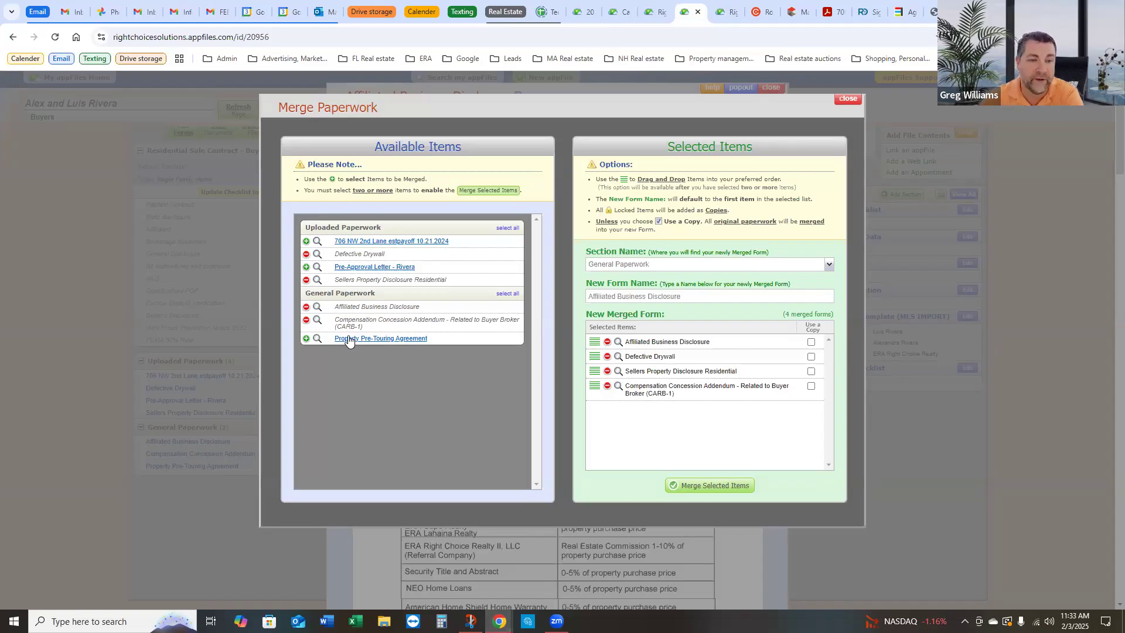
{"action": "left_click", "coordinate": [306, 242]}
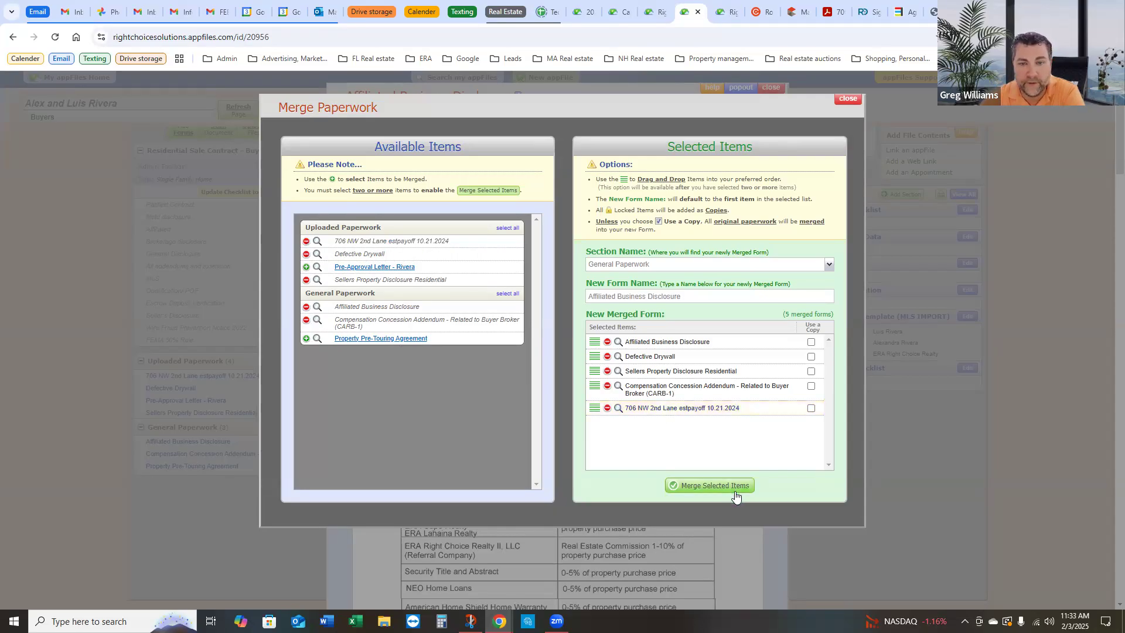
Step: Name the new merged form "Purchase paperwork" and merge the selected items
{"action": "left_click_drag", "start_coordinate": [712, 298], "coordinate": [545, 315]}
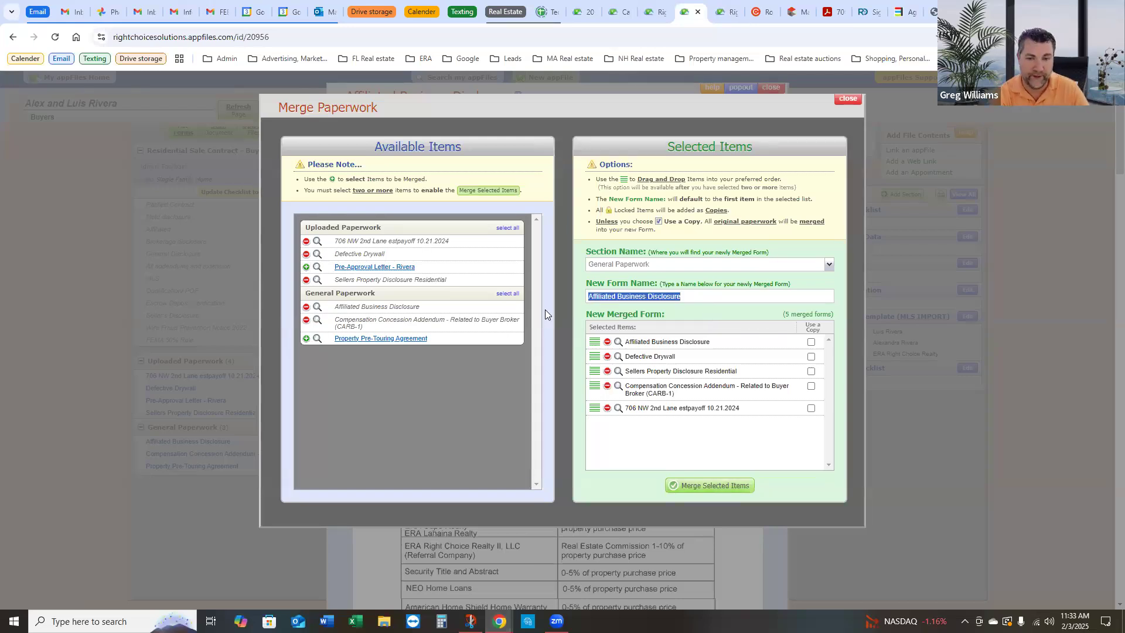
{"action": "type", "text": "Listing"}
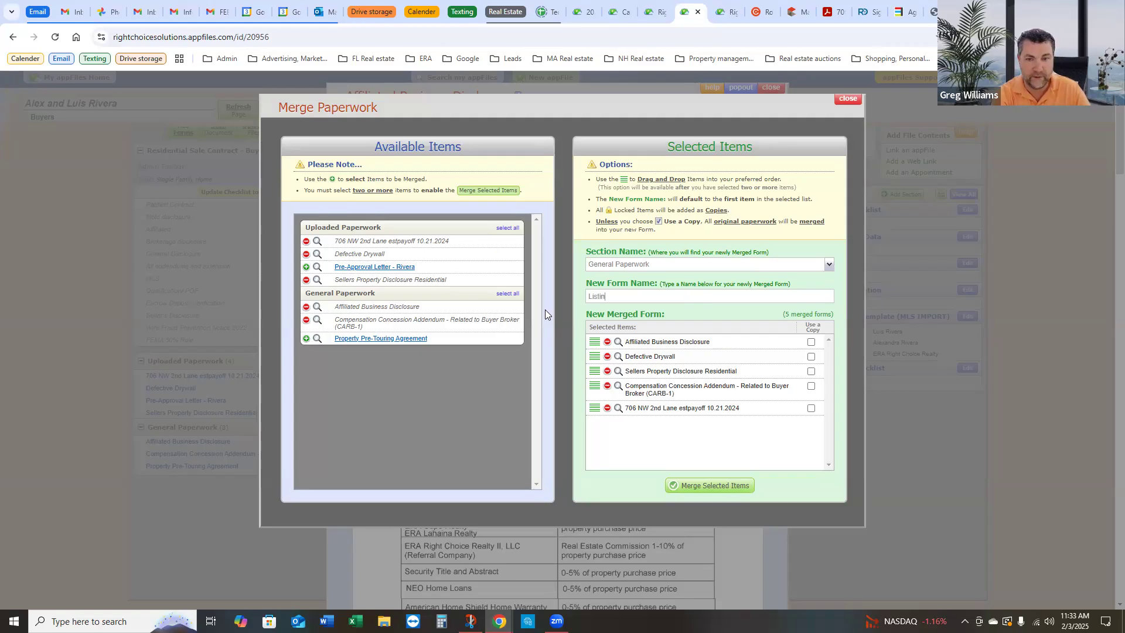
{"action": "key", "text": "BackSpace"}
{"action": "key", "text": "BackSpace"}
{"action": "key", "text": "BackSpace"}
{"action": "key", "text": "BackSpace"}
{"action": "key", "text": "BackSpace"}
{"action": "key", "text": "BackSpace"}
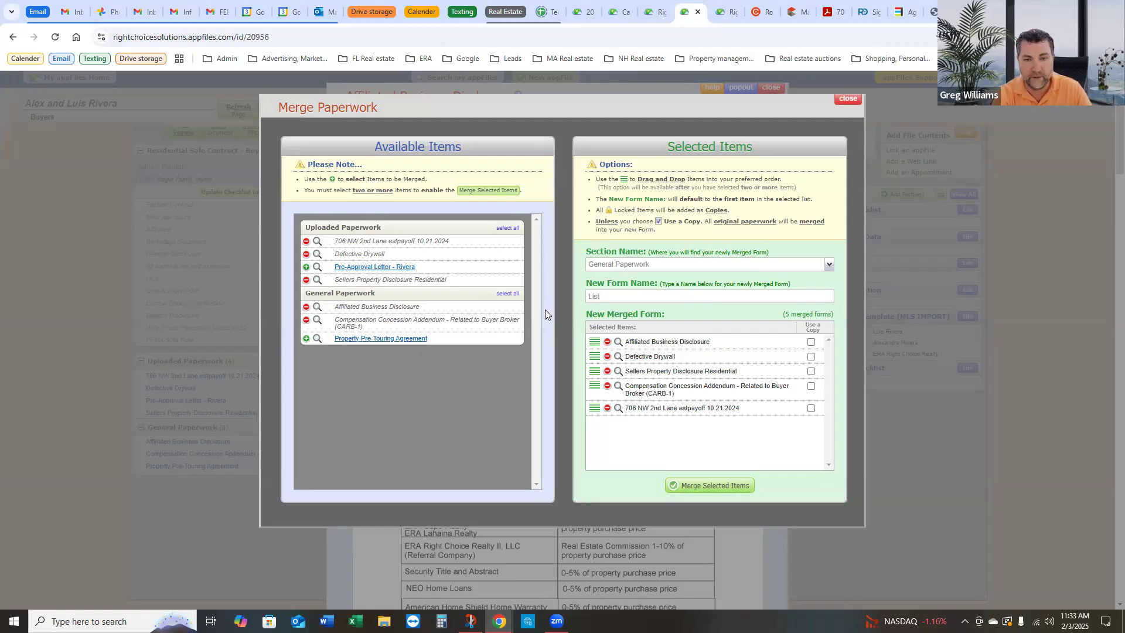
{"action": "type", "text": "Purch"}
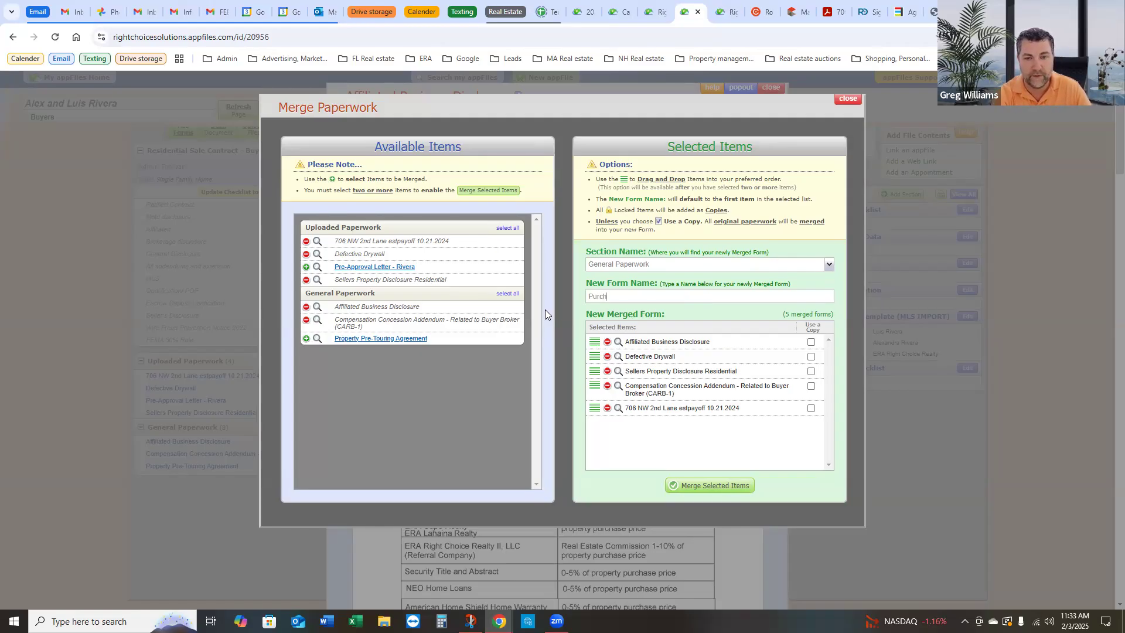
{"action": "type", "text": "ase pape"}
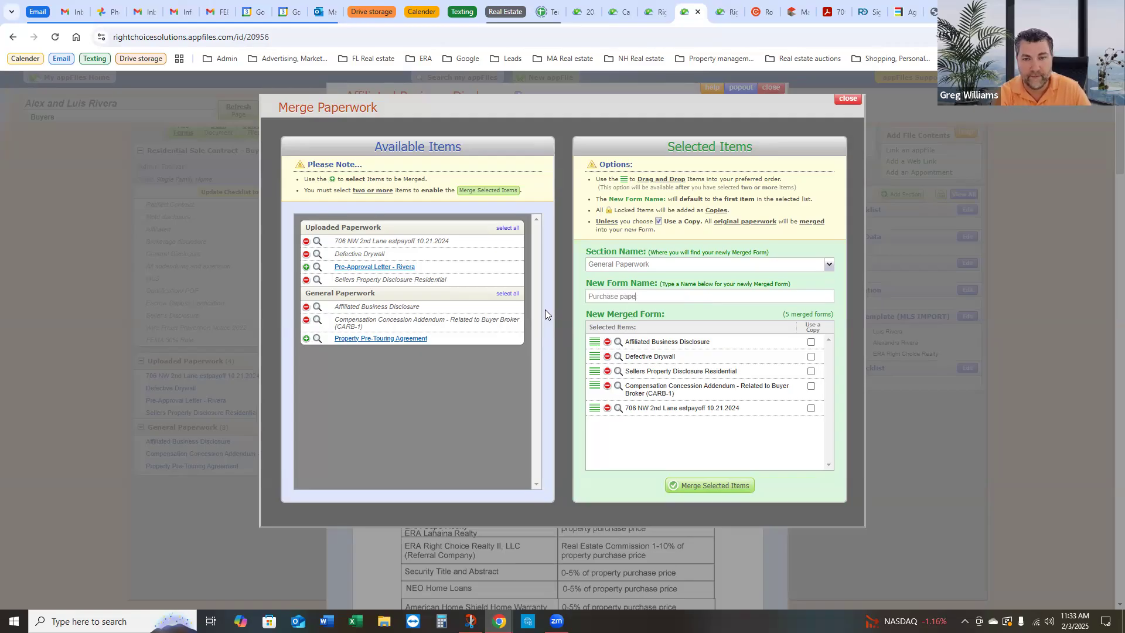
{"action": "type", "text": "rwork"}
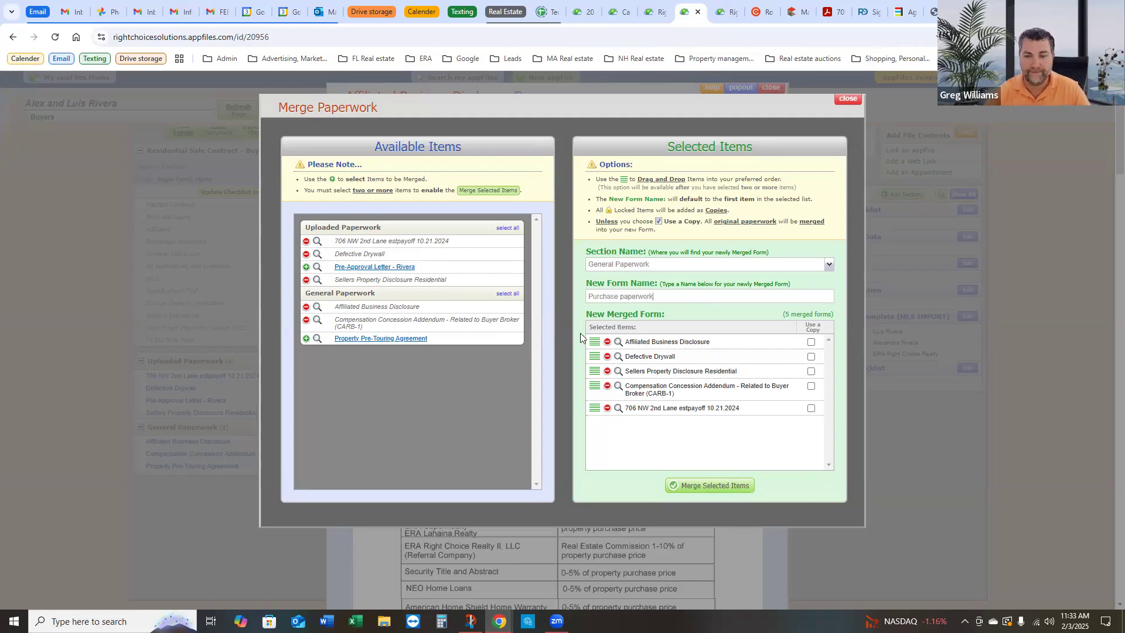
{"action": "left_click", "coordinate": [728, 486]}
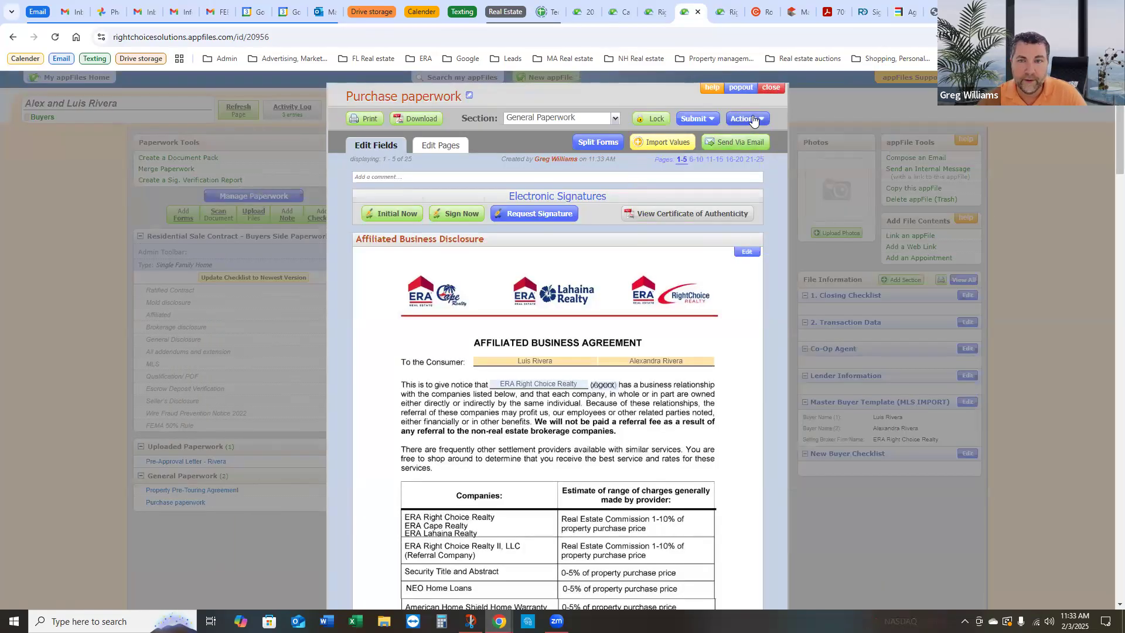
Step: Merge the buyers' pre-approval letter into the Purchase paperwork form, placed after the existing pages under General Paperwork
{"action": "left_click", "coordinate": [753, 120]}
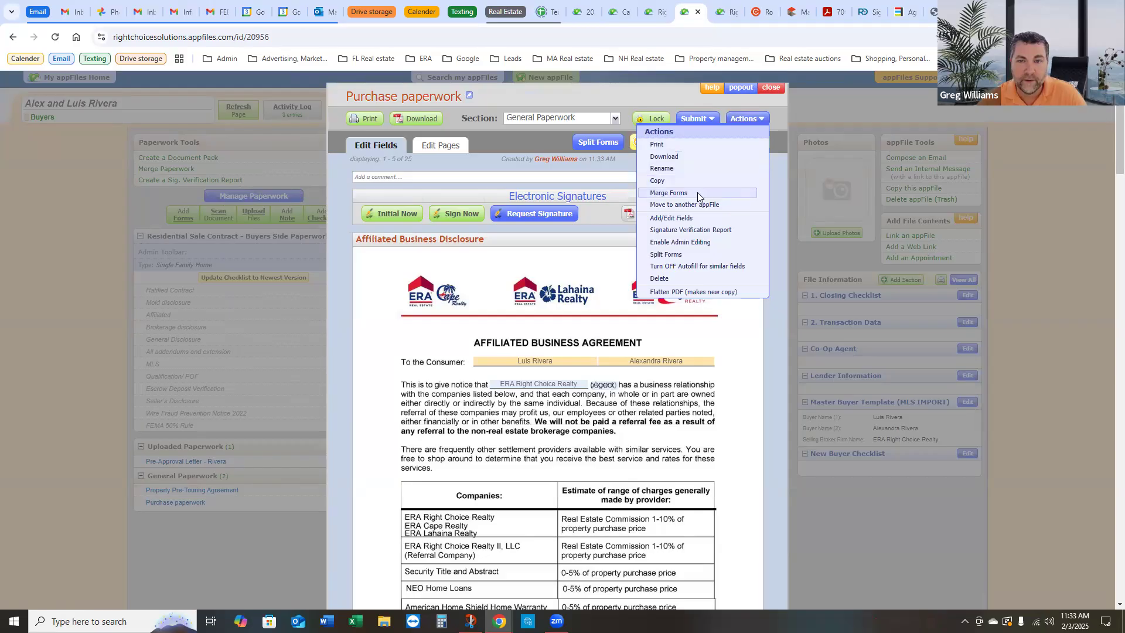
{"action": "left_click", "coordinate": [697, 193]}
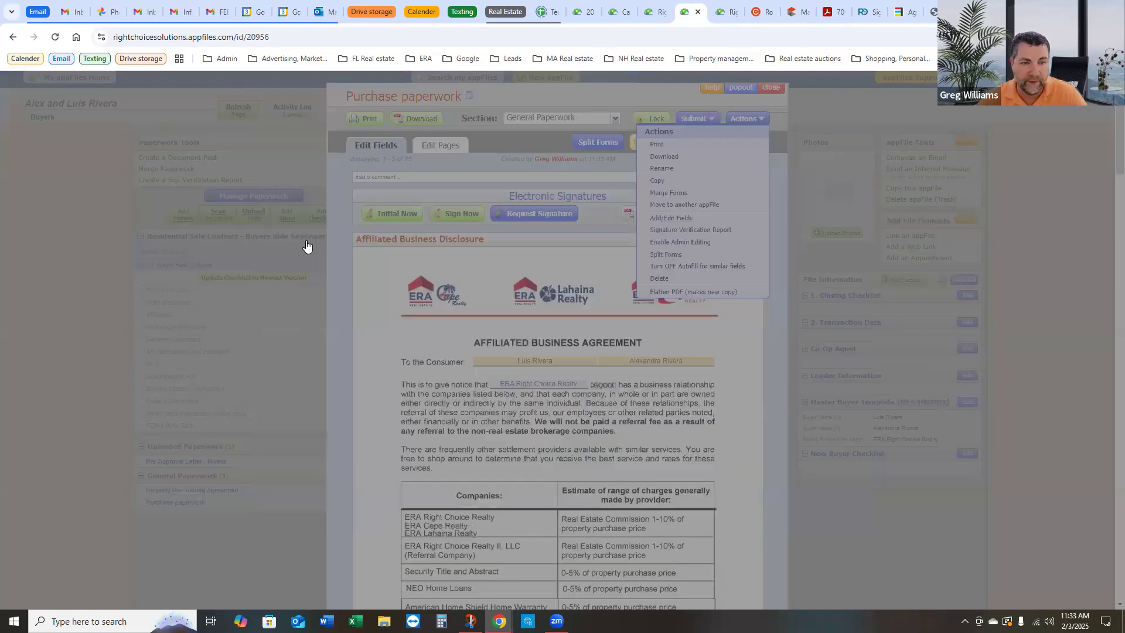
{"action": "left_click", "coordinate": [305, 241]}
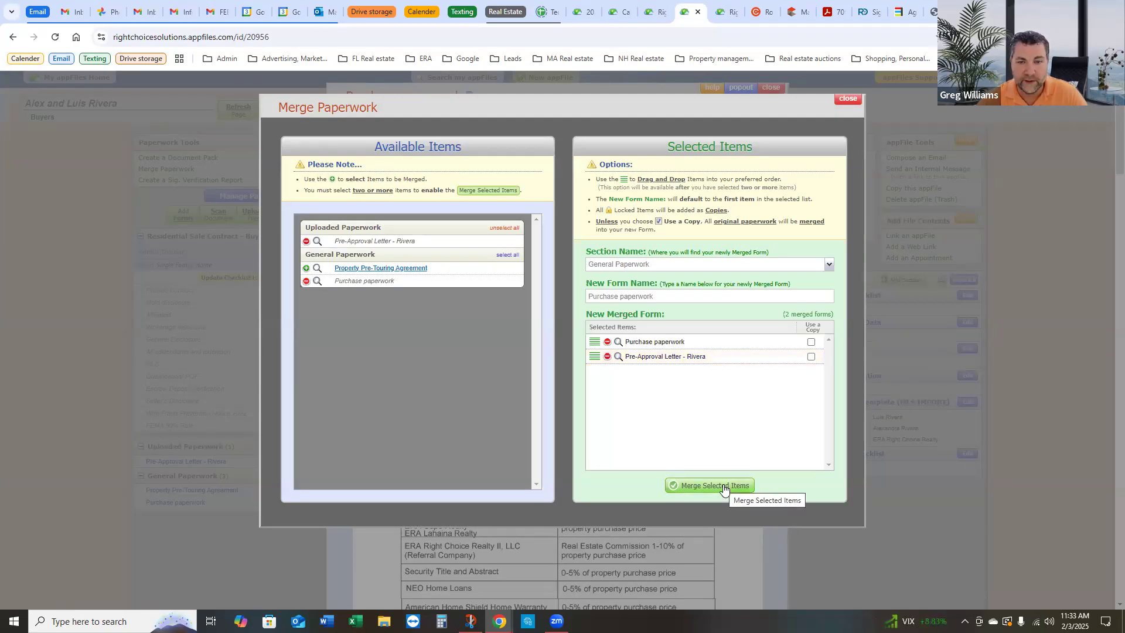
{"action": "left_click", "coordinate": [723, 484]}
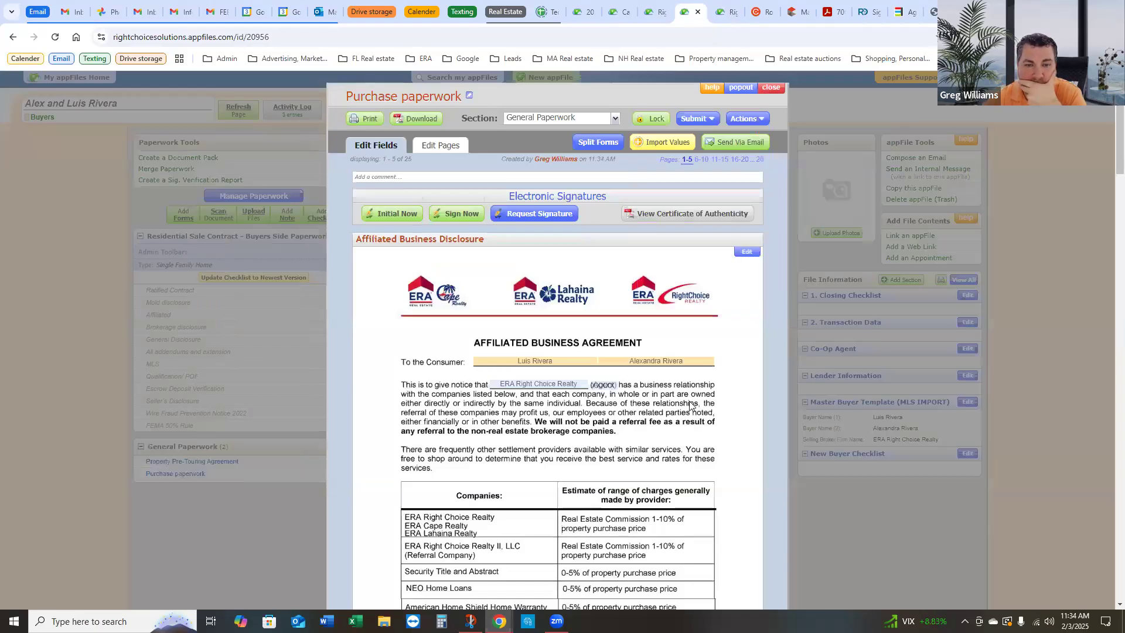
{"action": "scroll", "coordinate": [666, 398], "scroll_direction": "down", "scroll_amount": 4}
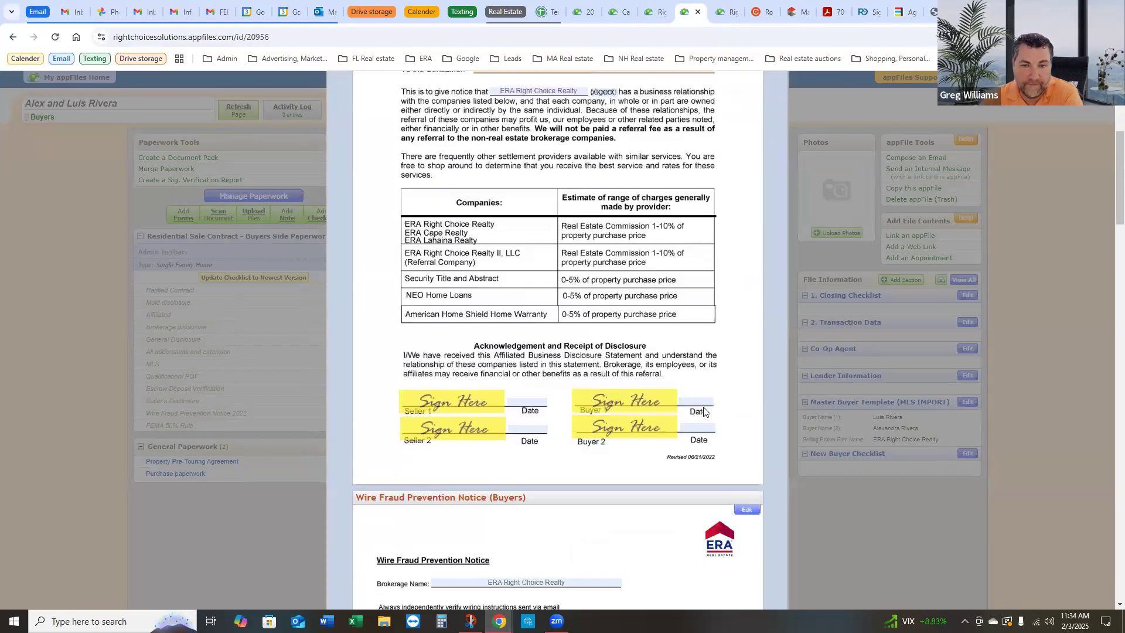
{"action": "scroll", "coordinate": [697, 410], "scroll_direction": "down", "scroll_amount": 3}
{"action": "scroll", "coordinate": [693, 417], "scroll_direction": "up", "scroll_amount": 8}
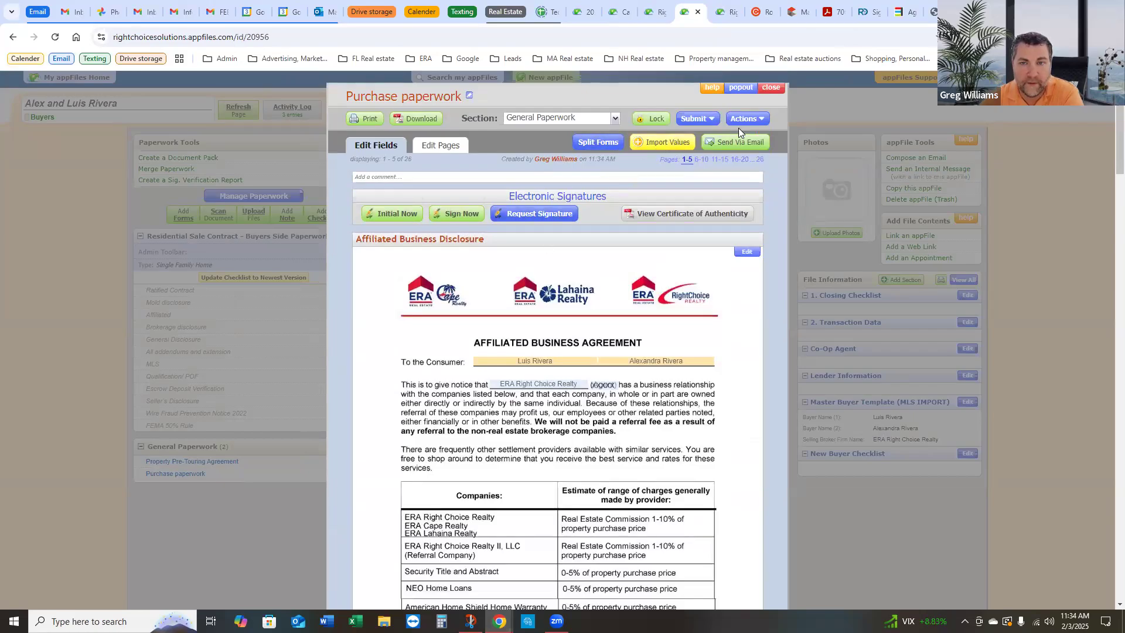
Step: Import the Master Buyer Template (MLS IMPORT) info fields into the Purchase paperwork form and close the form
{"action": "left_click", "coordinate": [675, 142]}
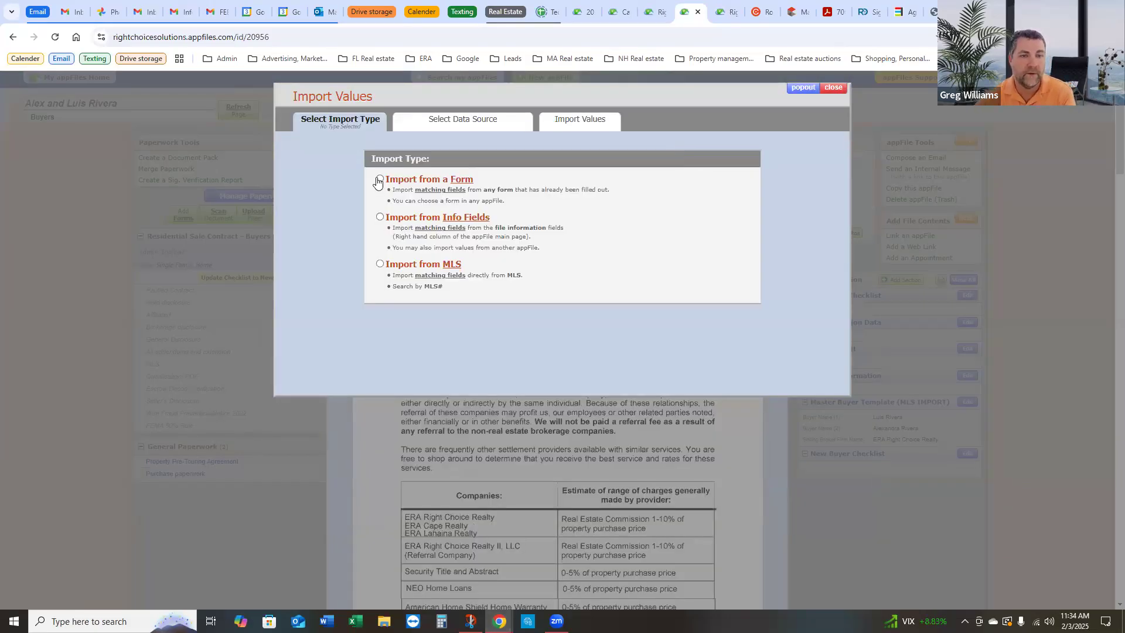
{"action": "left_click", "coordinate": [380, 218]}
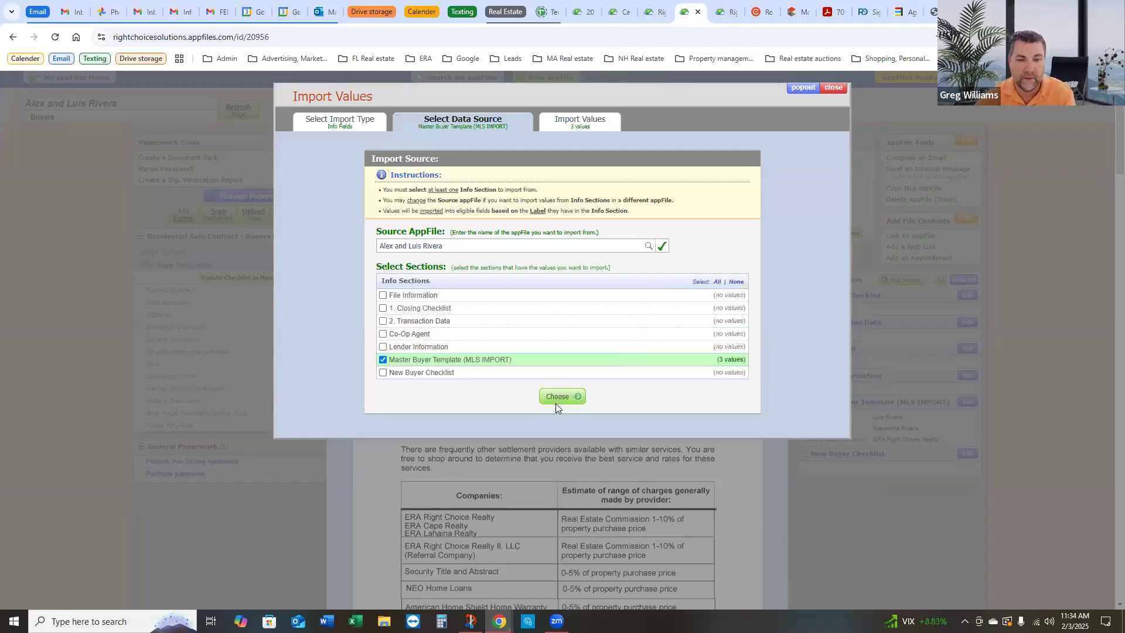
{"action": "left_click", "coordinate": [561, 397]}
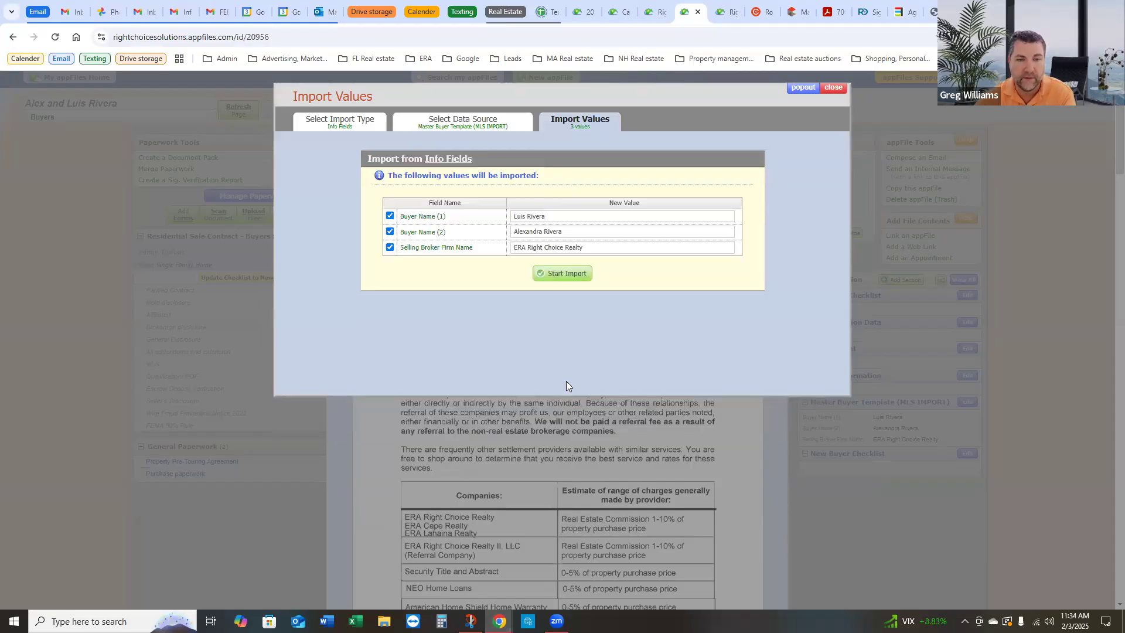
{"action": "left_click", "coordinate": [563, 274]}
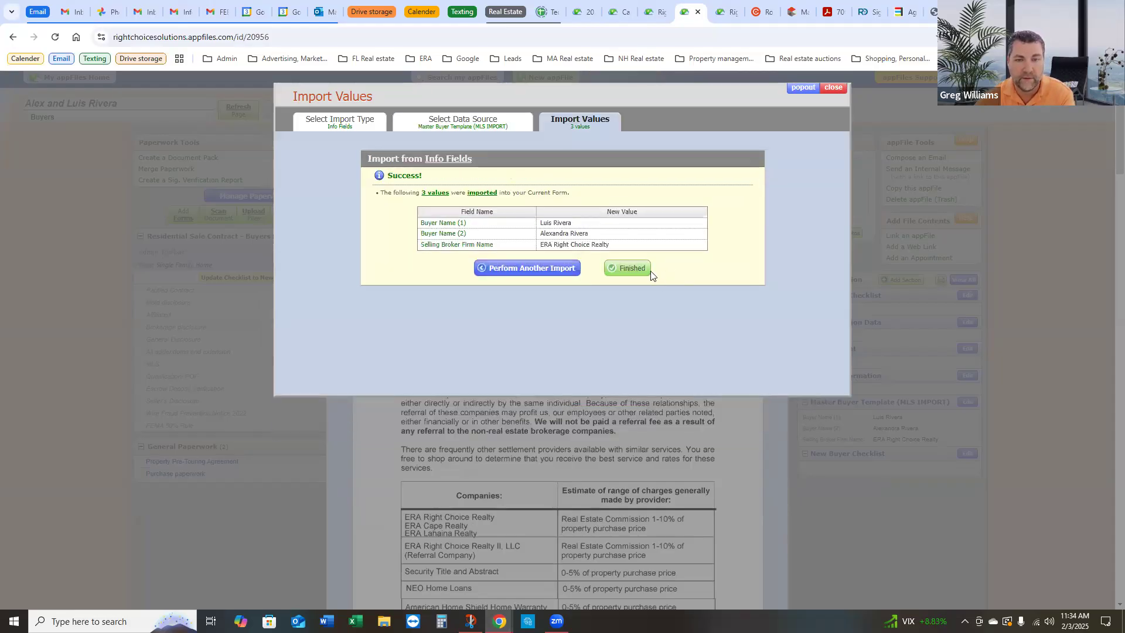
{"action": "left_click", "coordinate": [633, 271]}
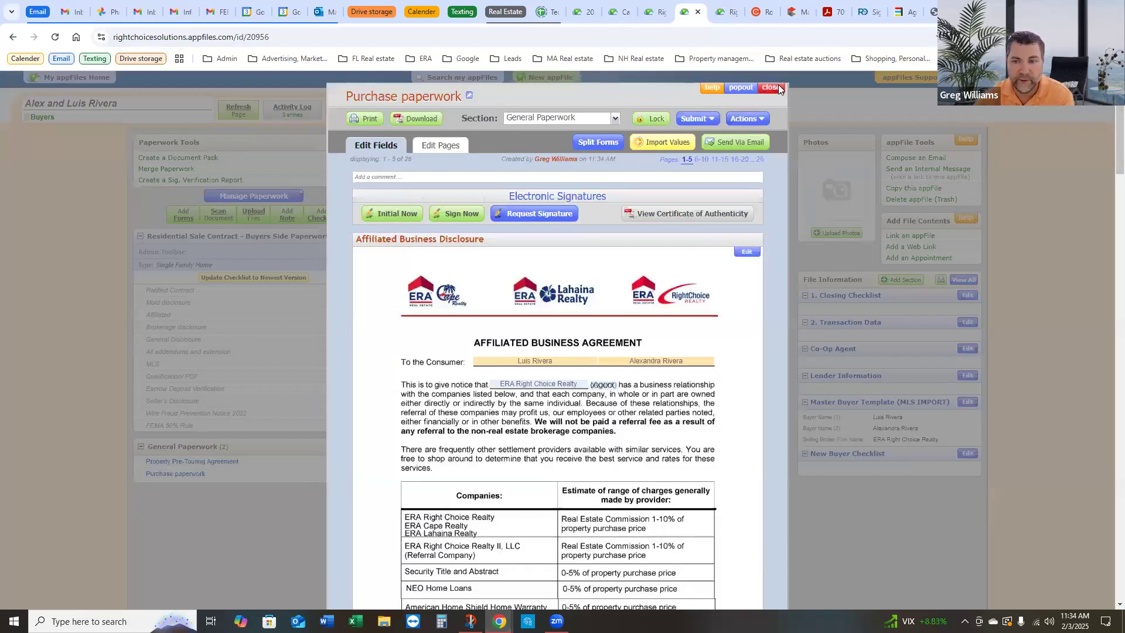
{"action": "left_click", "coordinate": [770, 88]}
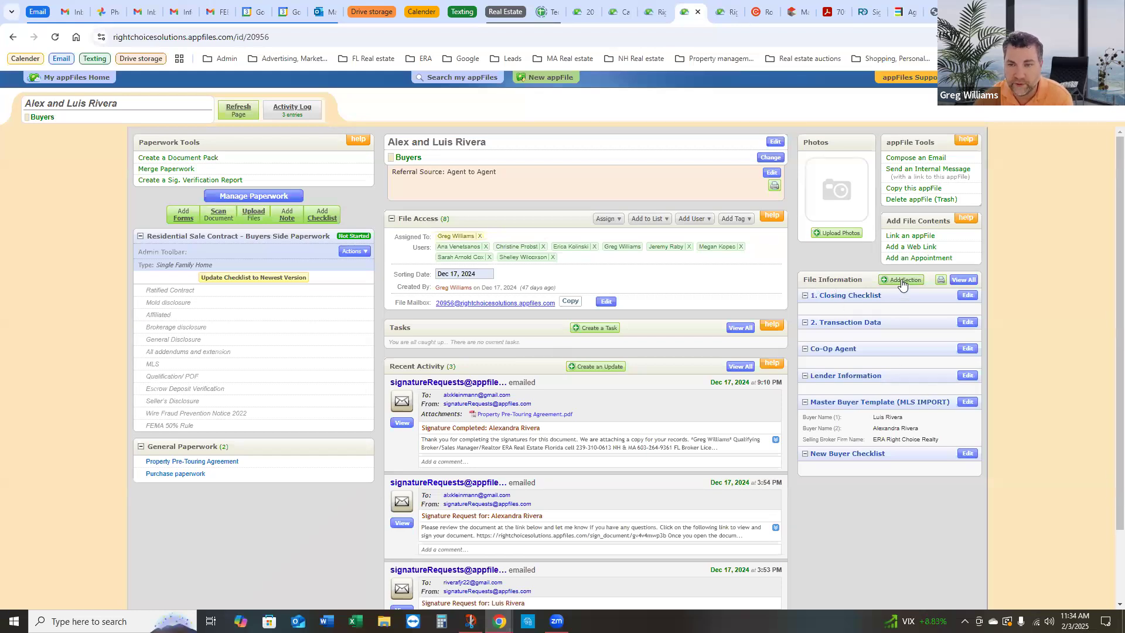
Step: Fill the Master Buyer Template (MLS IMPORT) file information by importing all matching values from the Purchase paperwork form
{"action": "left_click", "coordinate": [967, 403]}
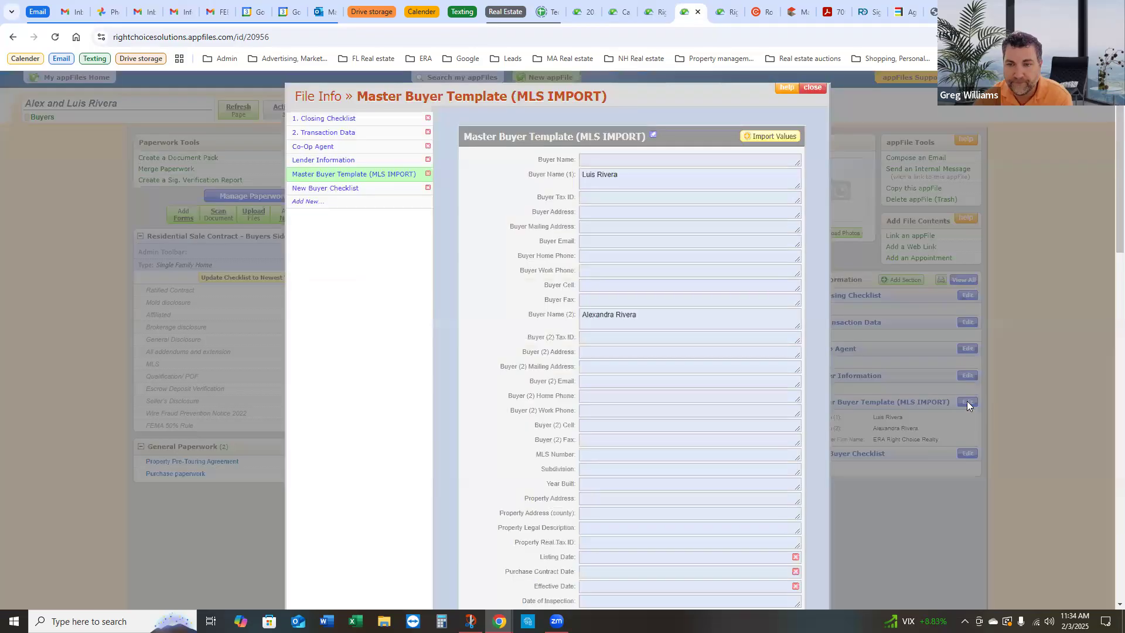
{"action": "left_click", "coordinate": [762, 140]}
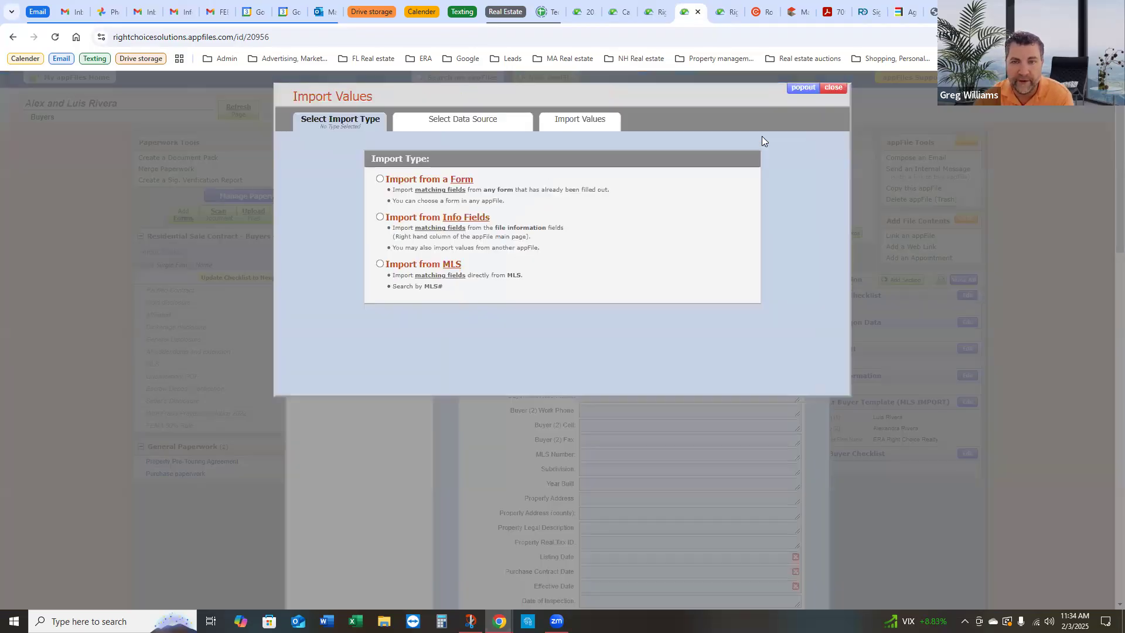
{"action": "left_click", "coordinate": [380, 180]}
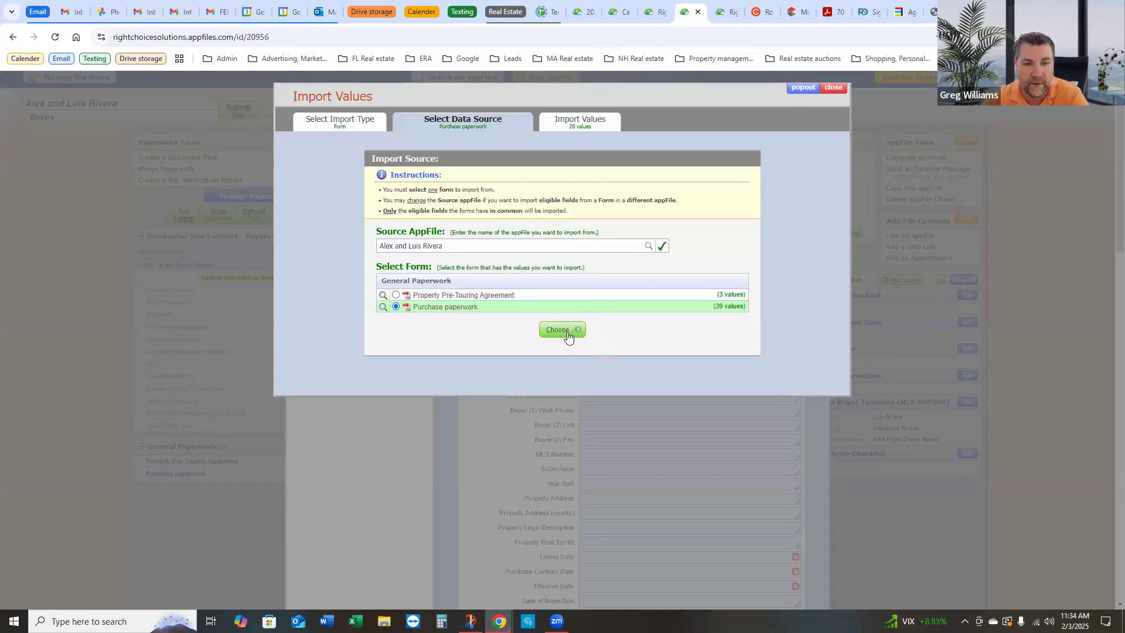
{"action": "left_click", "coordinate": [567, 332]}
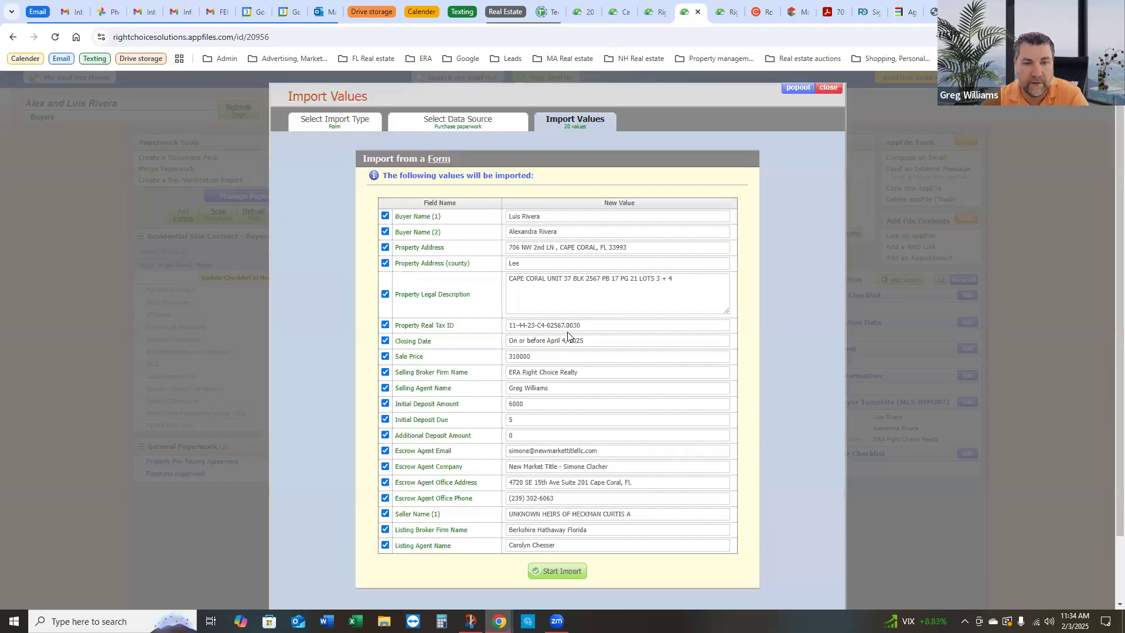
{"action": "left_click", "coordinate": [559, 572]}
{"action": "left_click", "coordinate": [627, 454]}
{"action": "left_click", "coordinate": [819, 91]}
{"action": "scroll", "coordinate": [874, 356], "scroll_direction": "down", "scroll_amount": 3}
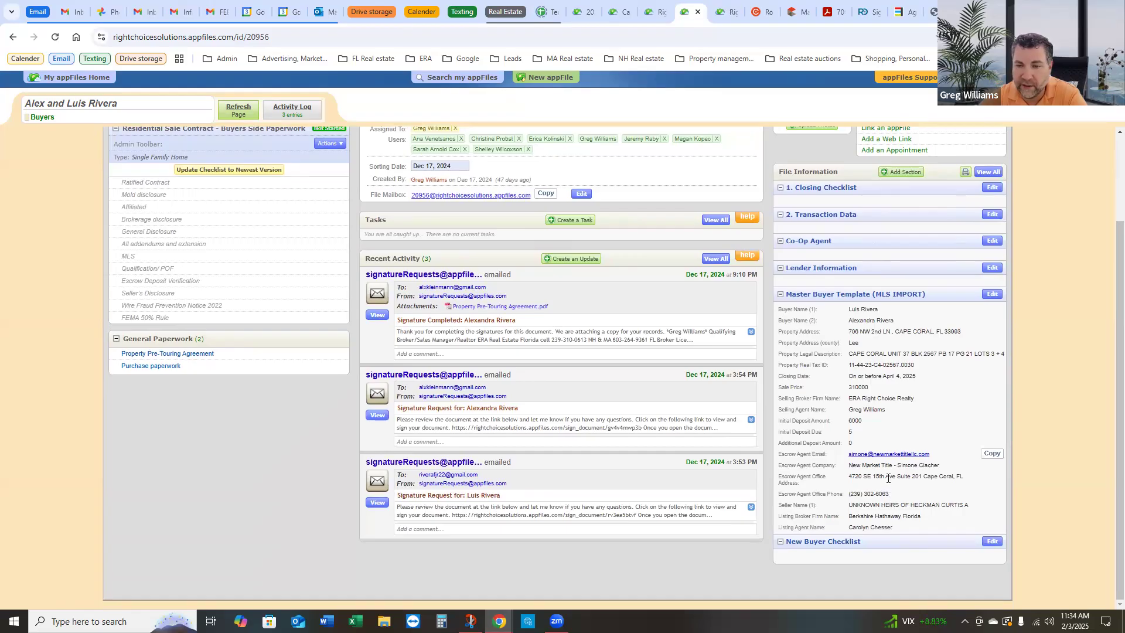
{"action": "scroll", "coordinate": [907, 448], "scroll_direction": "up", "scroll_amount": 3}
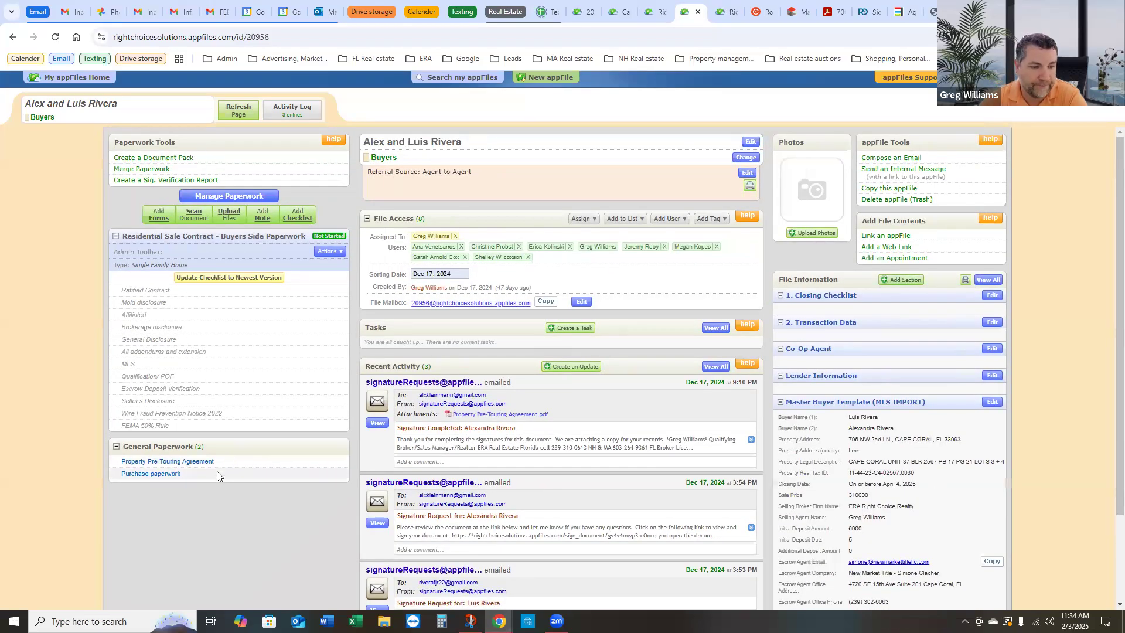
Step: Reopen the Purchase paperwork form and import all Master Buyer Template (MLS IMPORT) info field values into it
{"action": "left_click", "coordinate": [157, 475]}
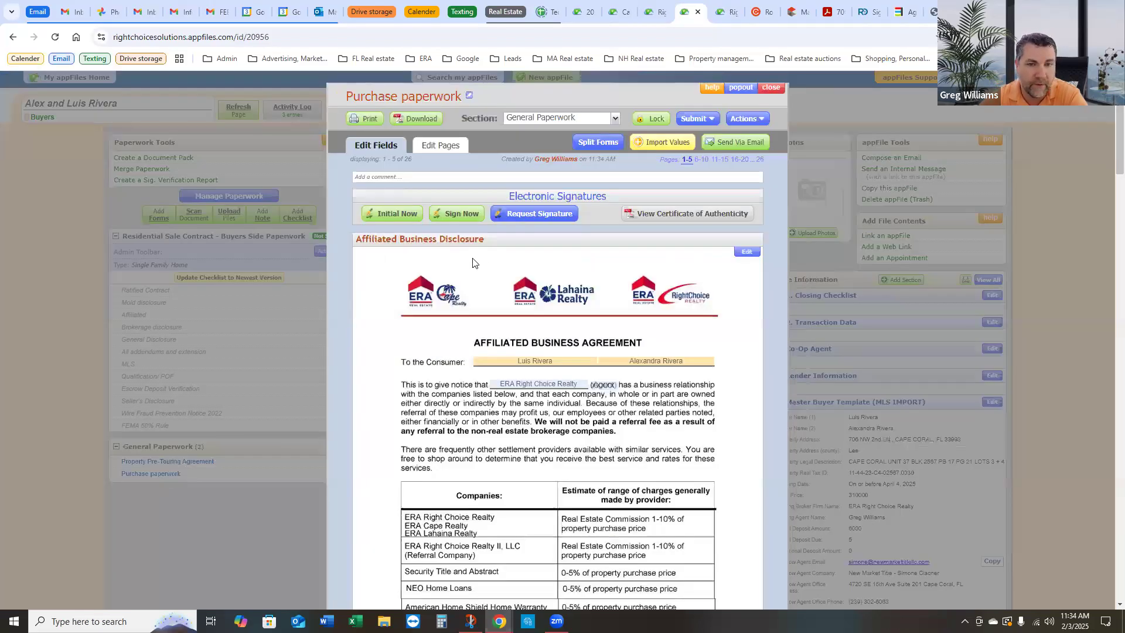
{"action": "left_click", "coordinate": [663, 143]}
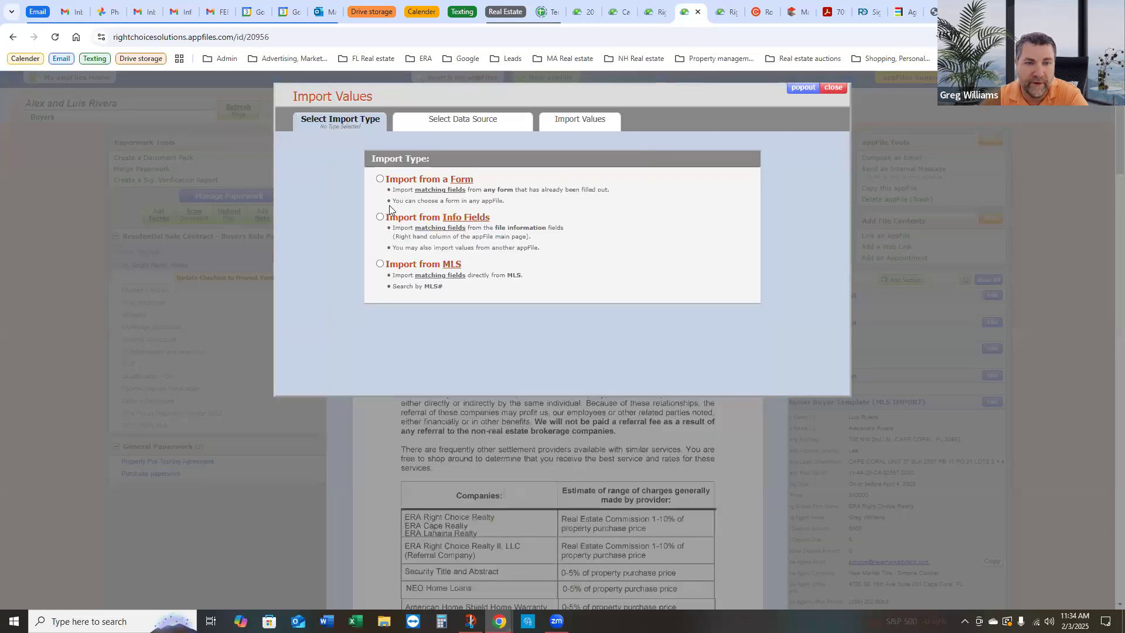
{"action": "left_click", "coordinate": [381, 217]}
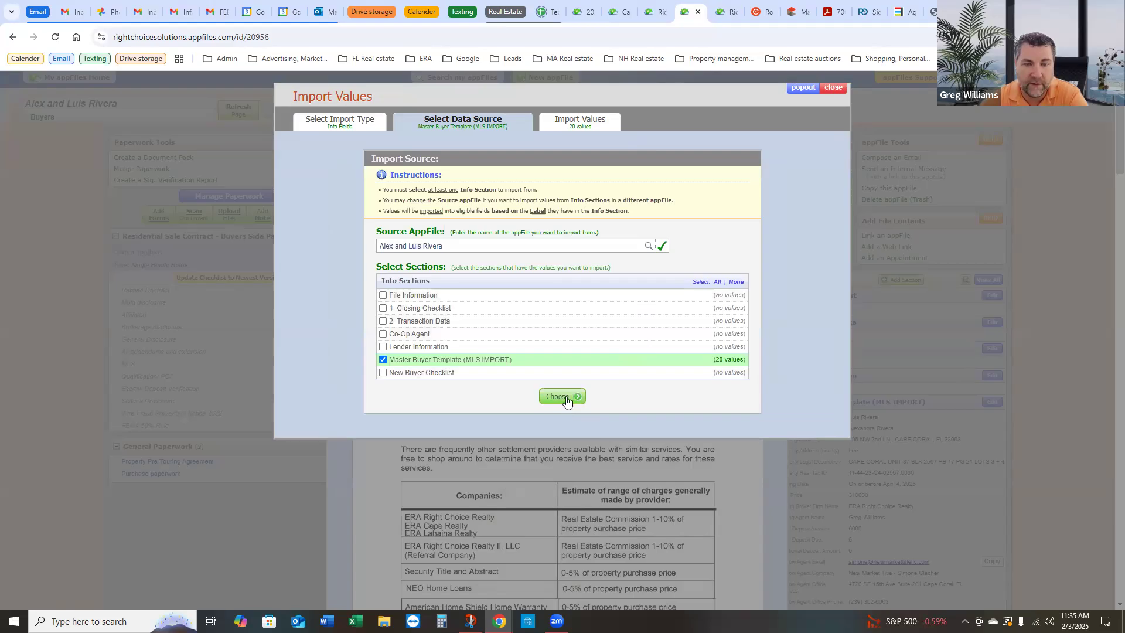
{"action": "left_click", "coordinate": [566, 396]}
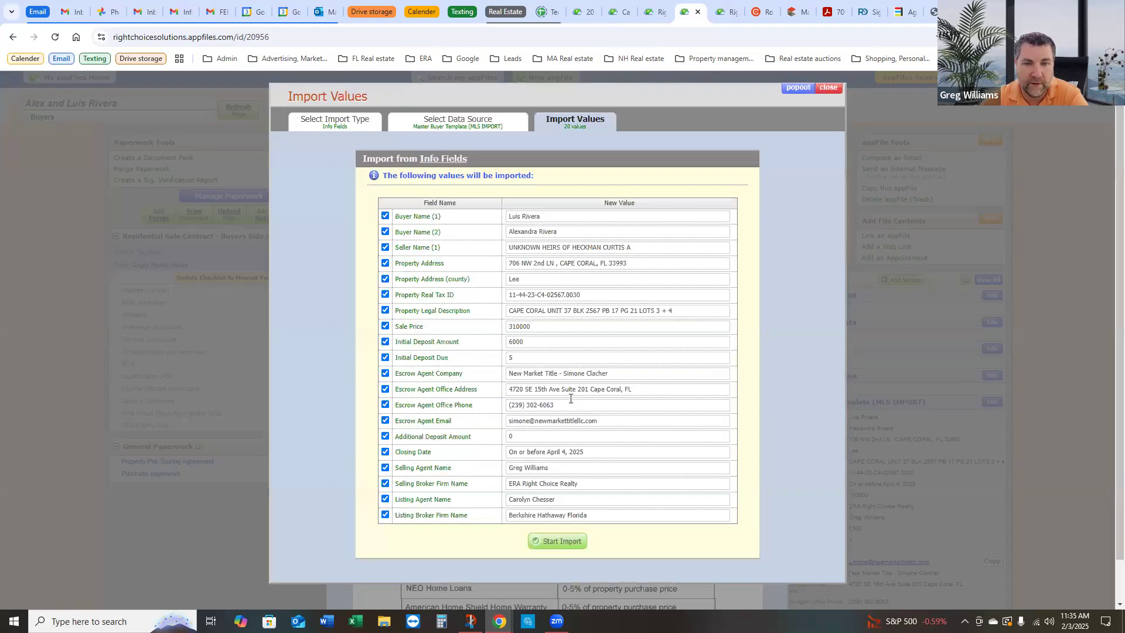
{"action": "left_click", "coordinate": [555, 541]}
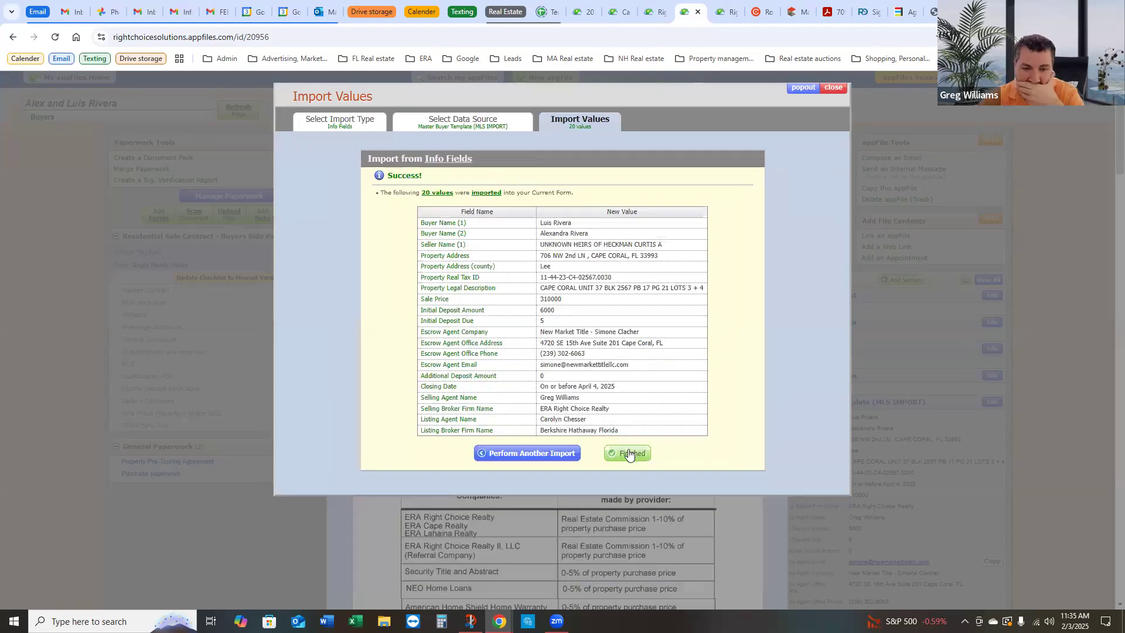
{"action": "left_click", "coordinate": [629, 455]}
Step: Review the Affiliated Business Disclosure, Wire Fraud Prevention Notice and first page of the AS IS contract in Purchase paperwork
{"action": "scroll", "coordinate": [656, 403], "scroll_direction": "down", "scroll_amount": 1}
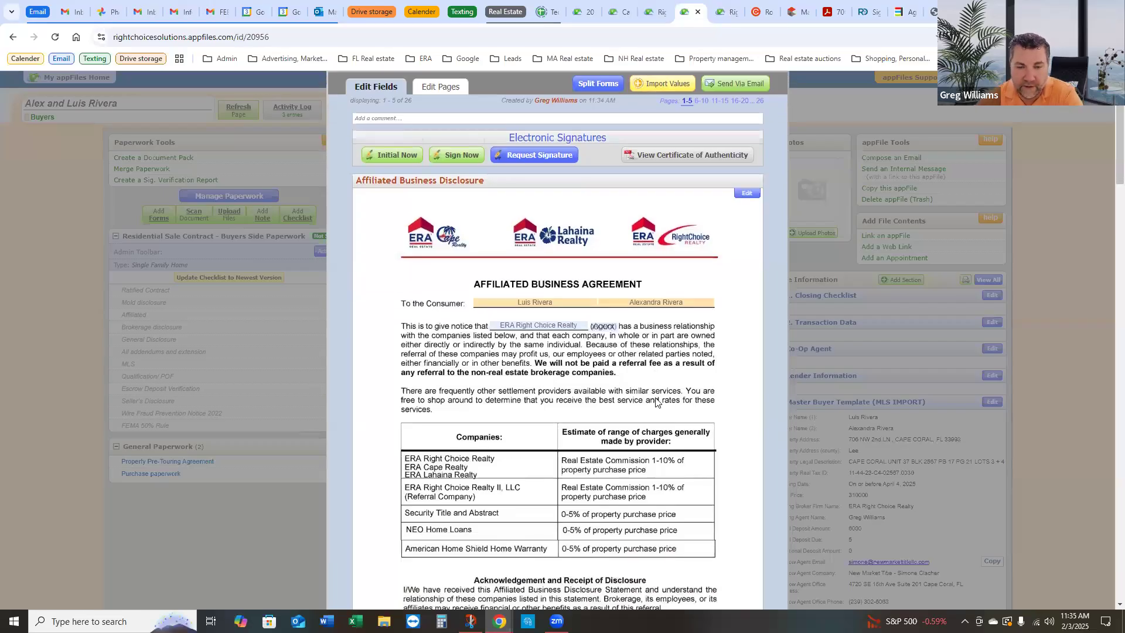
{"action": "scroll", "coordinate": [656, 404], "scroll_direction": "down", "scroll_amount": 9}
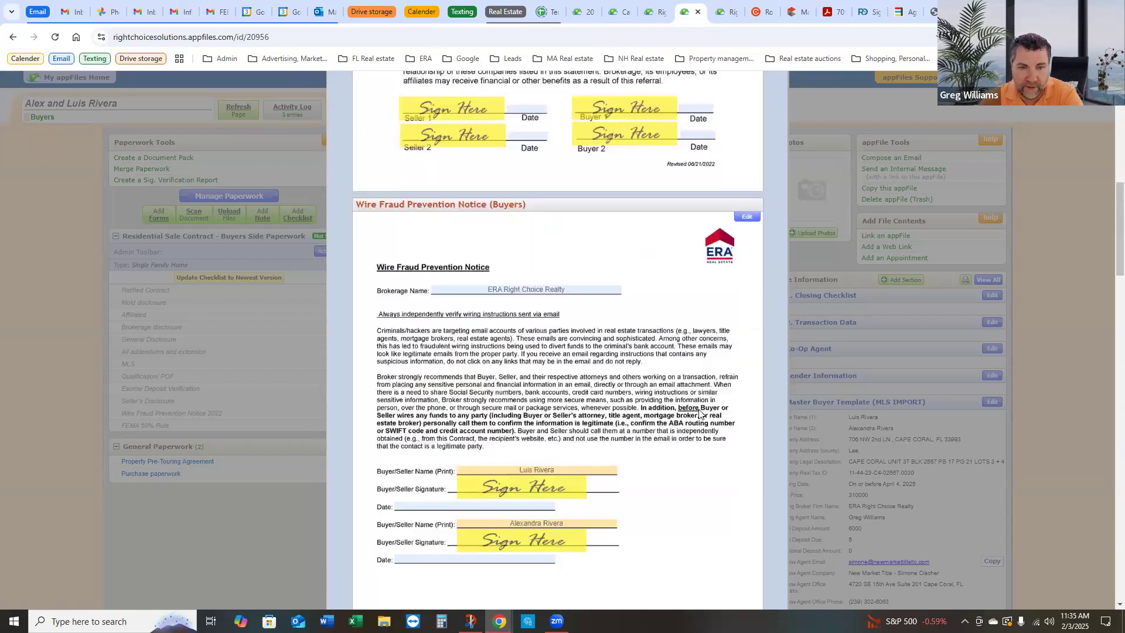
{"action": "scroll", "coordinate": [699, 413], "scroll_direction": "down", "scroll_amount": 5}
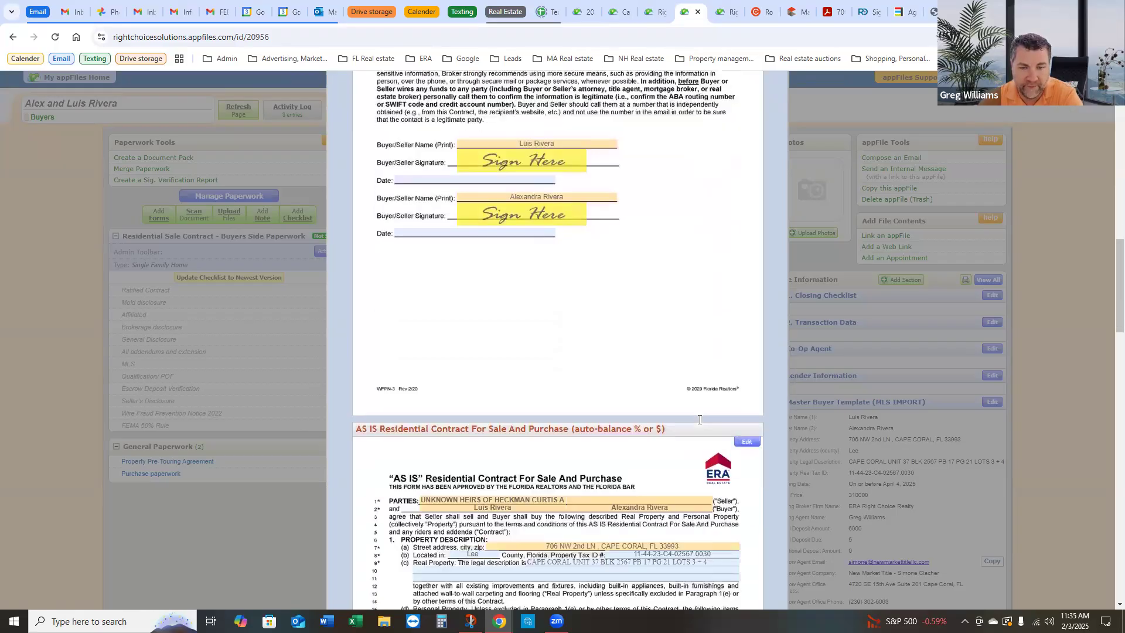
{"action": "scroll", "coordinate": [699, 420], "scroll_direction": "down", "scroll_amount": 2}
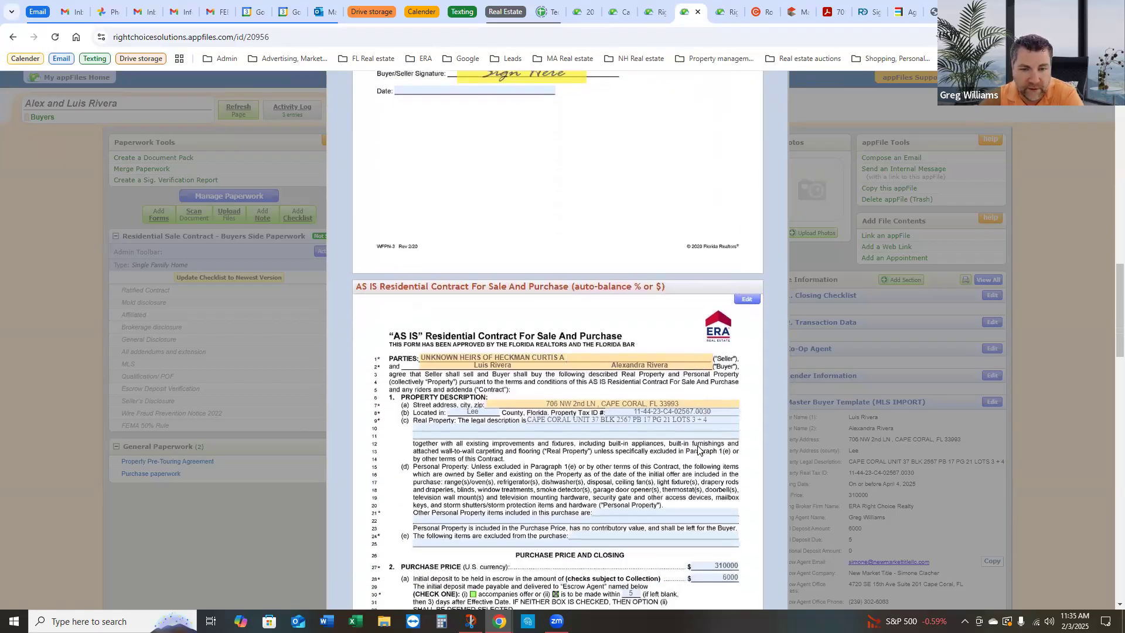
{"action": "scroll", "coordinate": [699, 450], "scroll_direction": "down", "scroll_amount": 2}
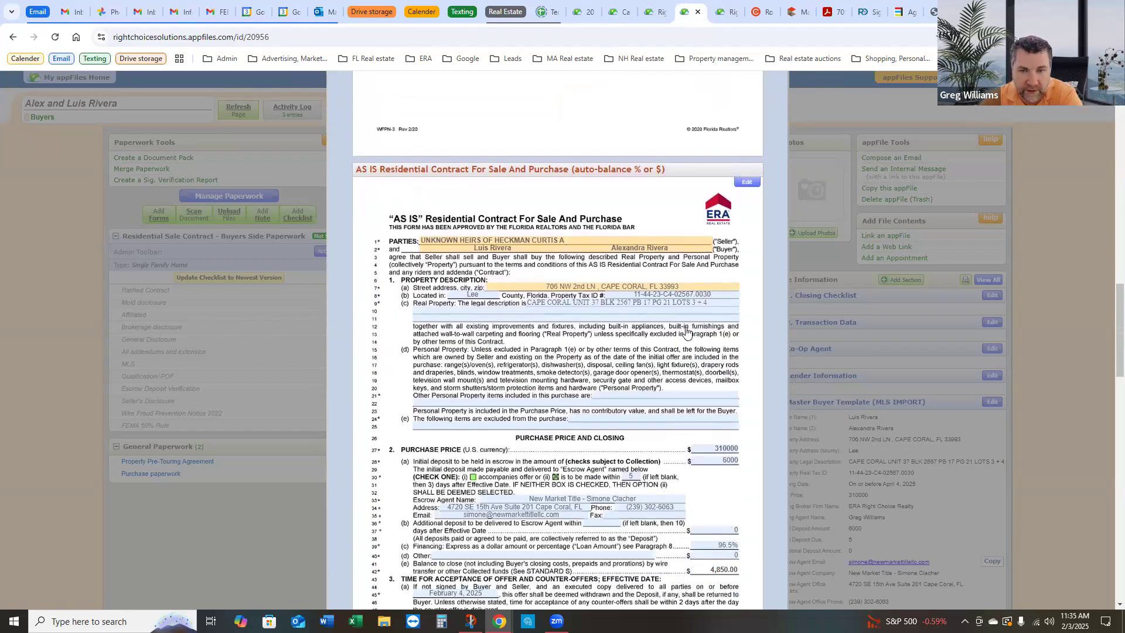
{"action": "scroll", "coordinate": [686, 334], "scroll_direction": "down", "scroll_amount": 1}
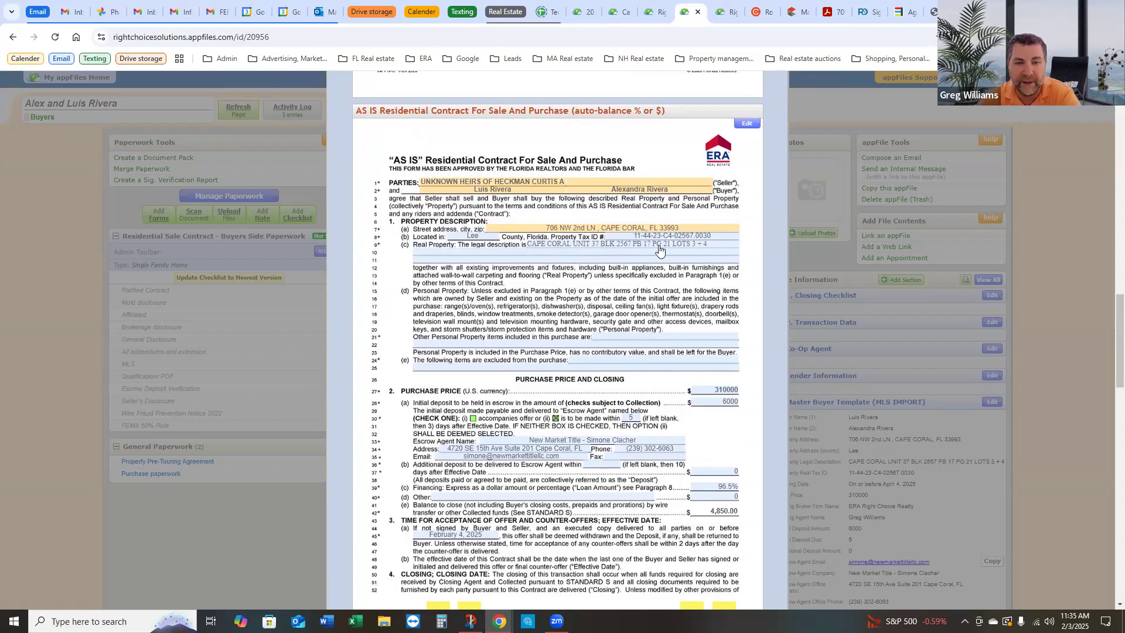
Step: Switch to the MLS listing, open the property's tax record from its Property ID and examine the ownership, tax and sales history
{"action": "left_click", "coordinate": [798, 14]}
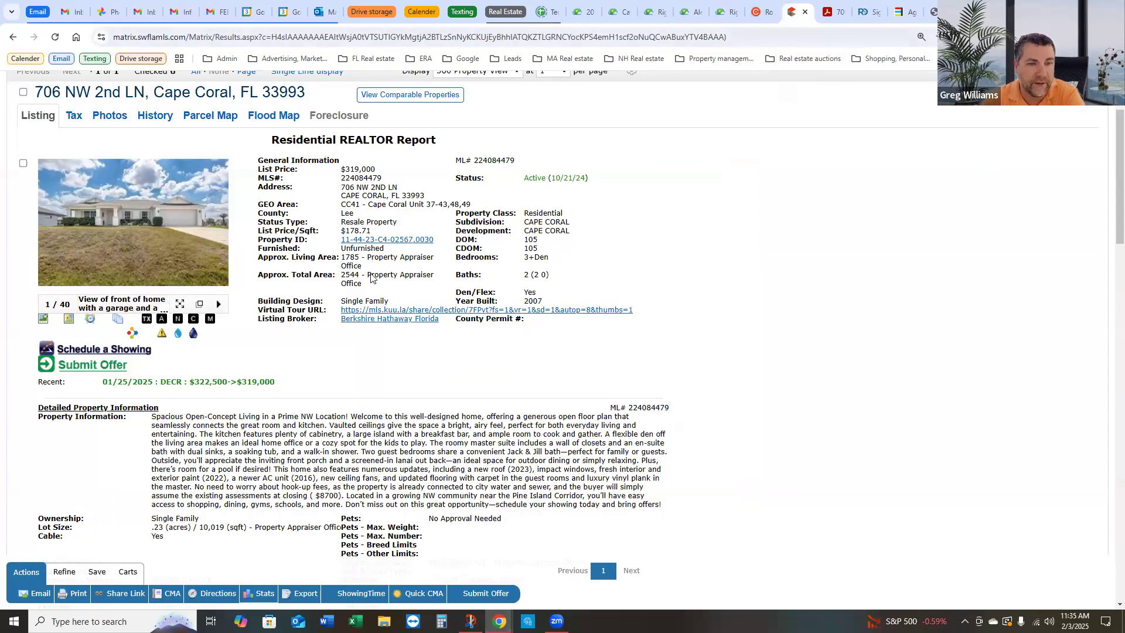
{"action": "scroll", "coordinate": [287, 271], "scroll_direction": "up", "scroll_amount": 1}
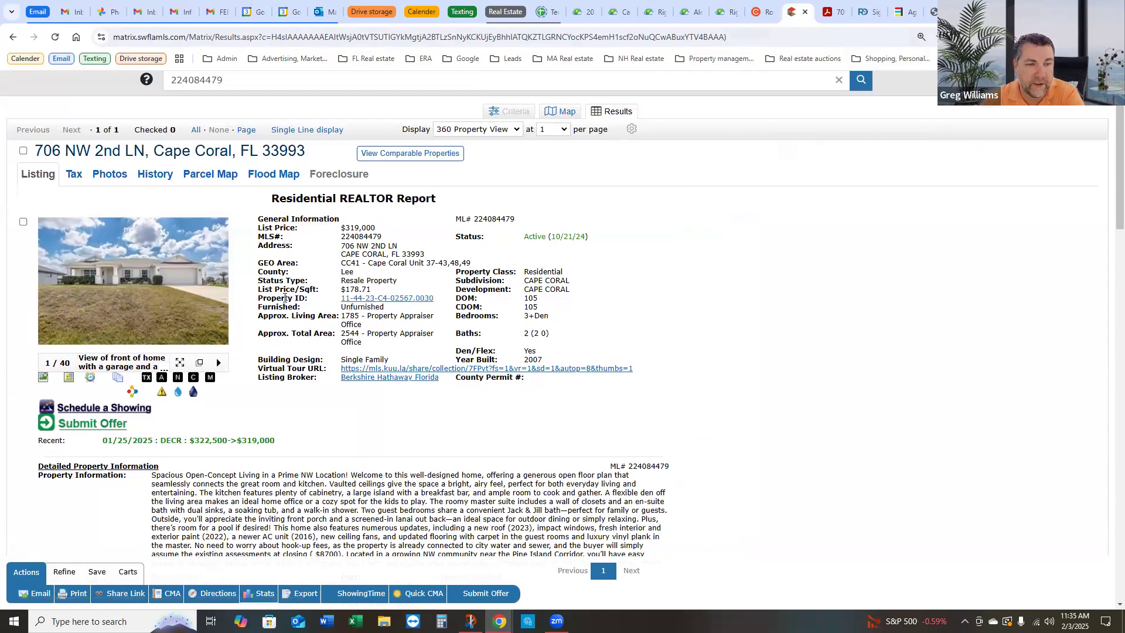
{"action": "left_click", "coordinate": [358, 300]}
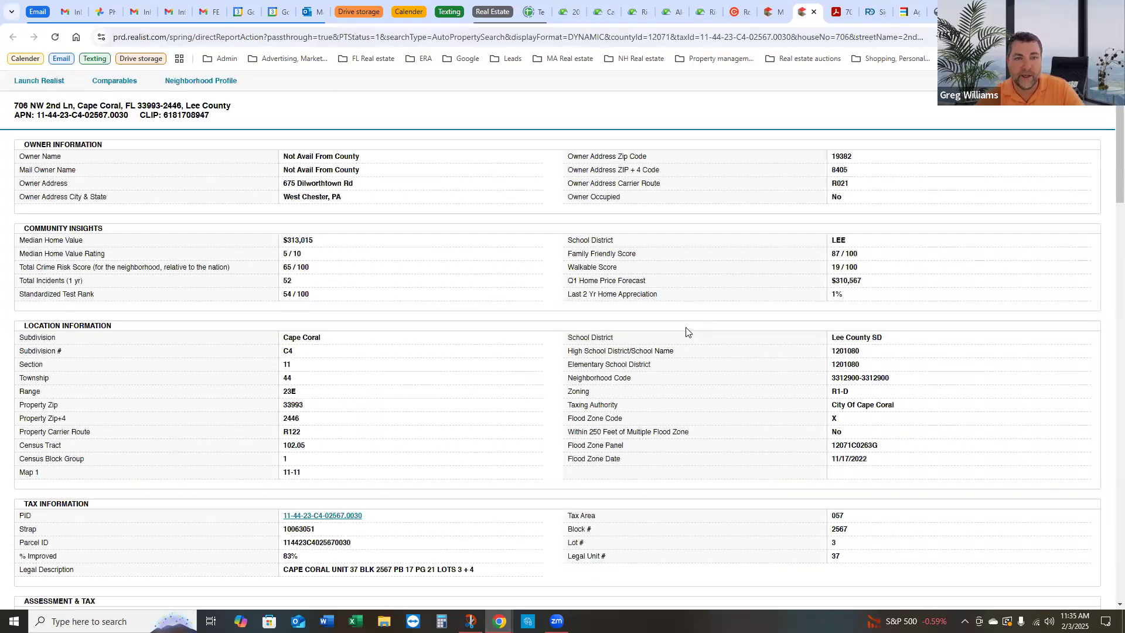
{"action": "scroll", "coordinate": [357, 183], "scroll_direction": "down", "scroll_amount": 8}
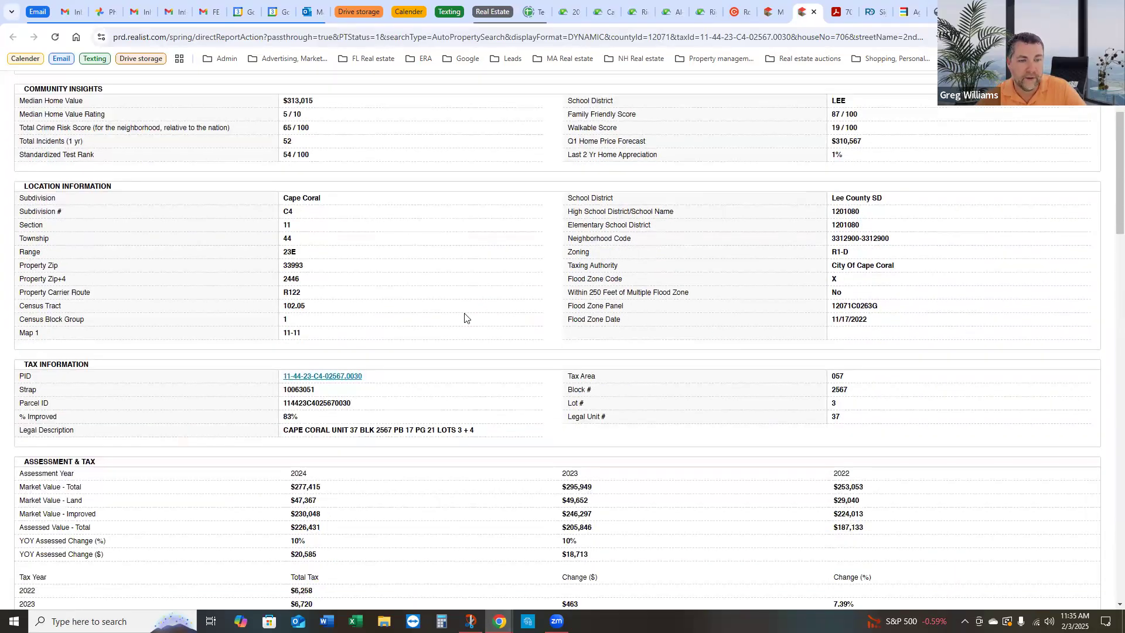
{"action": "scroll", "coordinate": [510, 382], "scroll_direction": "down", "scroll_amount": 11}
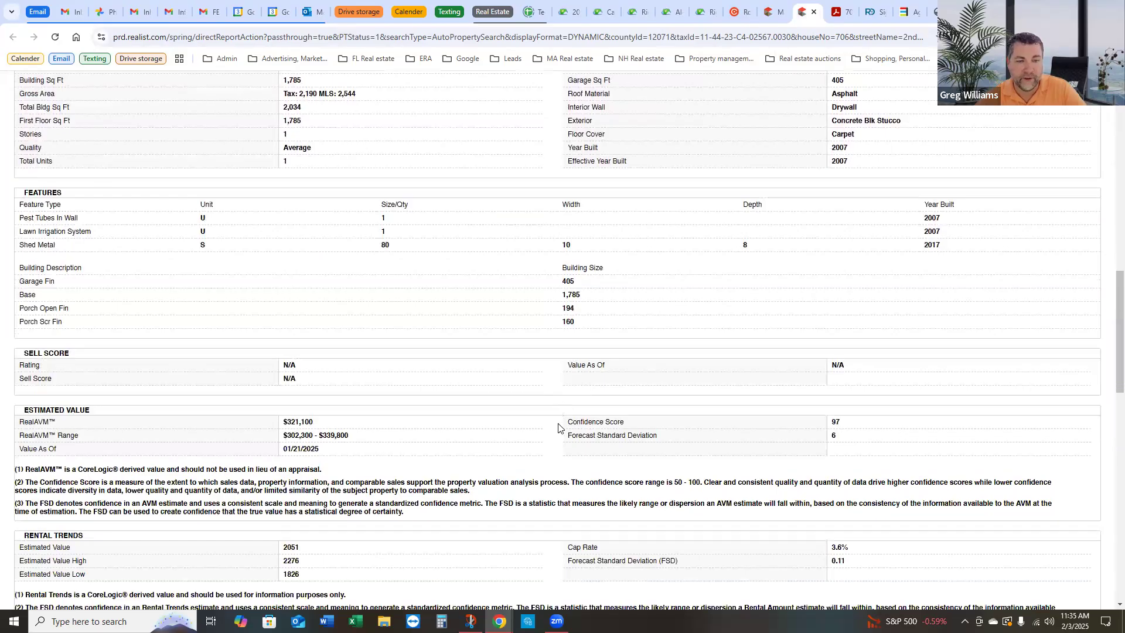
{"action": "scroll", "coordinate": [566, 435], "scroll_direction": "down", "scroll_amount": 4}
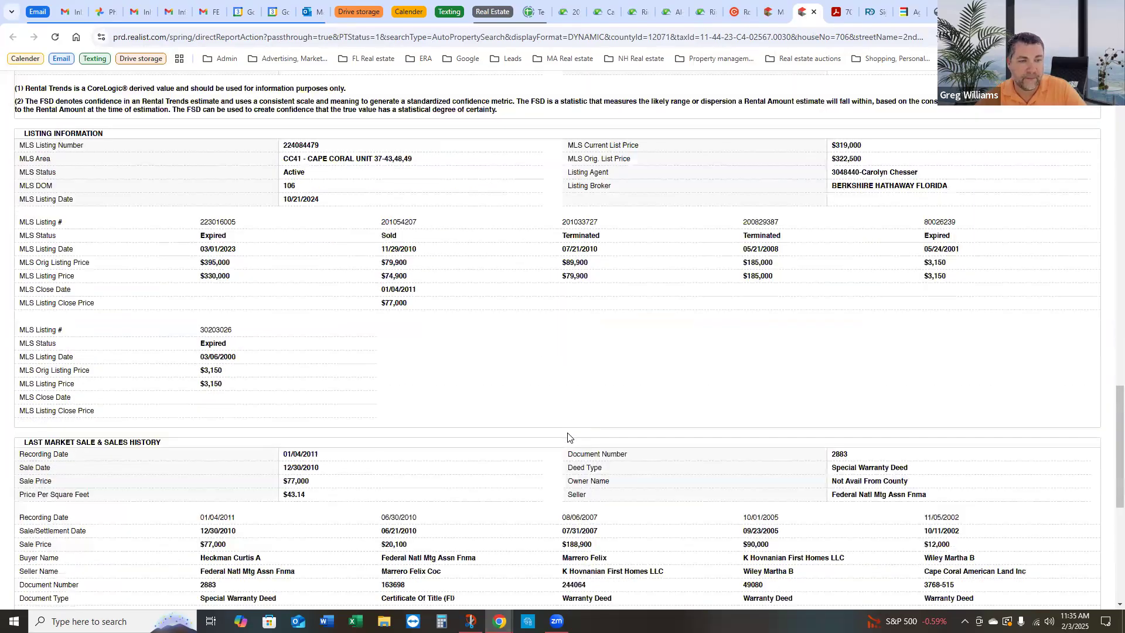
{"action": "scroll", "coordinate": [567, 437], "scroll_direction": "down", "scroll_amount": 7}
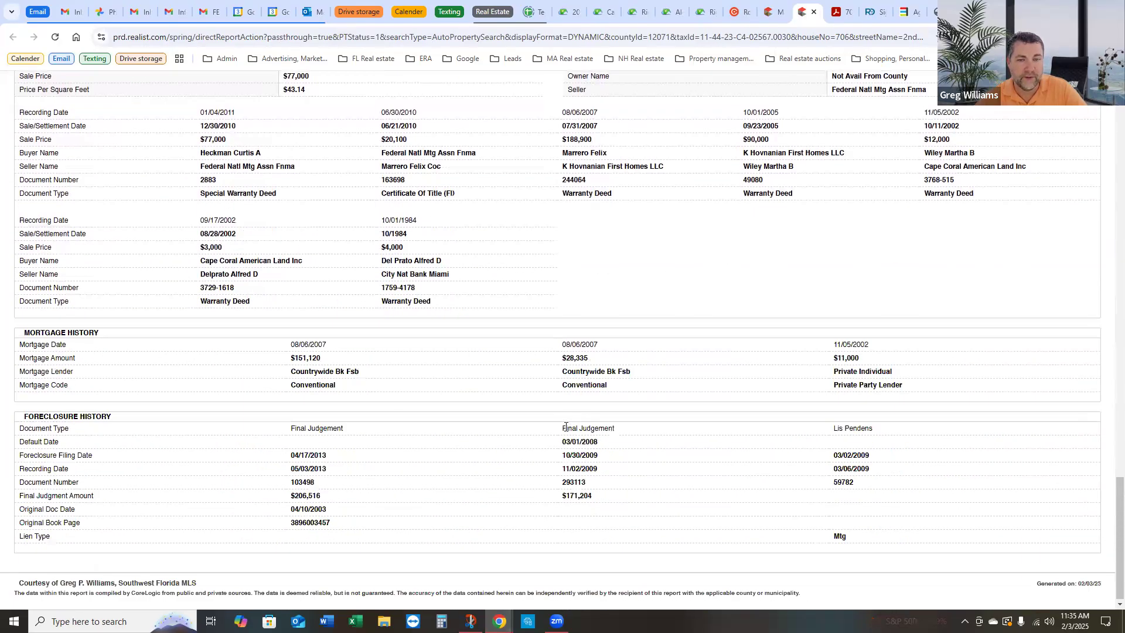
{"action": "left_click", "coordinate": [774, 12]}
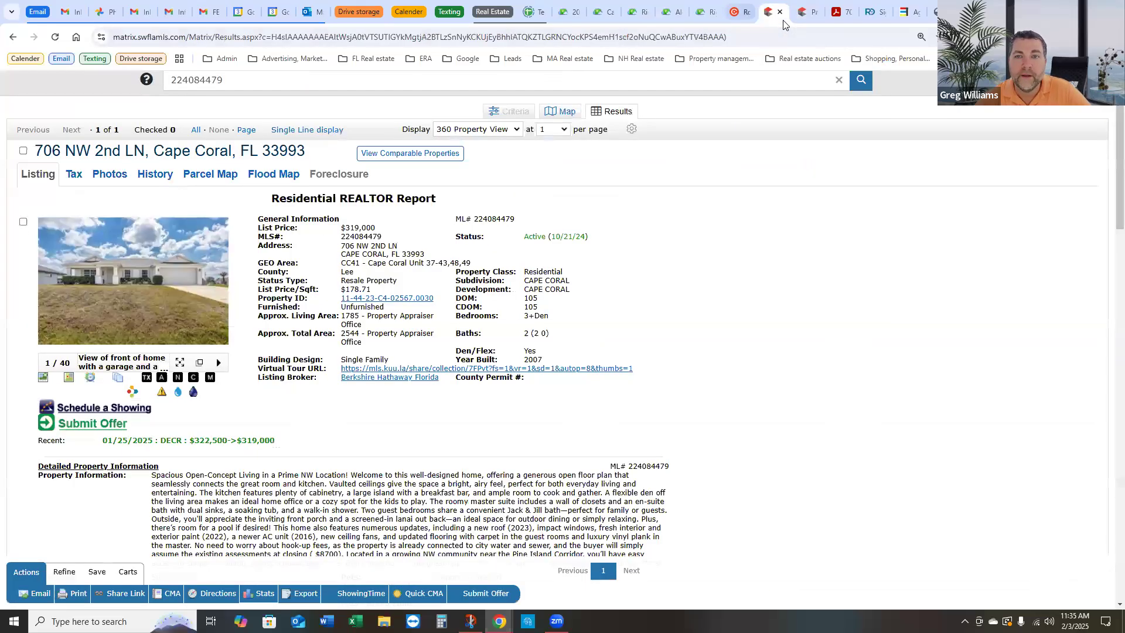
Step: Return to the buyers' appFile and review the AS IS contract's parties, purchase price, deposit, financing and closing terms
{"action": "left_click", "coordinate": [674, 18]}
{"action": "scroll", "coordinate": [673, 352], "scroll_direction": "down", "scroll_amount": 5}
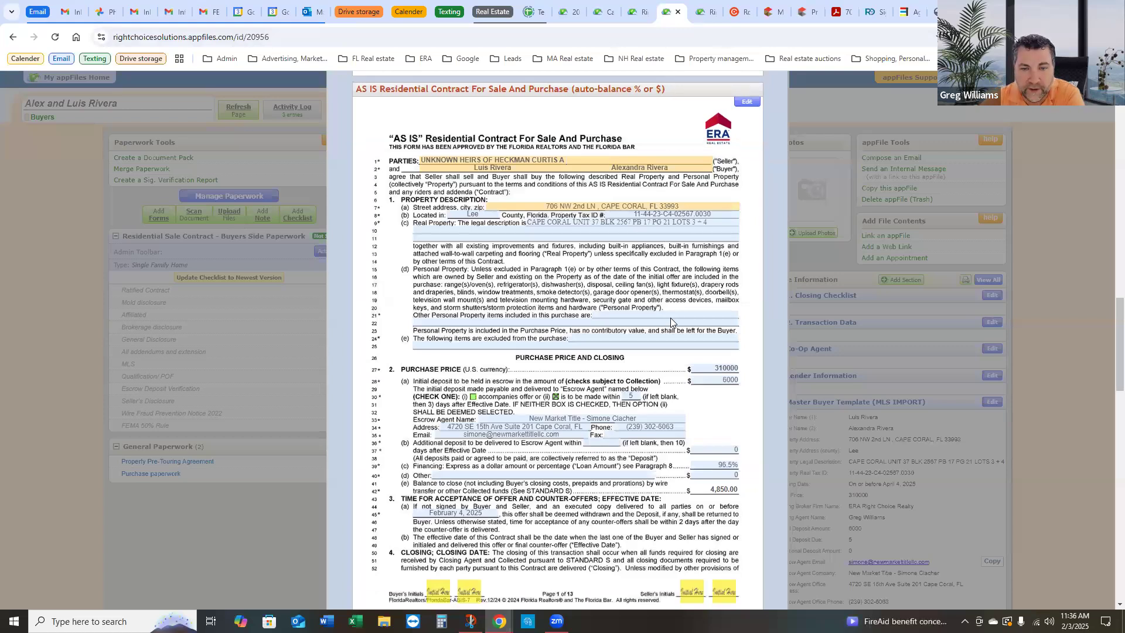
{"action": "scroll", "coordinate": [679, 366], "scroll_direction": "down", "scroll_amount": 1}
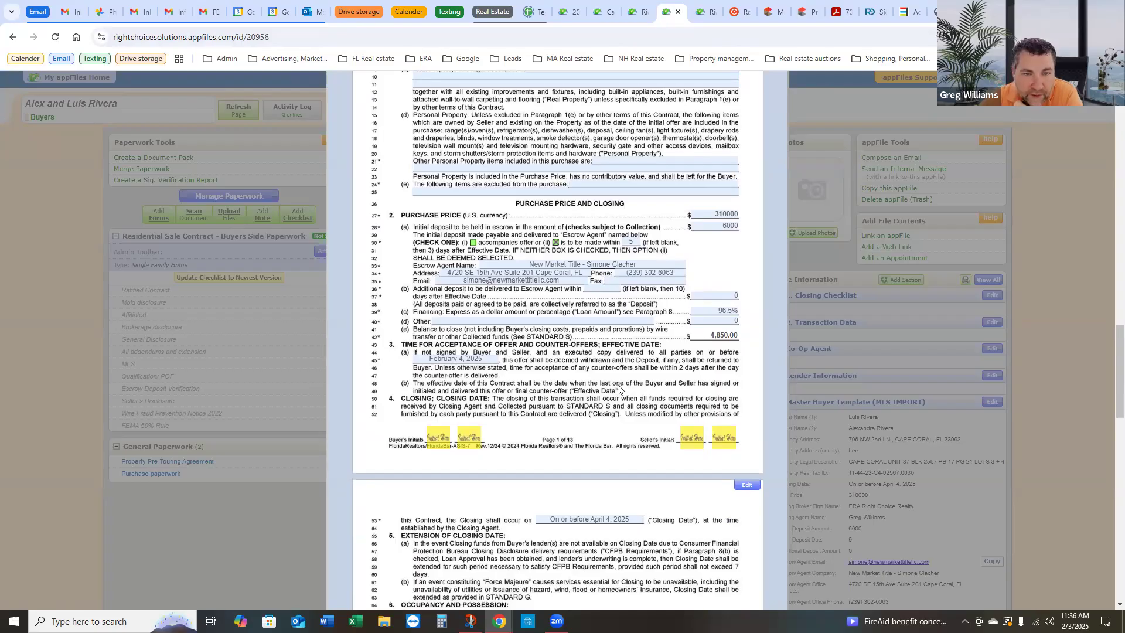
Step: Review the AS IS contract from the purchase price section through the signature page, plus the attached pre-approval letter and compensation addendum
{"action": "scroll", "coordinate": [620, 388], "scroll_direction": "down", "scroll_amount": 1}
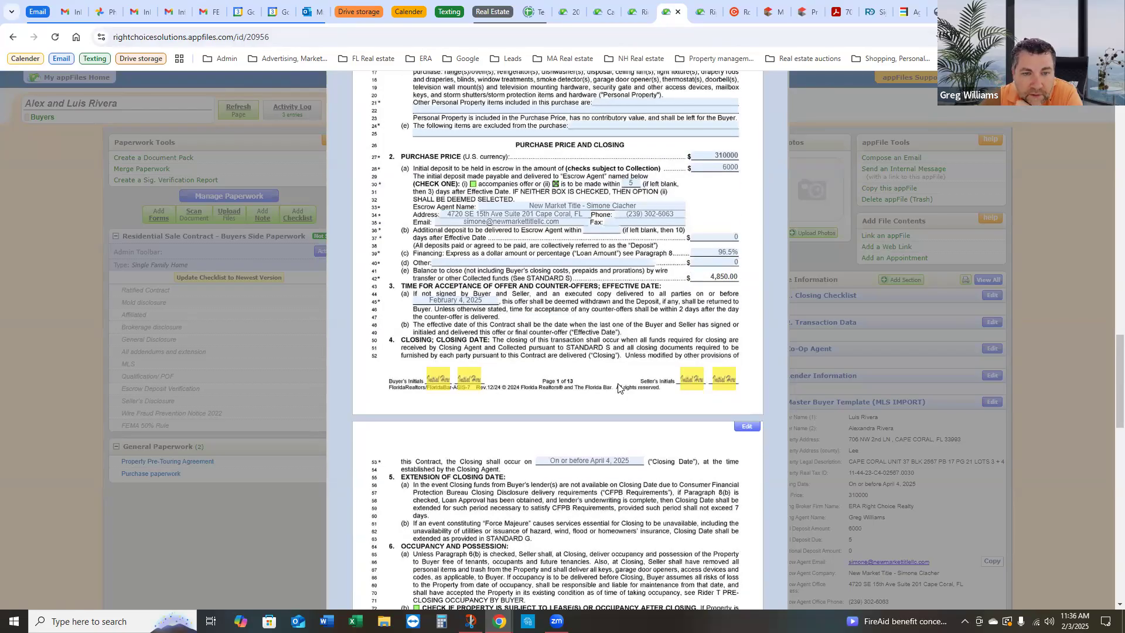
{"action": "scroll", "coordinate": [619, 387], "scroll_direction": "down", "scroll_amount": 7}
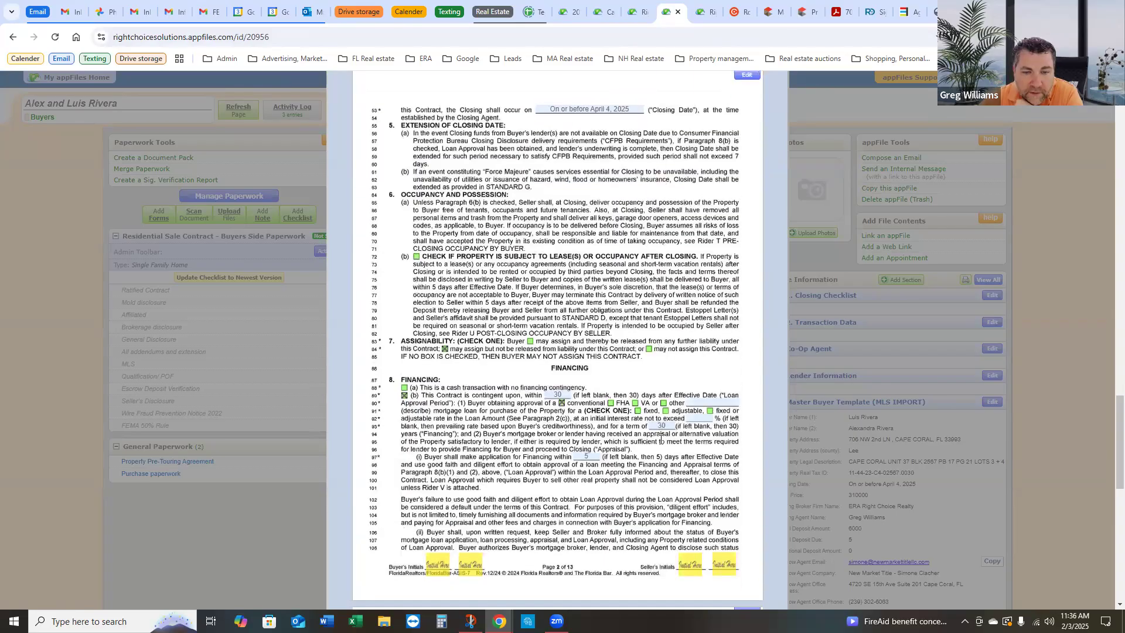
{"action": "scroll", "coordinate": [661, 445], "scroll_direction": "down", "scroll_amount": 8}
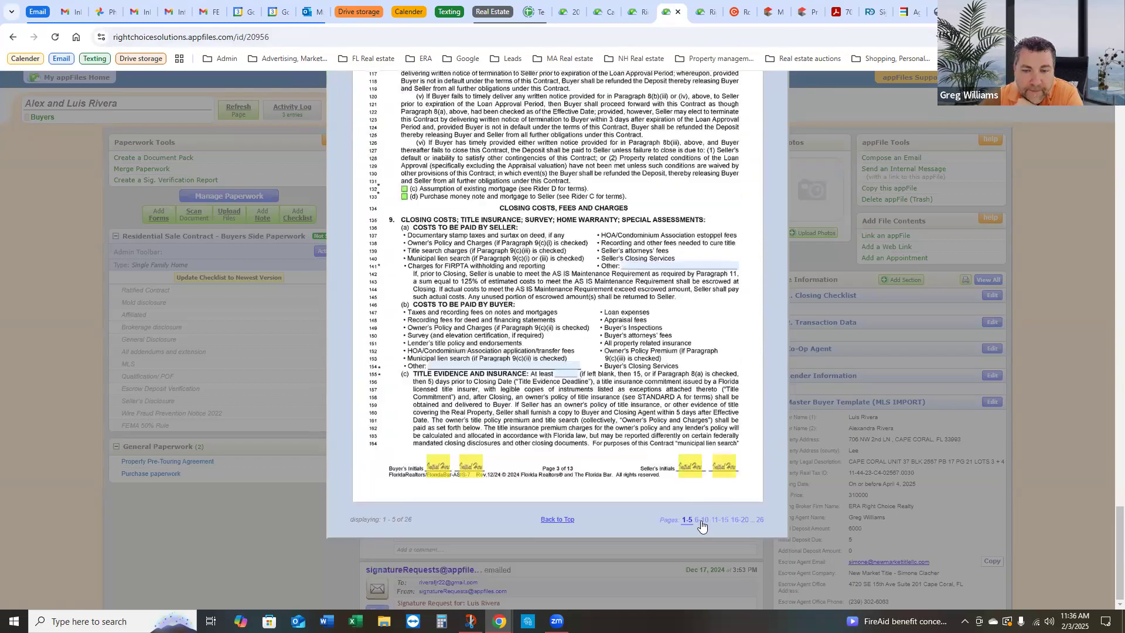
{"action": "left_click", "coordinate": [701, 519]}
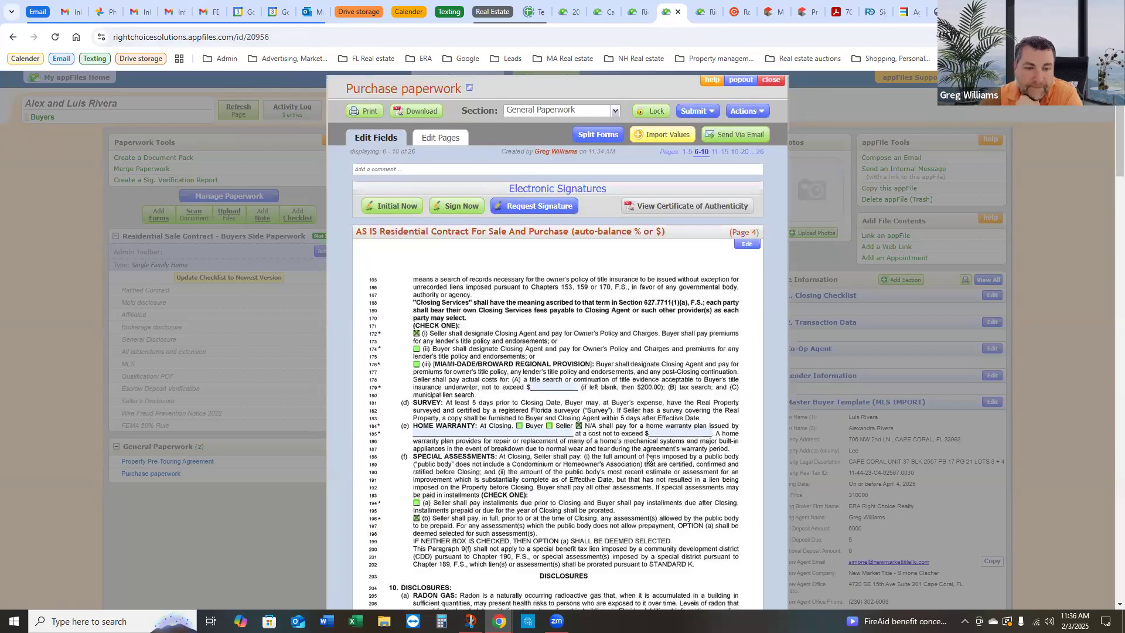
{"action": "scroll", "coordinate": [652, 451], "scroll_direction": "down", "scroll_amount": 10}
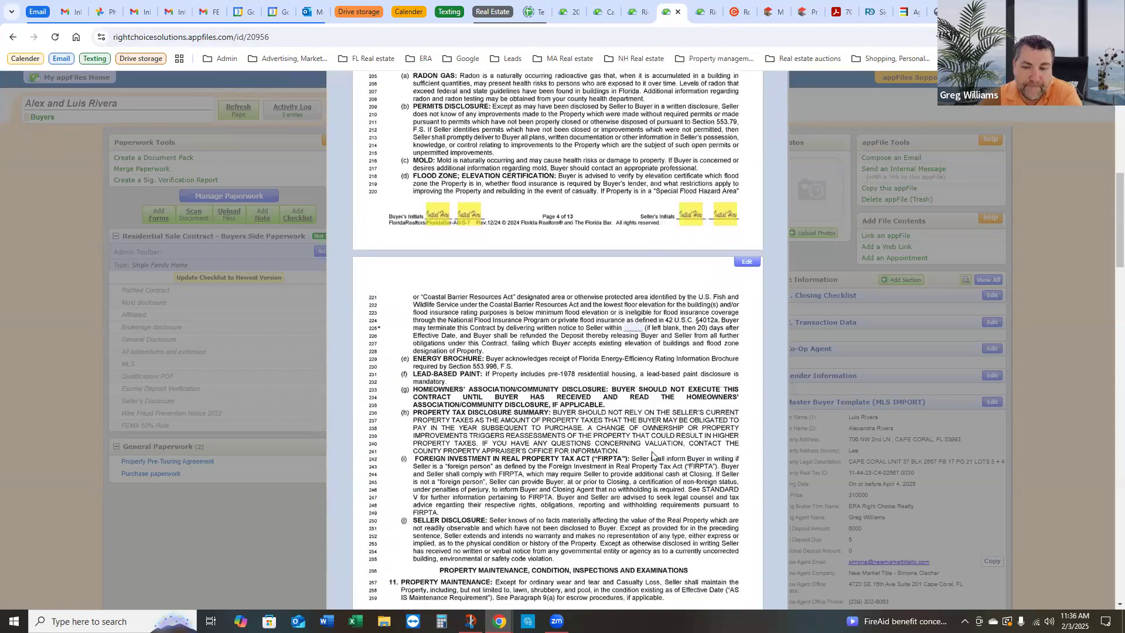
{"action": "scroll", "coordinate": [660, 457], "scroll_direction": "down", "scroll_amount": 3}
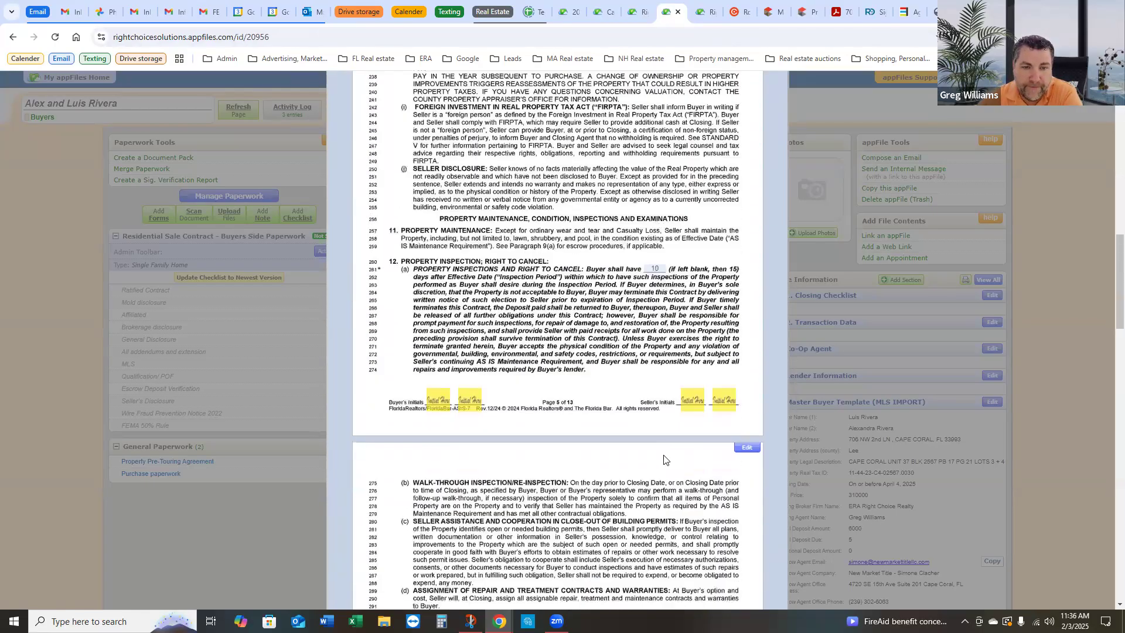
{"action": "scroll", "coordinate": [664, 460], "scroll_direction": "down", "scroll_amount": 15}
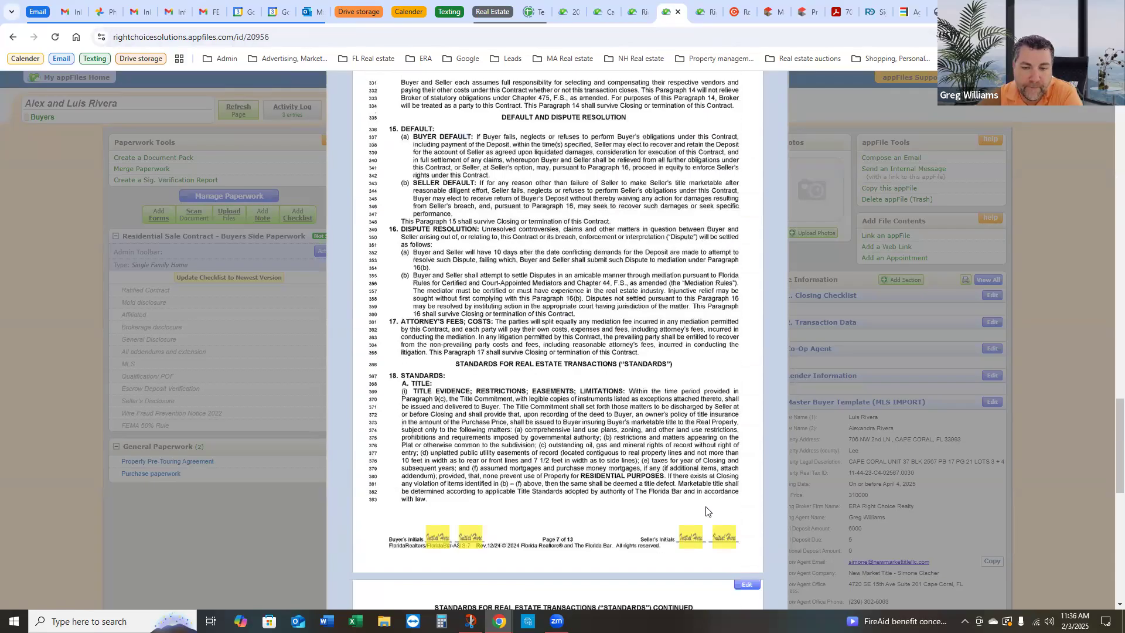
{"action": "scroll", "coordinate": [707, 511], "scroll_direction": "down", "scroll_amount": 10}
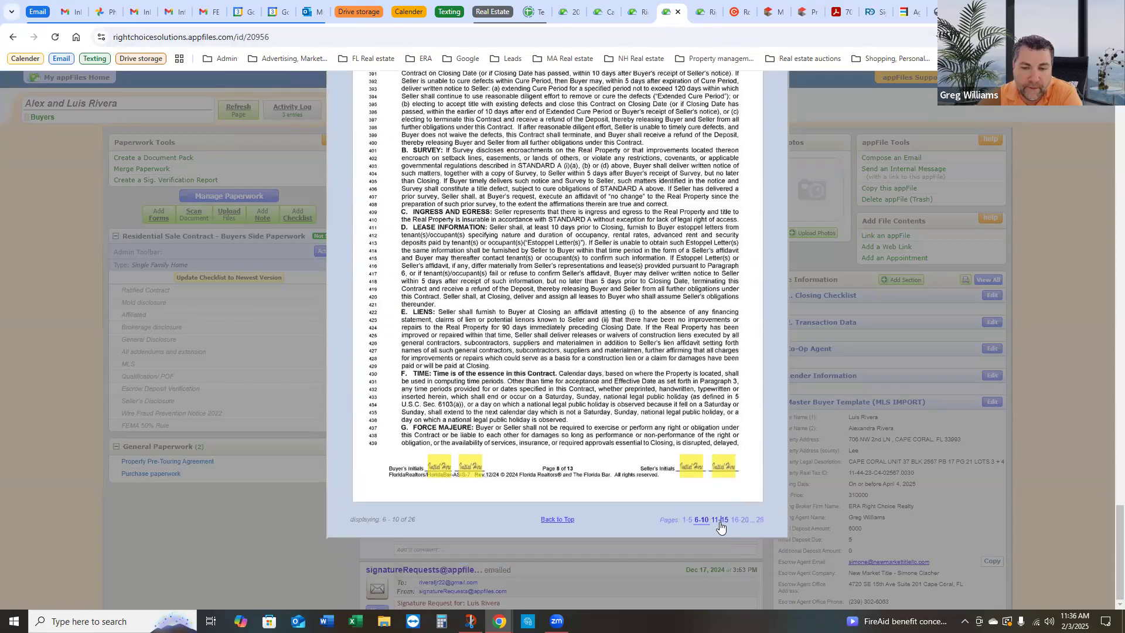
{"action": "left_click", "coordinate": [720, 521]}
{"action": "scroll", "coordinate": [651, 404], "scroll_direction": "down", "scroll_amount": 5}
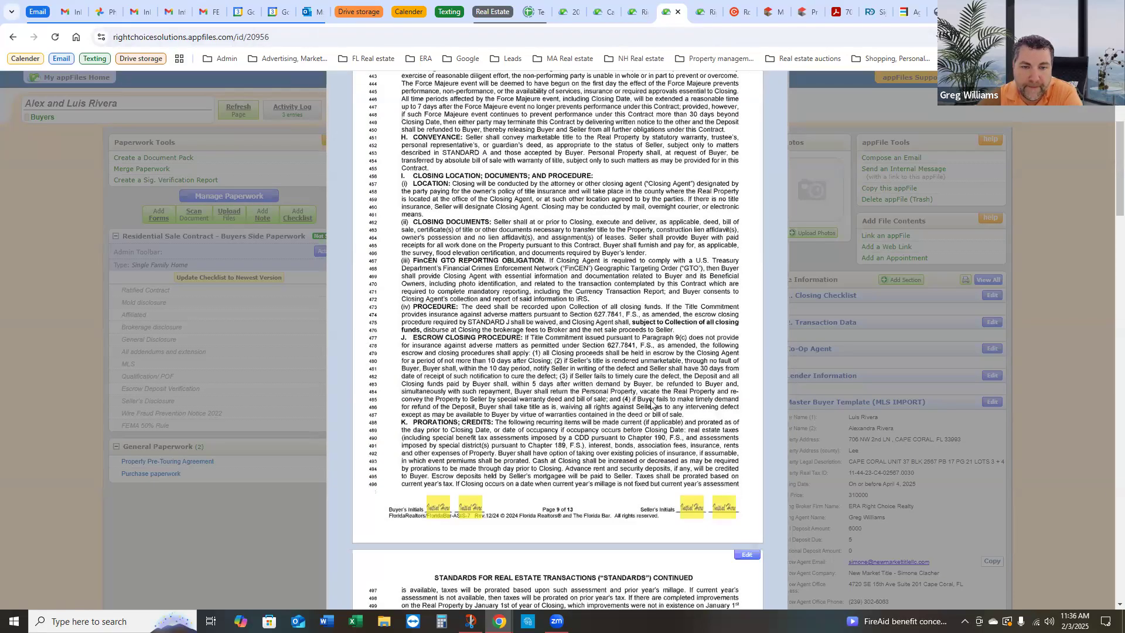
{"action": "scroll", "coordinate": [652, 404], "scroll_direction": "down", "scroll_amount": 15}
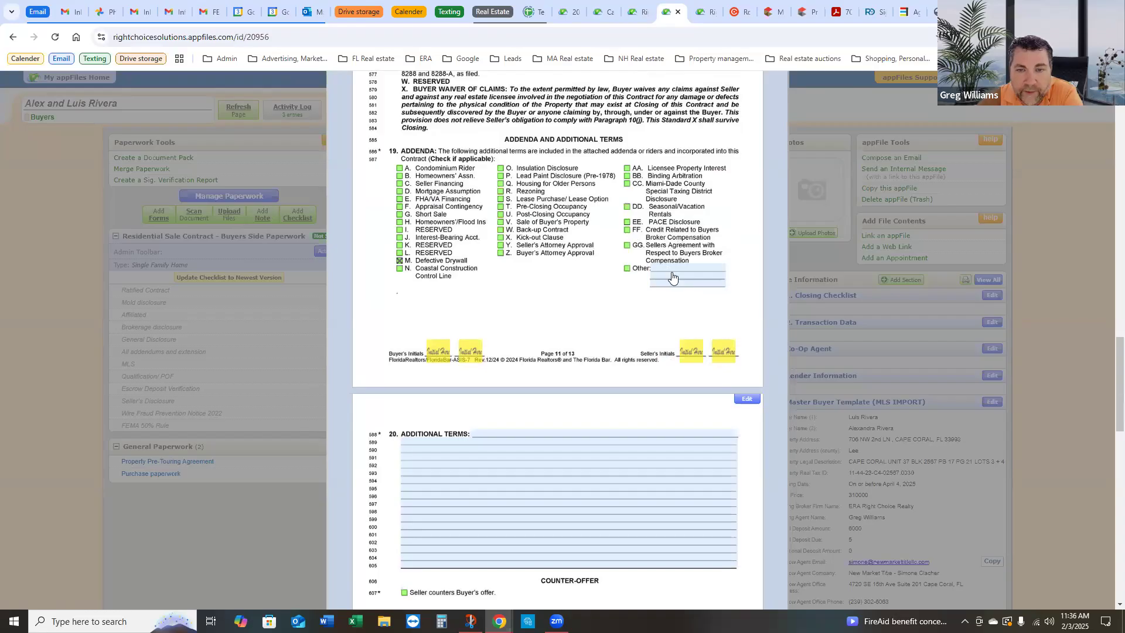
{"action": "scroll", "coordinate": [674, 281], "scroll_direction": "down", "scroll_amount": 15}
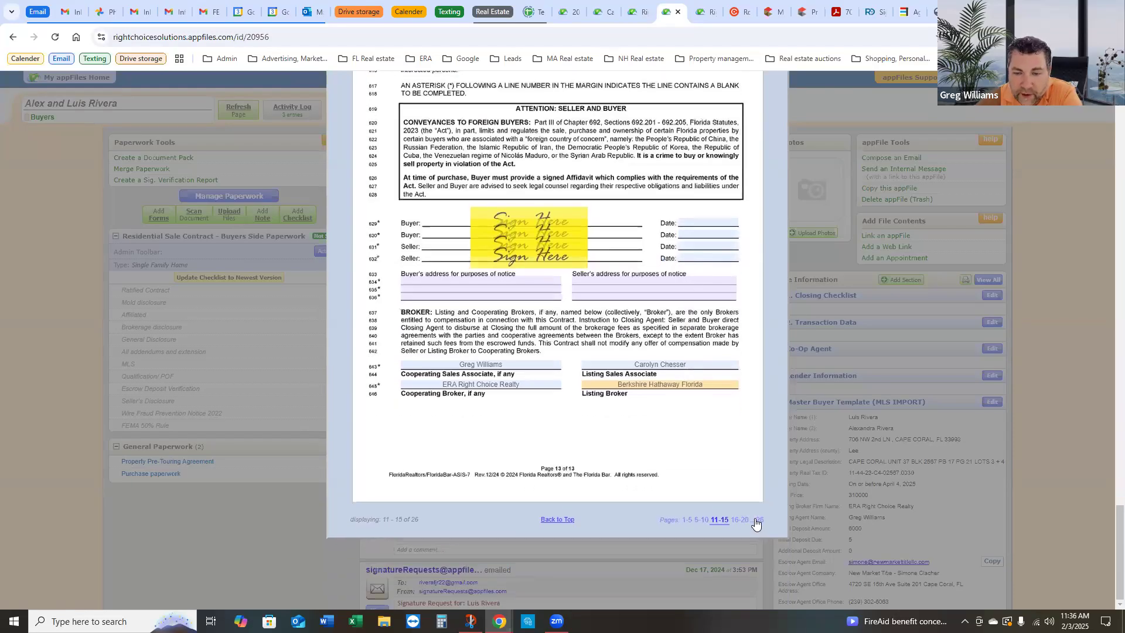
{"action": "left_click", "coordinate": [759, 521]}
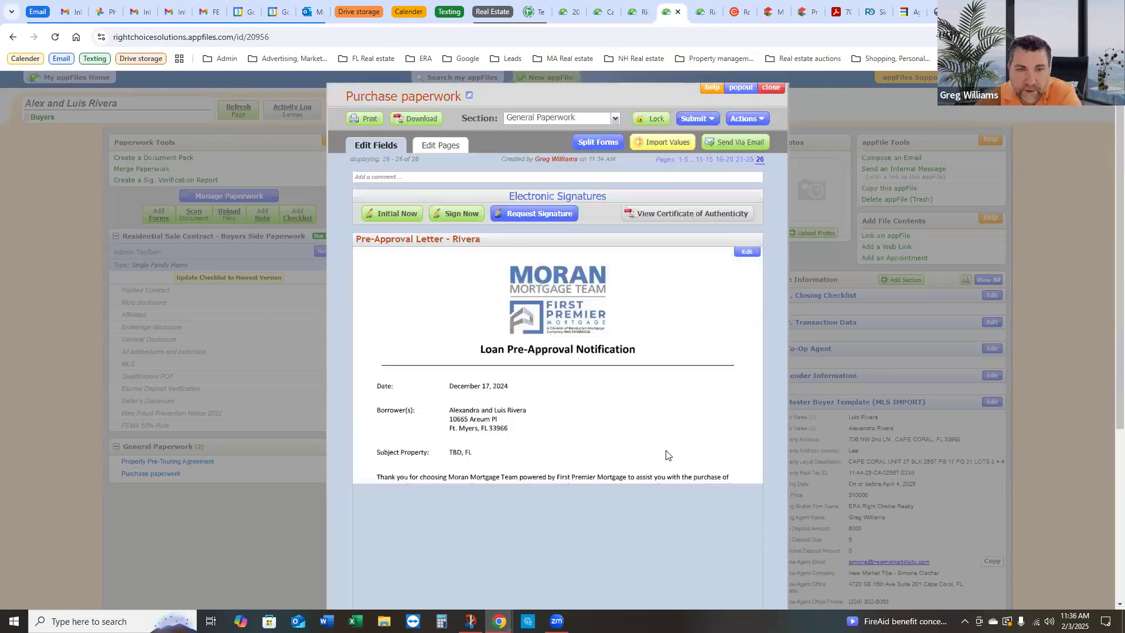
{"action": "left_click", "coordinate": [743, 159]}
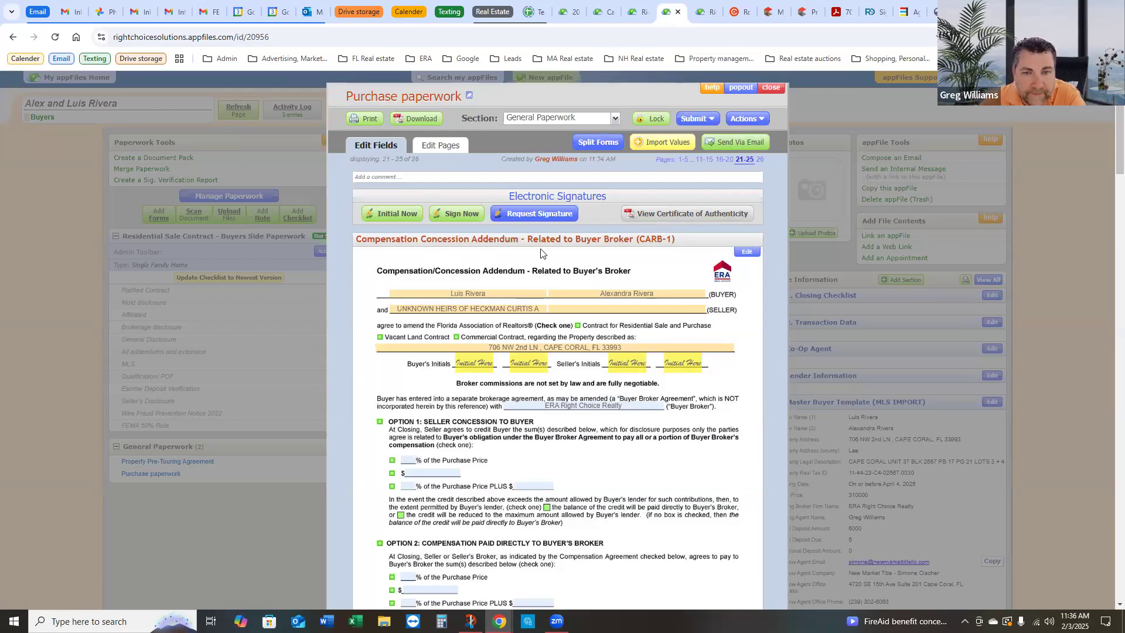
Step: Mark the Other addendum in paragraph 19 of the AS IS contract and describe it as "Compensation addendum"
{"action": "left_click", "coordinate": [703, 161]}
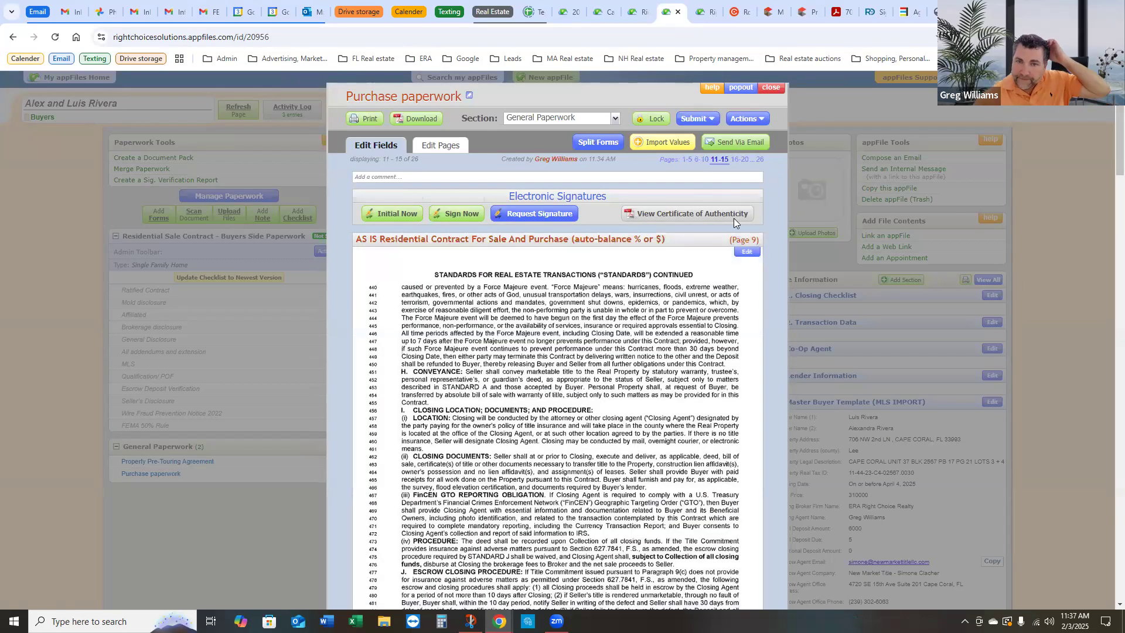
{"action": "scroll", "coordinate": [721, 298], "scroll_direction": "down", "scroll_amount": 20}
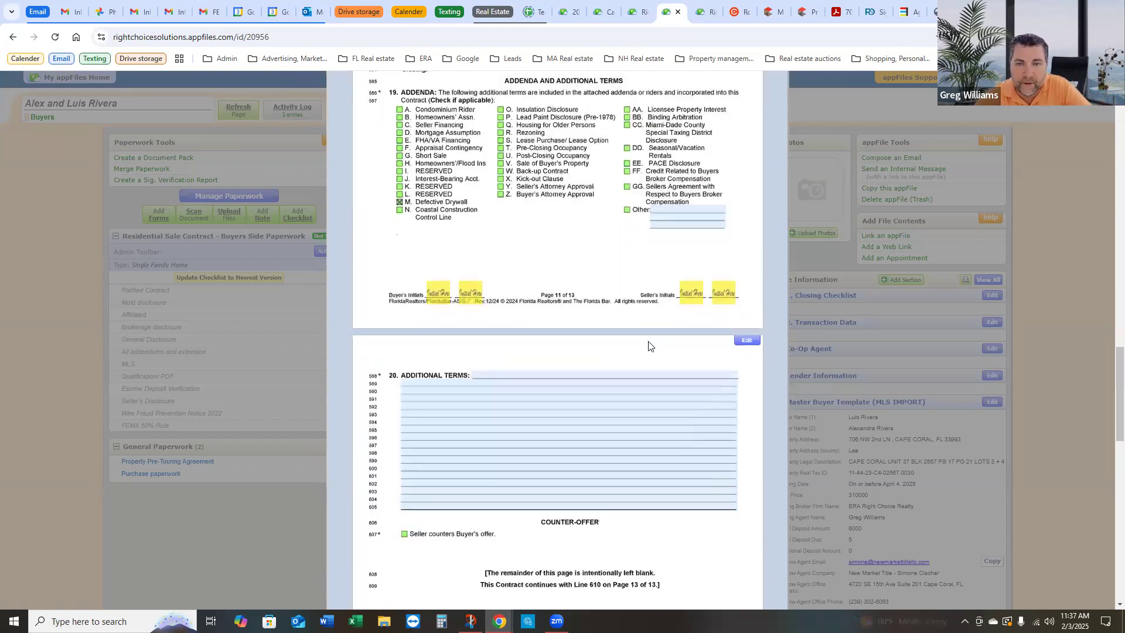
{"action": "scroll", "coordinate": [630, 350], "scroll_direction": "up", "scroll_amount": 1}
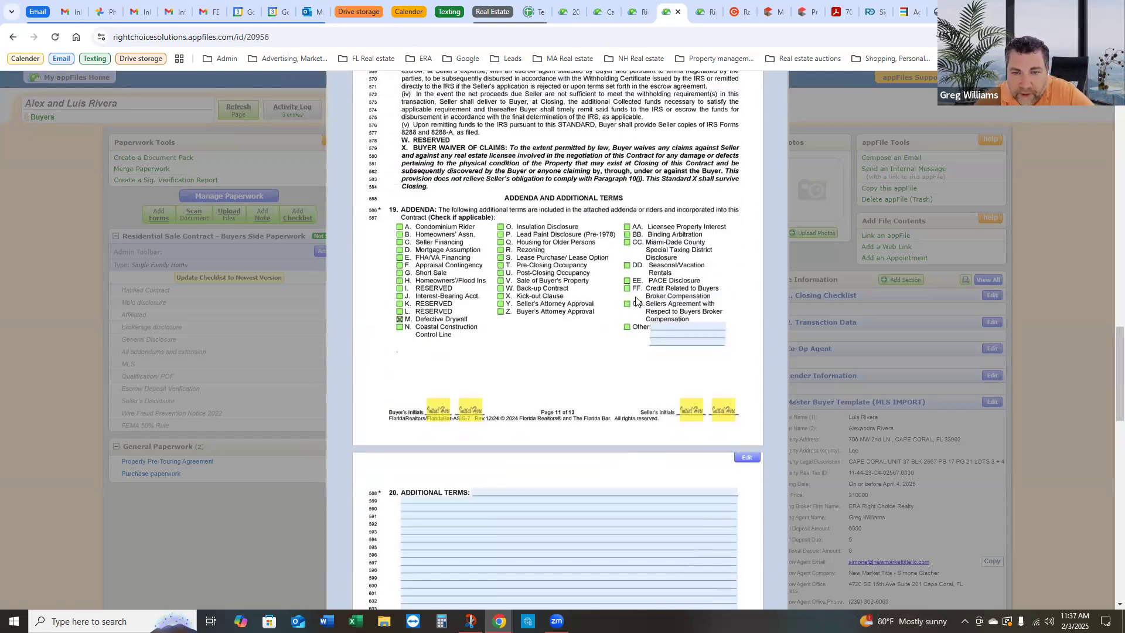
{"action": "left_click", "coordinate": [627, 289]}
{"action": "left_click", "coordinate": [627, 289]}
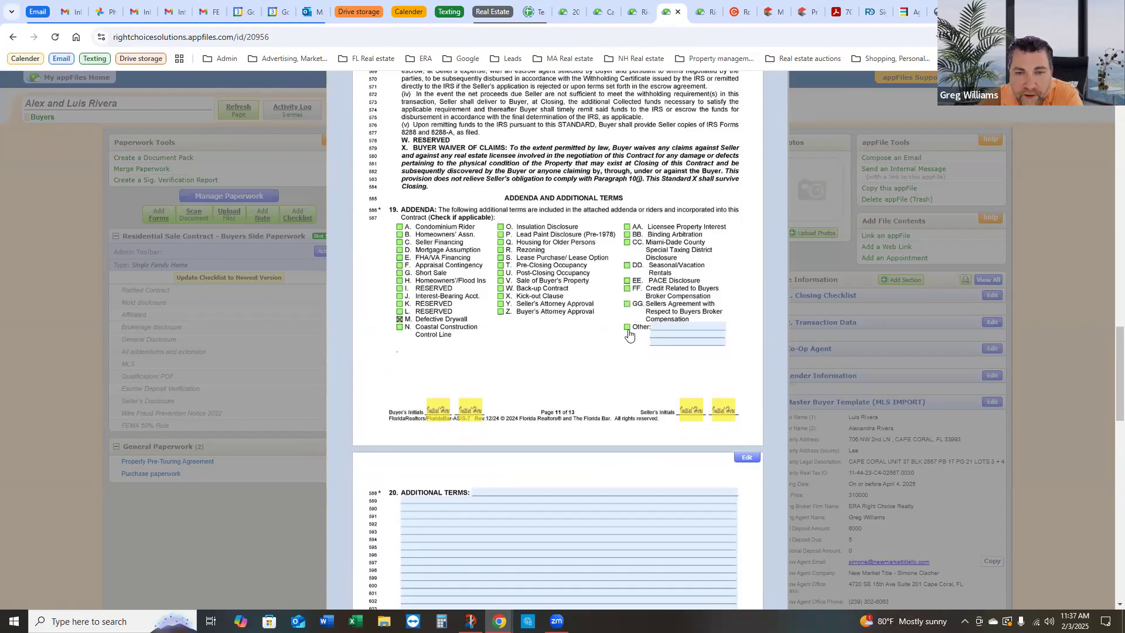
{"action": "left_click", "coordinate": [627, 327]}
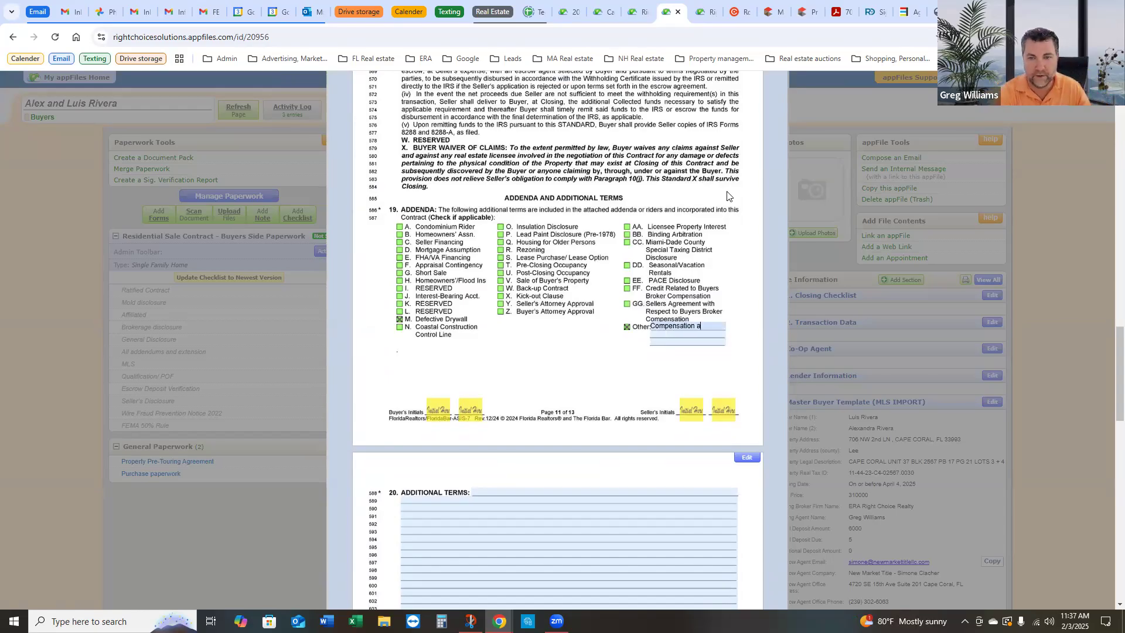
{"action": "type", "text": "m"}
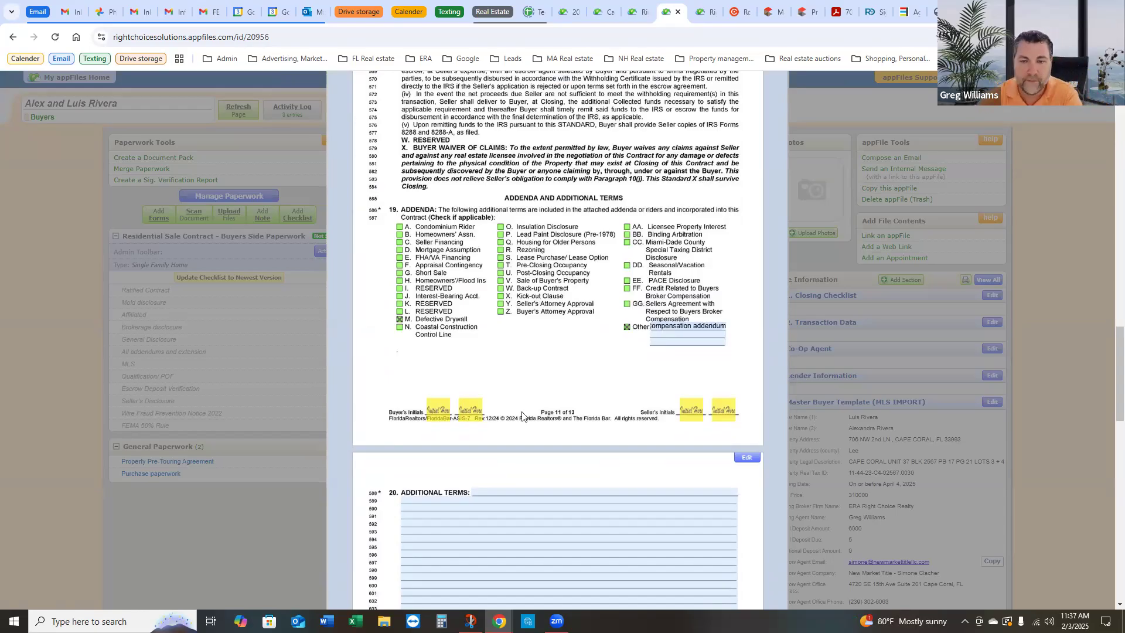
{"action": "left_click", "coordinate": [536, 377]}
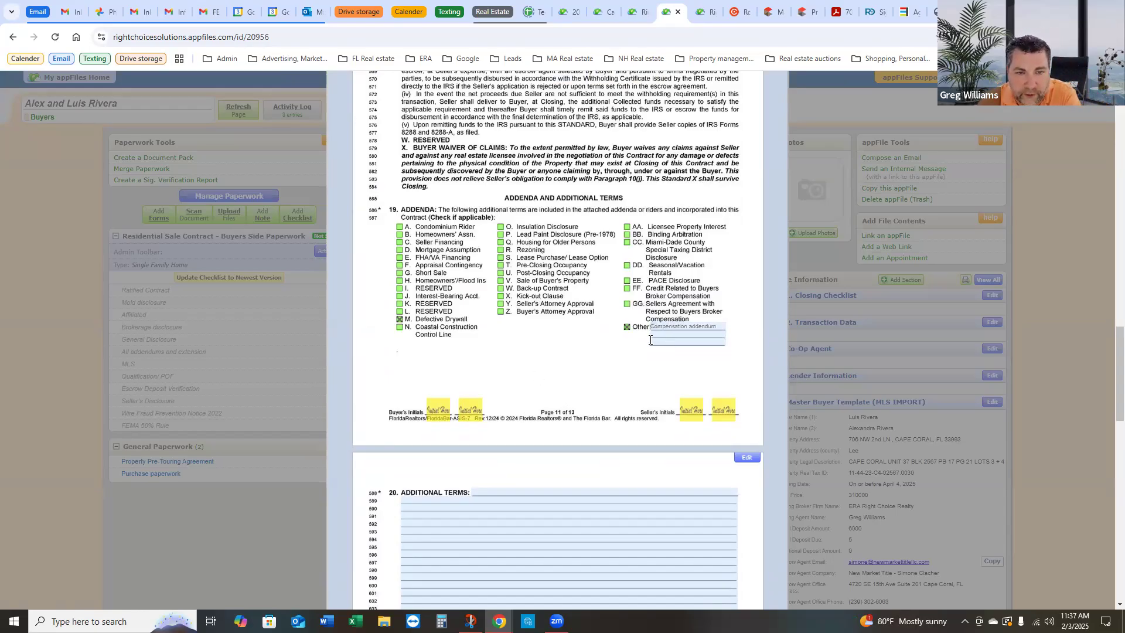
Step: Enter "-Seller to replace/repair broken window prior to closing." in the contract's Additional Terms
{"action": "scroll", "coordinate": [583, 354], "scroll_direction": "down", "scroll_amount": 2}
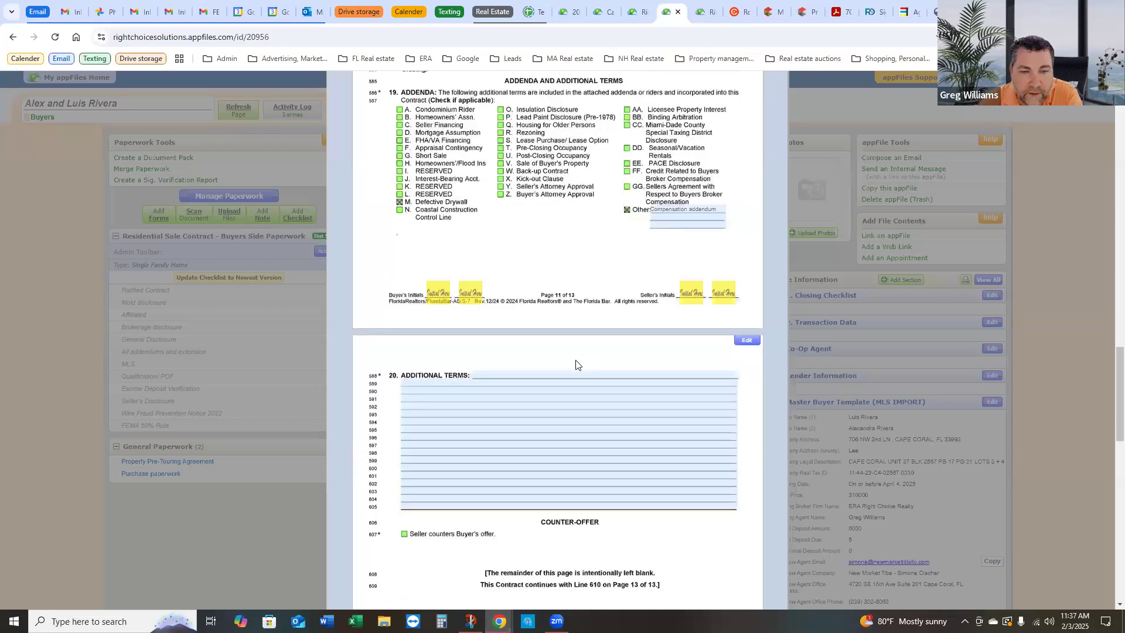
{"action": "left_click", "coordinate": [546, 377]}
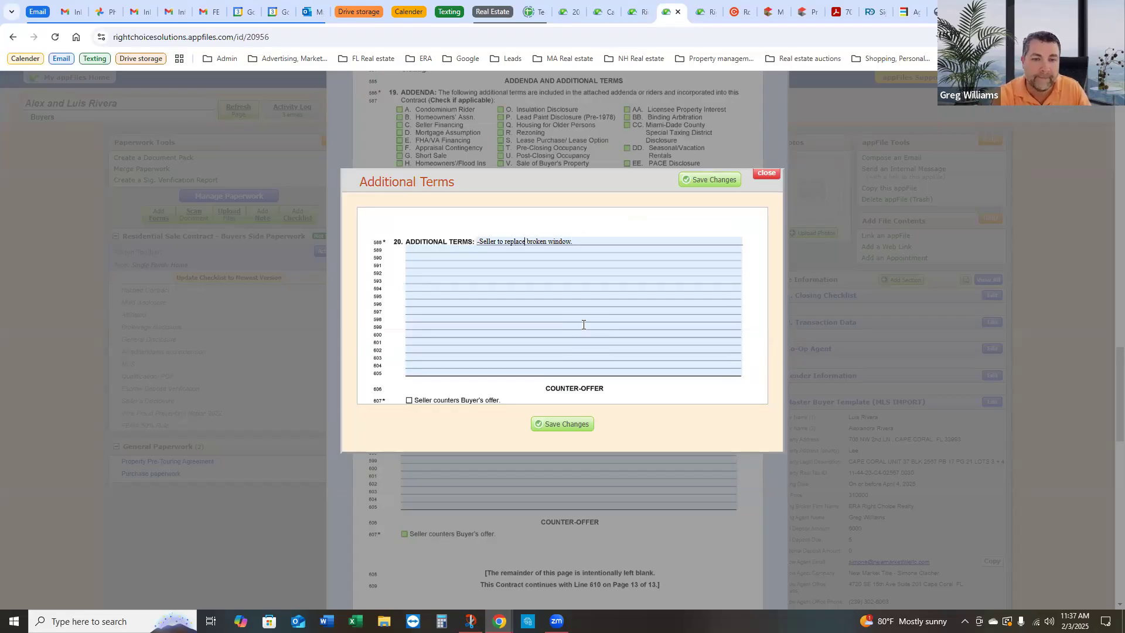
{"action": "type", "text": "/repair brok"}
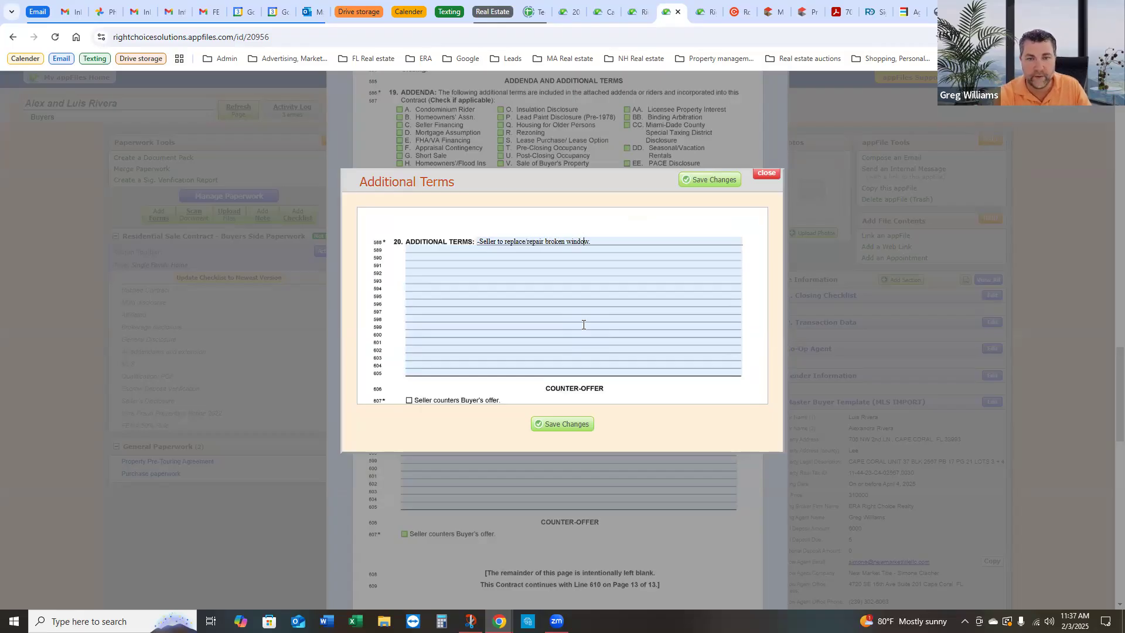
{"action": "type", "text": "en window pr"}
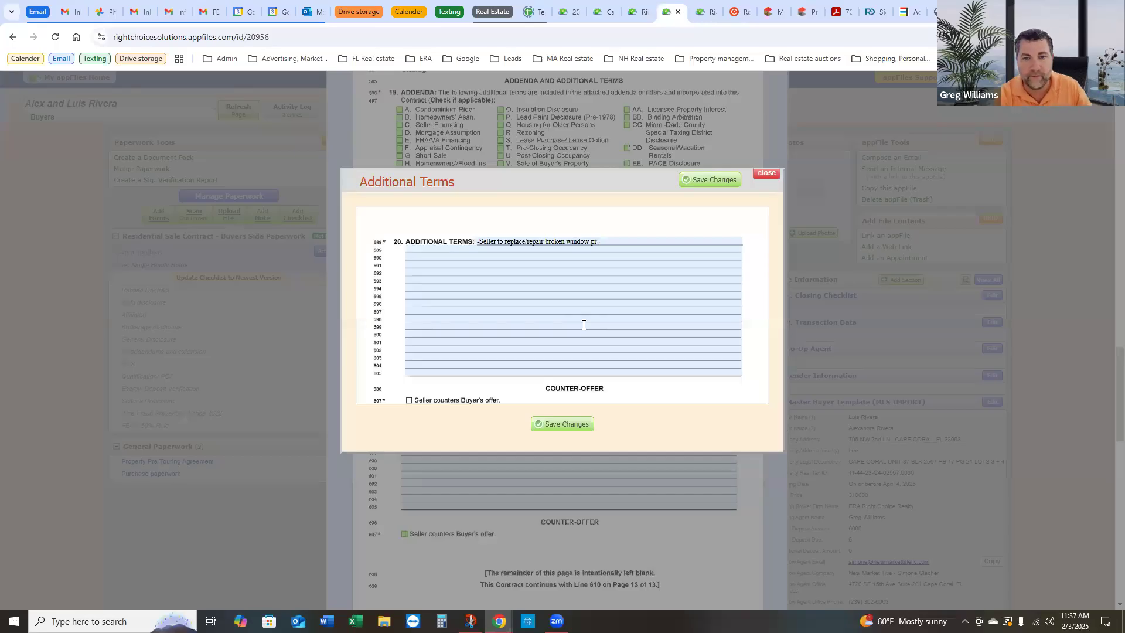
{"action": "type", "text": "ior to closing."}
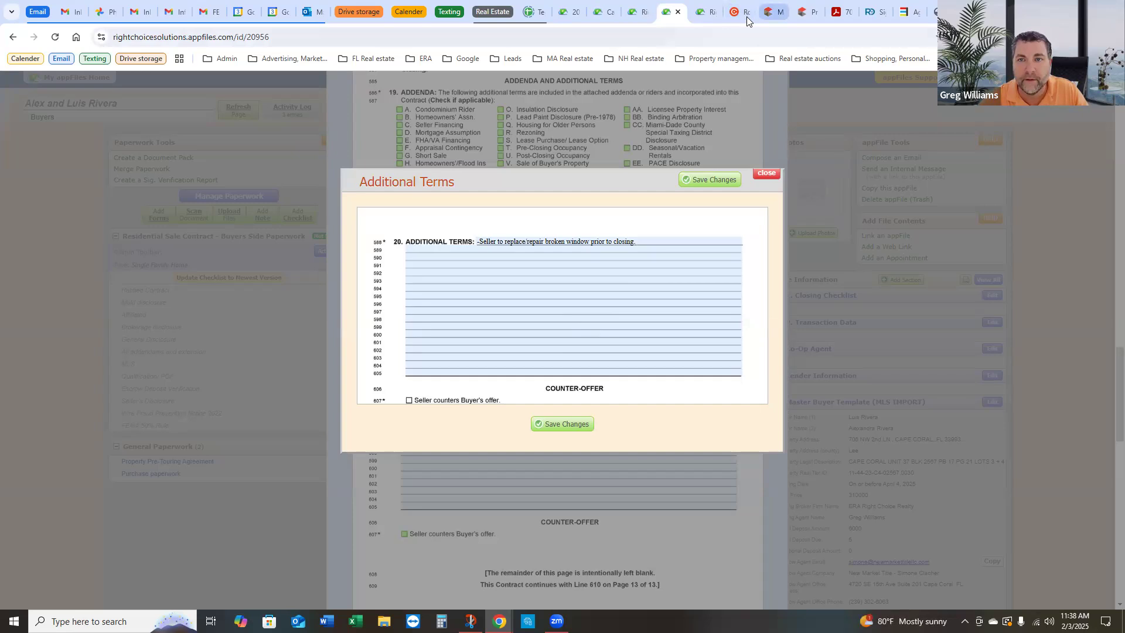
Step: Switch to the property's active listing in Matrix MLS and read its Confidential Information section
{"action": "left_click", "coordinate": [772, 11]}
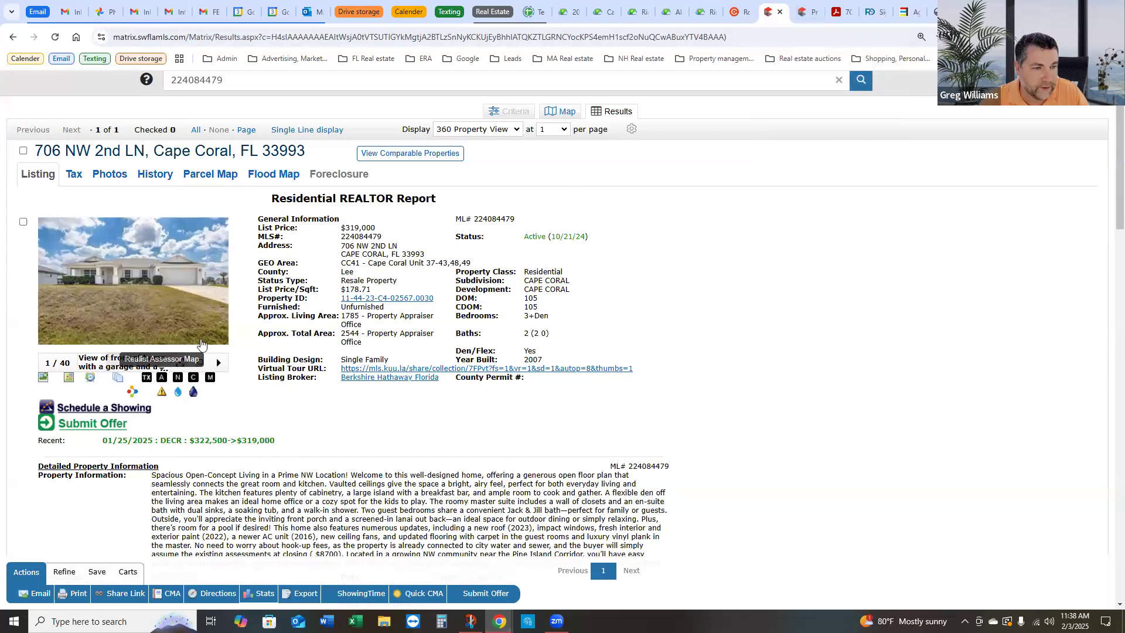
{"action": "scroll", "coordinate": [289, 463], "scroll_direction": "down", "scroll_amount": 20}
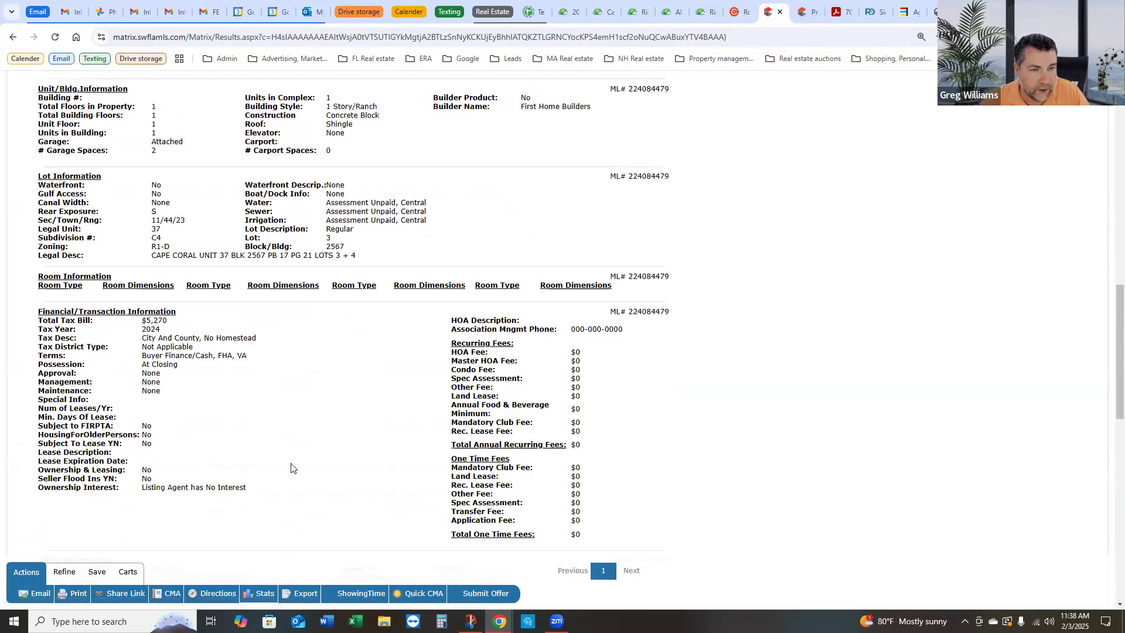
{"action": "scroll", "coordinate": [291, 463], "scroll_direction": "down", "scroll_amount": 3}
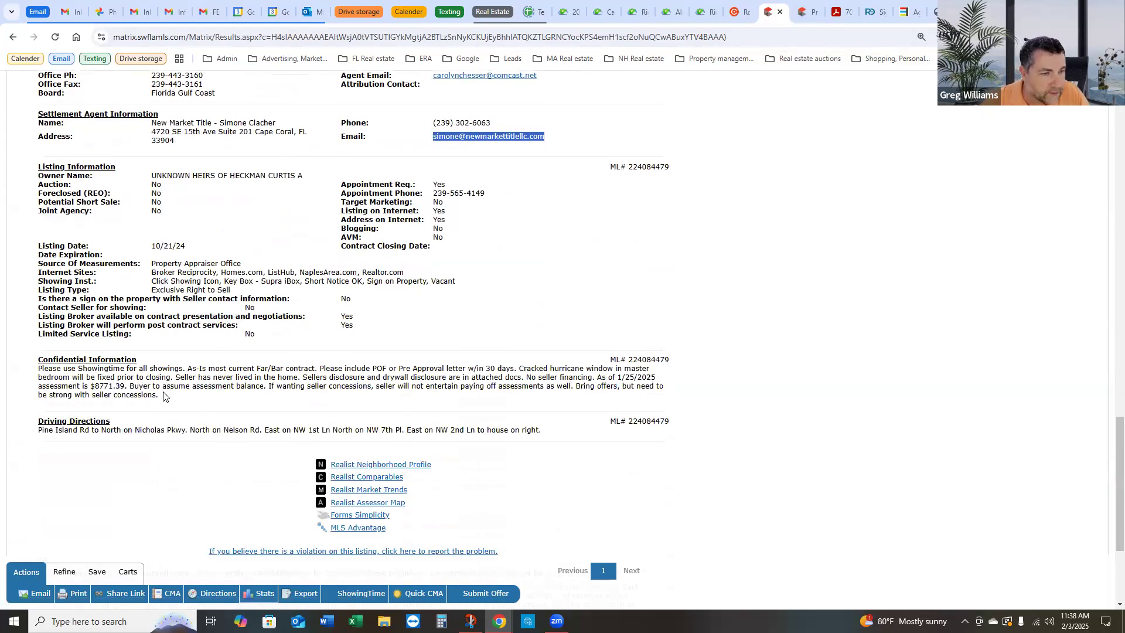
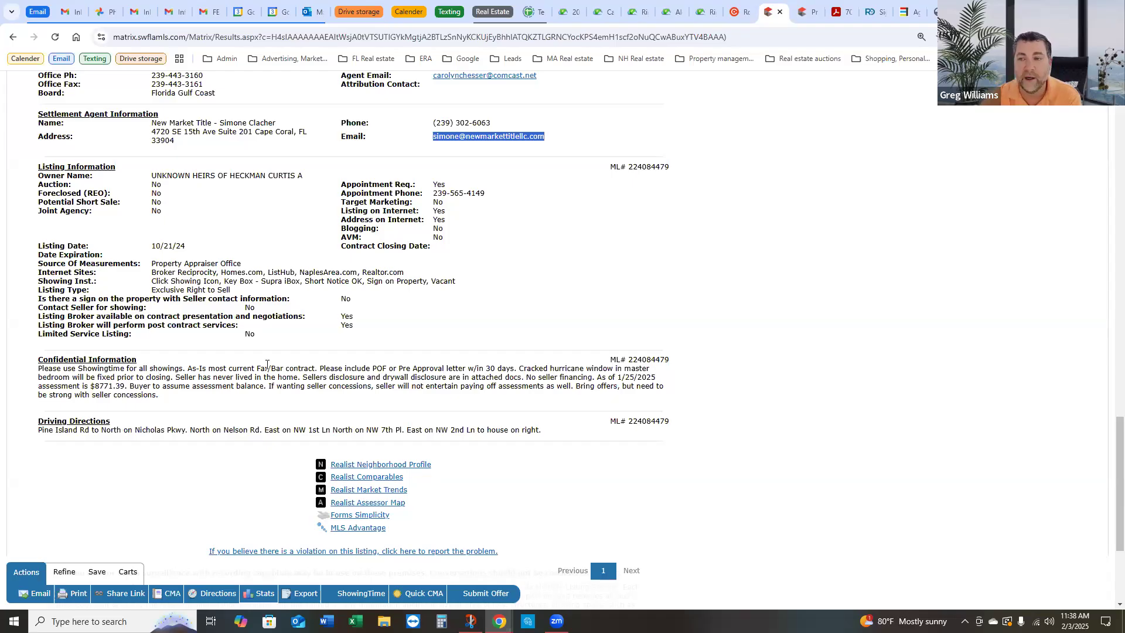
{"action": "left_click", "coordinate": [381, 465]}
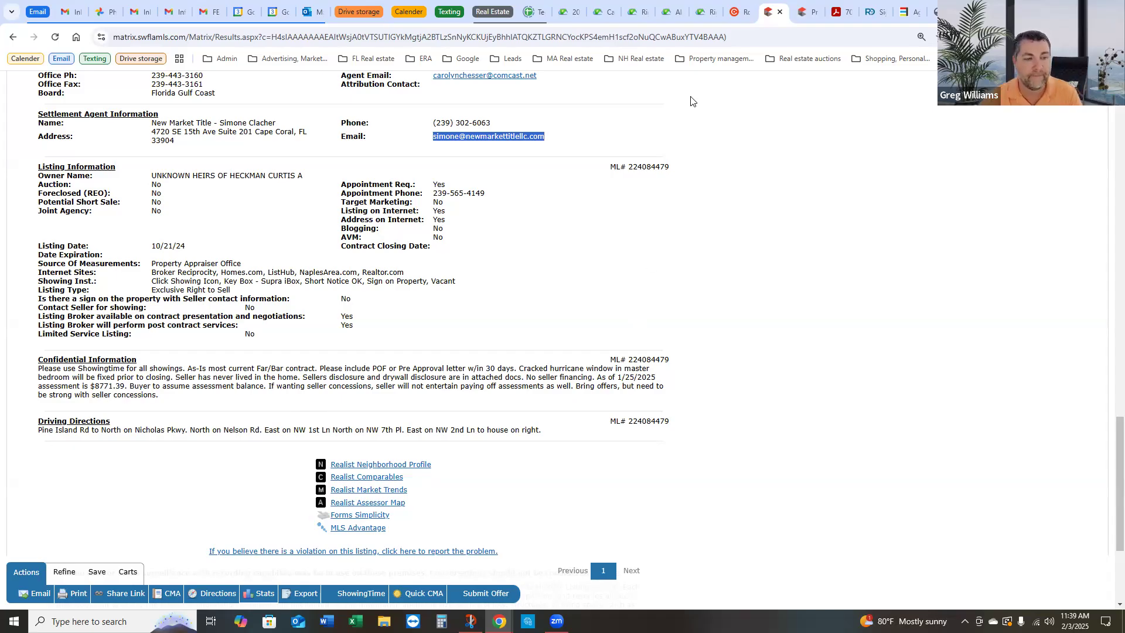
Step: Open the property's listing history, view the expired listing and read its Confidential Information section
{"action": "scroll", "coordinate": [379, 302], "scroll_direction": "up", "scroll_amount": 16}
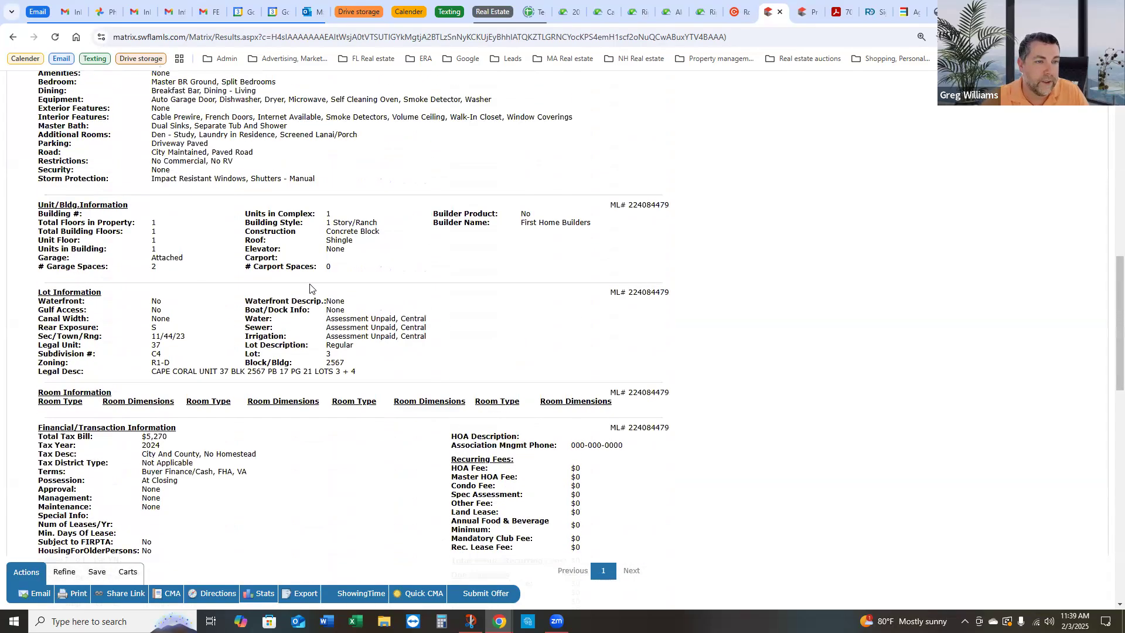
{"action": "scroll", "coordinate": [378, 302], "scroll_direction": "up", "scroll_amount": 4}
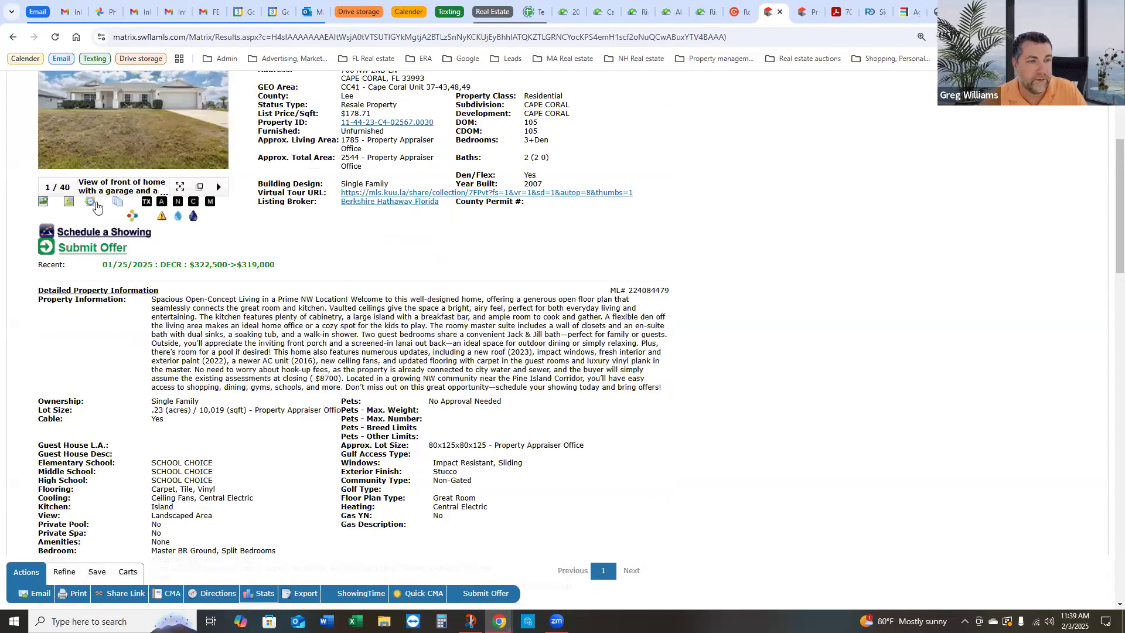
{"action": "left_click", "coordinate": [87, 206]}
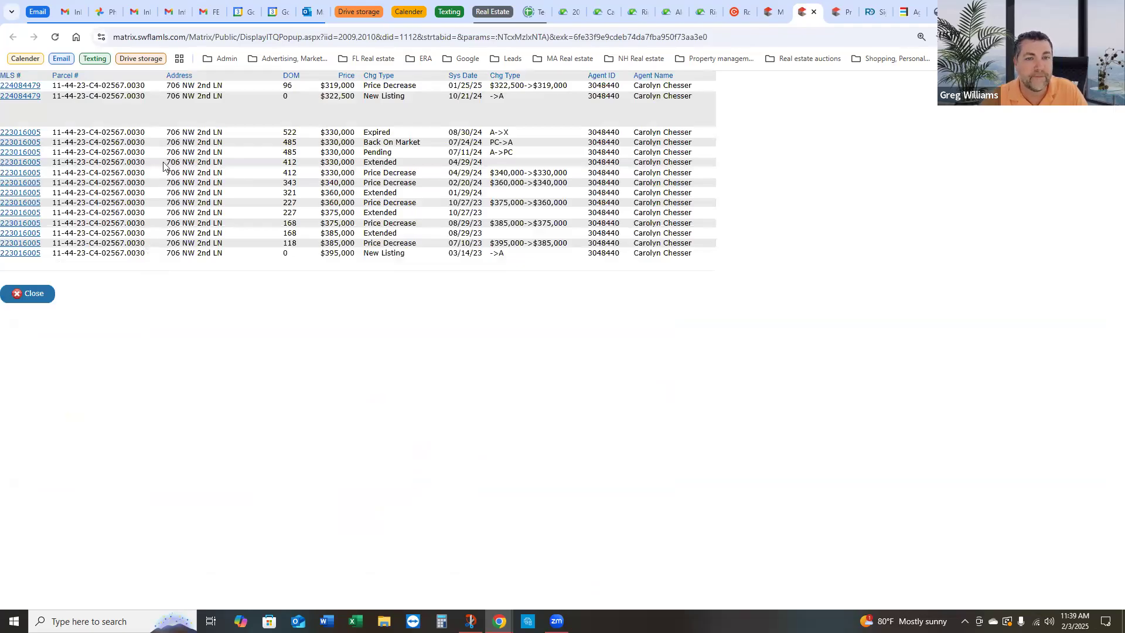
{"action": "left_click", "coordinate": [20, 134]}
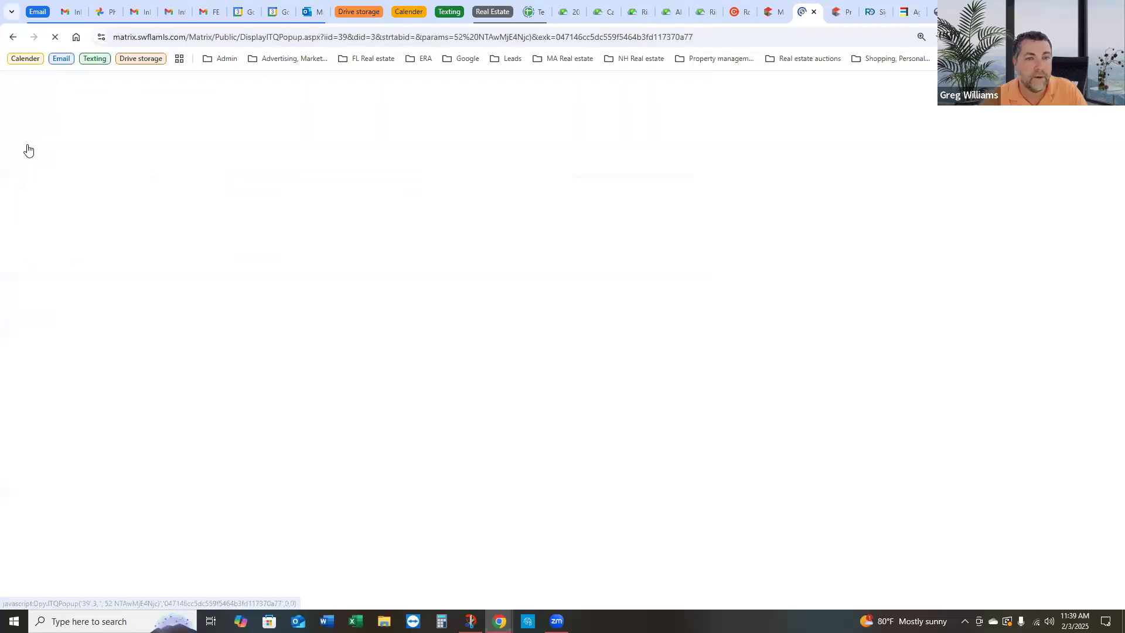
{"action": "scroll", "coordinate": [215, 347], "scroll_direction": "down", "scroll_amount": 20}
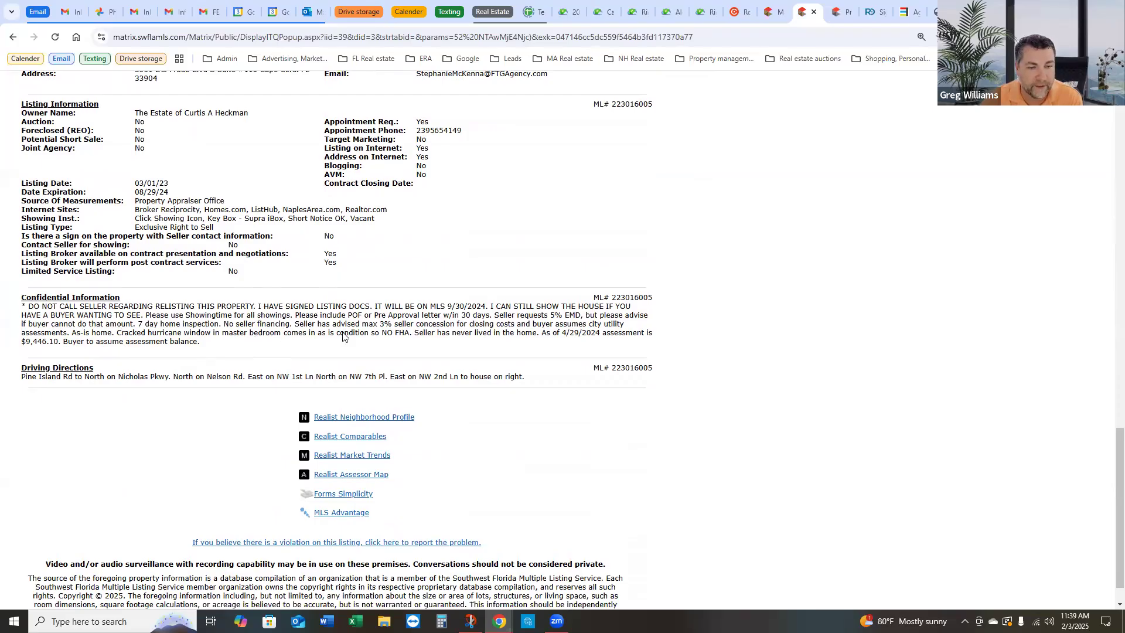
Step: Return to the contract and add the Additional Terms line "-Seller shall pay off water/sewer assessments in full. As of 1/25 that amount was"
{"action": "scroll", "coordinate": [492, 375], "scroll_direction": "up", "scroll_amount": 15}
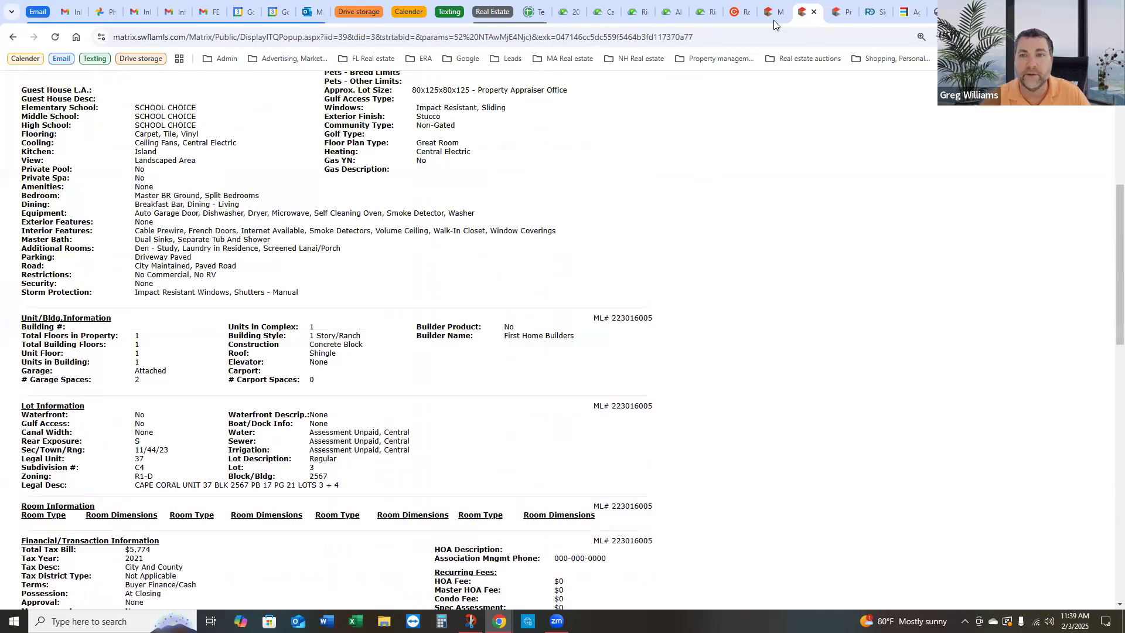
{"action": "left_click", "coordinate": [715, 20]}
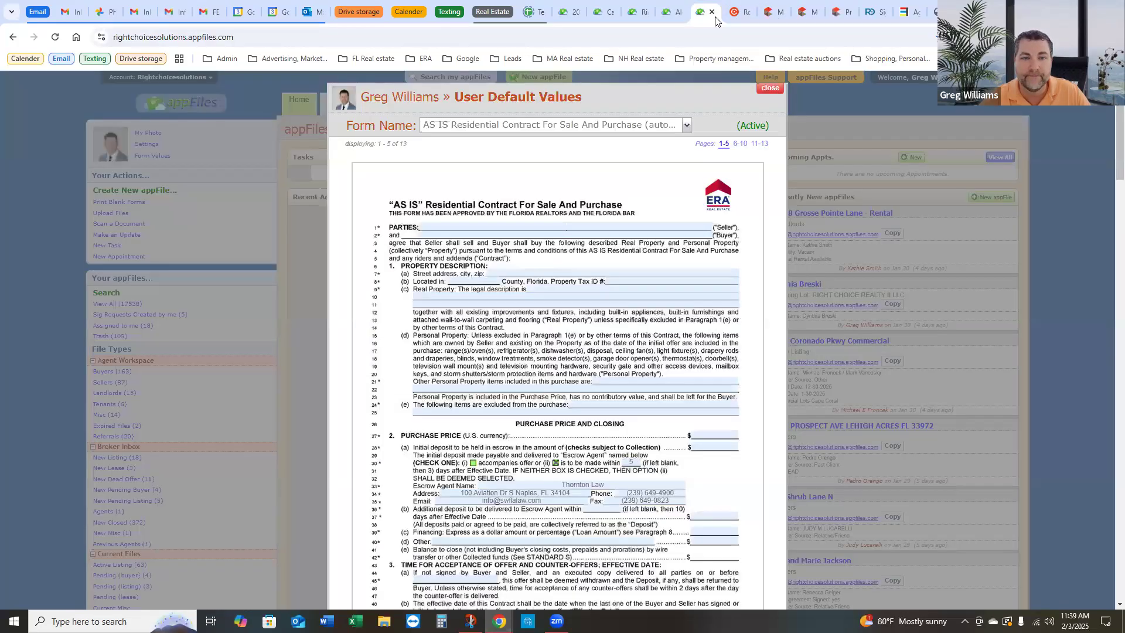
{"action": "left_click", "coordinate": [675, 17]}
{"action": "key", "text": "Return"}
{"action": "type", "text": "-Seller "}
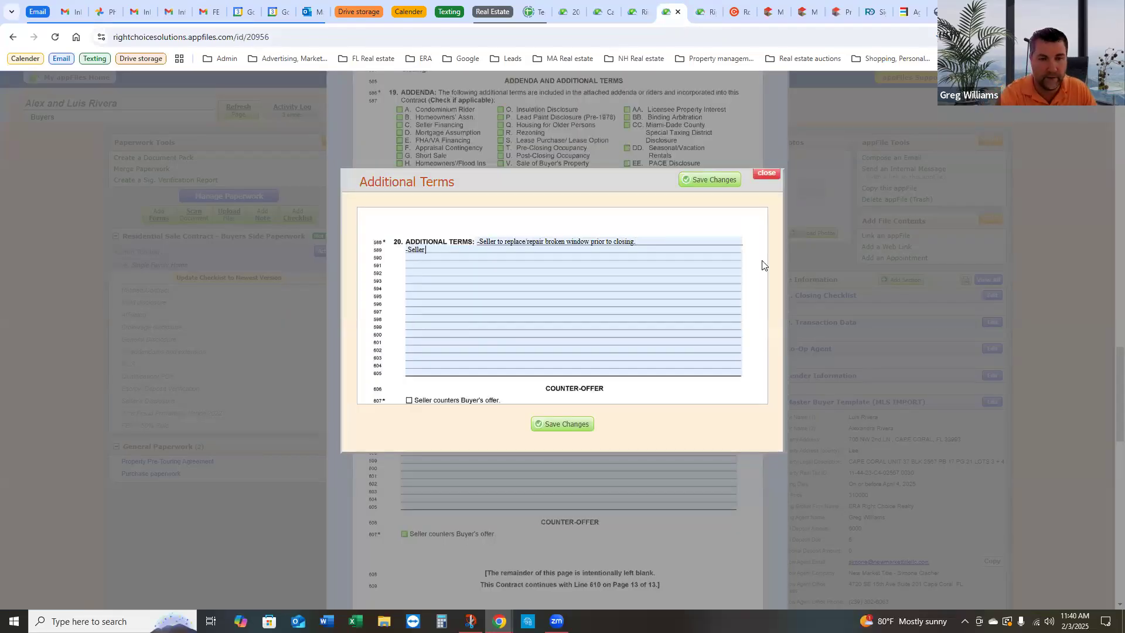
{"action": "type", "text": "shall pay off"}
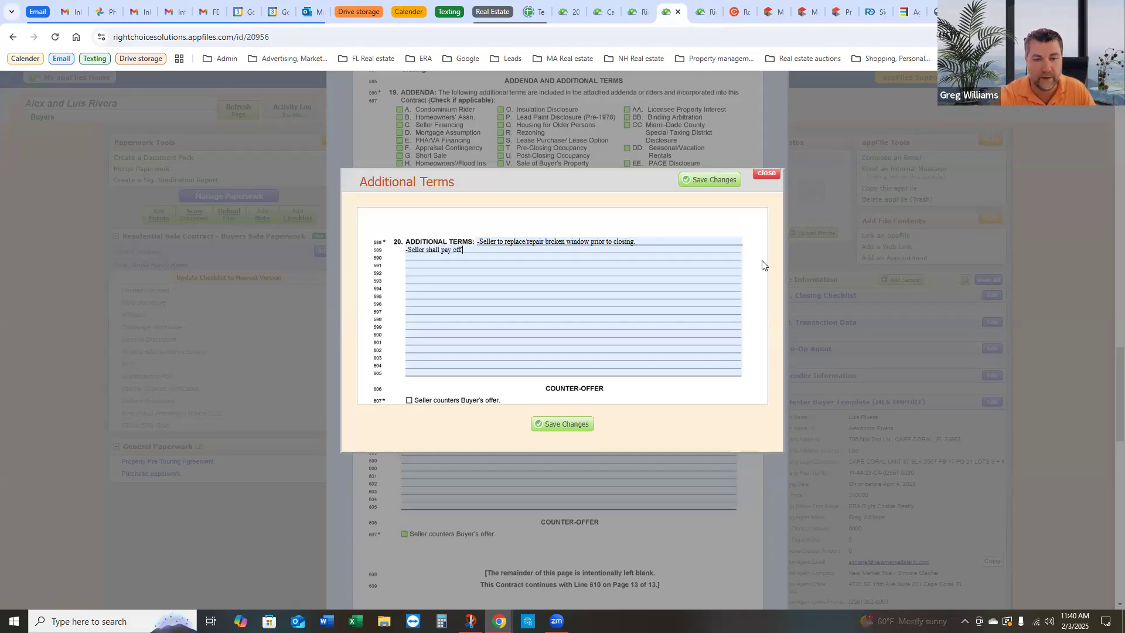
{"action": "type", "text": " water/sewer as"}
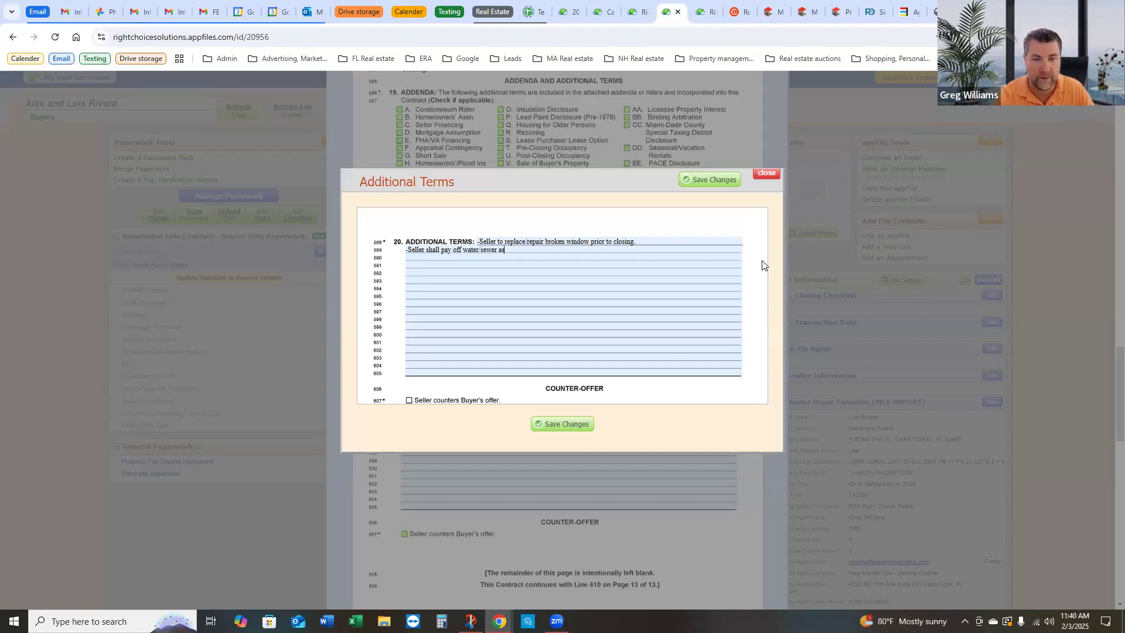
{"action": "type", "text": "sessments"}
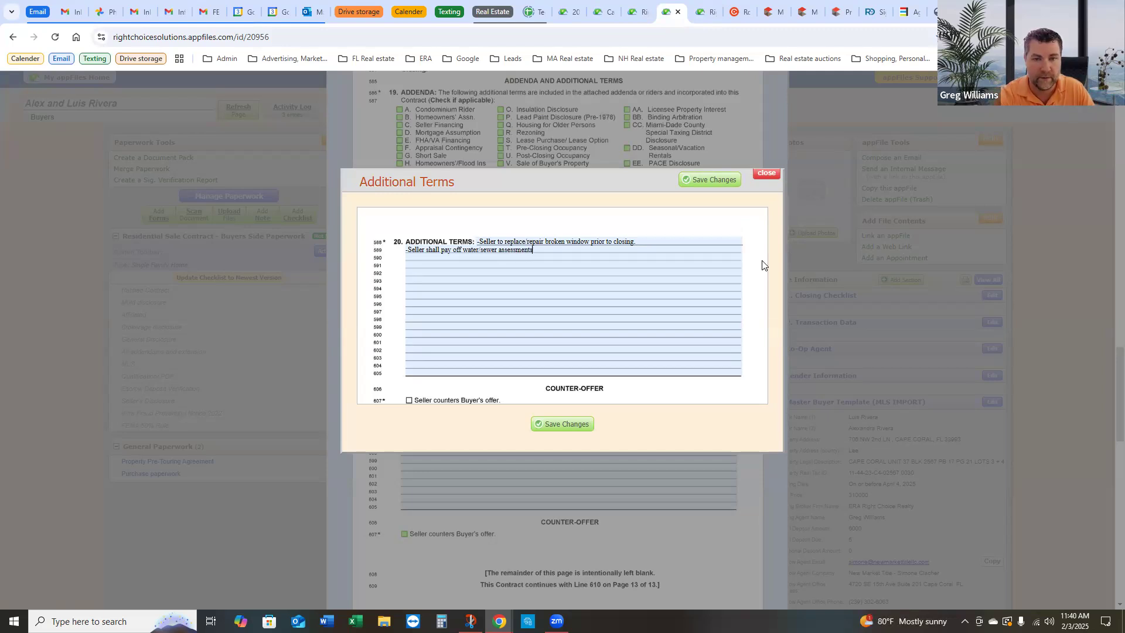
{"action": "type", "text": " in full."}
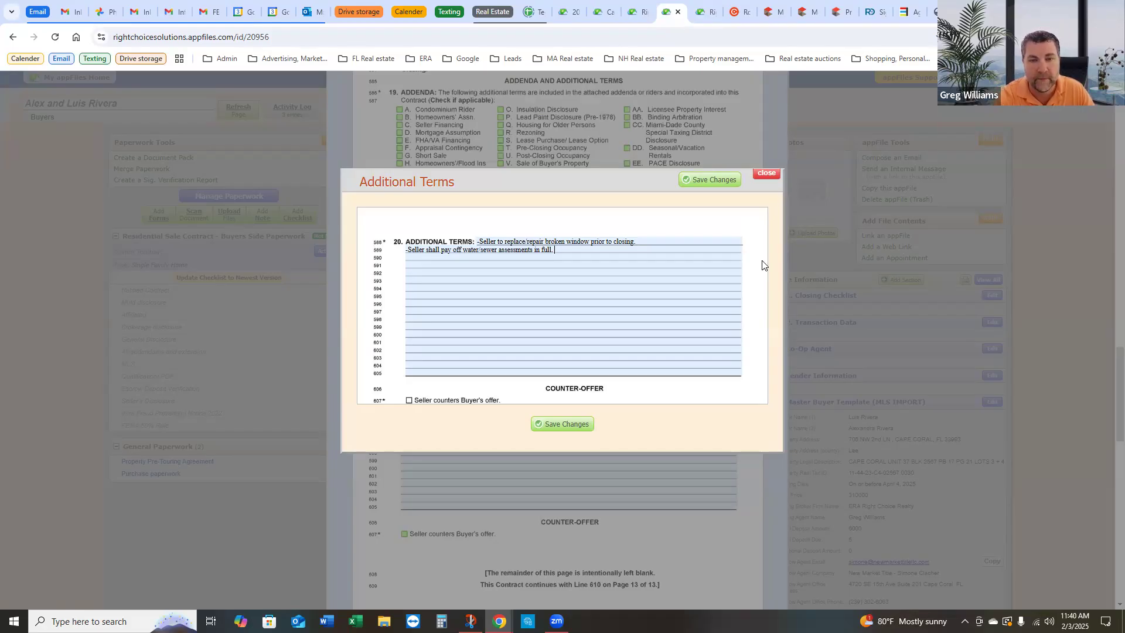
{"action": "type", "text": "As of 1/2"}
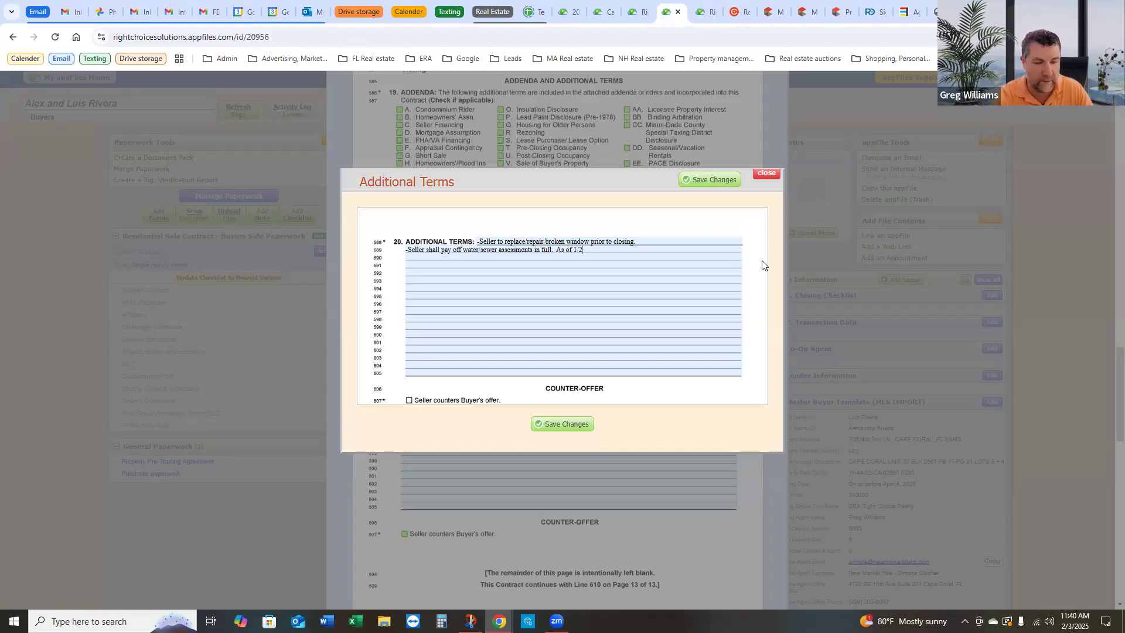
{"action": "type", "text": "5 that amount was"}
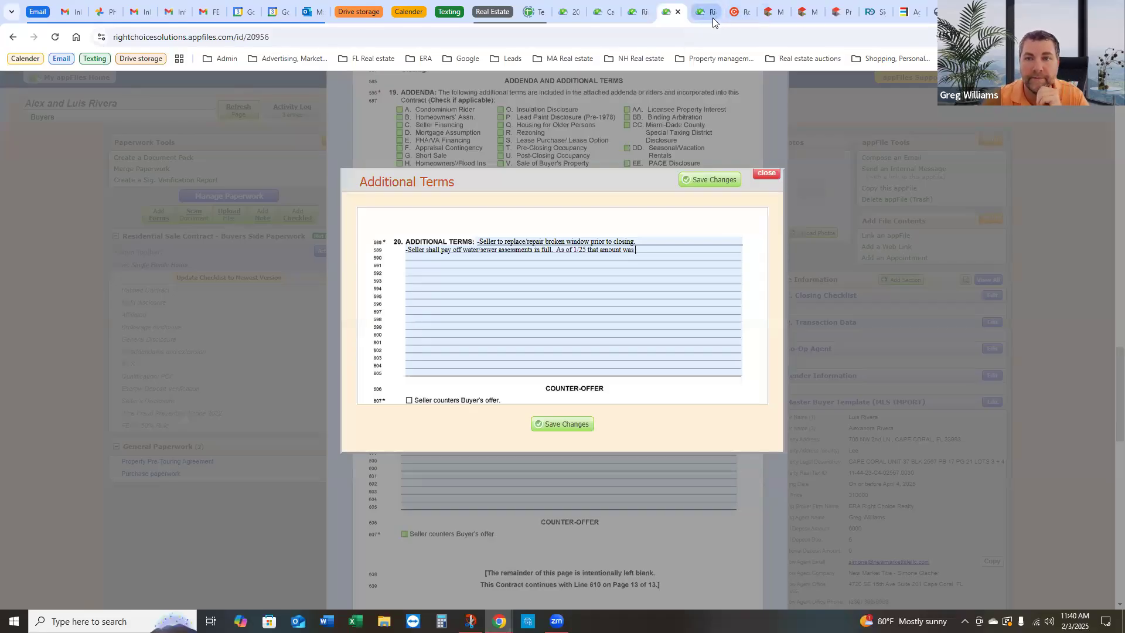
Step: Recheck the assessment details in the expired listing's Confidential Information, then close the expired listing and its history
{"action": "left_click", "coordinate": [804, 21]}
{"action": "scroll", "coordinate": [528, 328], "scroll_direction": "down", "scroll_amount": 10}
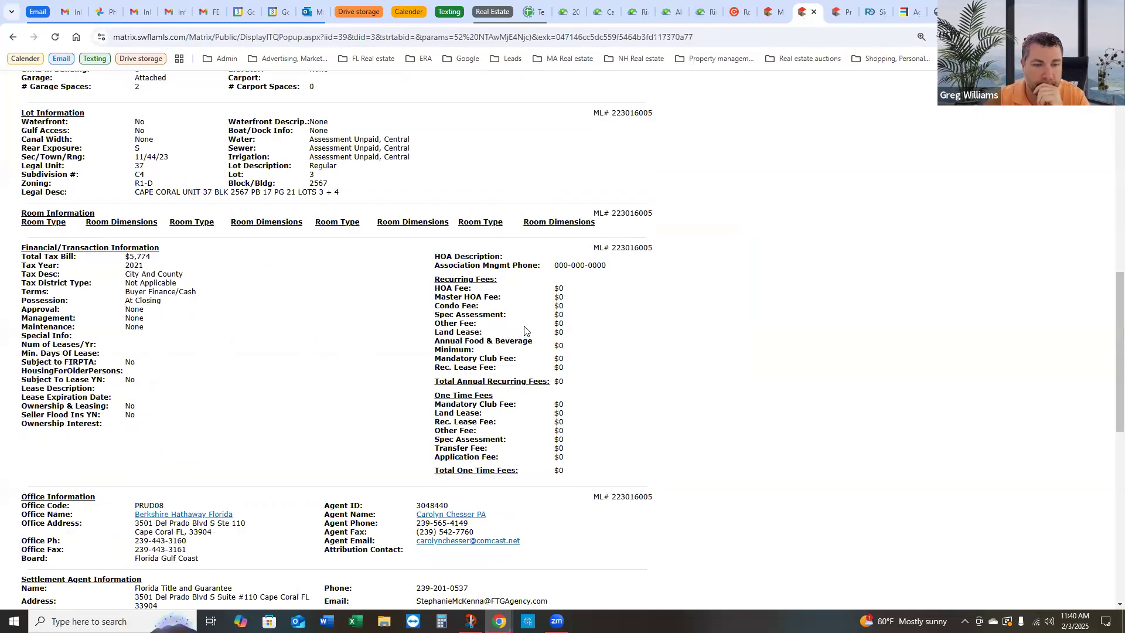
{"action": "scroll", "coordinate": [477, 358], "scroll_direction": "down", "scroll_amount": 1}
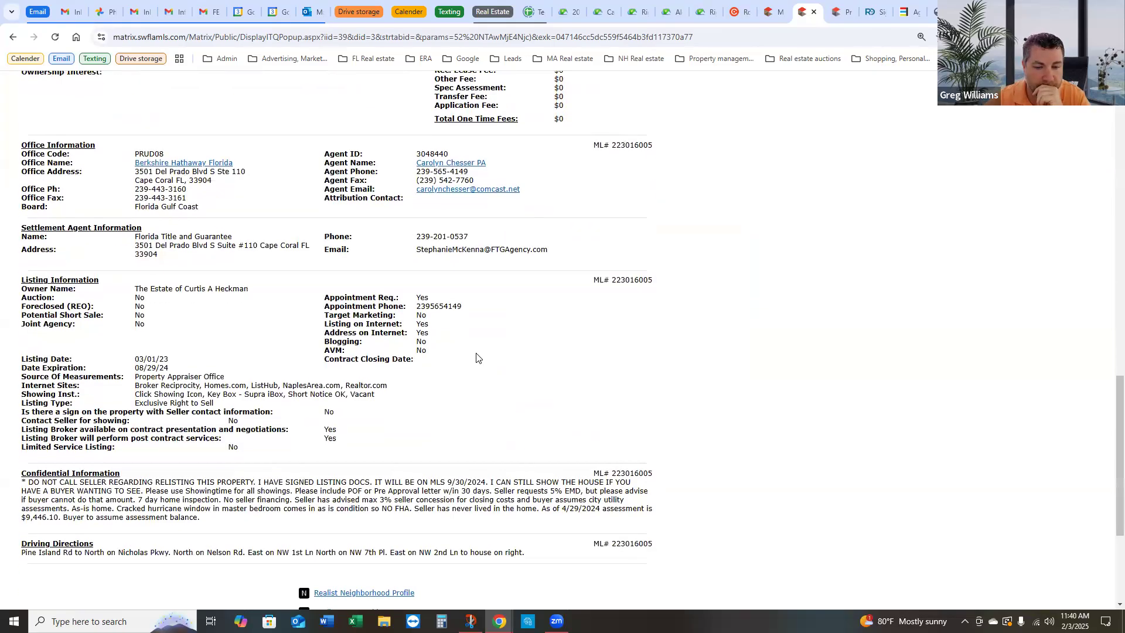
{"action": "scroll", "coordinate": [477, 359], "scroll_direction": "down", "scroll_amount": 1}
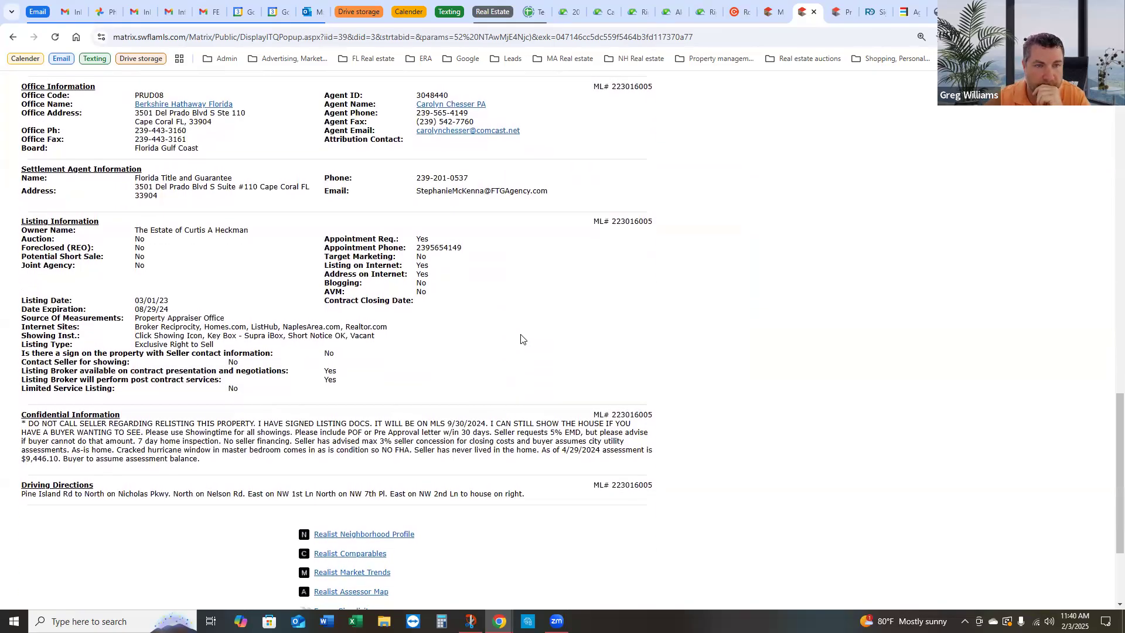
{"action": "scroll", "coordinate": [523, 348], "scroll_direction": "up", "scroll_amount": 20}
{"action": "left_click", "coordinate": [814, 12]}
{"action": "left_click", "coordinate": [814, 12]}
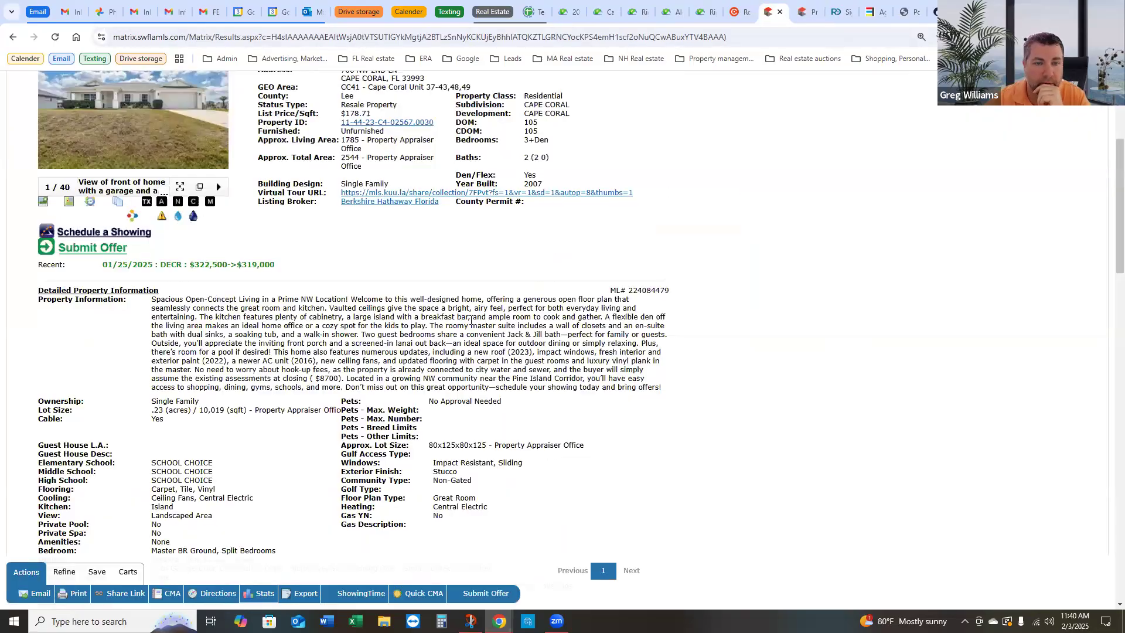
Step: Copy the assessment amount $8771.39 from the active listing's Confidential Information section
{"action": "scroll", "coordinate": [462, 390], "scroll_direction": "down", "scroll_amount": 15}
{"action": "scroll", "coordinate": [462, 389], "scroll_direction": "down", "scroll_amount": 4}
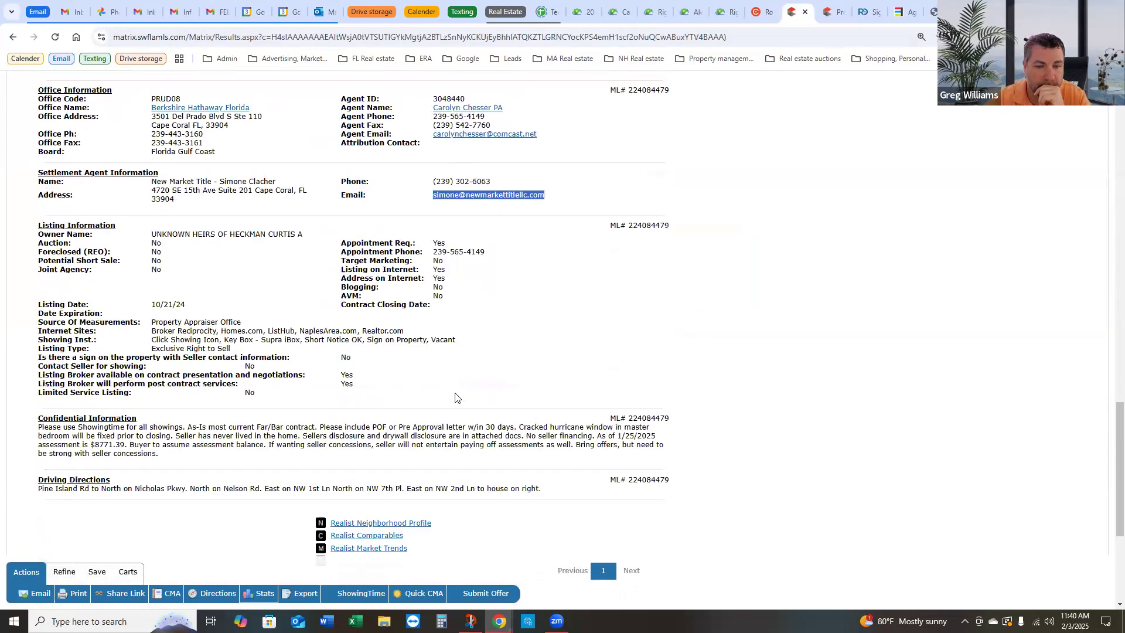
{"action": "left_click_drag", "start_coordinate": [92, 445], "coordinate": [124, 445]}
{"action": "right_click", "coordinate": [122, 445]}
{"action": "left_click", "coordinate": [169, 458]}
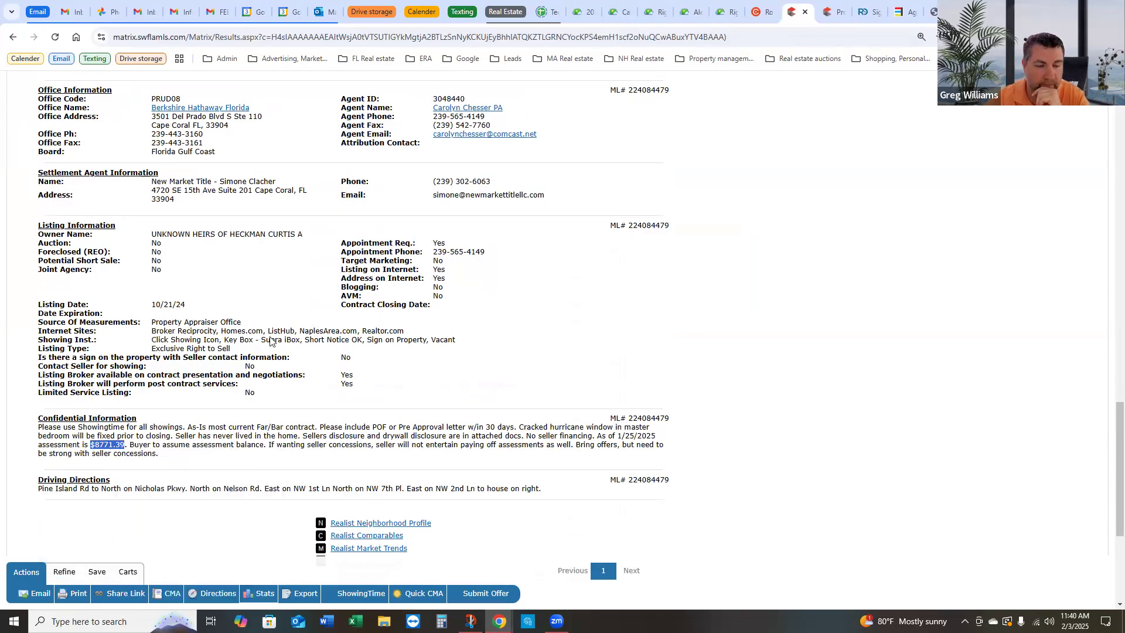
Step: Paste $8771.39 at the end of the assessment term in the contract and save the Additional Terms
{"action": "left_click", "coordinate": [689, 12]}
{"action": "left_click", "coordinate": [680, 305]}
{"action": "key", "text": "ctrl+v"}
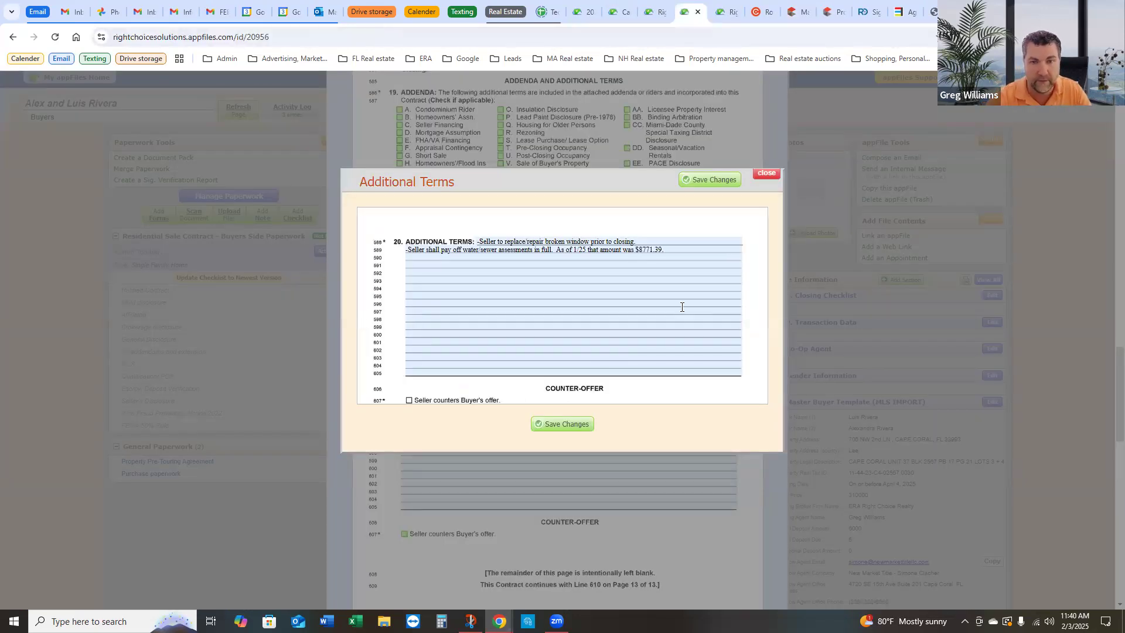
{"action": "left_click", "coordinate": [560, 424]}
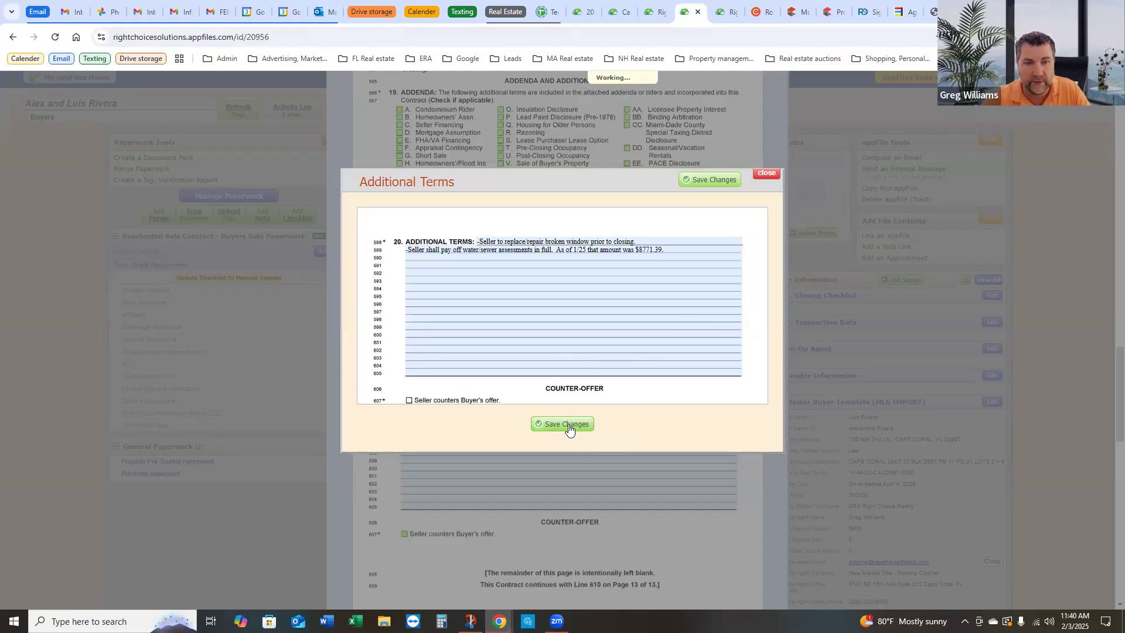
Step: Review the signature and broker details on the contract's last page and open pages 16-20 of the purchase paperwork
{"action": "scroll", "coordinate": [673, 449], "scroll_direction": "down", "scroll_amount": 13}
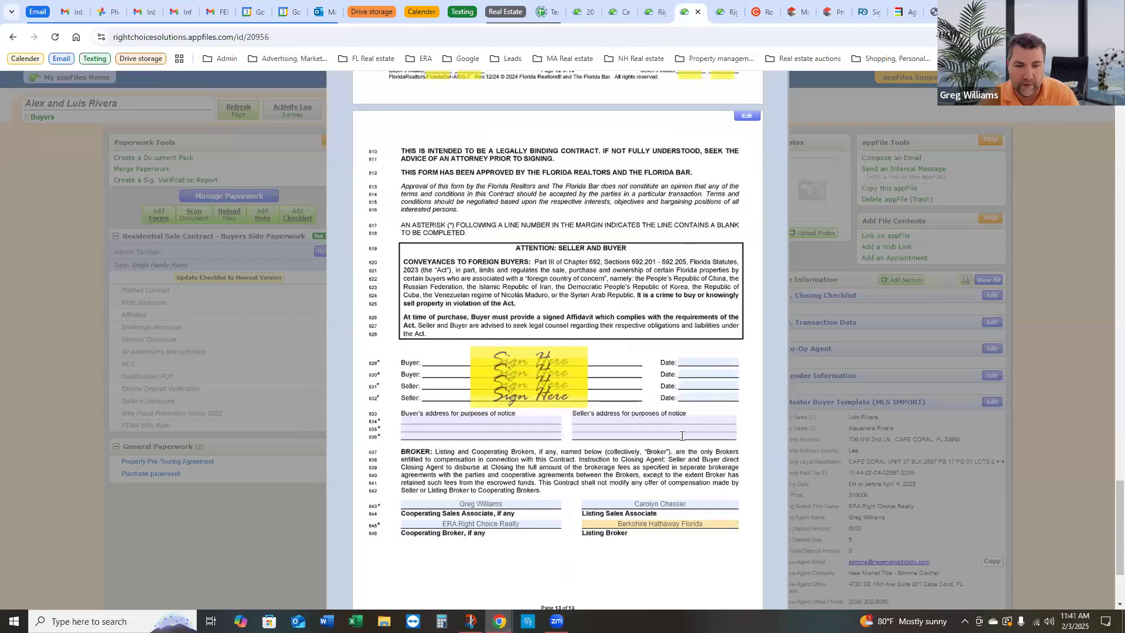
{"action": "scroll", "coordinate": [688, 450], "scroll_direction": "down", "scroll_amount": 1}
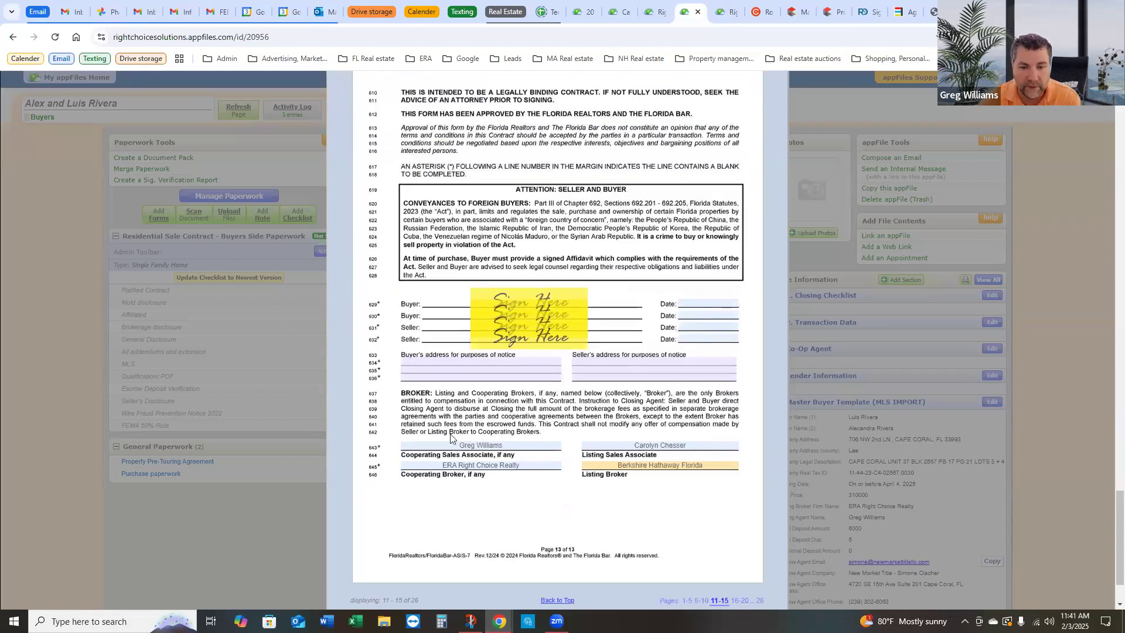
{"action": "scroll", "coordinate": [669, 499], "scroll_direction": "down", "scroll_amount": 1}
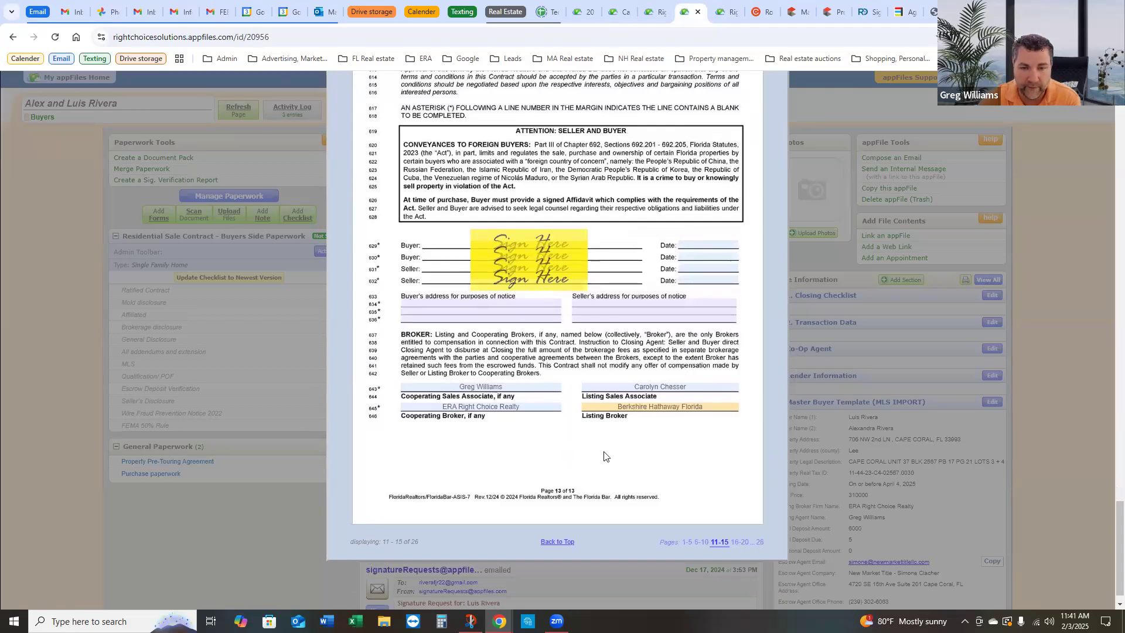
{"action": "scroll", "coordinate": [745, 531], "scroll_direction": "down", "scroll_amount": 1}
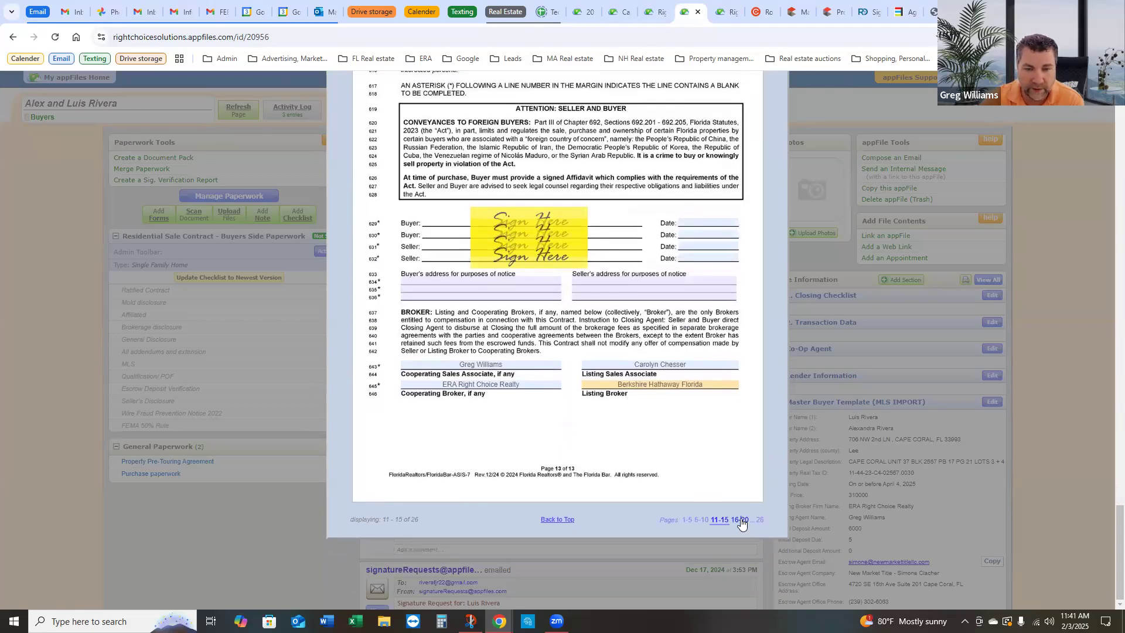
{"action": "left_click", "coordinate": [740, 519]}
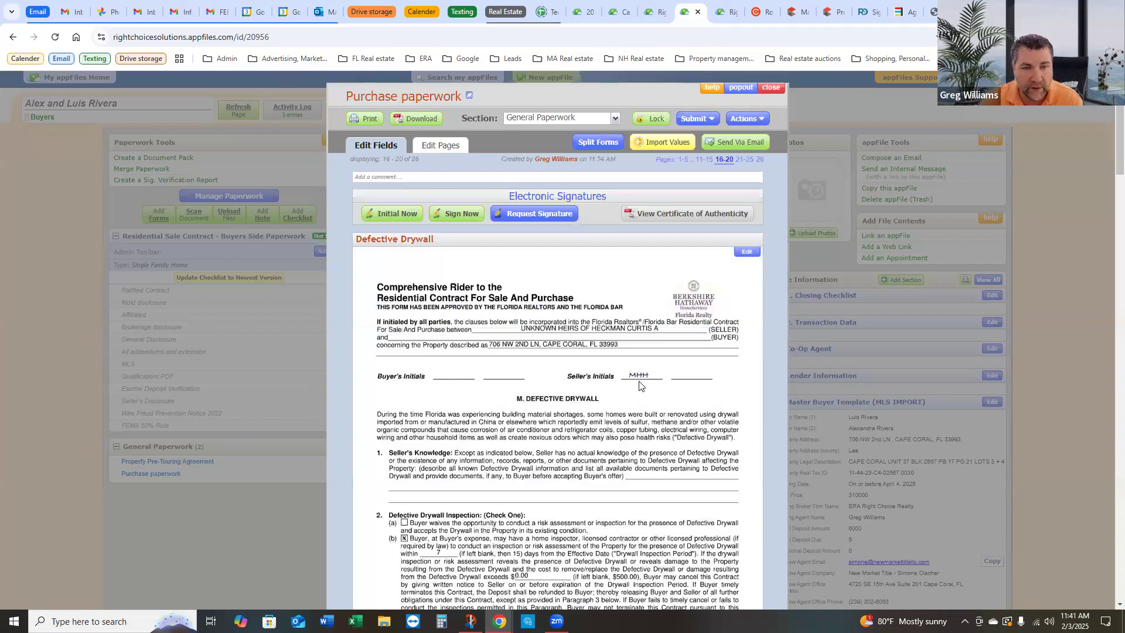
Step: Open the Defective Drywall rider for page editing and place a Buyer Initials field on the first buyer's initials line
{"action": "scroll", "coordinate": [588, 359], "scroll_direction": "down", "scroll_amount": 1}
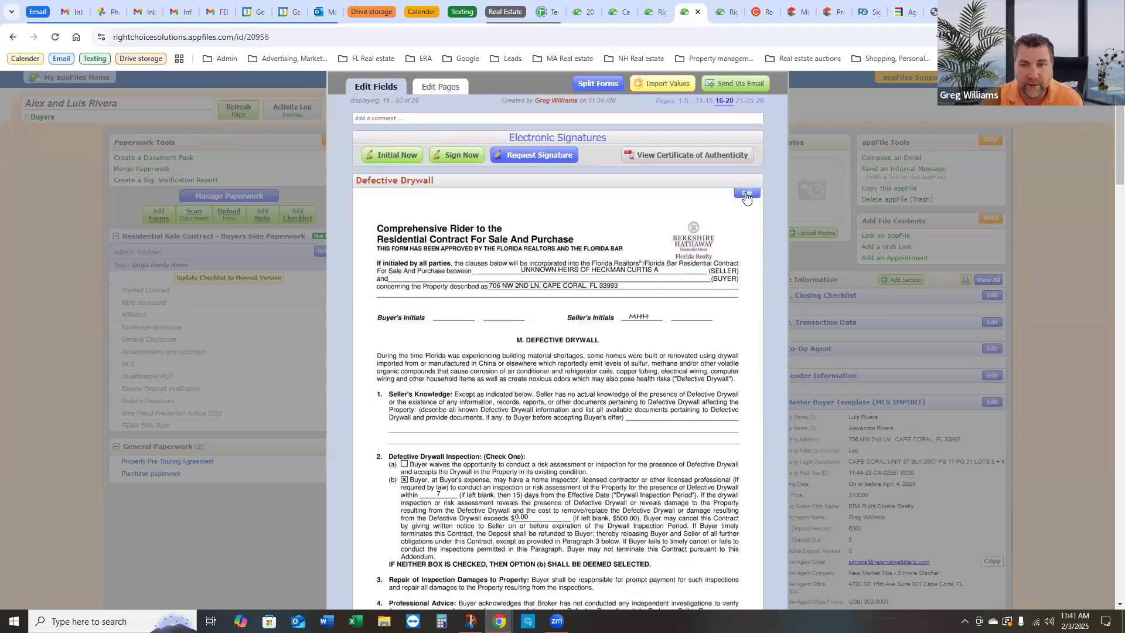
{"action": "scroll", "coordinate": [716, 252], "scroll_direction": "down", "scroll_amount": 1}
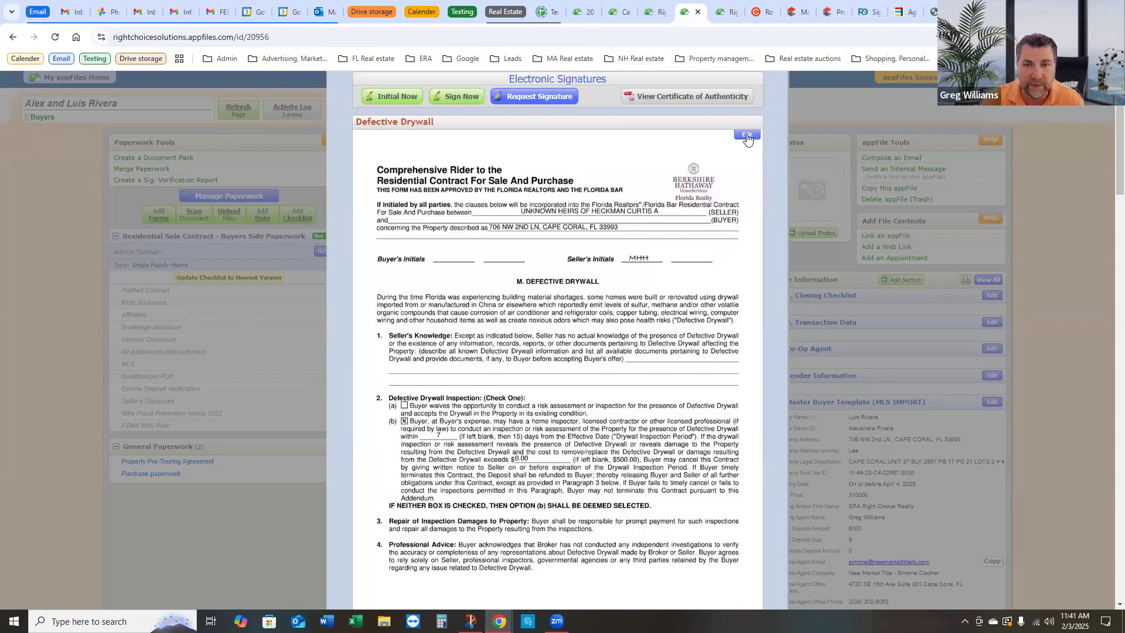
{"action": "left_click", "coordinate": [748, 136]}
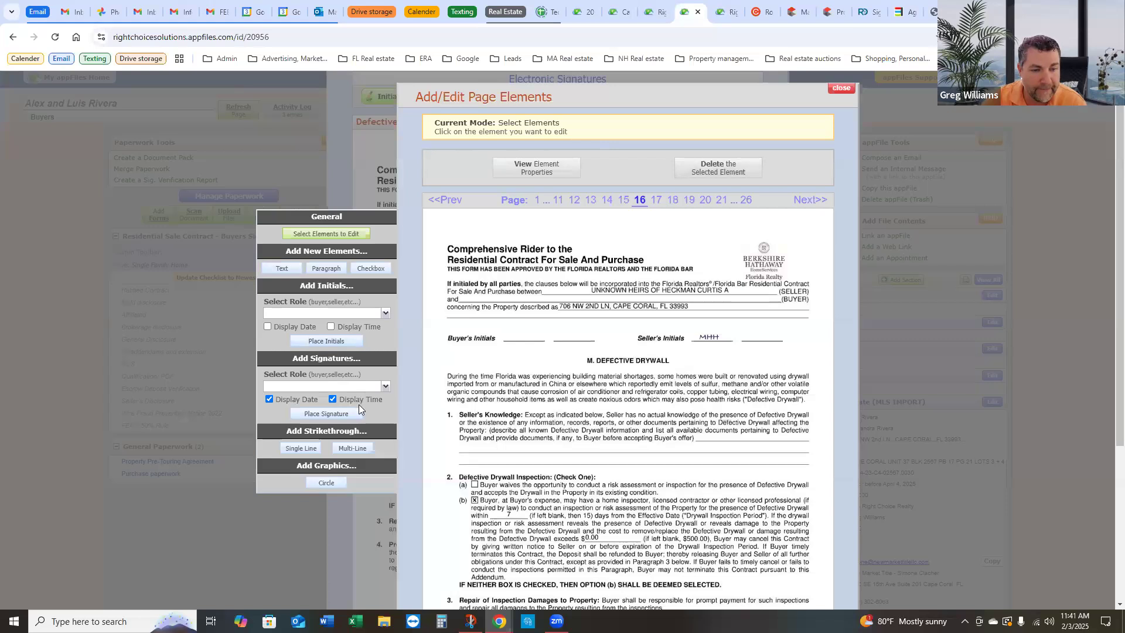
{"action": "left_click", "coordinate": [385, 313]}
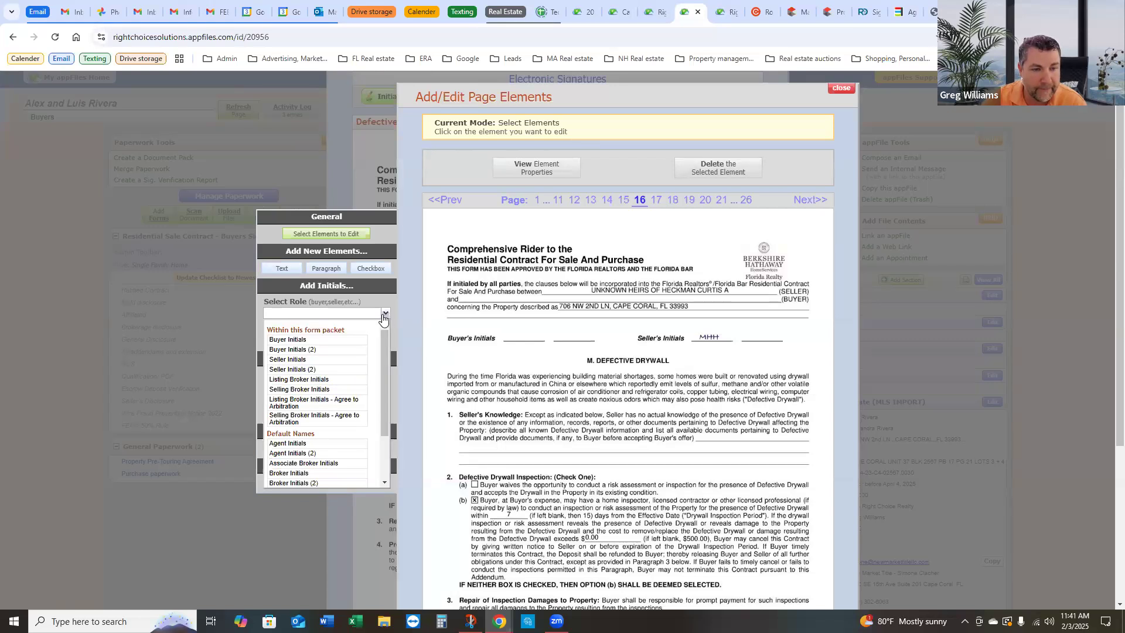
{"action": "left_click", "coordinate": [301, 340]}
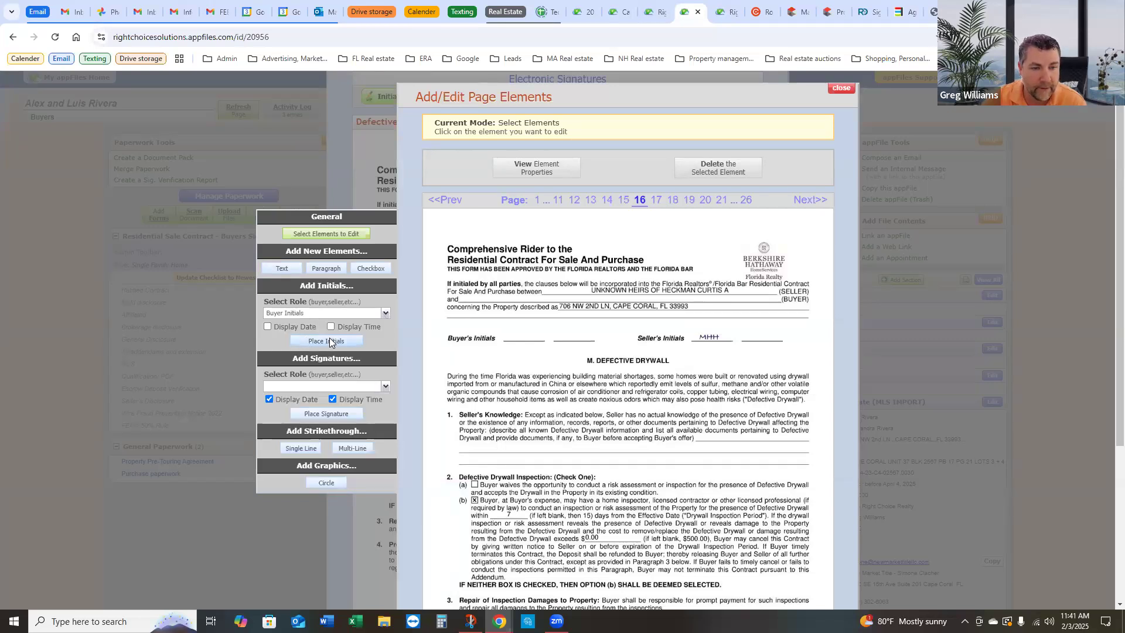
{"action": "left_click", "coordinate": [331, 343]}
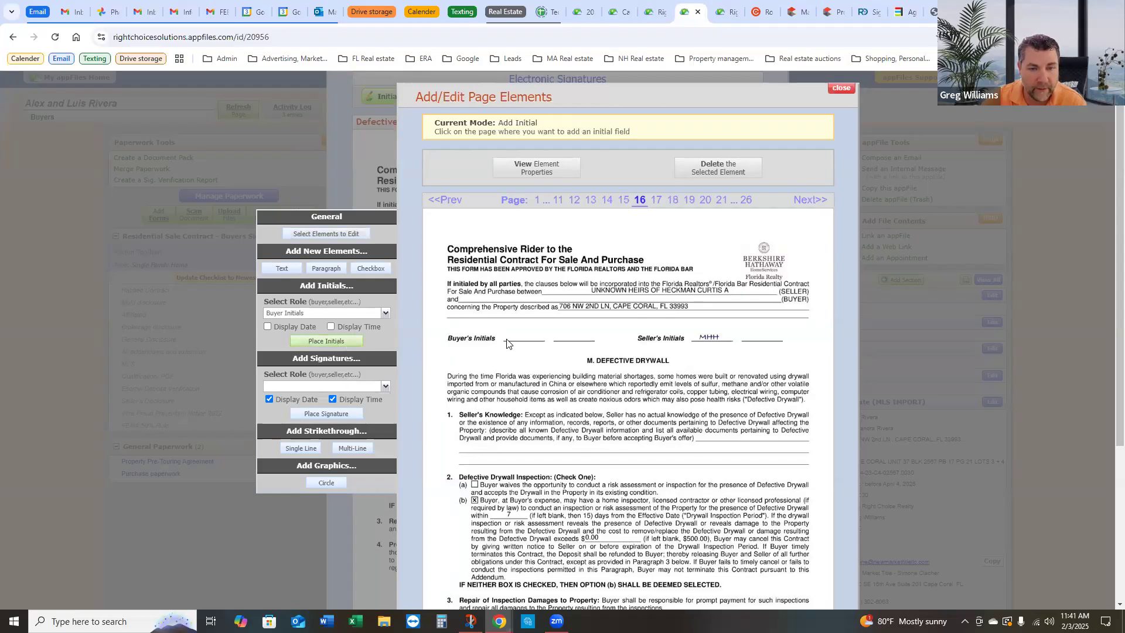
{"action": "left_click", "coordinate": [511, 344]}
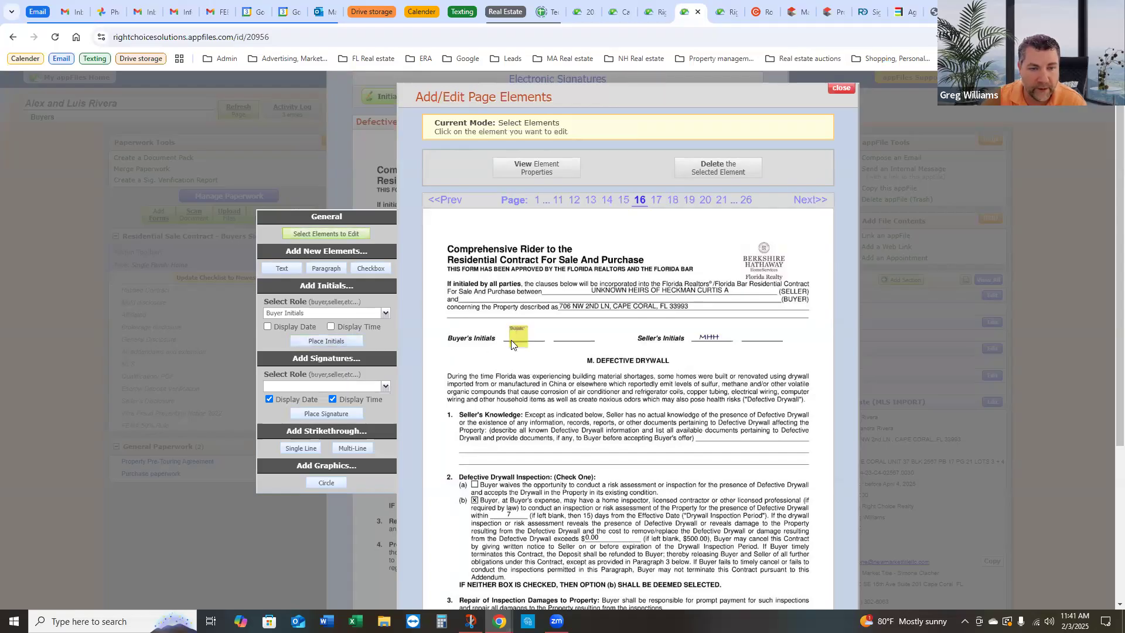
Step: Place a Buyer Initials (2) field on the rider's second buyer's initials line and close the page editor
{"action": "left_click", "coordinate": [382, 315]}
{"action": "left_click", "coordinate": [303, 350]}
{"action": "left_click", "coordinate": [326, 341]}
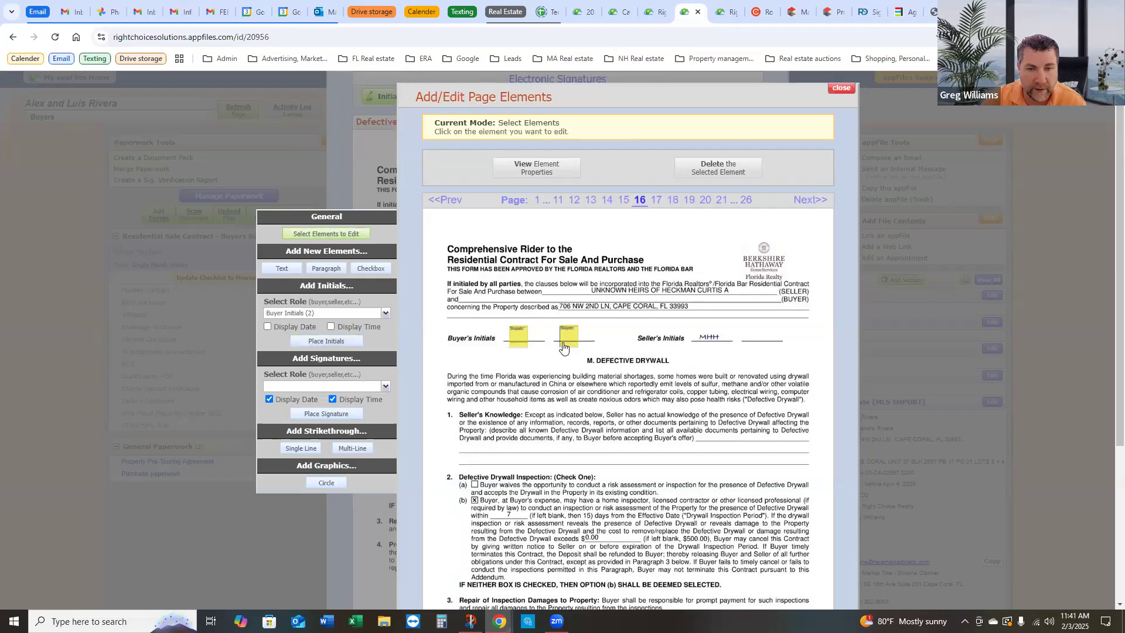
{"action": "scroll", "coordinate": [658, 412], "scroll_direction": "down", "scroll_amount": 1}
{"action": "scroll", "coordinate": [658, 412], "scroll_direction": "down", "scroll_amount": 2}
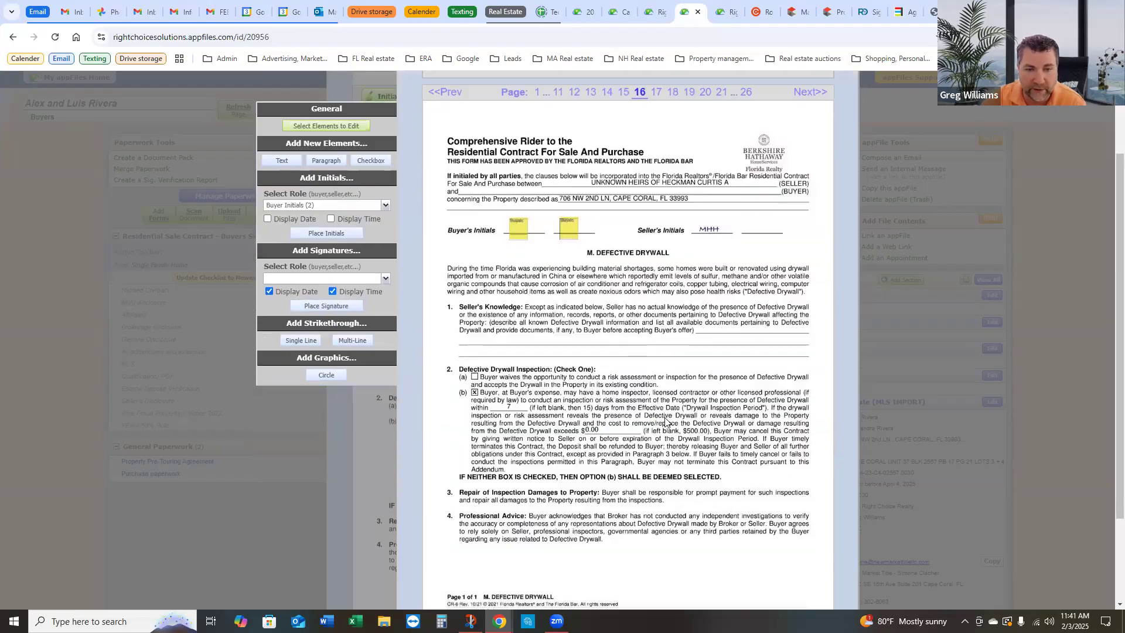
{"action": "scroll", "coordinate": [642, 359], "scroll_direction": "up", "scroll_amount": 3}
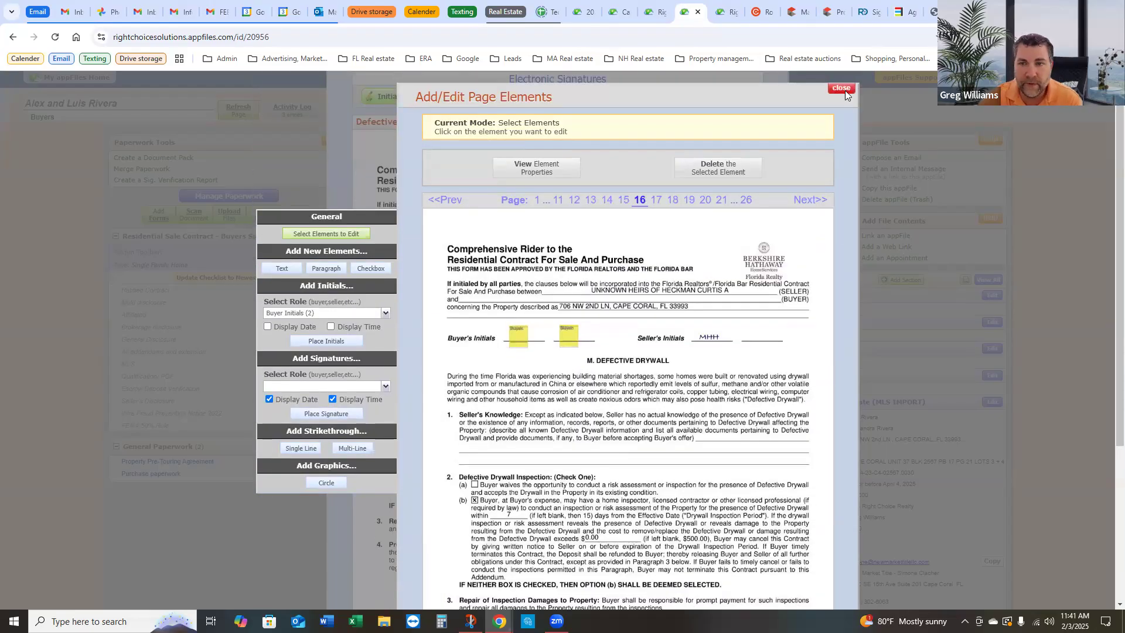
{"action": "left_click", "coordinate": [843, 90]}
Step: Open the first page of the Sellers Property Disclosure Residential for page editing
{"action": "scroll", "coordinate": [610, 388], "scroll_direction": "down", "scroll_amount": 2}
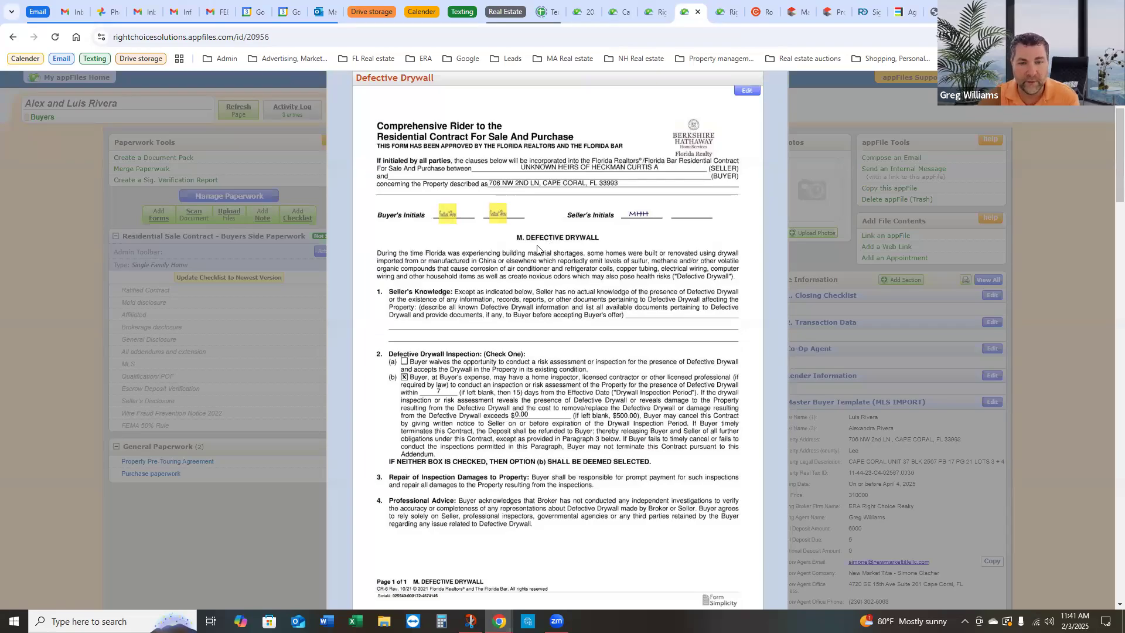
{"action": "scroll", "coordinate": [582, 307], "scroll_direction": "down", "scroll_amount": 6}
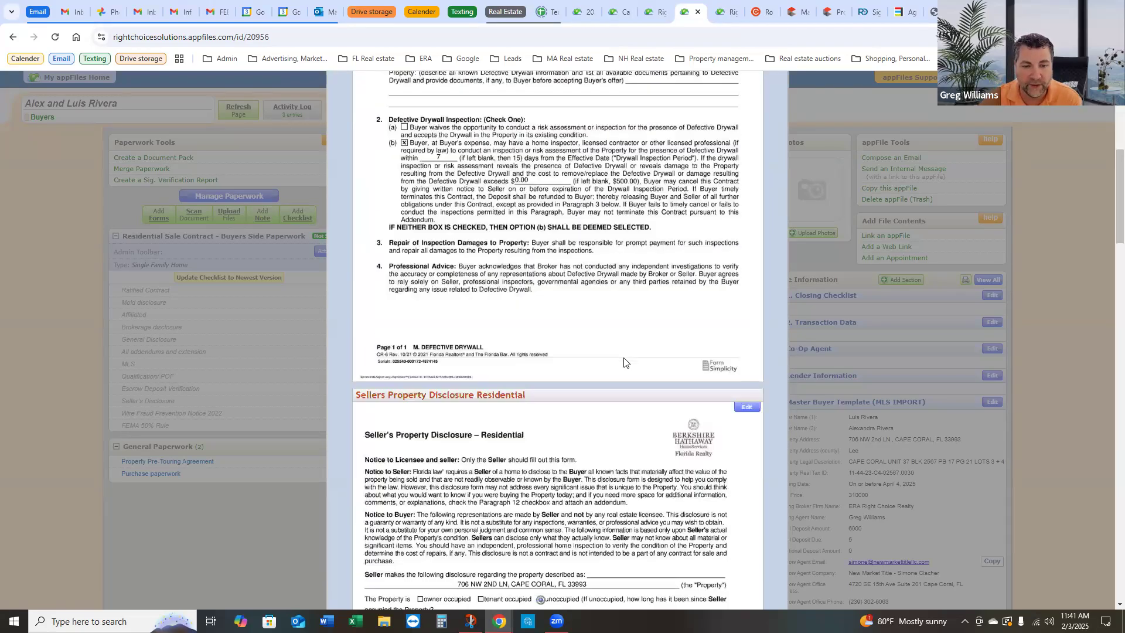
{"action": "scroll", "coordinate": [628, 363], "scroll_direction": "down", "scroll_amount": 5}
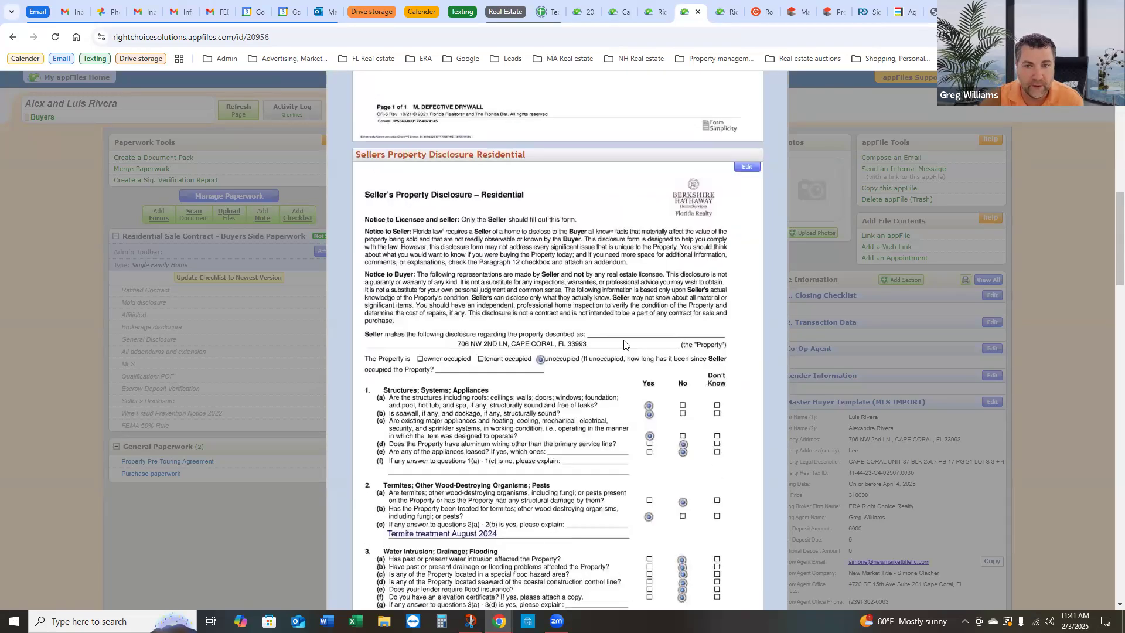
{"action": "scroll", "coordinate": [624, 358], "scroll_direction": "down", "scroll_amount": 1}
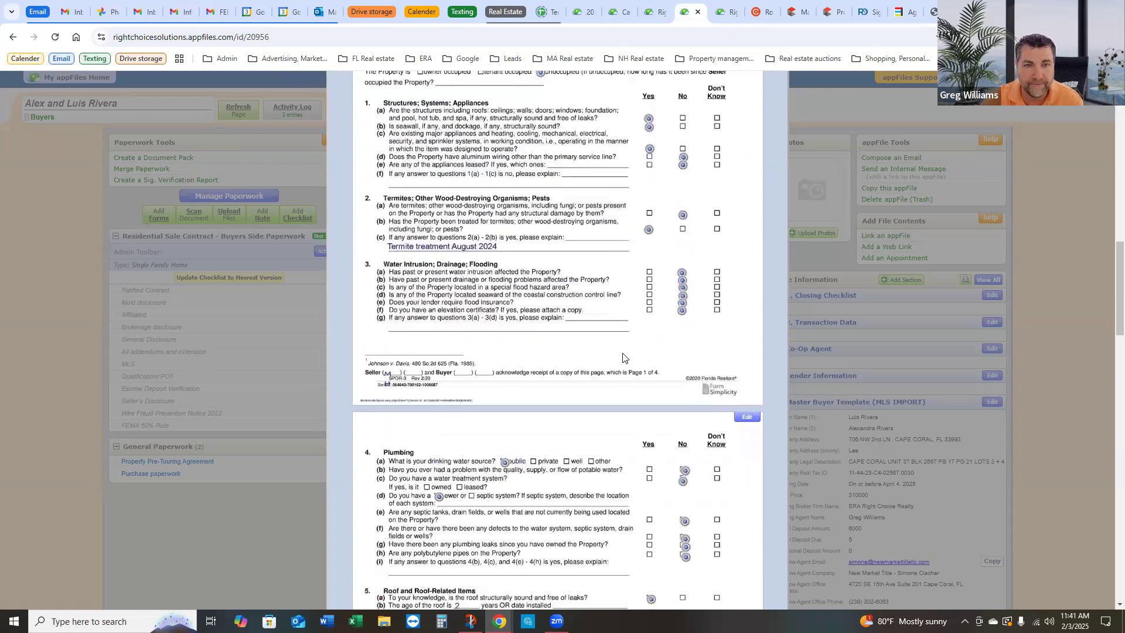
{"action": "scroll", "coordinate": [624, 358], "scroll_direction": "down", "scroll_amount": 1}
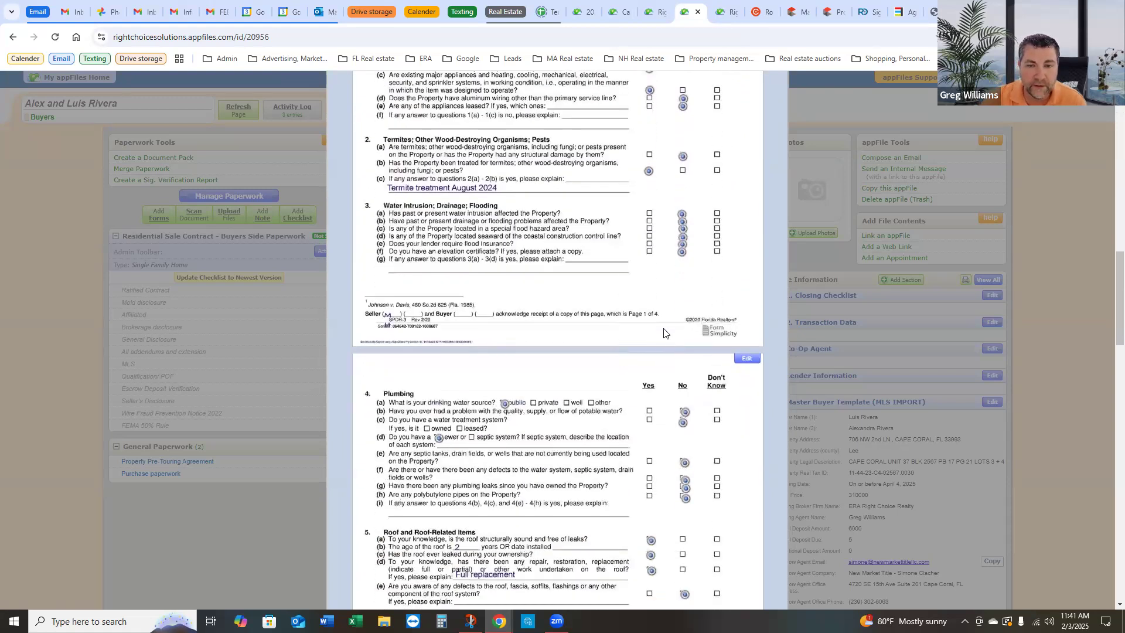
{"action": "scroll", "coordinate": [664, 333], "scroll_direction": "up", "scroll_amount": 6}
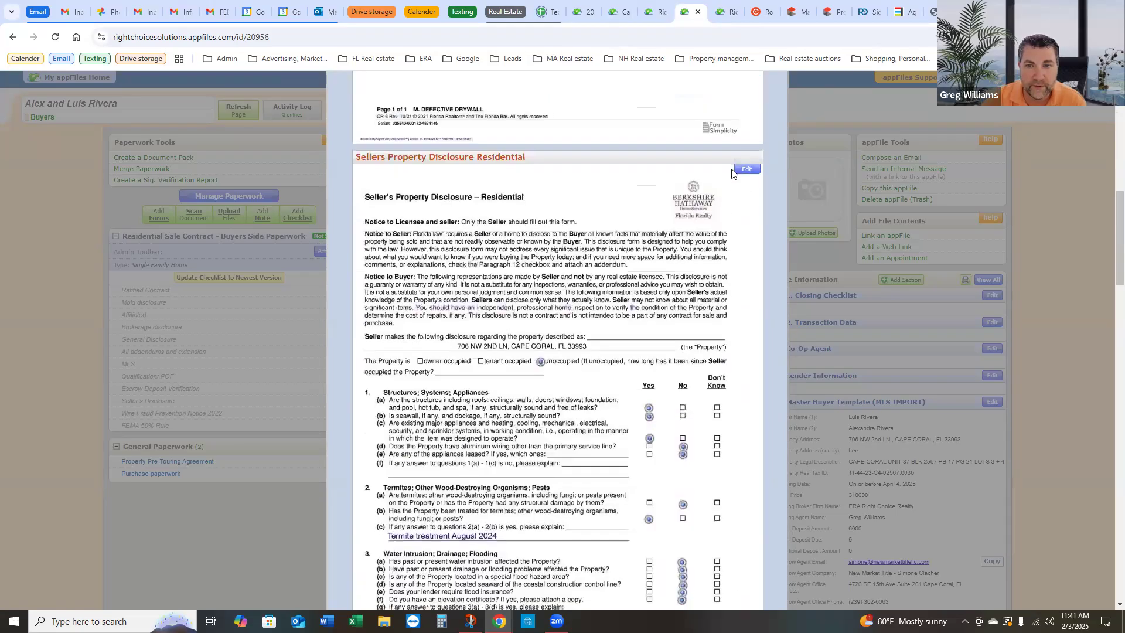
{"action": "scroll", "coordinate": [732, 171], "scroll_direction": "down", "scroll_amount": 1}
{"action": "left_click", "coordinate": [747, 113]}
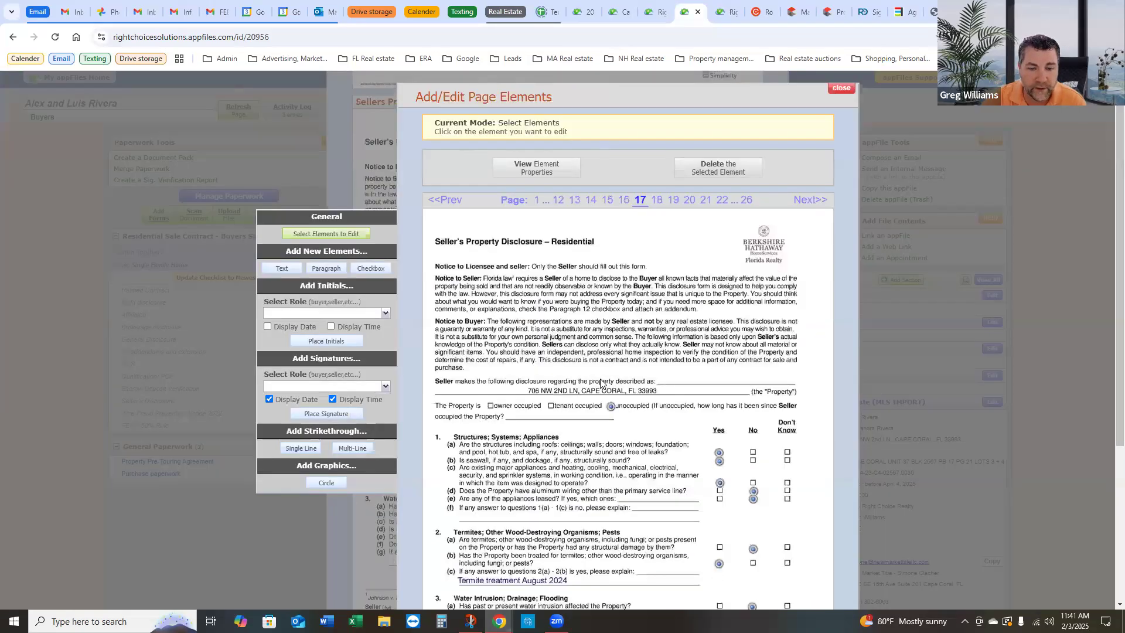
Step: Place Buyer Initials and Buyer Initials (2) fields on the two buyer initials lines of disclosure page 1 of 4
{"action": "scroll", "coordinate": [600, 383], "scroll_direction": "down", "scroll_amount": 3}
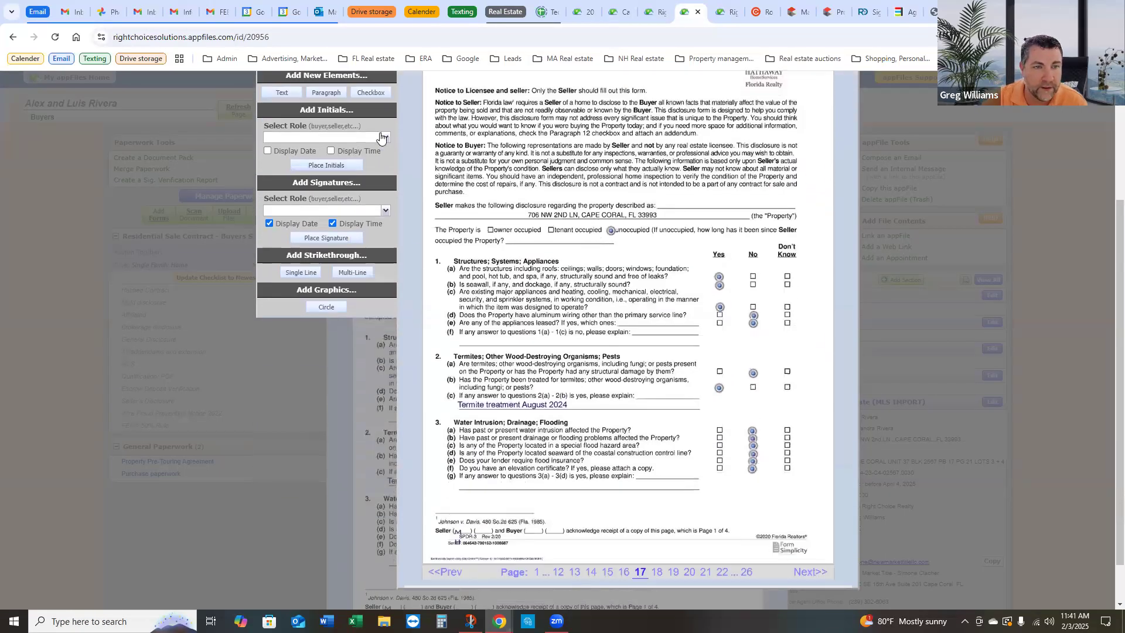
{"action": "left_click", "coordinate": [382, 137]}
{"action": "left_click", "coordinate": [322, 169]}
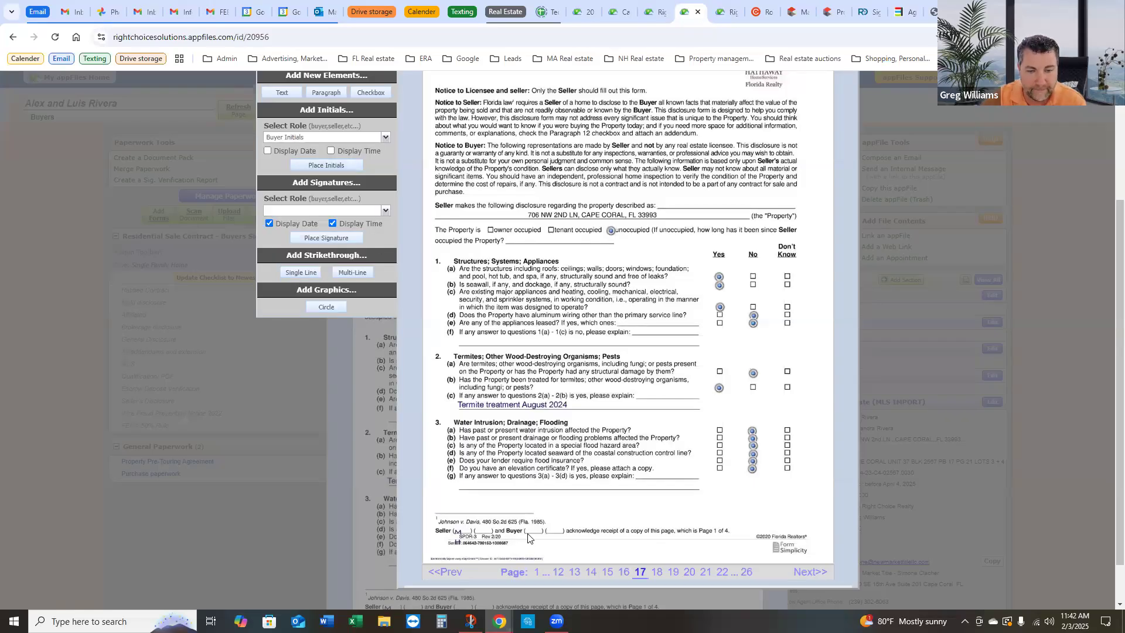
{"action": "left_click", "coordinate": [326, 165]}
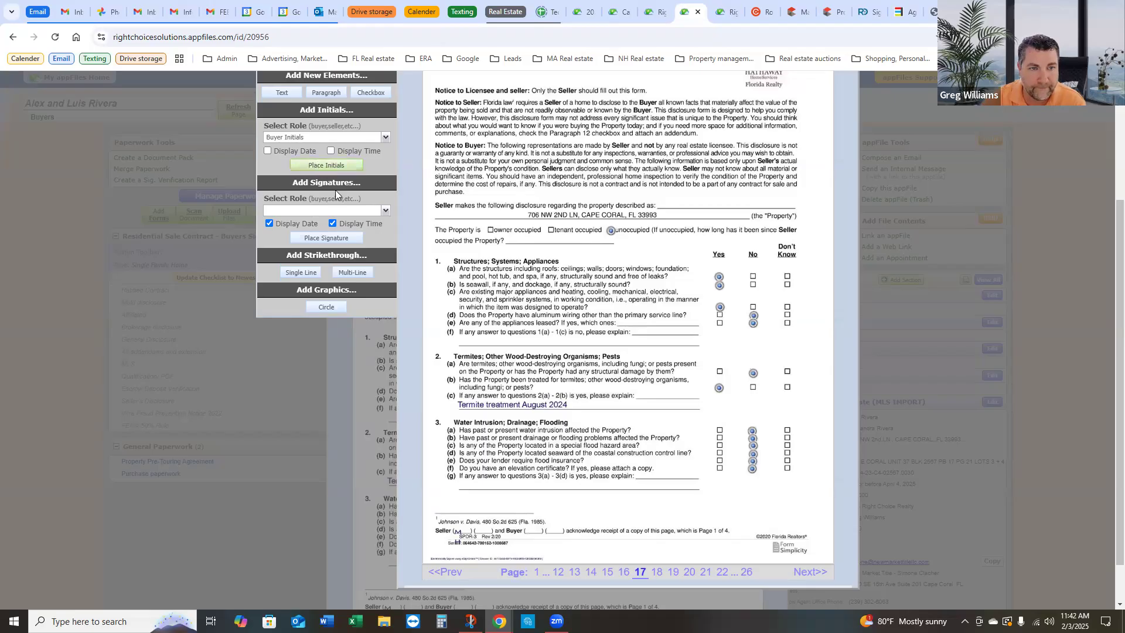
{"action": "left_click", "coordinate": [526, 533]}
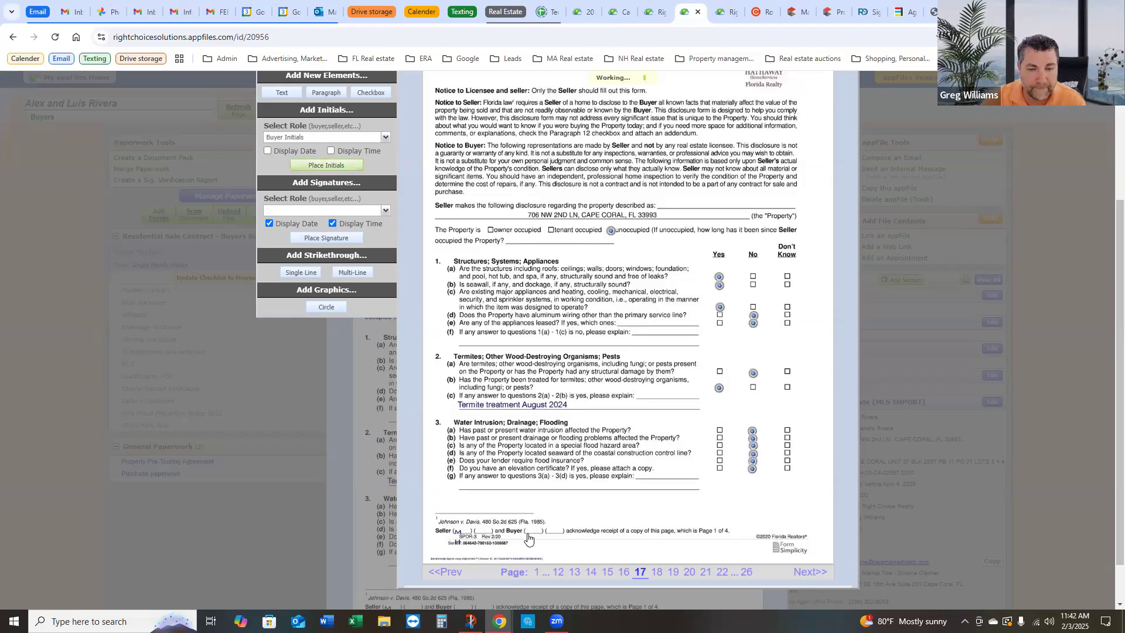
{"action": "left_click", "coordinate": [384, 140]}
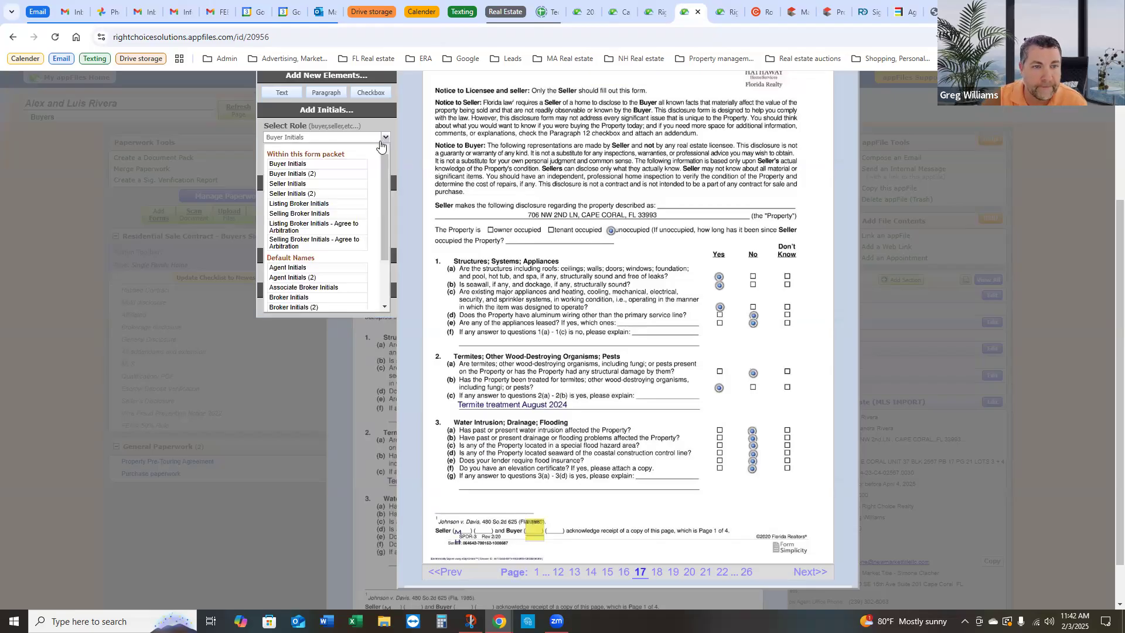
{"action": "left_click", "coordinate": [328, 172]}
{"action": "left_click", "coordinate": [326, 167]}
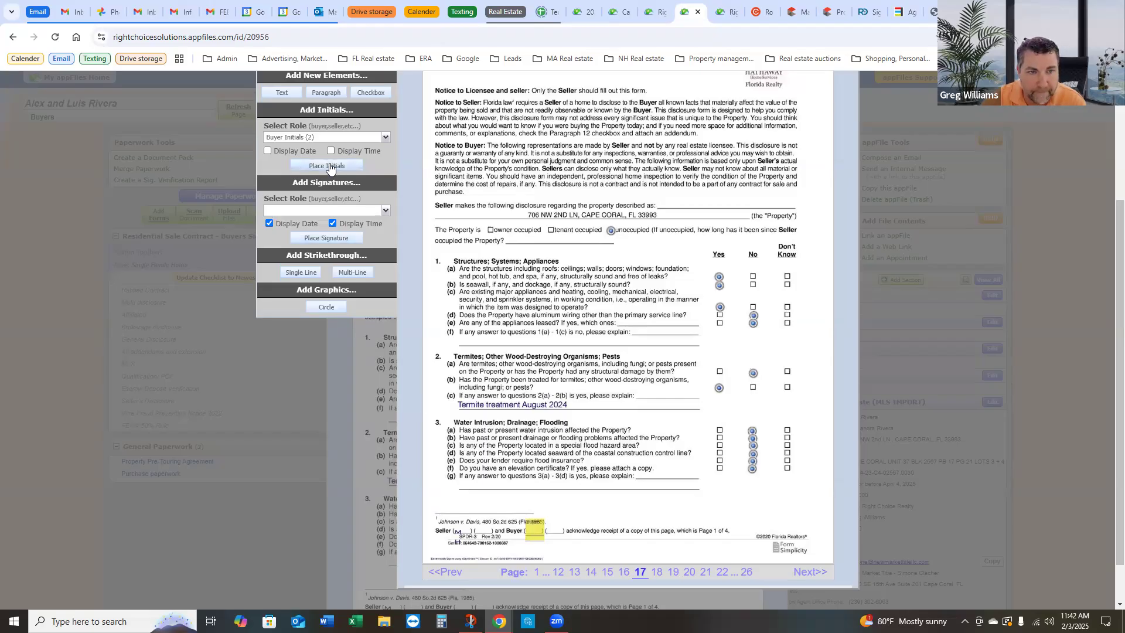
{"action": "left_click", "coordinate": [551, 534]}
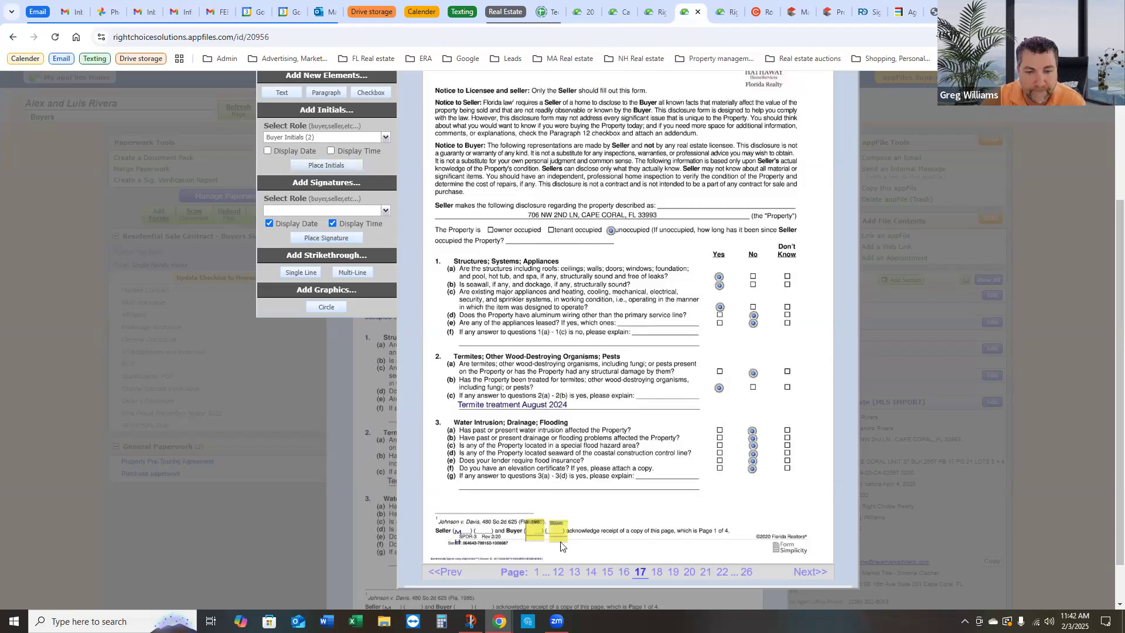
Step: On disclosure page 2 of 4, place Buyer Initials (2) on the second buyer initials line and Buyer Initials on the first
{"action": "left_click", "coordinate": [811, 573]}
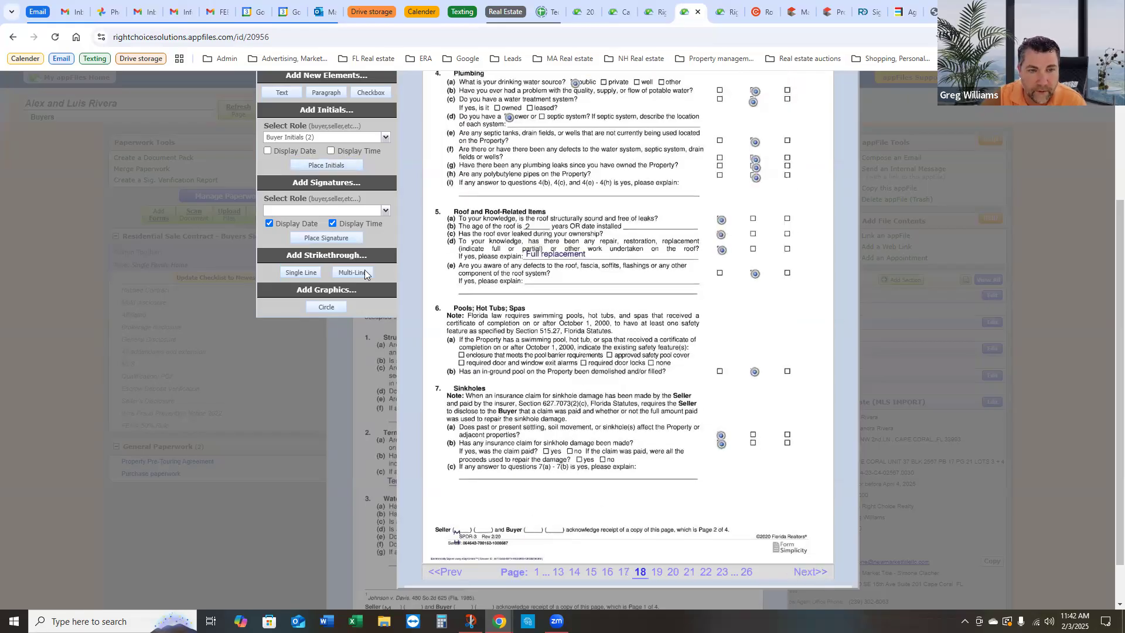
{"action": "left_click", "coordinate": [325, 166]}
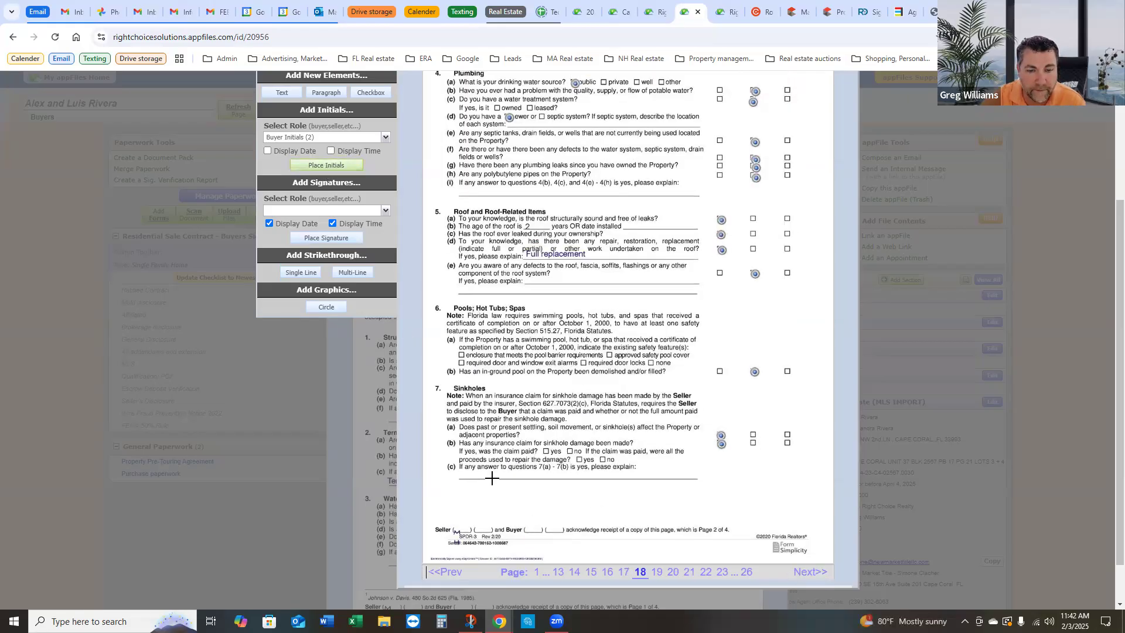
{"action": "left_click", "coordinate": [549, 533]}
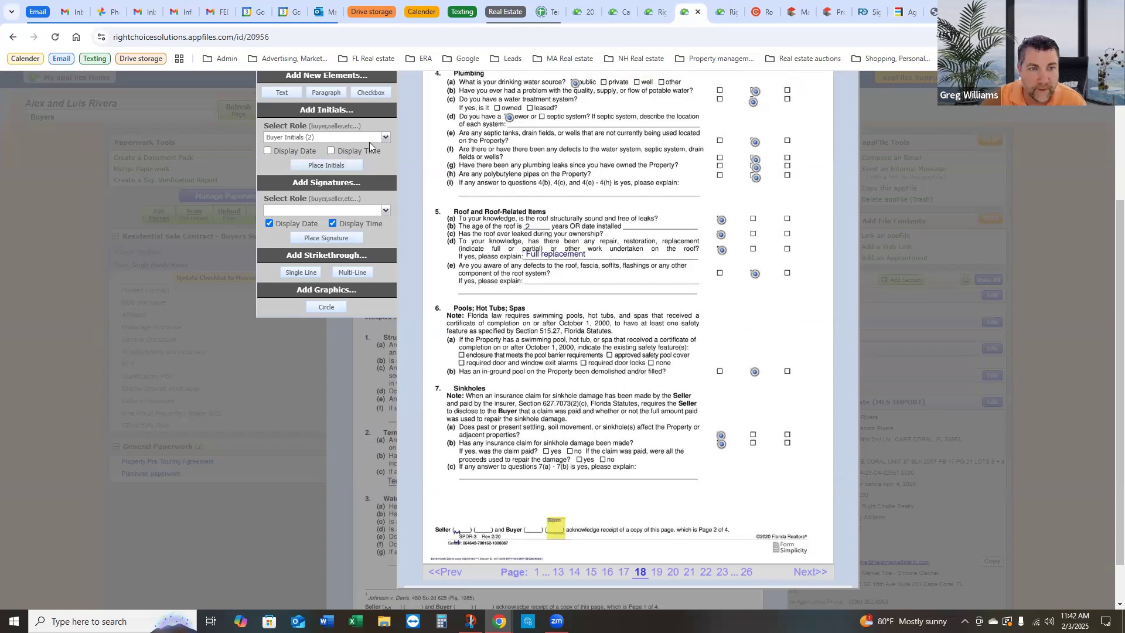
{"action": "left_click", "coordinate": [379, 139]}
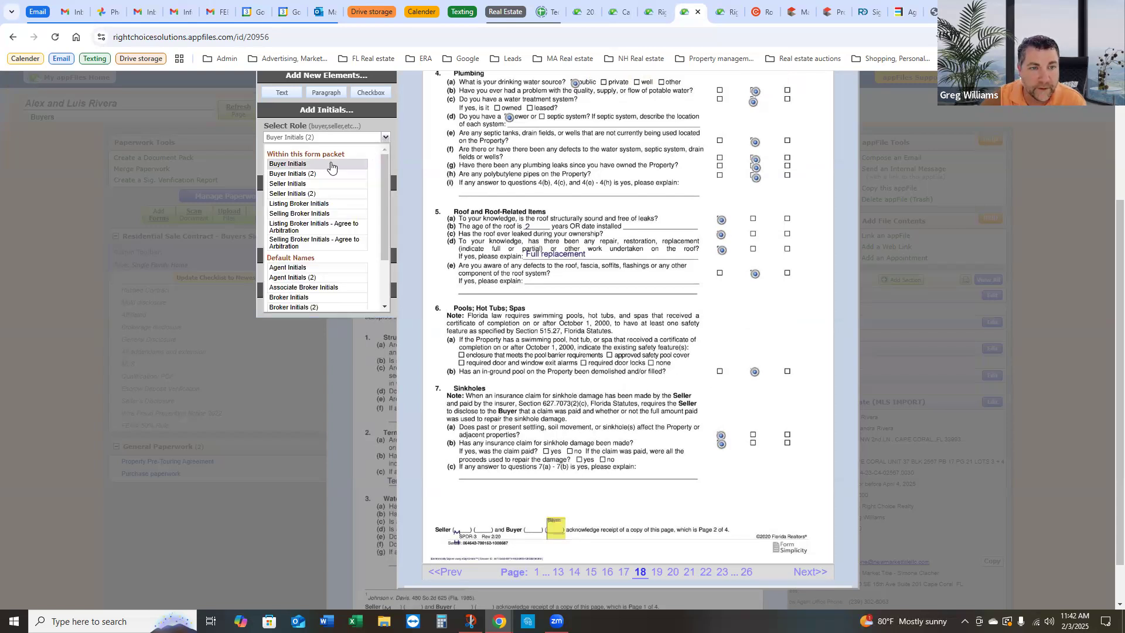
{"action": "left_click", "coordinate": [300, 167]}
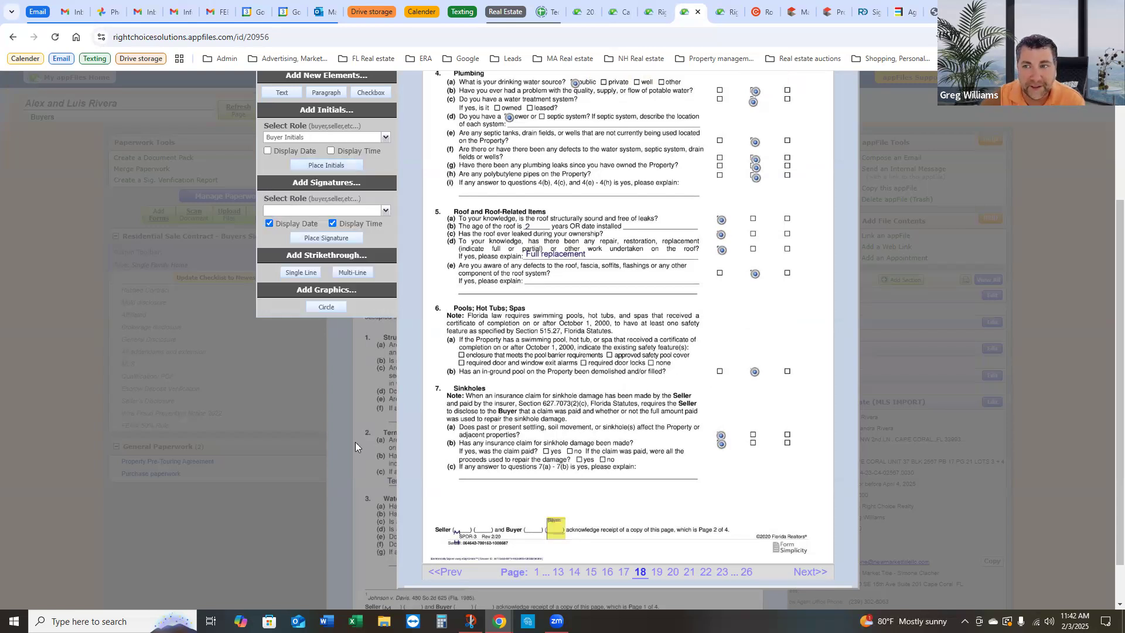
{"action": "left_click", "coordinate": [331, 166]}
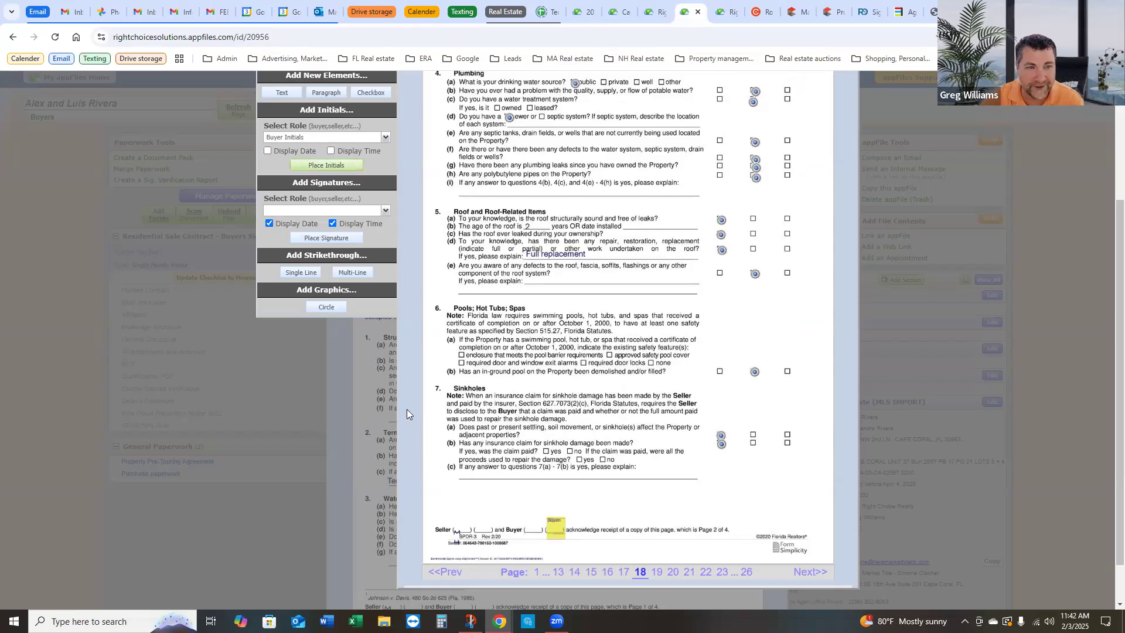
{"action": "left_click", "coordinate": [525, 532]}
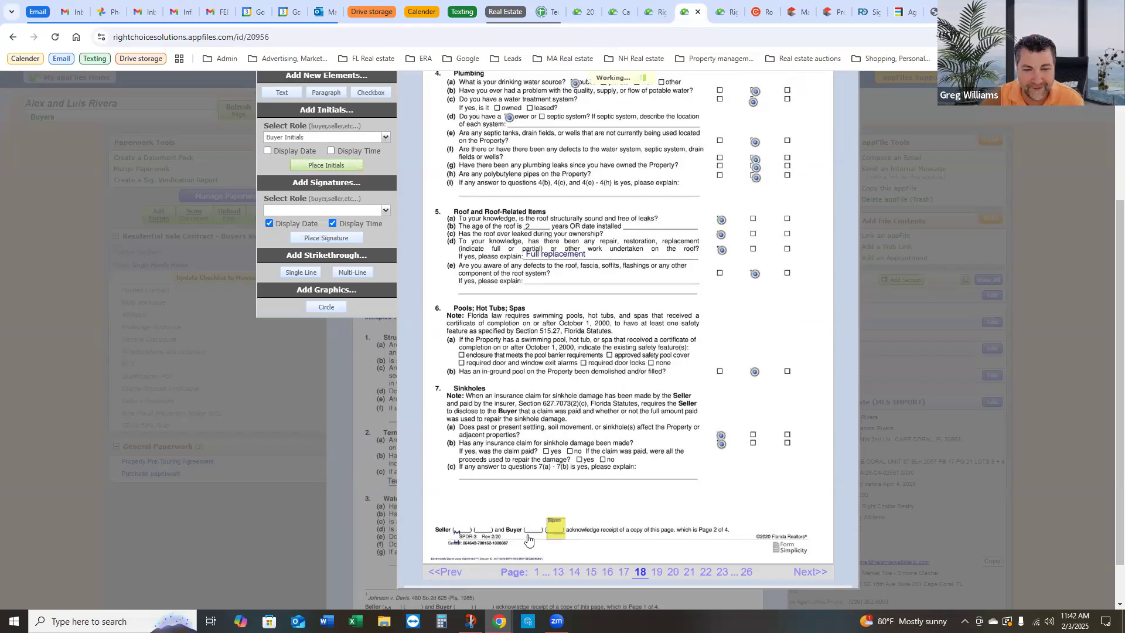
Step: On disclosure page 3 of 4, place Buyer Initials on the first buyer initials line and Buyer Initials (2) on the second
{"action": "left_click", "coordinate": [810, 572]}
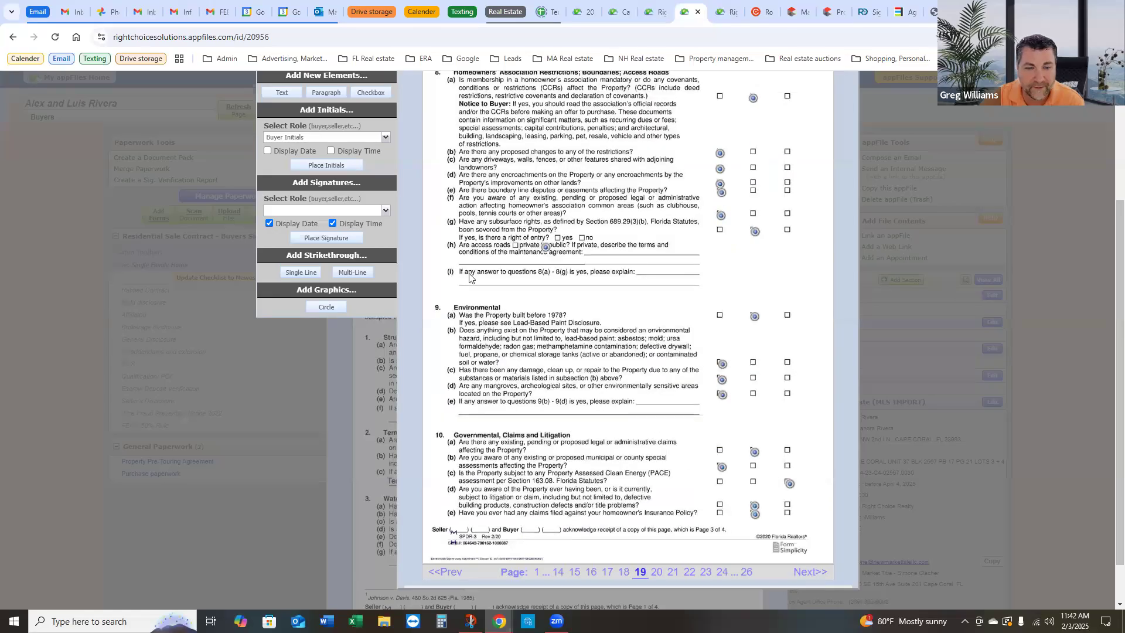
{"action": "left_click", "coordinate": [343, 170]}
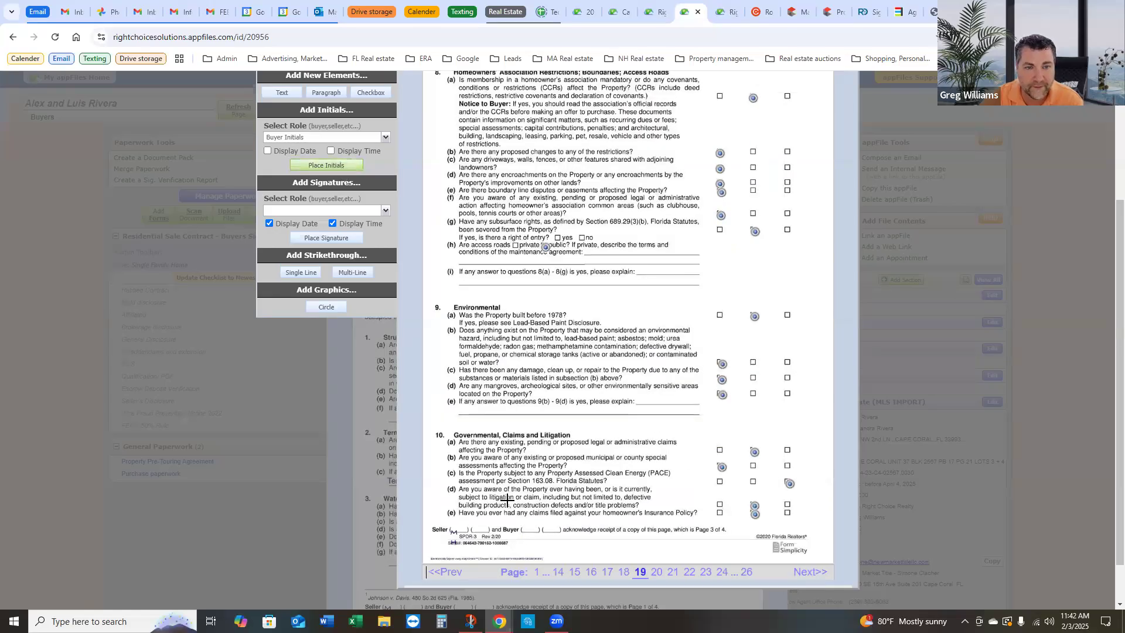
{"action": "left_click", "coordinate": [525, 538]}
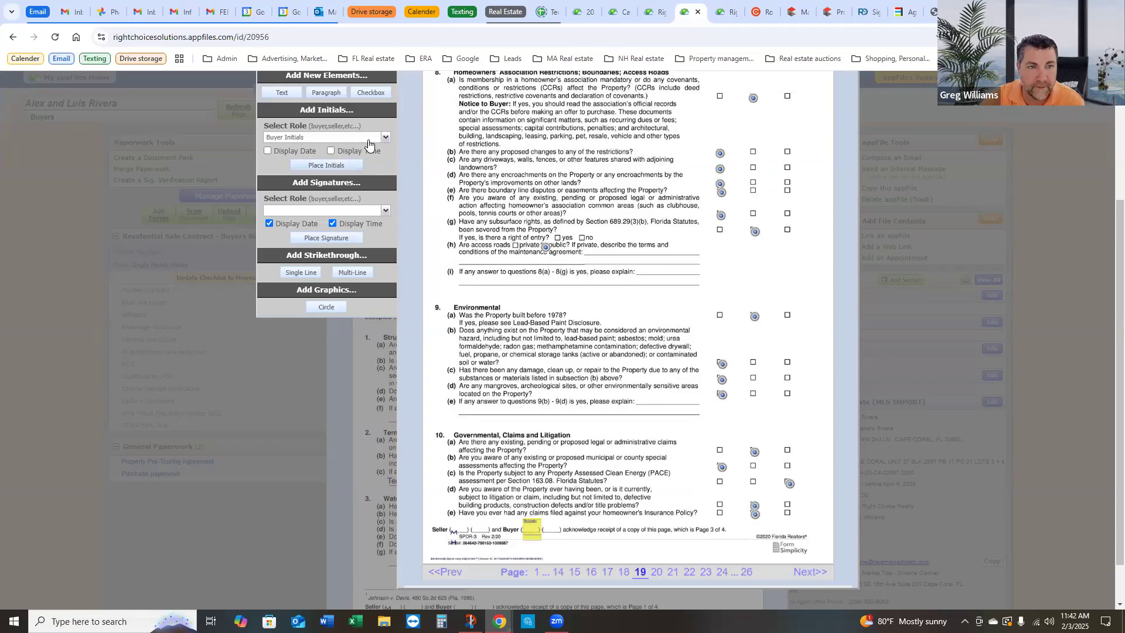
{"action": "left_click", "coordinate": [369, 139]}
{"action": "left_click", "coordinate": [320, 178]}
{"action": "left_click", "coordinate": [328, 165]}
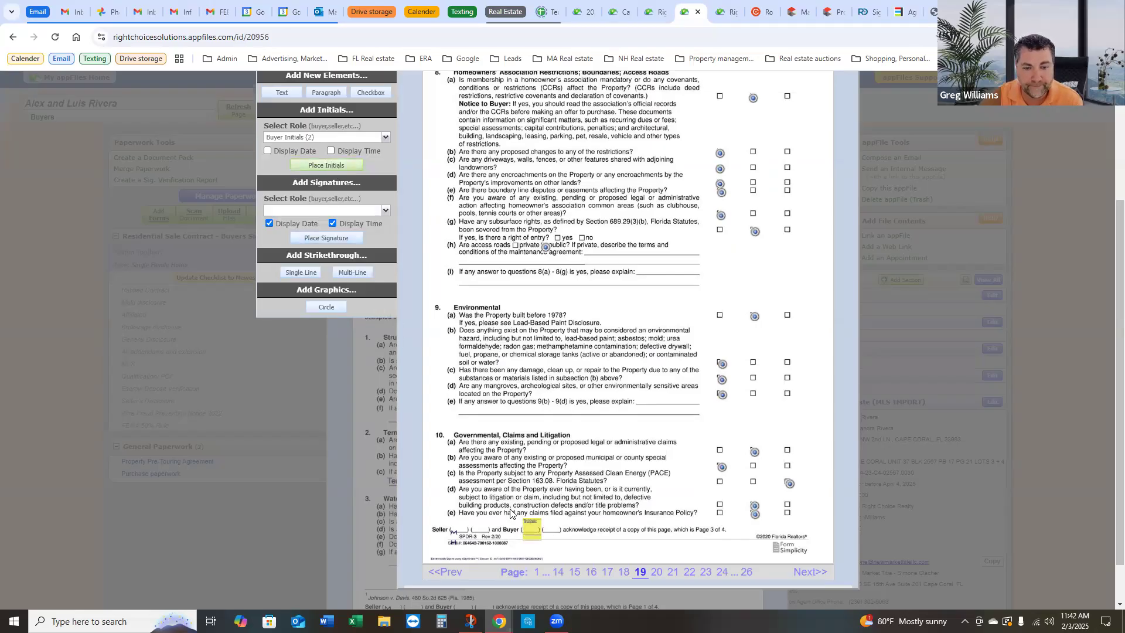
{"action": "left_click", "coordinate": [549, 540]}
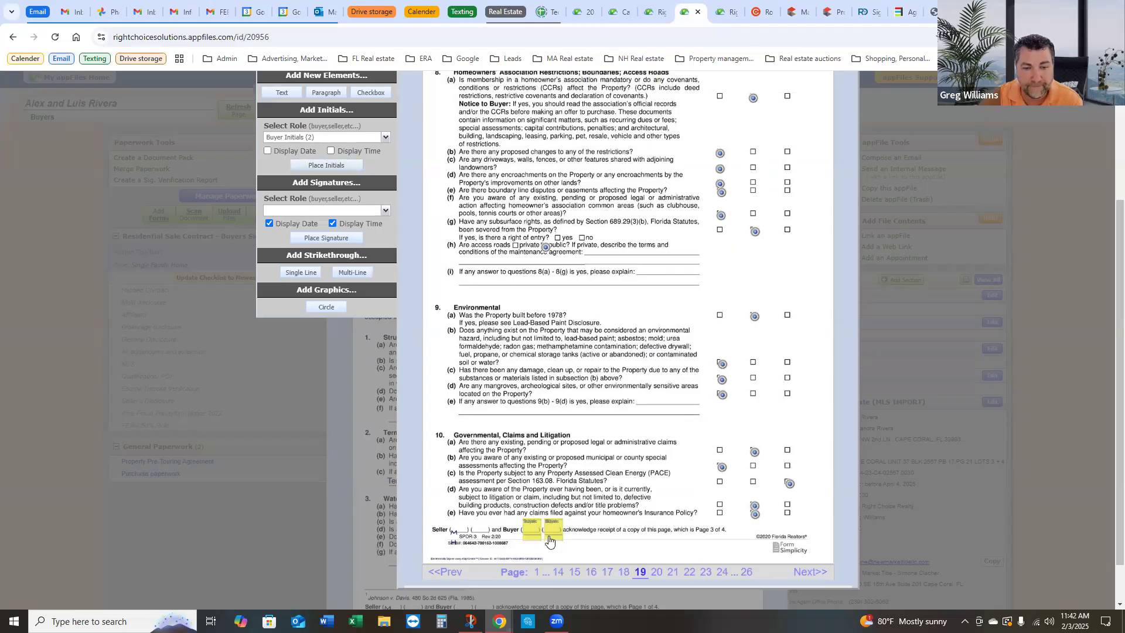
Step: On disclosure page 4 of 4, place Buyer Initials (2) on the second buyer initials line and Buyer Initials on the first
{"action": "left_click", "coordinate": [809, 572]}
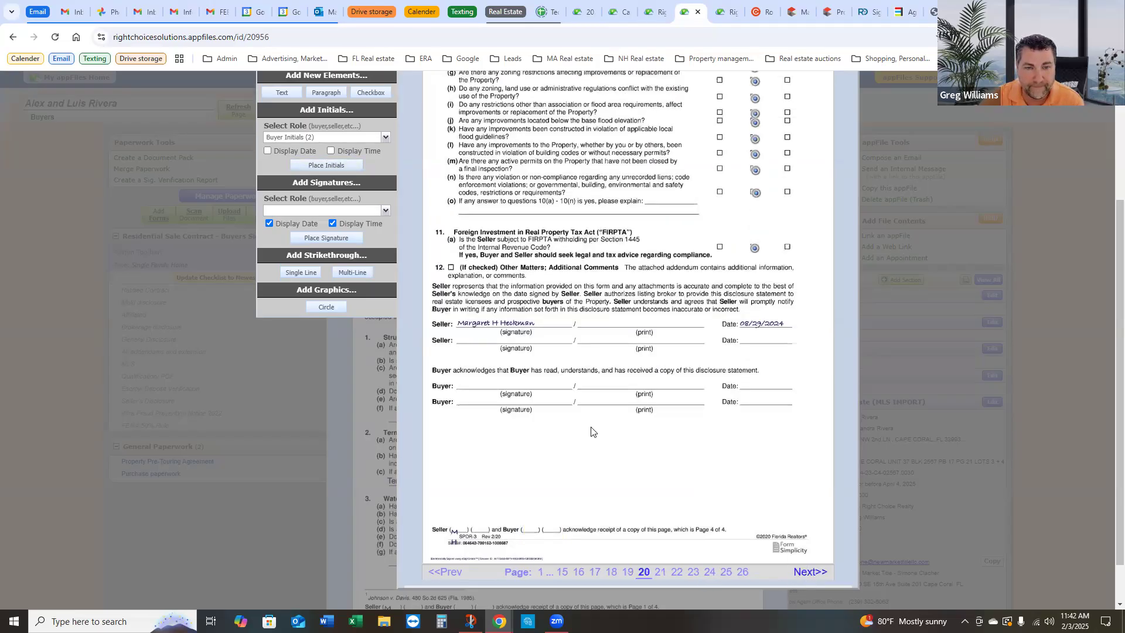
{"action": "left_click", "coordinate": [330, 166]}
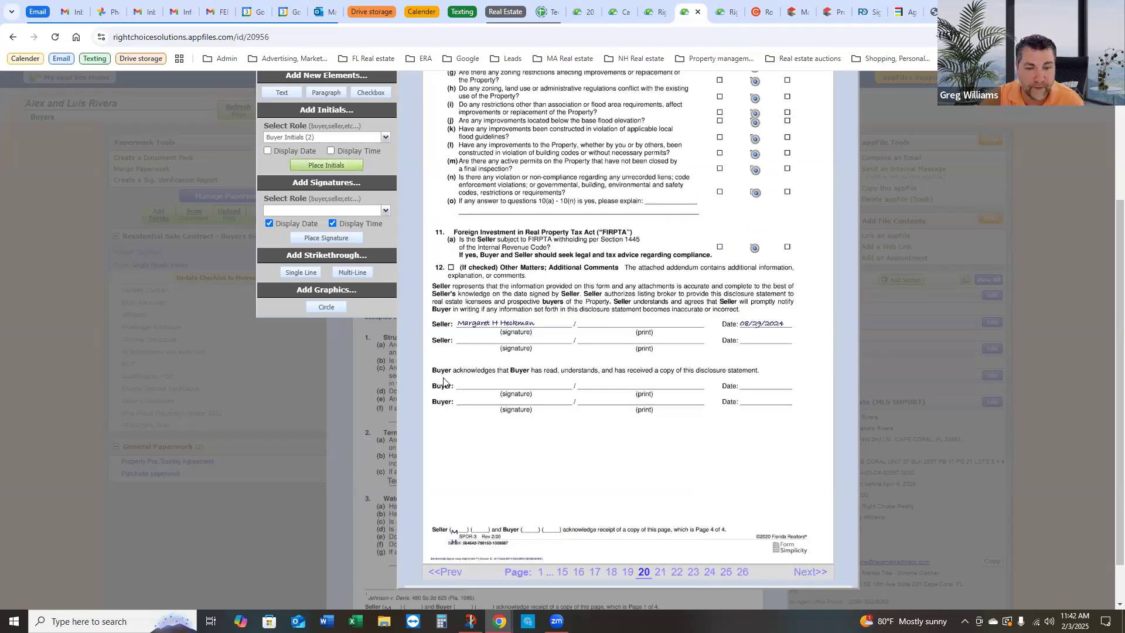
{"action": "left_click", "coordinate": [545, 534]}
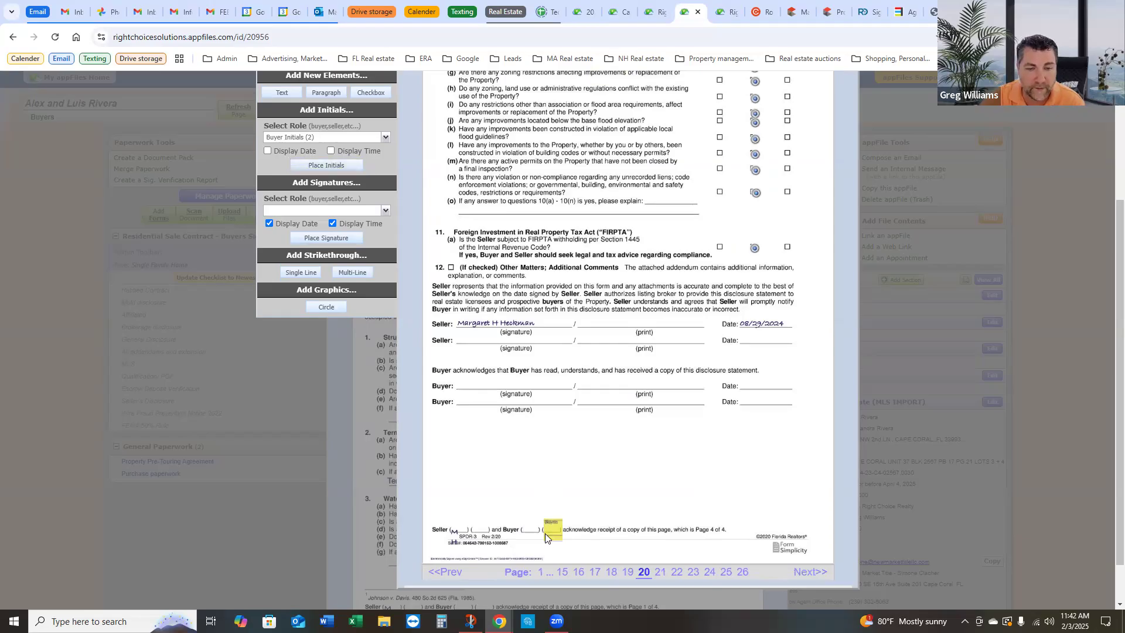
{"action": "left_click", "coordinate": [384, 139]}
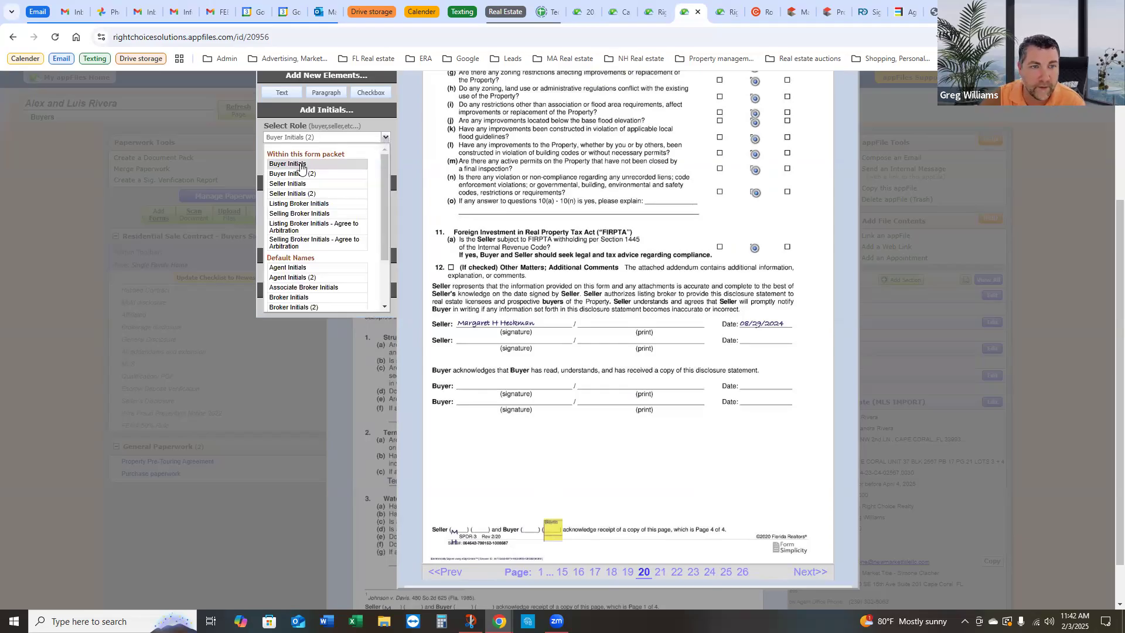
{"action": "left_click", "coordinate": [301, 166]}
{"action": "left_click", "coordinate": [329, 166]}
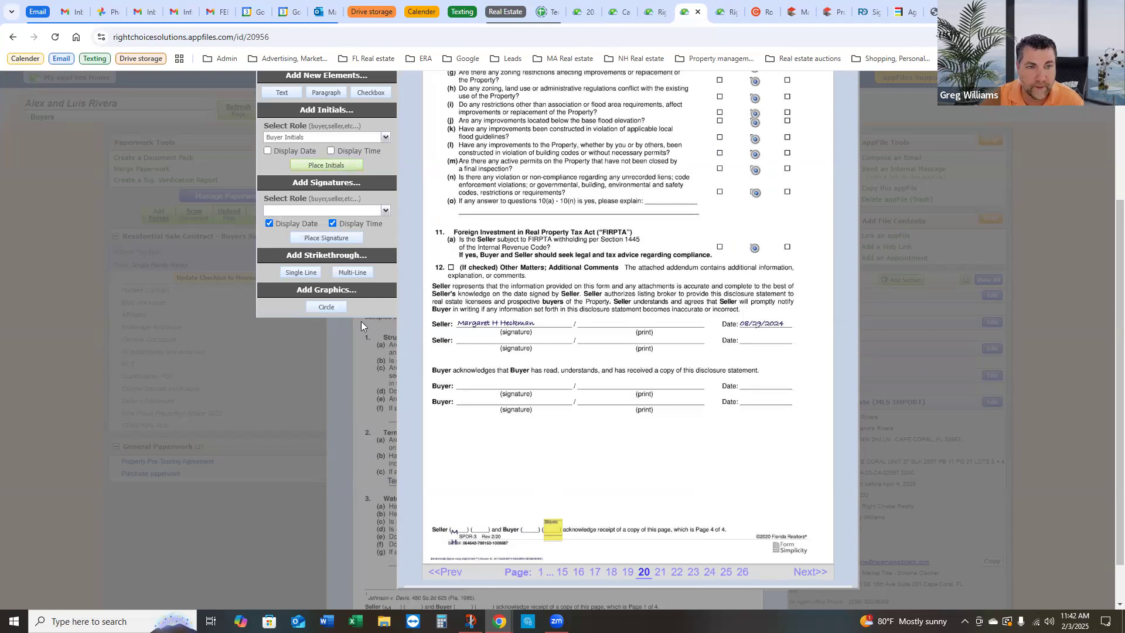
{"action": "left_click", "coordinate": [531, 530]}
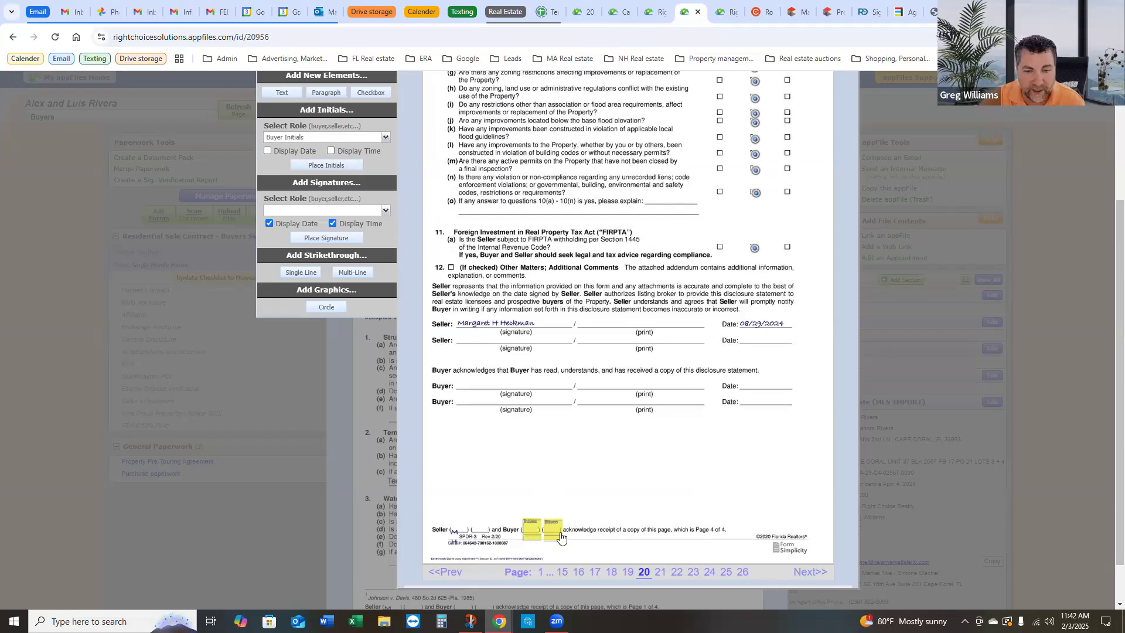
Step: On disclosure page 4 of 4, place Buyer Signature on the first buyer line and move its date and time fields to that line's date blank
{"action": "left_click", "coordinate": [812, 573]}
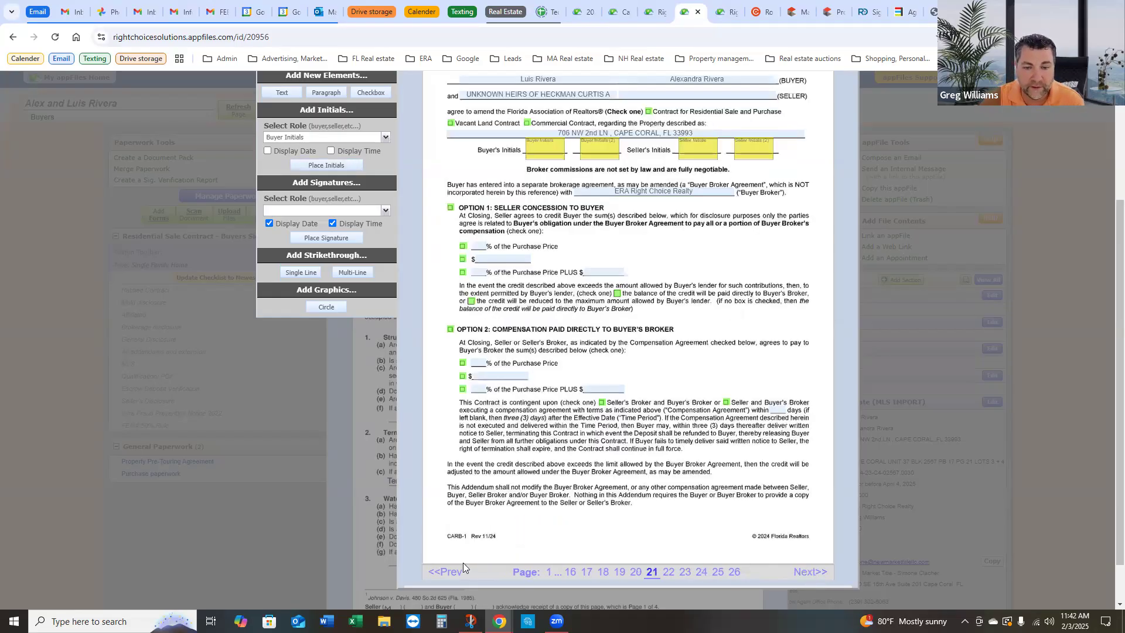
{"action": "left_click", "coordinate": [456, 577]}
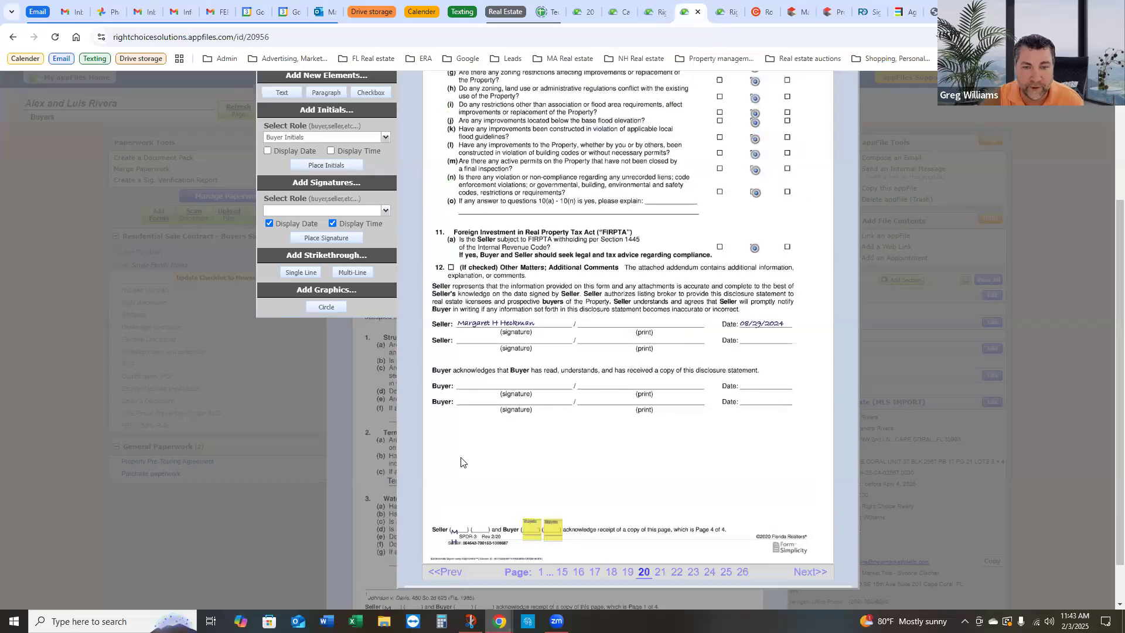
{"action": "left_click", "coordinate": [385, 210]}
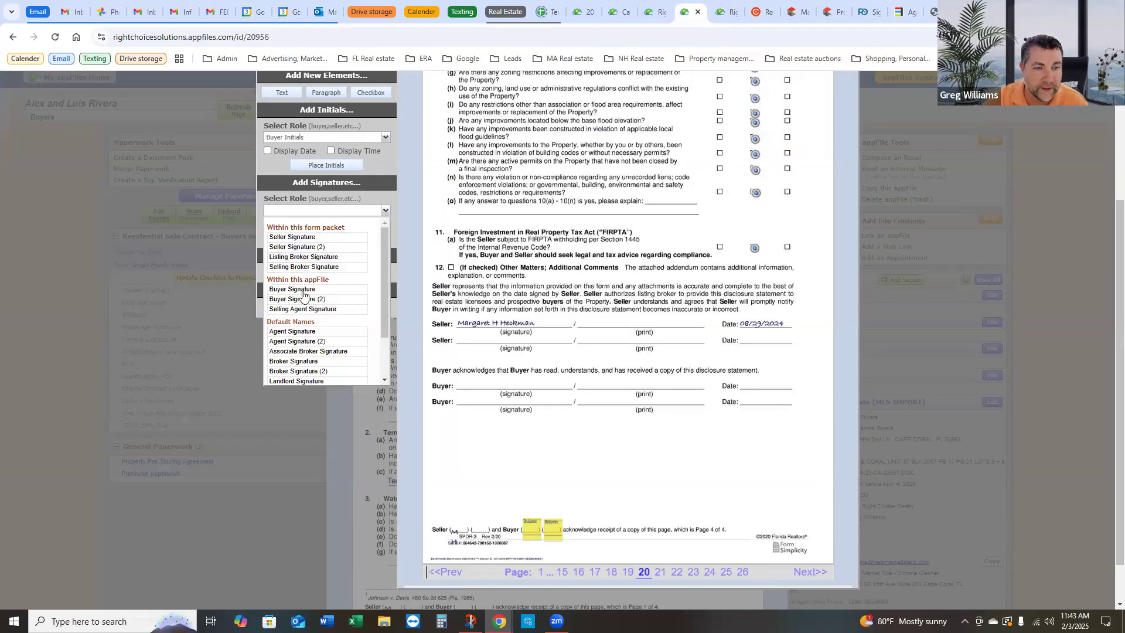
{"action": "left_click", "coordinate": [301, 290]}
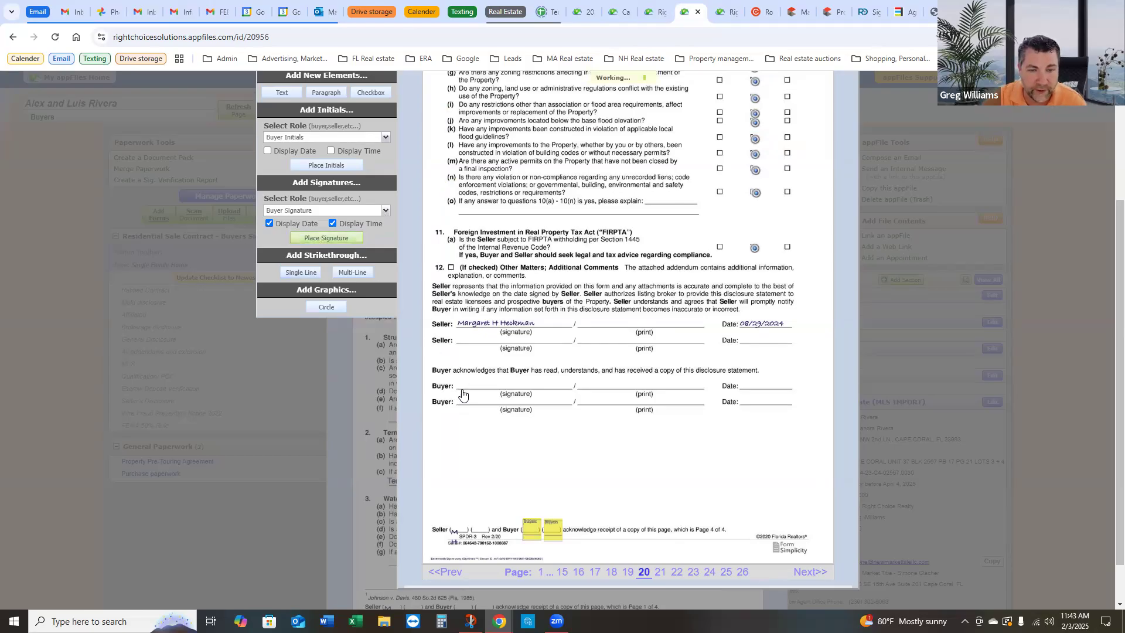
{"action": "left_click", "coordinate": [461, 376]}
{"action": "left_click_drag", "start_coordinate": [499, 402], "coordinate": [776, 383]}
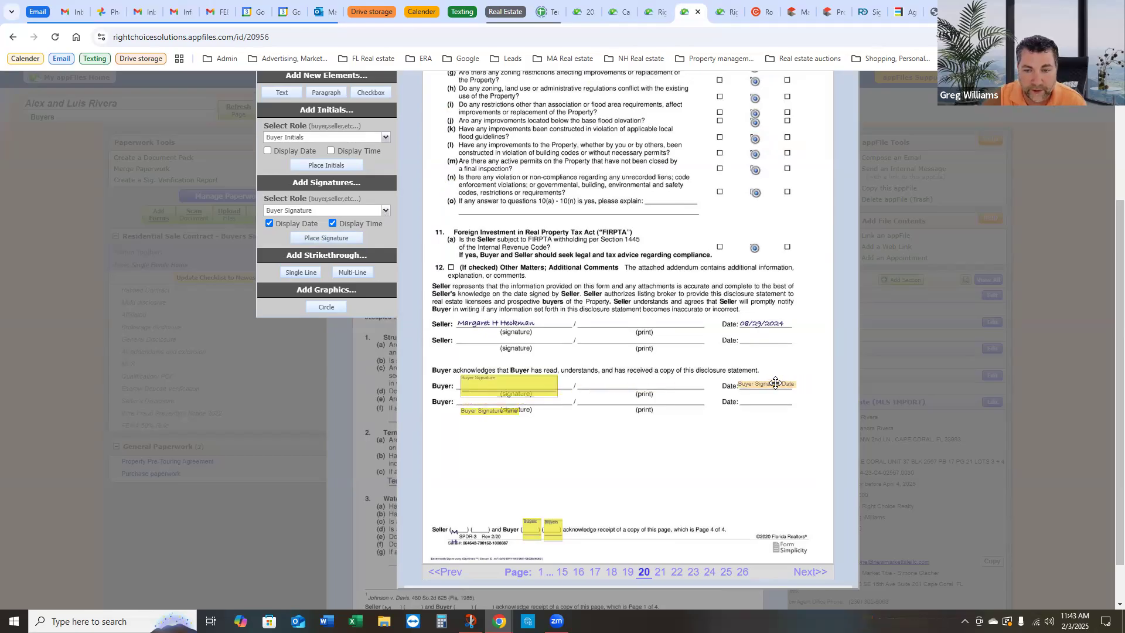
{"action": "left_click_drag", "start_coordinate": [495, 410], "coordinate": [739, 404]}
{"action": "mouse_move", "coordinate": [818, 392]}
{"action": "left_mouse_down"}
{"action": "mouse_move", "coordinate": [776, 394]}
{"action": "mouse_move", "coordinate": [774, 378]}
{"action": "left_mouse_up"}
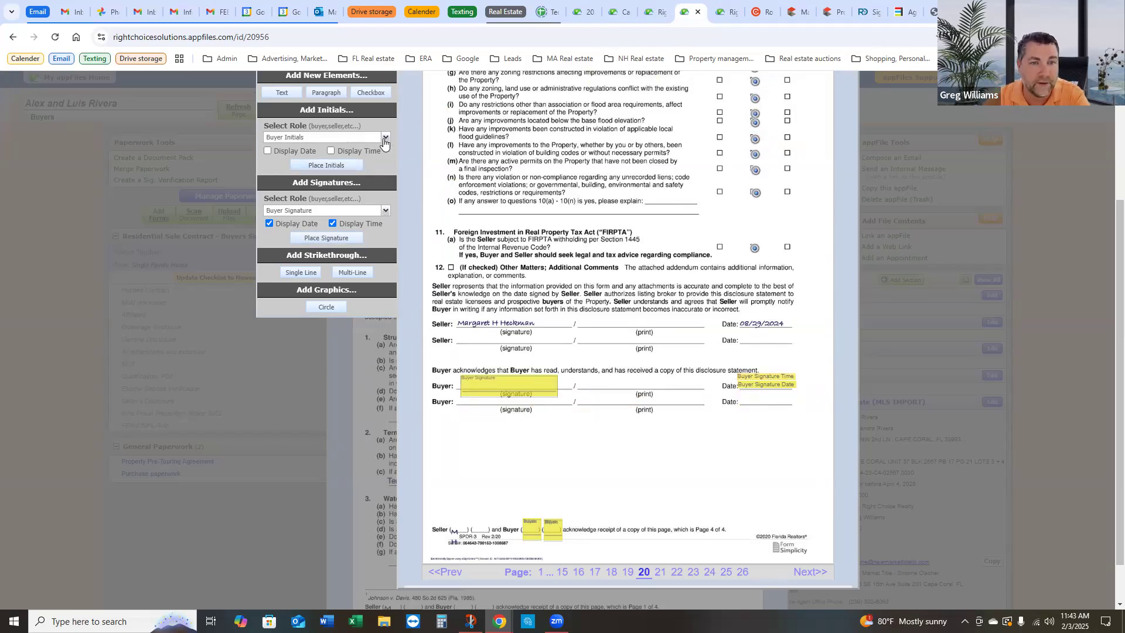
Step: Place Buyer Signature (2) on the second buyer line, align it under the first signature, and move its date and time fields to the date blank
{"action": "left_click", "coordinate": [385, 138]}
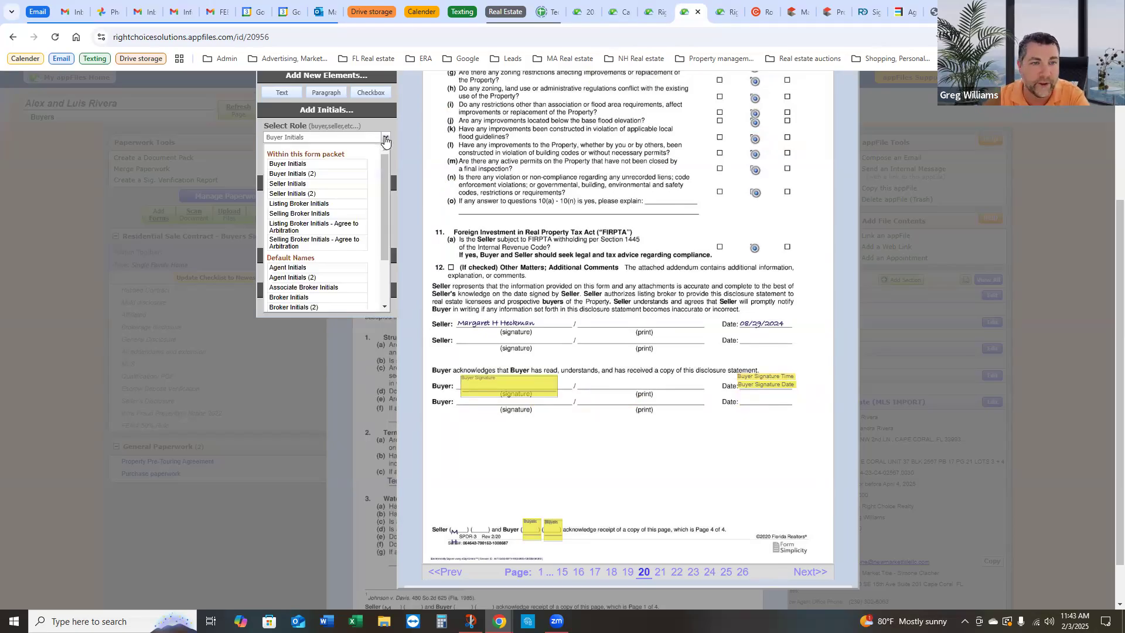
{"action": "left_click", "coordinate": [382, 141]}
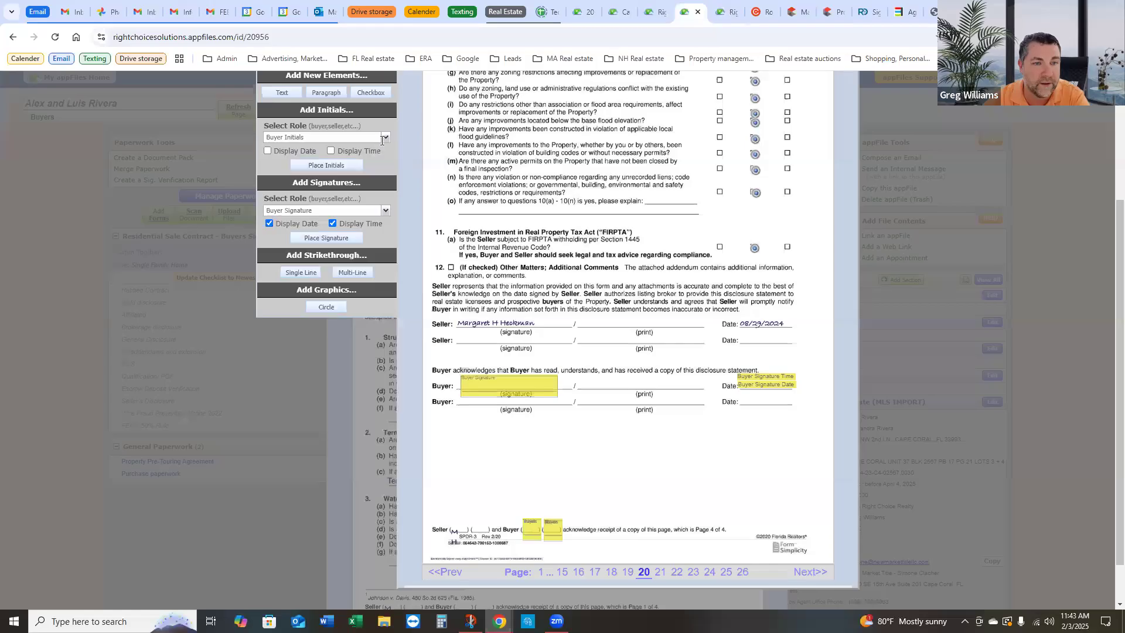
{"action": "left_click", "coordinate": [385, 211]}
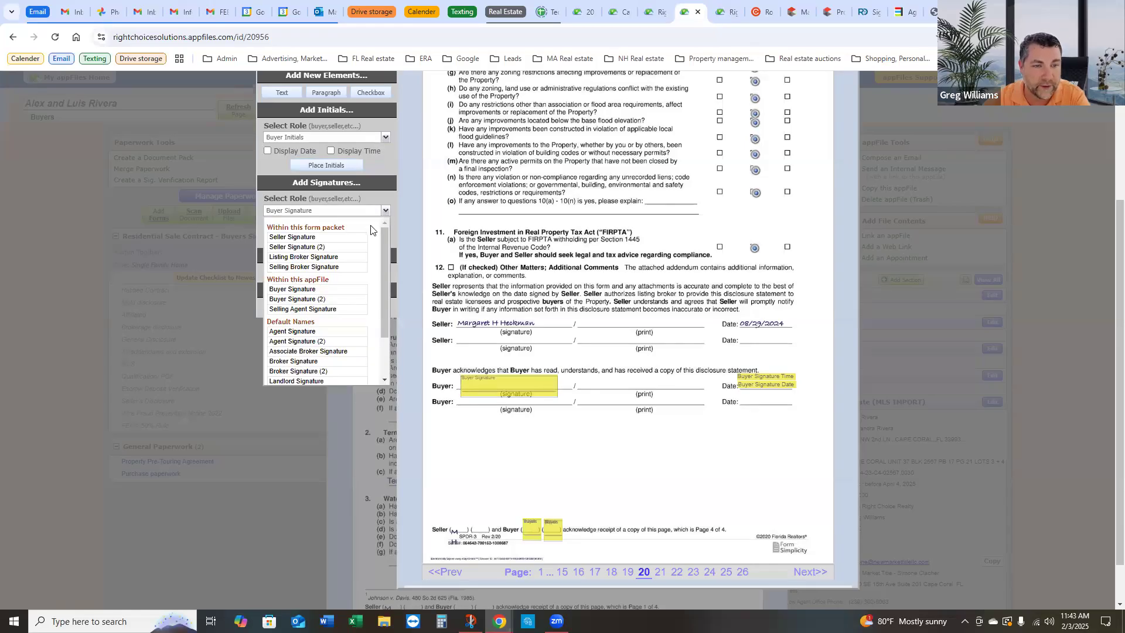
{"action": "left_click", "coordinate": [309, 300]}
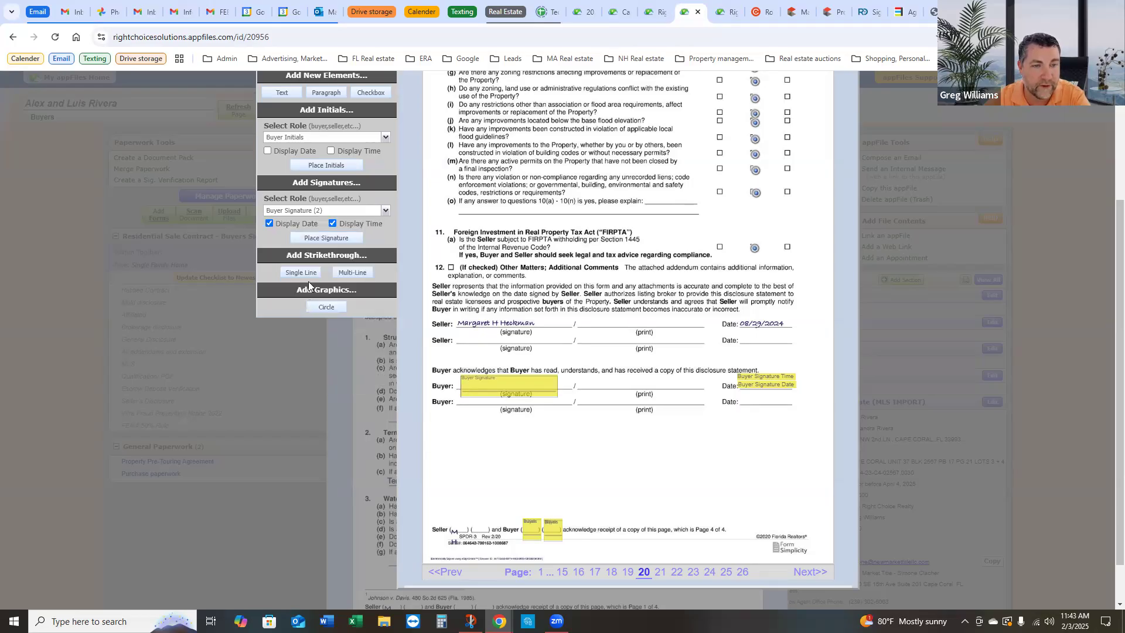
{"action": "left_click", "coordinate": [465, 406]}
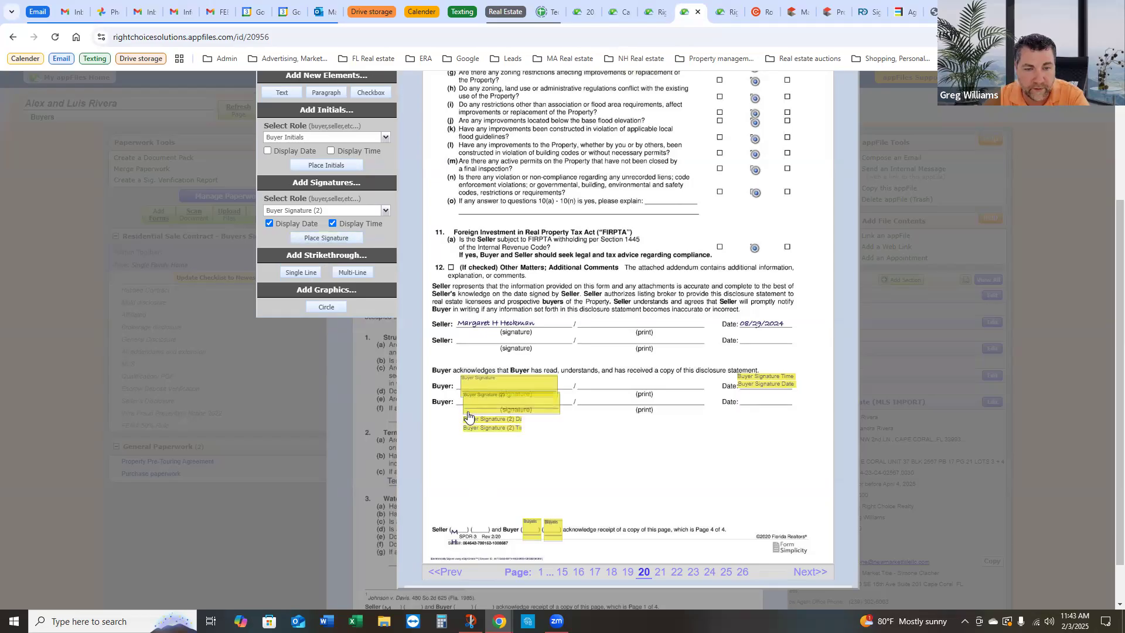
{"action": "left_click_drag", "start_coordinate": [487, 420], "coordinate": [762, 404]}
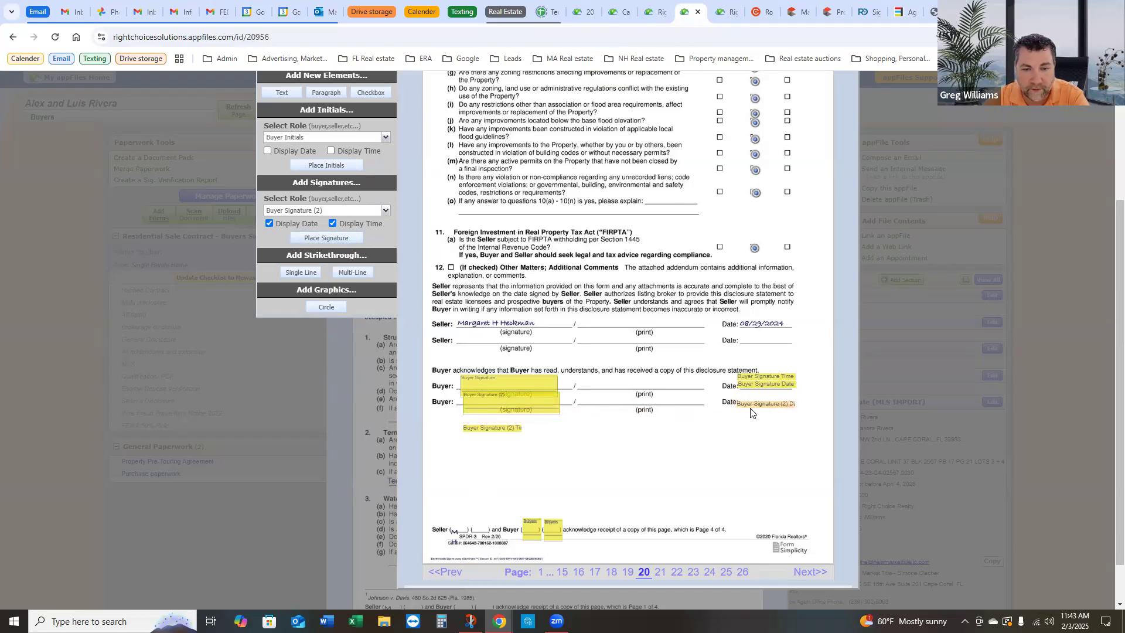
{"action": "left_click_drag", "start_coordinate": [502, 432], "coordinate": [774, 396]}
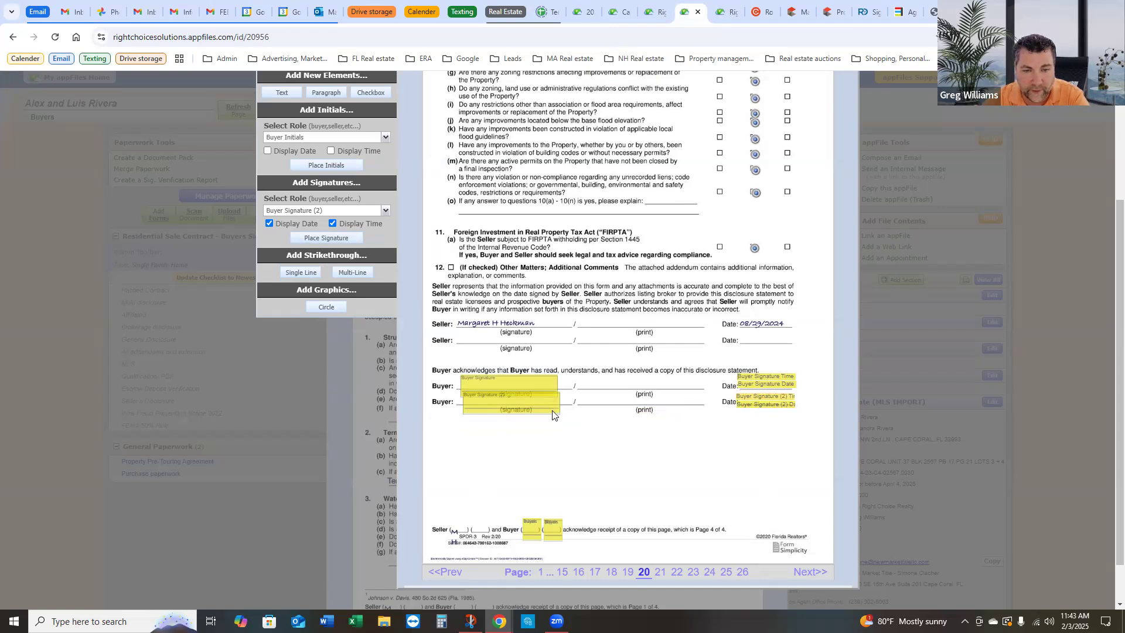
{"action": "left_click_drag", "start_coordinate": [548, 406], "coordinate": [547, 406]}
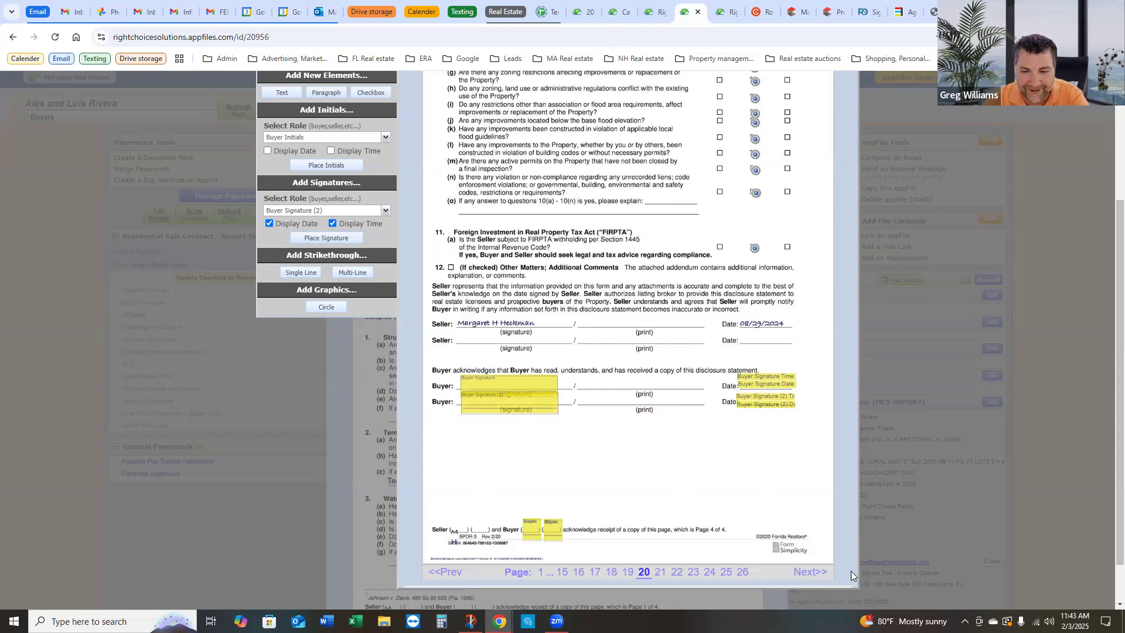
Step: Go to the Compensation/Concession Addendum on page 21 and close the page elements editor
{"action": "left_click", "coordinate": [817, 572]}
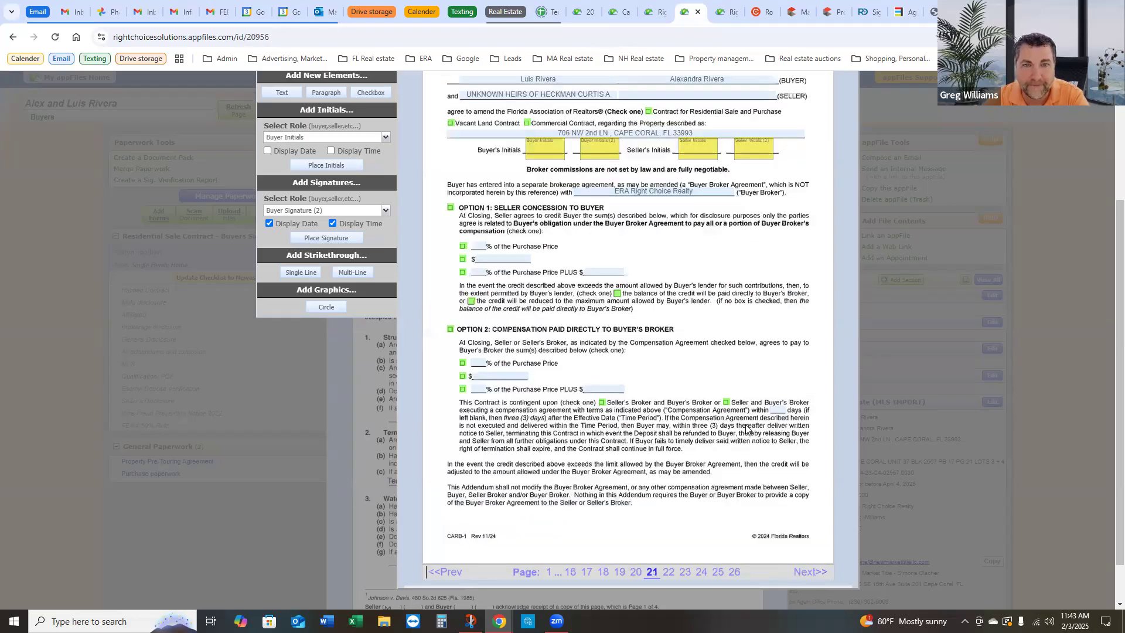
{"action": "scroll", "coordinate": [746, 430], "scroll_direction": "up", "scroll_amount": 2}
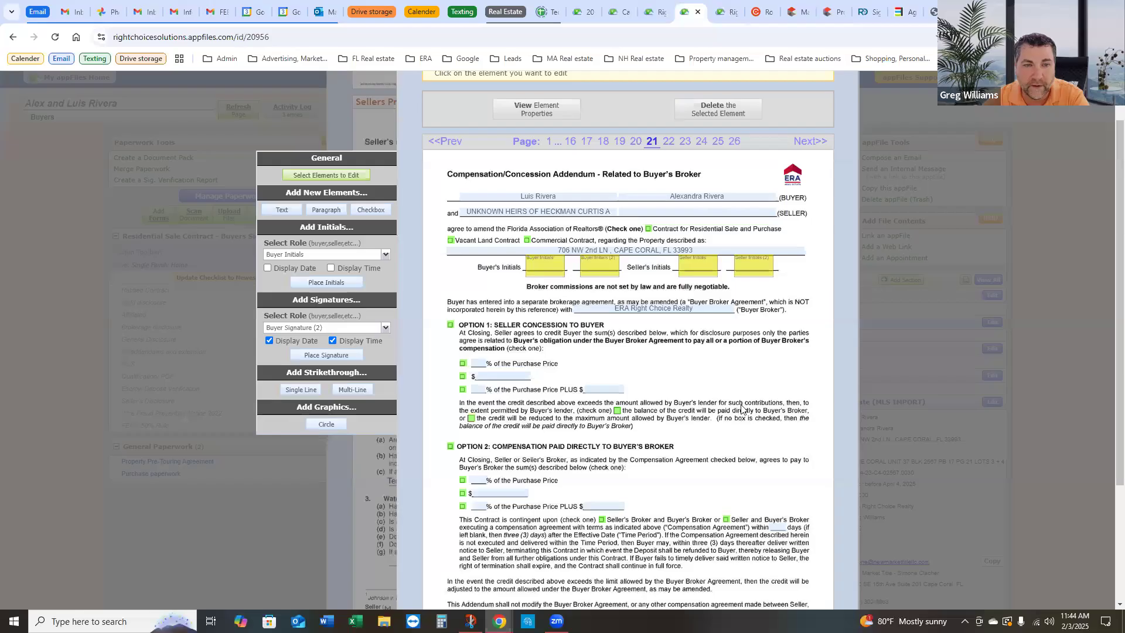
{"action": "scroll", "coordinate": [743, 386], "scroll_direction": "down", "scroll_amount": 2}
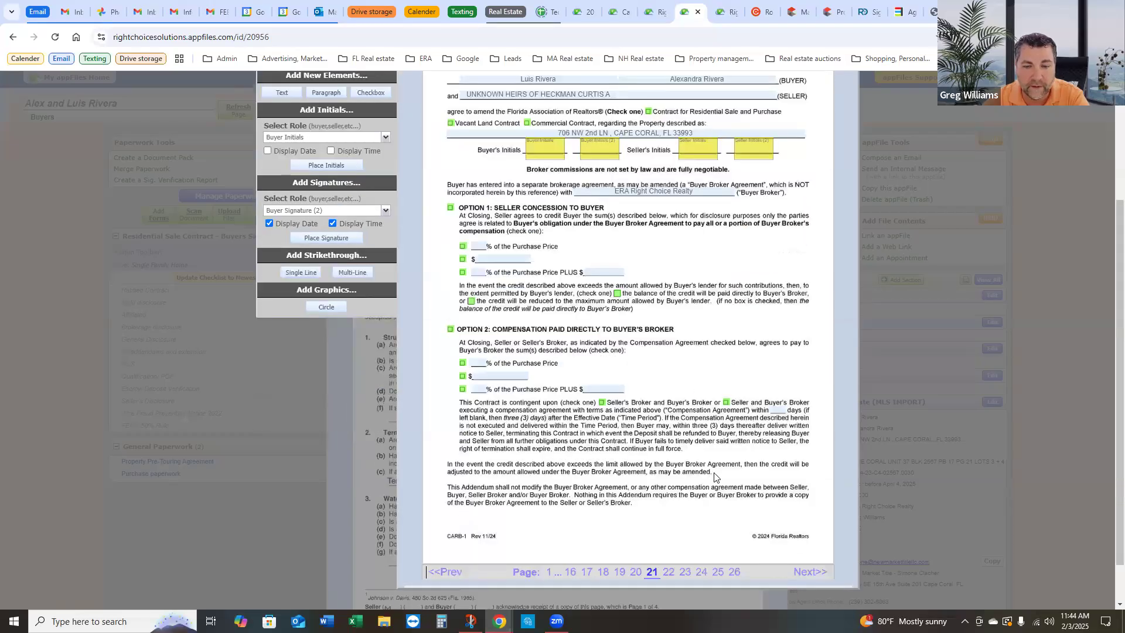
{"action": "scroll", "coordinate": [604, 368], "scroll_direction": "up", "scroll_amount": 3}
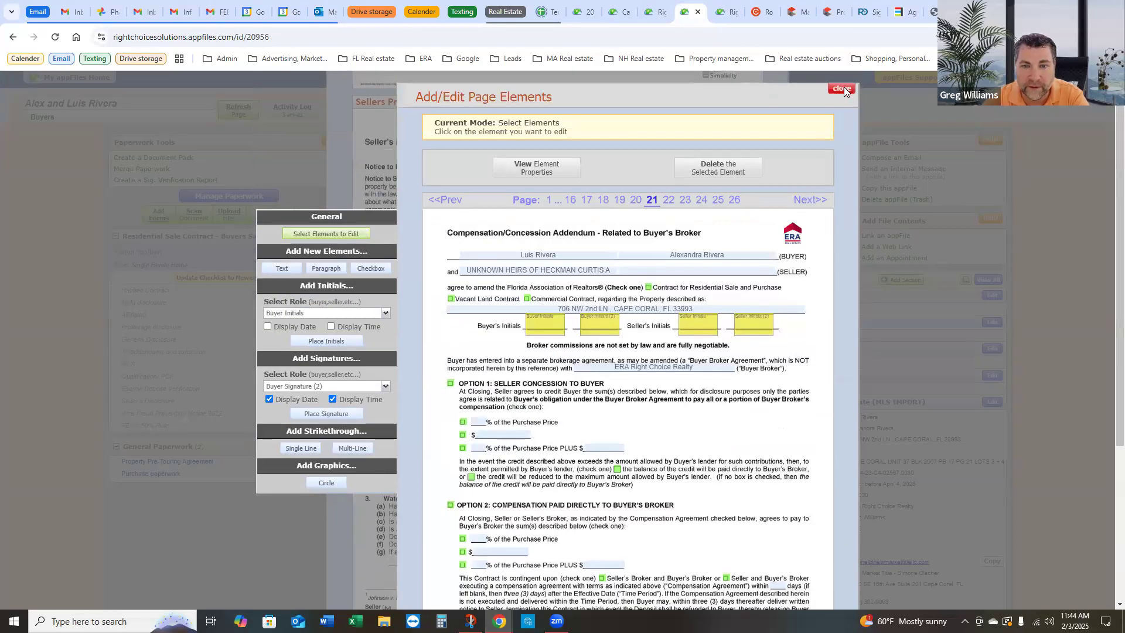
{"action": "left_click", "coordinate": [842, 89]}
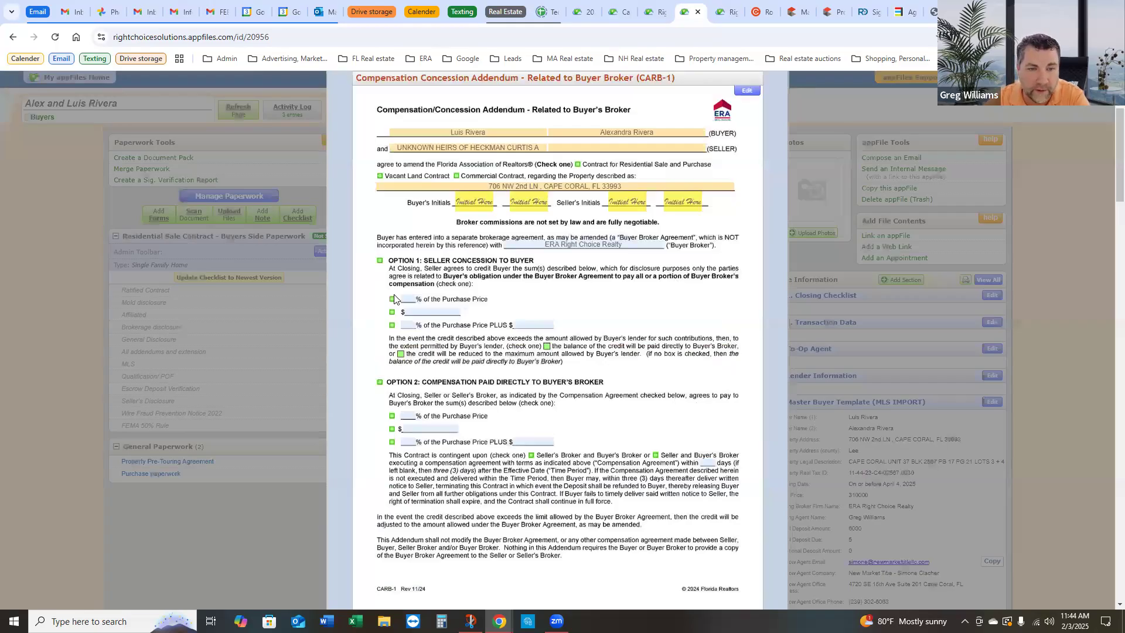
Step: On the Compensation/Concession Addendum, select Option 2 at 2.5% of the purchase price, contingent on the Seller's Broker and Buyer's Broker agreement
{"action": "scroll", "coordinate": [428, 384], "scroll_direction": "down", "scroll_amount": 1}
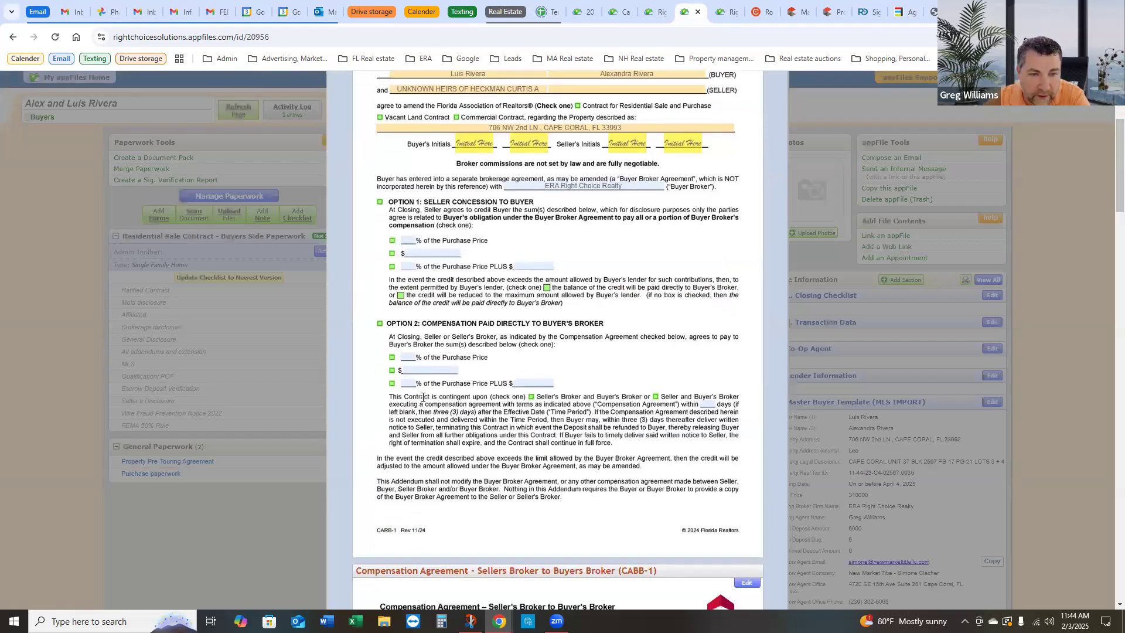
{"action": "left_click", "coordinate": [379, 324]}
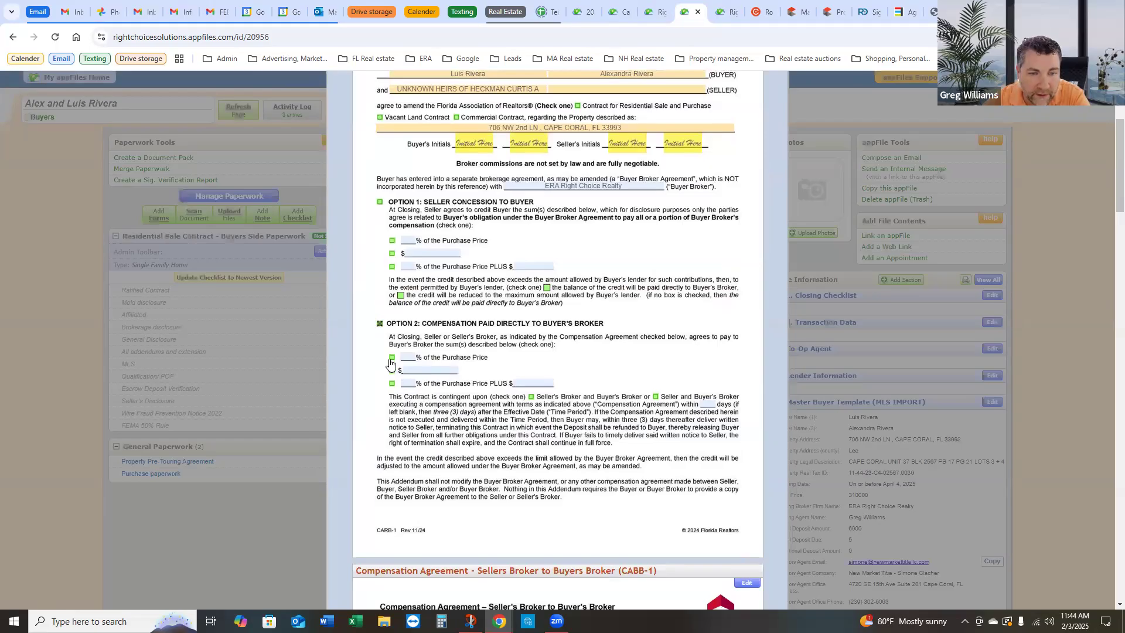
{"action": "left_click", "coordinate": [393, 358]}
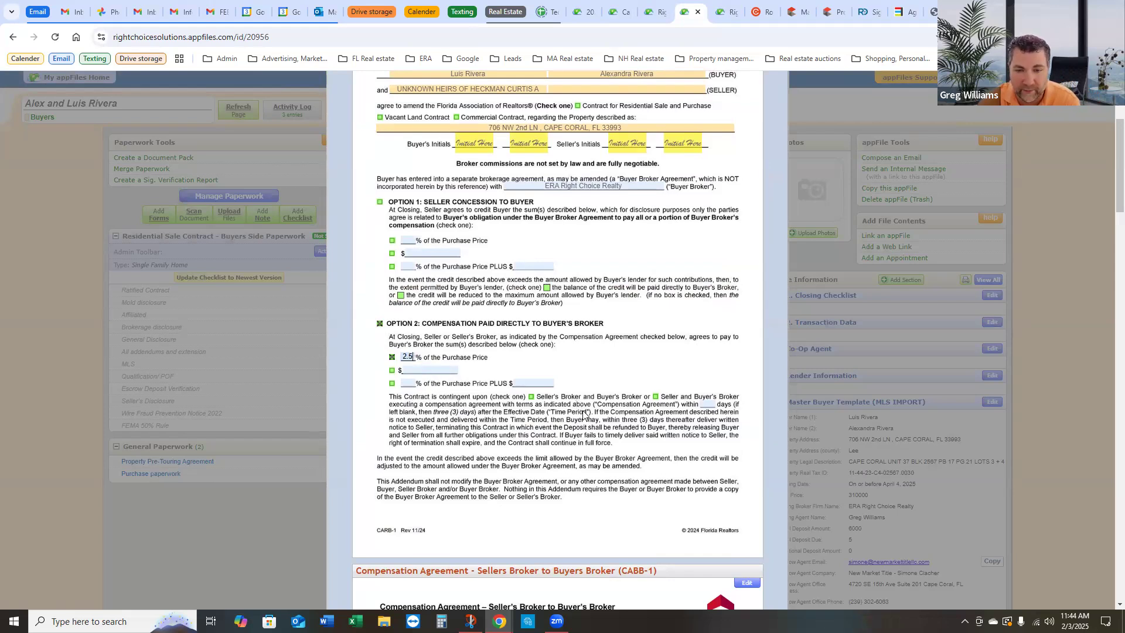
{"action": "left_click", "coordinate": [532, 398]}
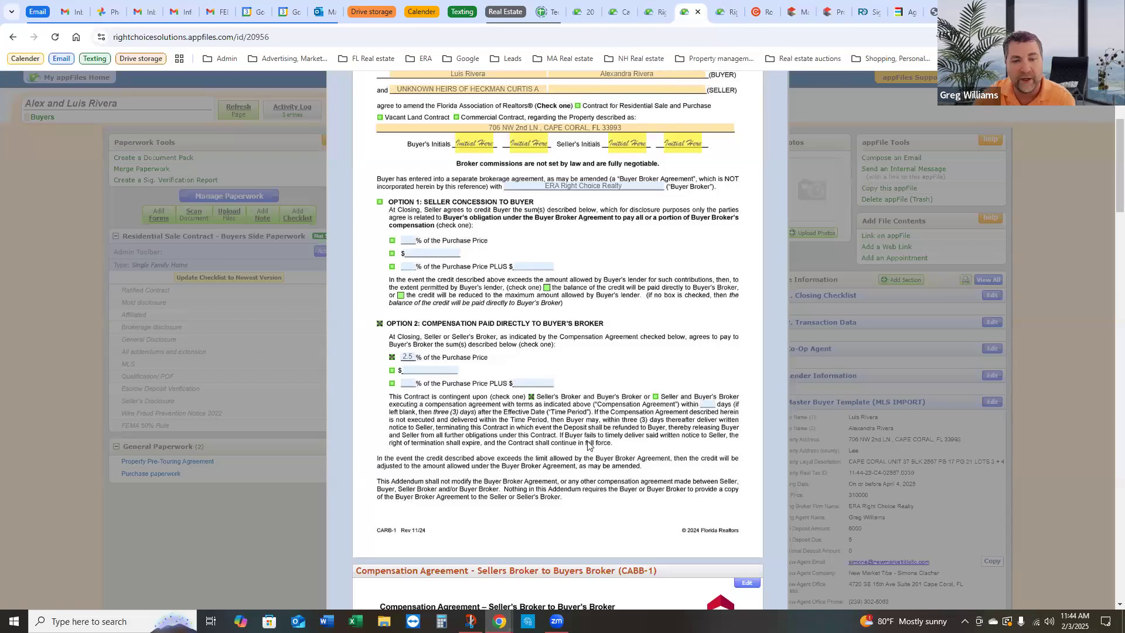
Step: In section 5 of the Seller's Broker to Buyer's Broker Compensation Agreement, check the percentage option and enter 2.5% of the gross purchase price
{"action": "scroll", "coordinate": [540, 463], "scroll_direction": "down", "scroll_amount": 1}
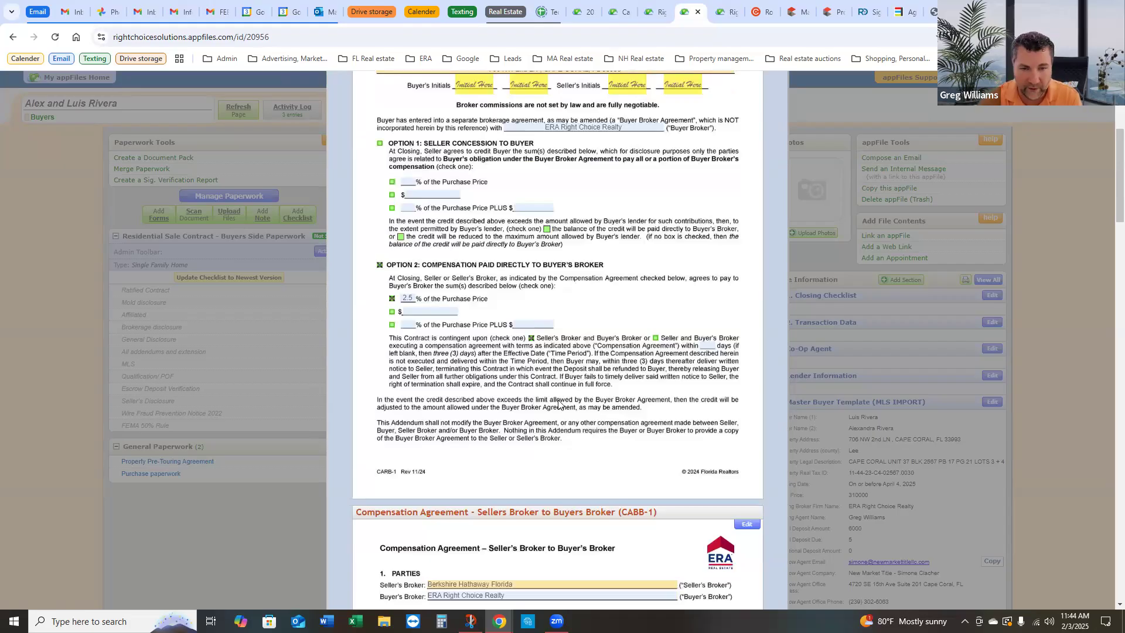
{"action": "scroll", "coordinate": [574, 383], "scroll_direction": "down", "scroll_amount": 4}
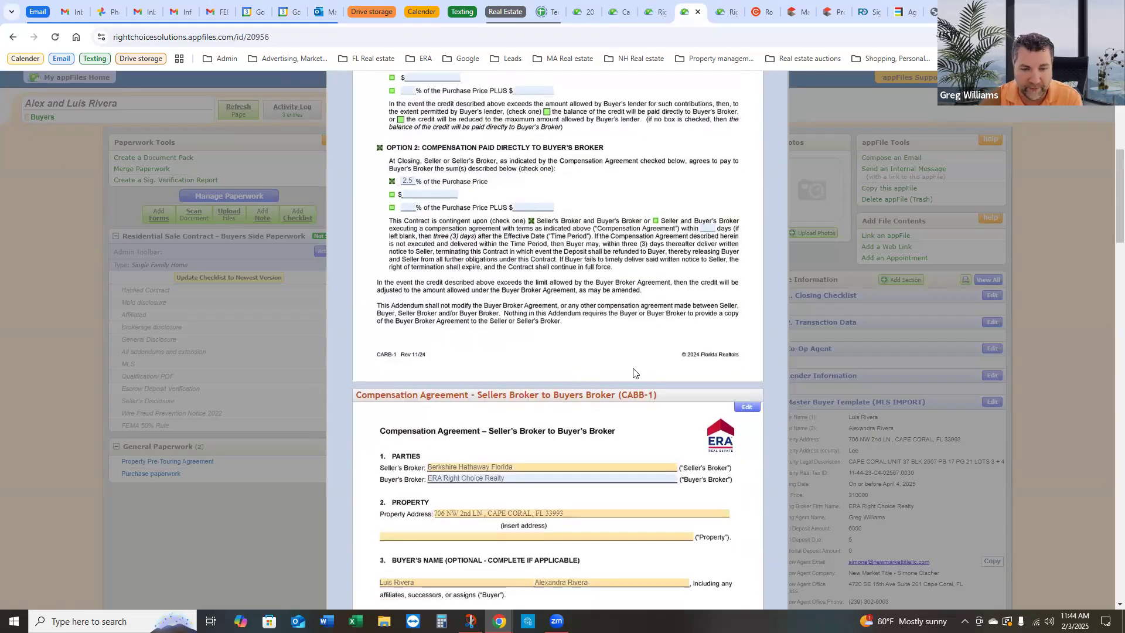
{"action": "scroll", "coordinate": [703, 381], "scroll_direction": "down", "scroll_amount": 1}
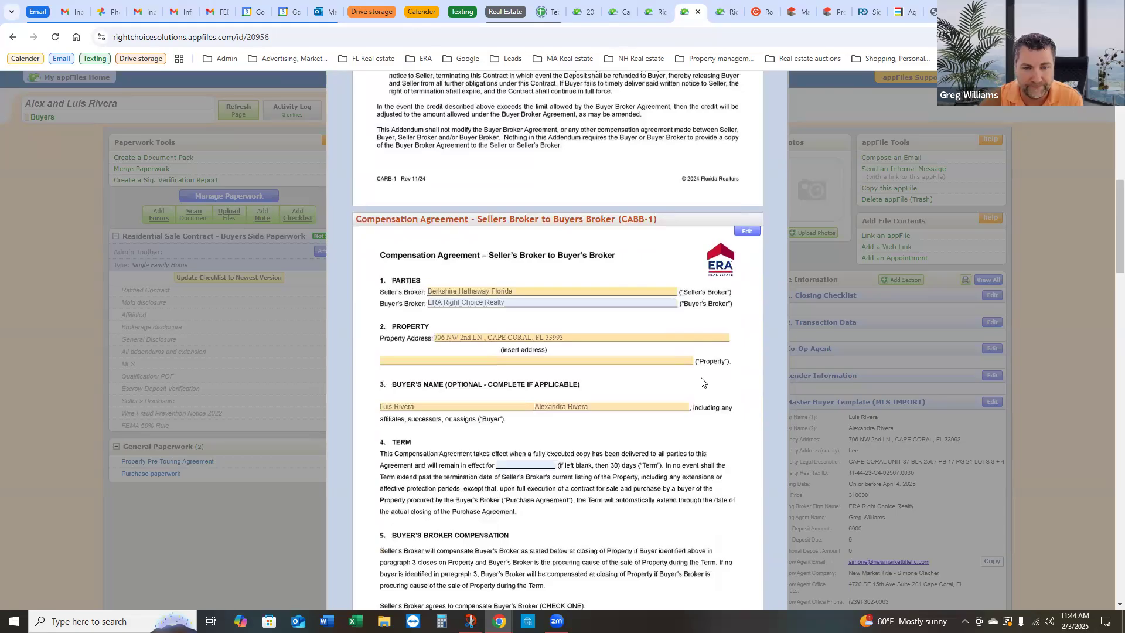
{"action": "scroll", "coordinate": [686, 372], "scroll_direction": "down", "scroll_amount": 2}
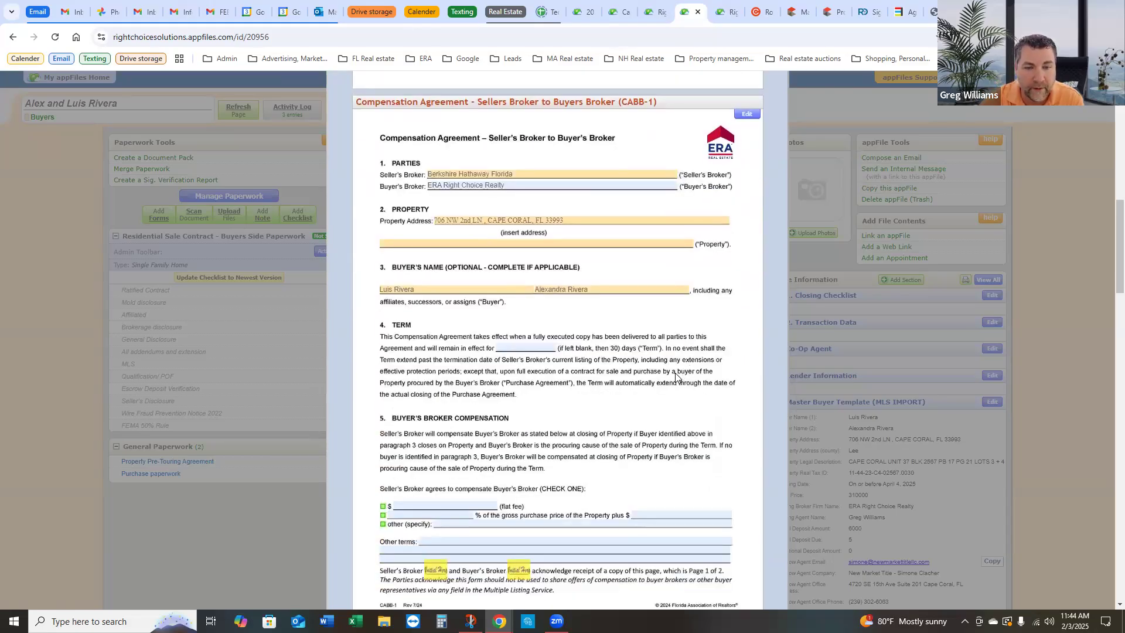
{"action": "scroll", "coordinate": [644, 390], "scroll_direction": "down", "scroll_amount": 2}
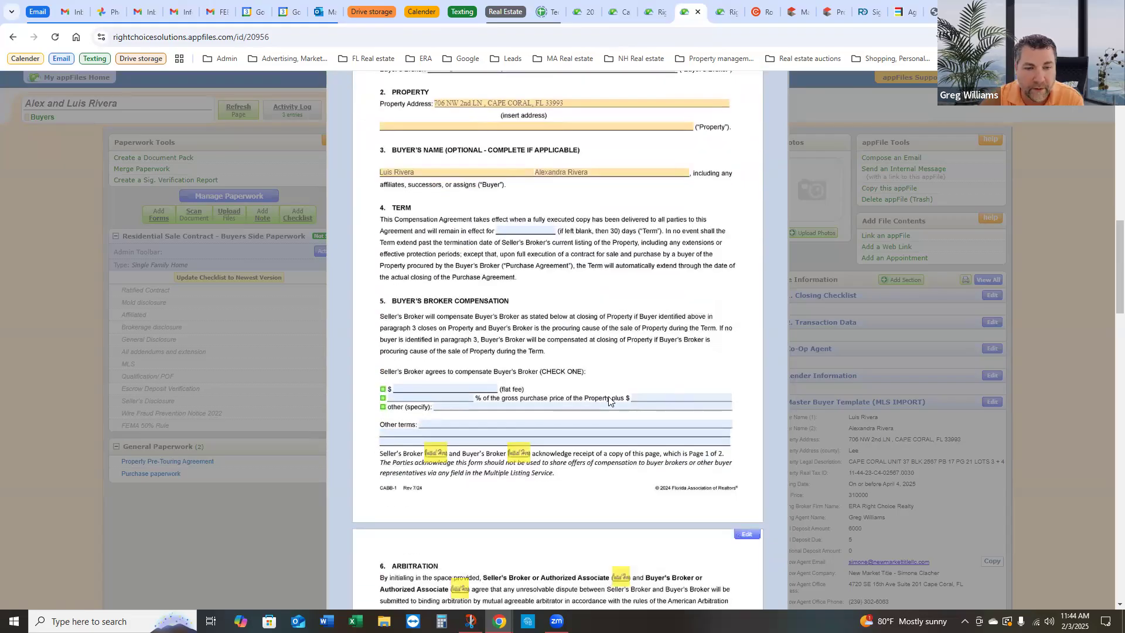
{"action": "left_click", "coordinate": [383, 398]}
{"action": "left_click", "coordinate": [405, 398]}
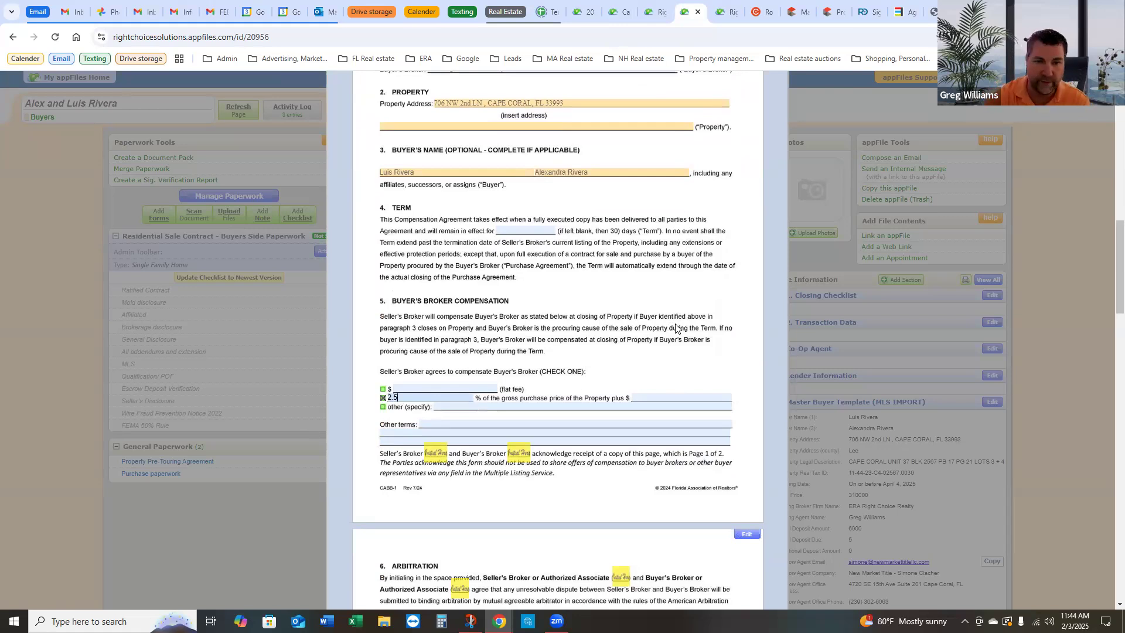
Step: Review the Compensation Agreement's terms and broker signature page, and examine the Estimated Loan Payoff document that follows
{"action": "scroll", "coordinate": [644, 345], "scroll_direction": "up", "scroll_amount": 2}
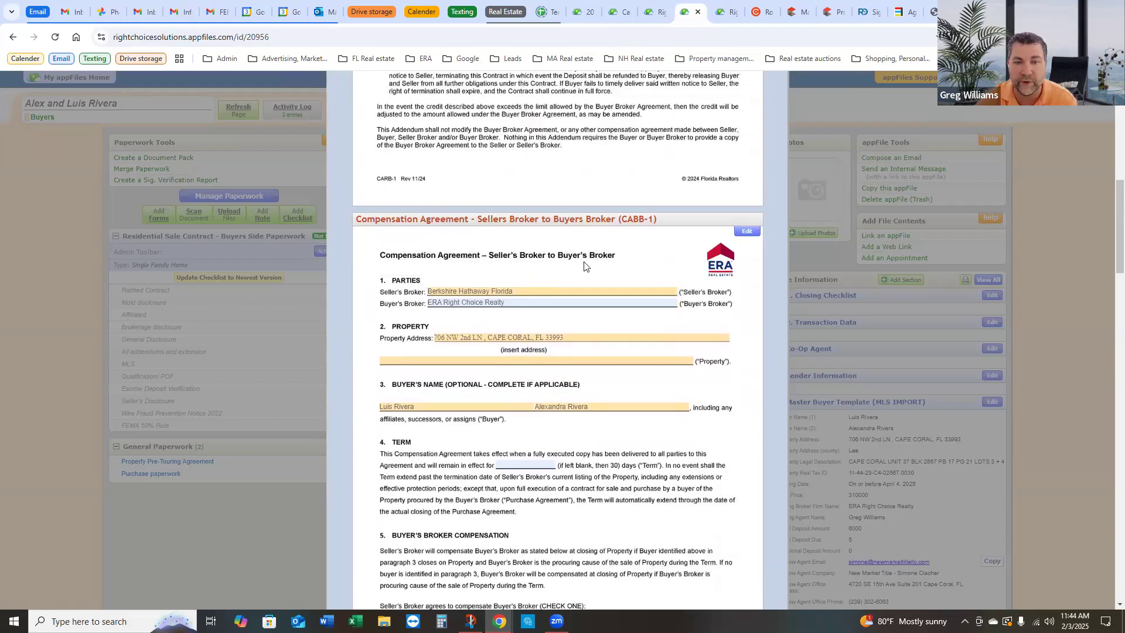
{"action": "scroll", "coordinate": [650, 426], "scroll_direction": "down", "scroll_amount": 1}
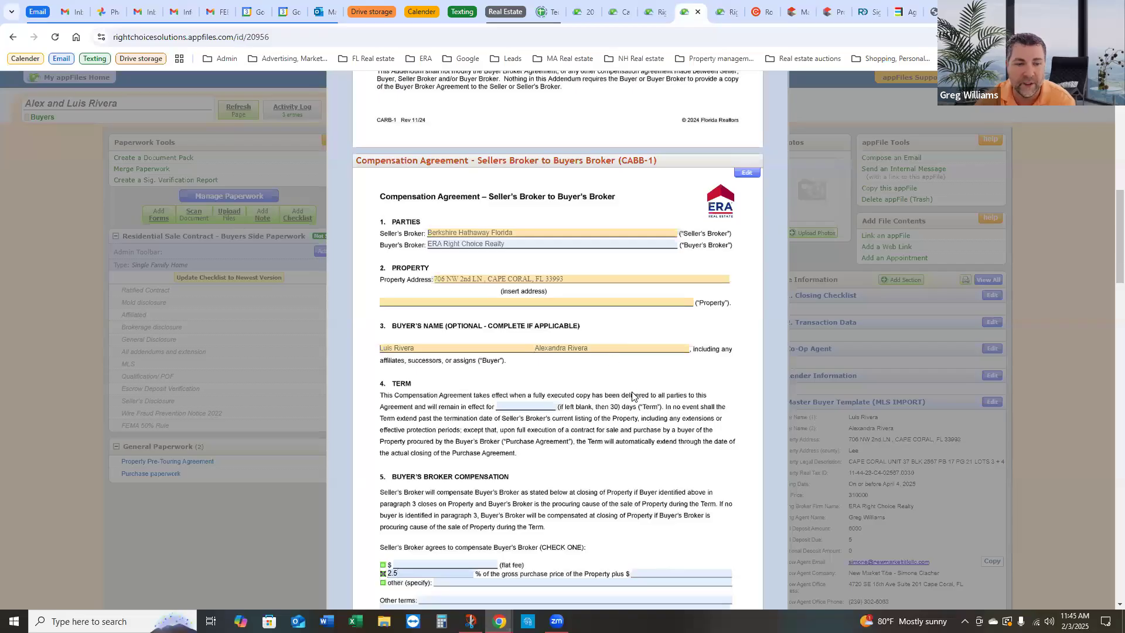
{"action": "scroll", "coordinate": [633, 397], "scroll_direction": "down", "scroll_amount": 2}
{"action": "scroll", "coordinate": [627, 389], "scroll_direction": "down", "scroll_amount": 5}
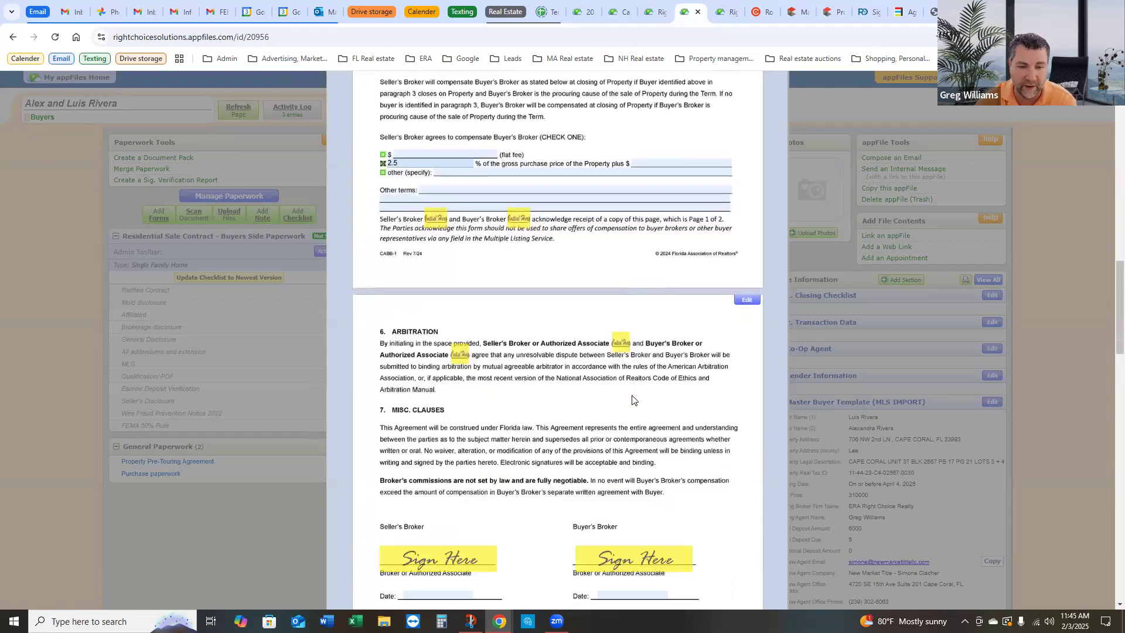
{"action": "scroll", "coordinate": [631, 400], "scroll_direction": "down", "scroll_amount": 6}
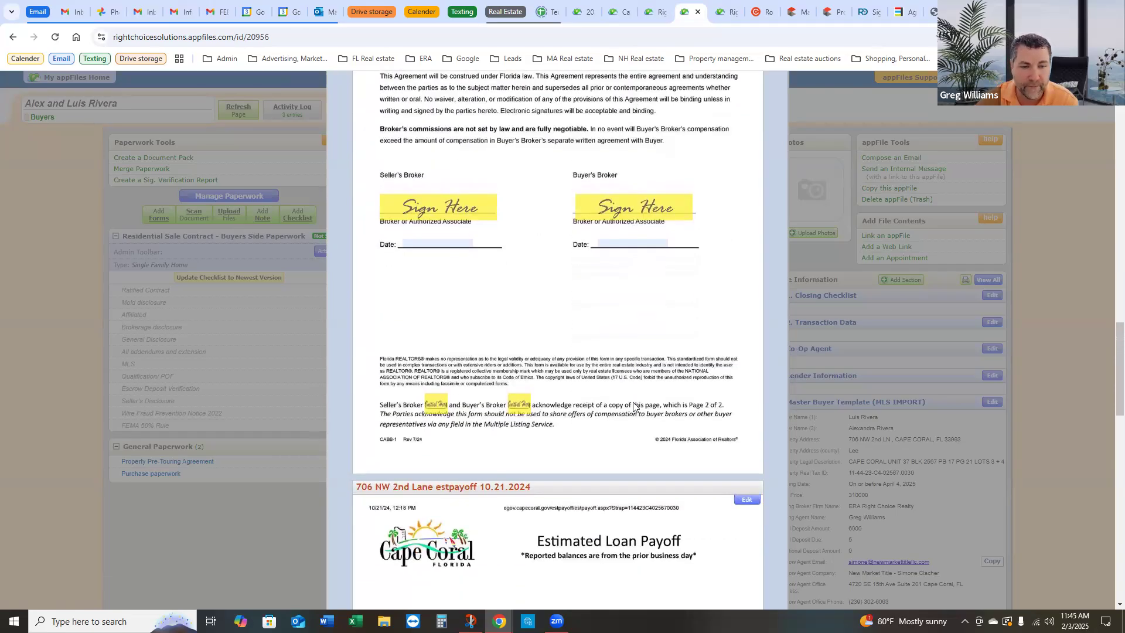
{"action": "scroll", "coordinate": [634, 406], "scroll_direction": "down", "scroll_amount": 6}
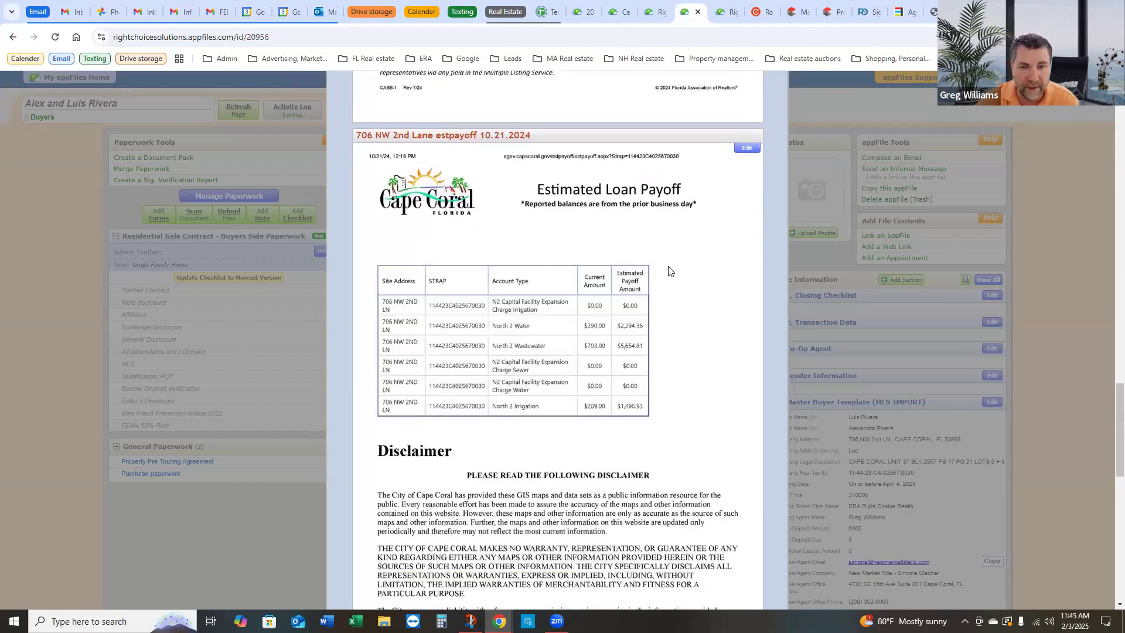
{"action": "scroll", "coordinate": [636, 300], "scroll_direction": "down", "scroll_amount": 1}
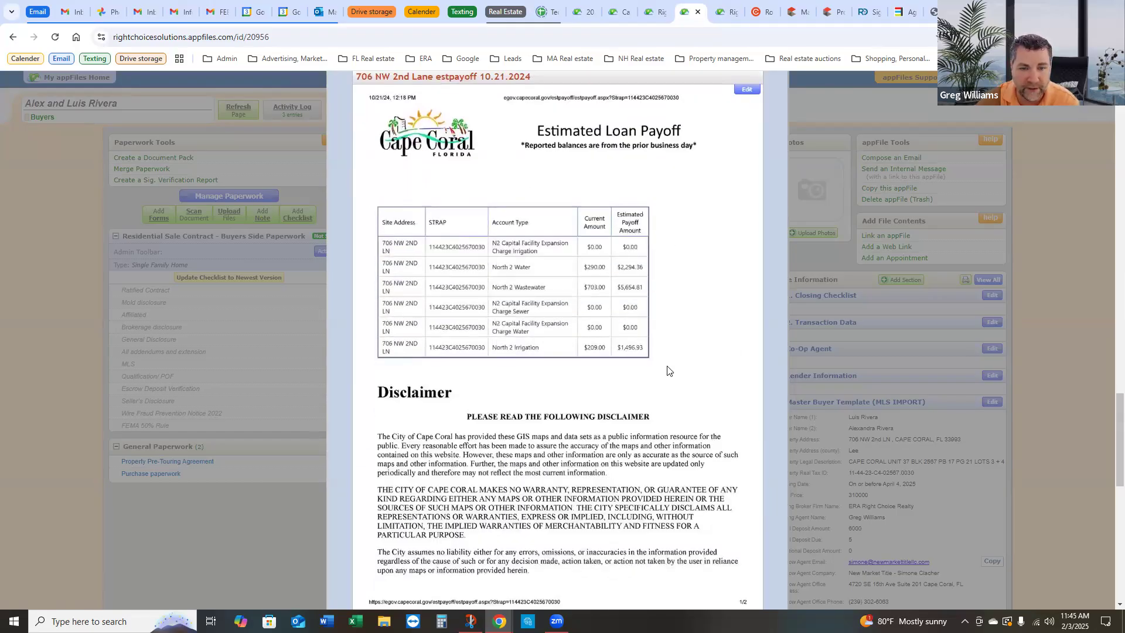
Step: Place Buyer Initials and Buyer Initials (2) fields side by side in the upper-right corner of the Estimated Loan Payoff document's first page
{"action": "scroll", "coordinate": [670, 376], "scroll_direction": "down", "scroll_amount": 3}
{"action": "scroll", "coordinate": [671, 387], "scroll_direction": "up", "scroll_amount": 4}
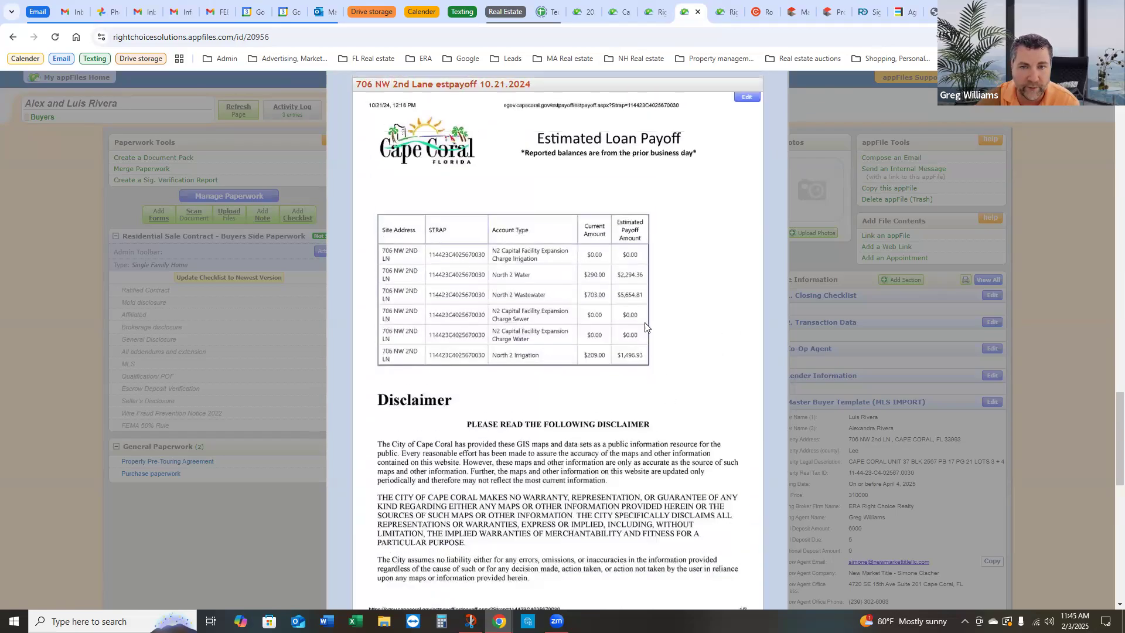
{"action": "left_click", "coordinate": [747, 150]}
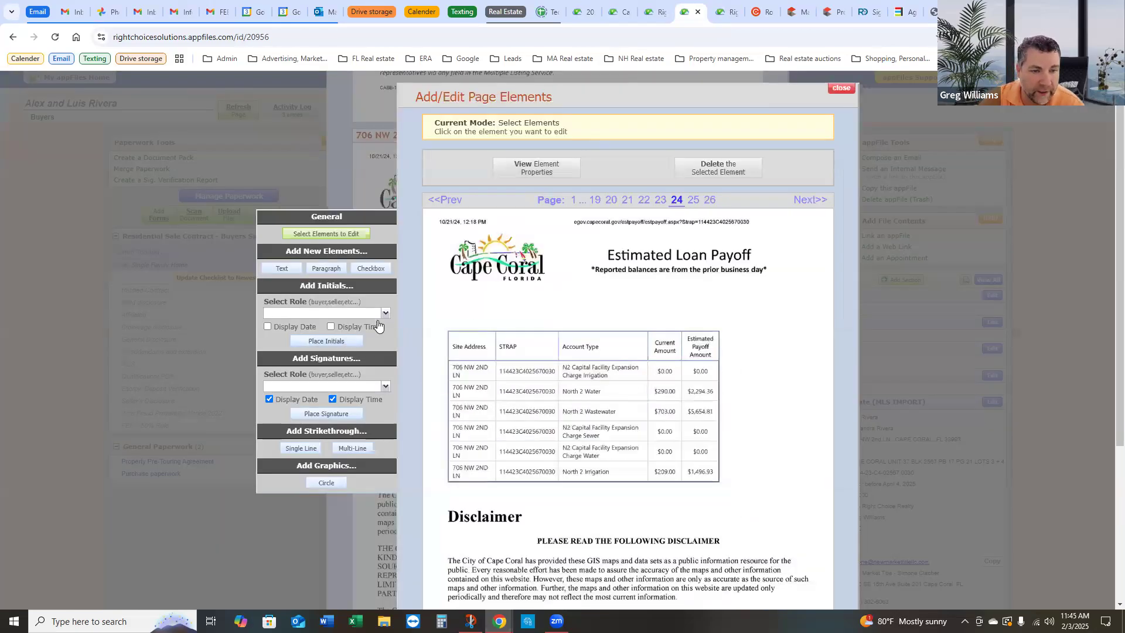
{"action": "left_click", "coordinate": [385, 314]}
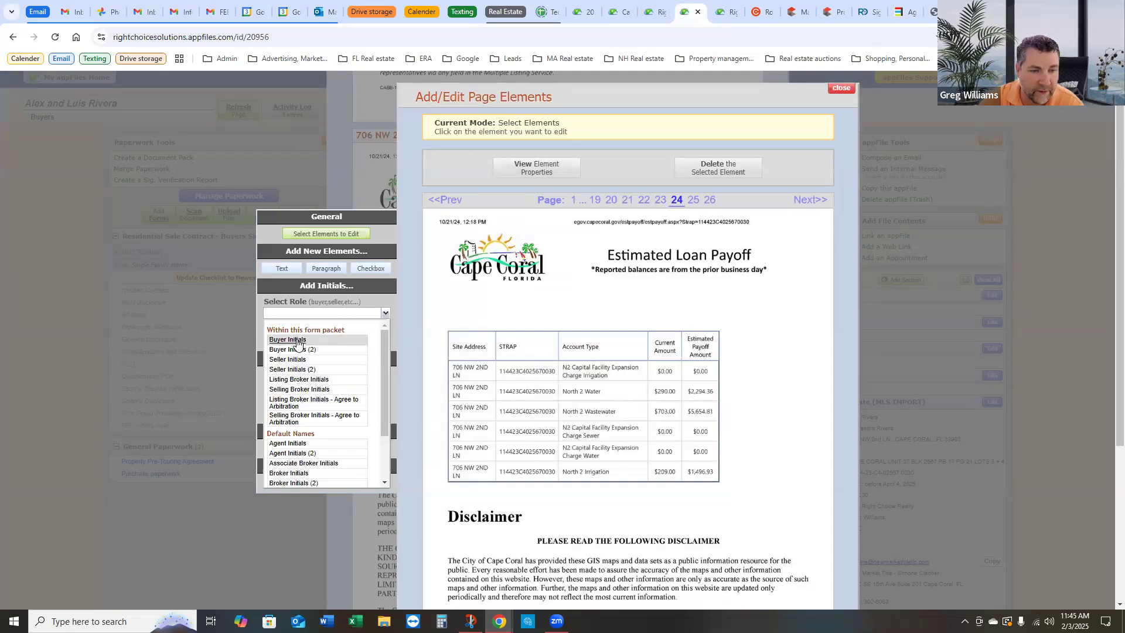
{"action": "left_click", "coordinate": [287, 339]}
{"action": "left_click", "coordinate": [320, 342]}
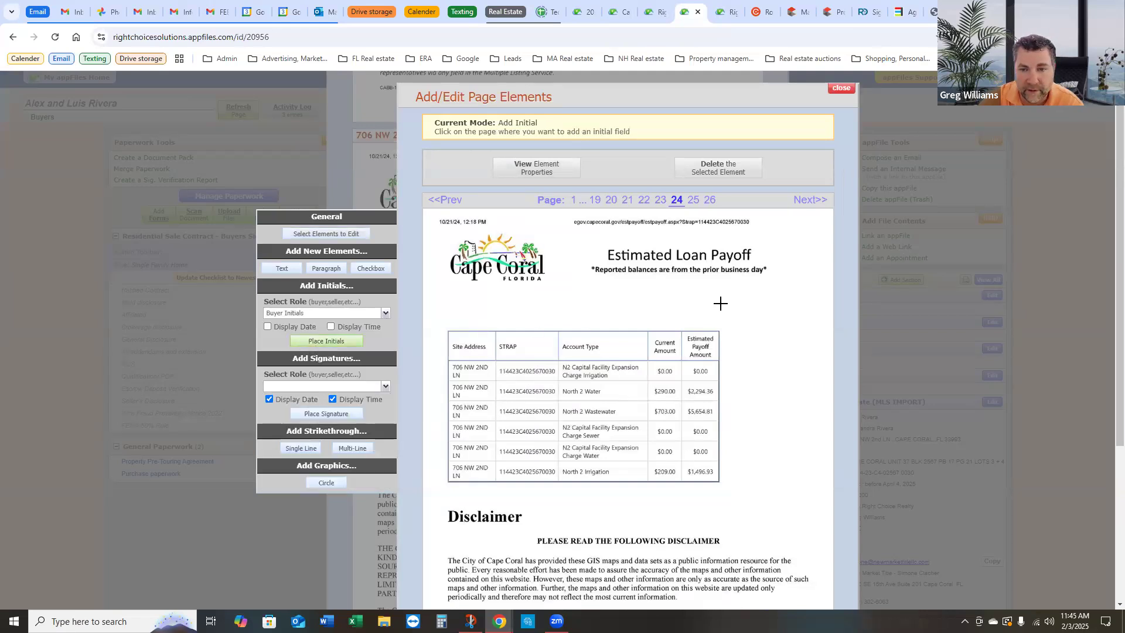
{"action": "left_click", "coordinate": [769, 232]}
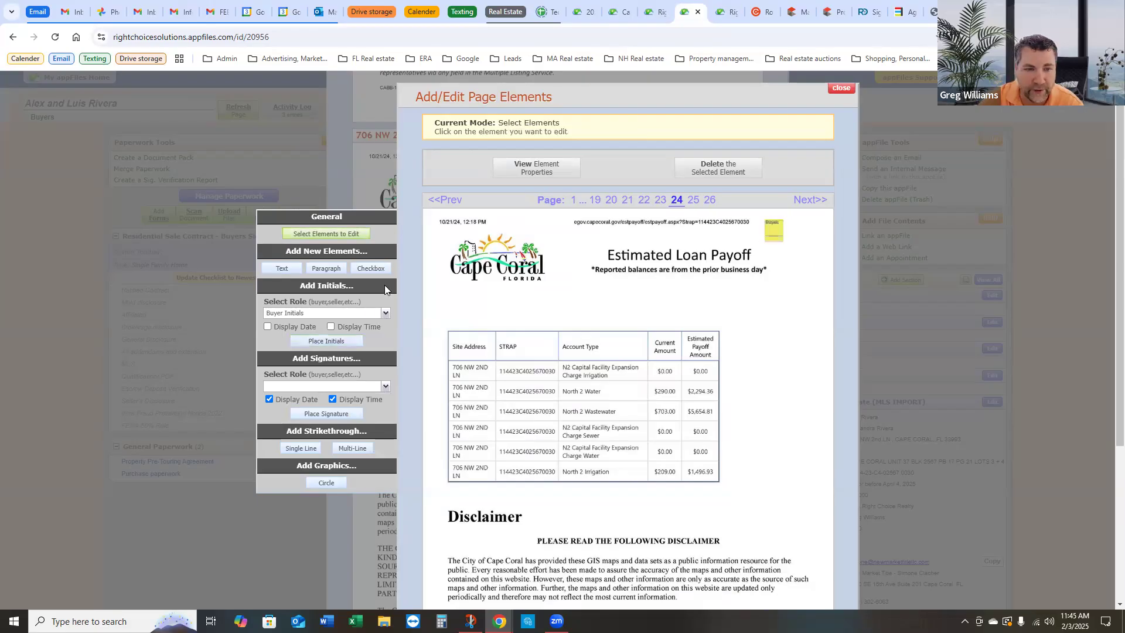
{"action": "left_click", "coordinate": [385, 313]}
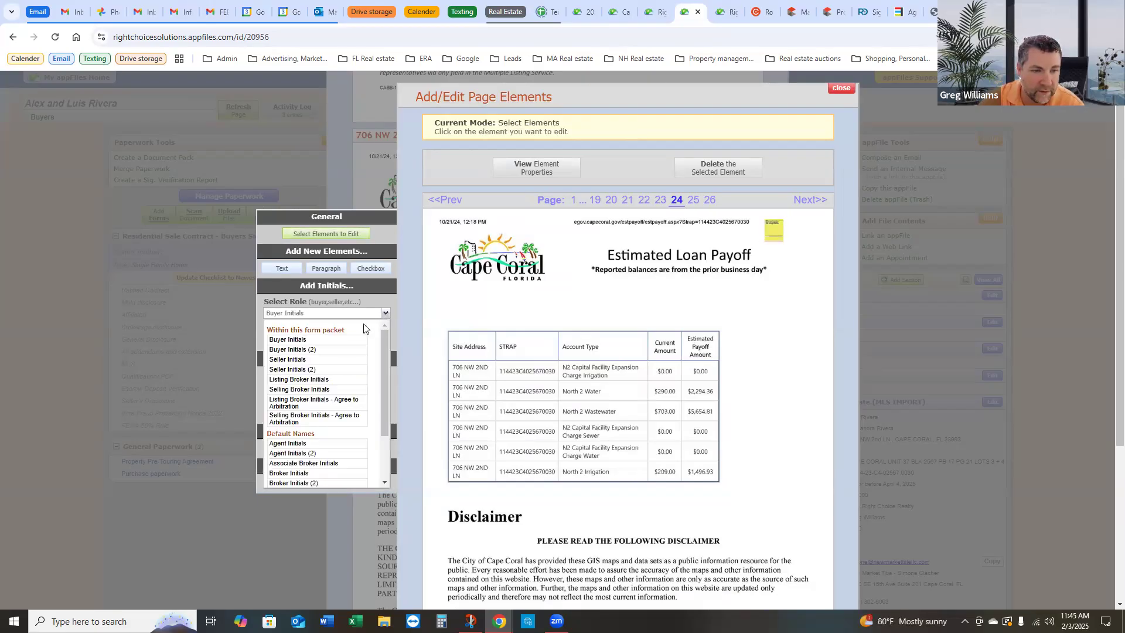
{"action": "left_click", "coordinate": [293, 350]}
{"action": "left_click", "coordinate": [313, 341]}
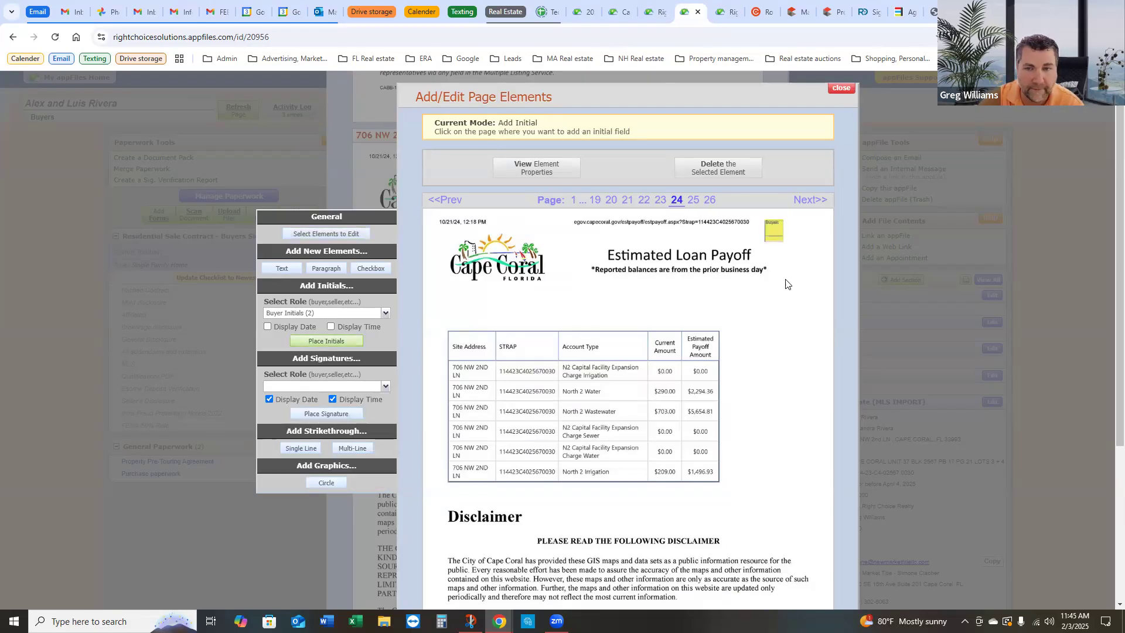
{"action": "left_click", "coordinate": [787, 240]}
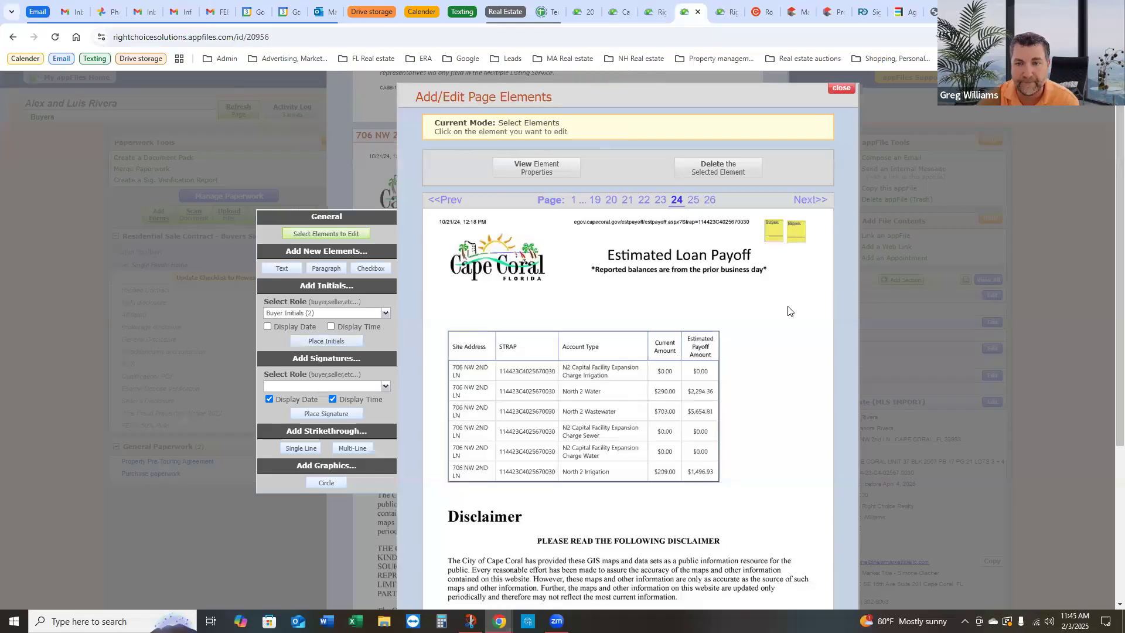
Step: Check pages 25 and 26 in the page elements editor, close it, and review the Loan Pre-Approval Notification letter
{"action": "scroll", "coordinate": [789, 311], "scroll_direction": "down", "scroll_amount": 4}
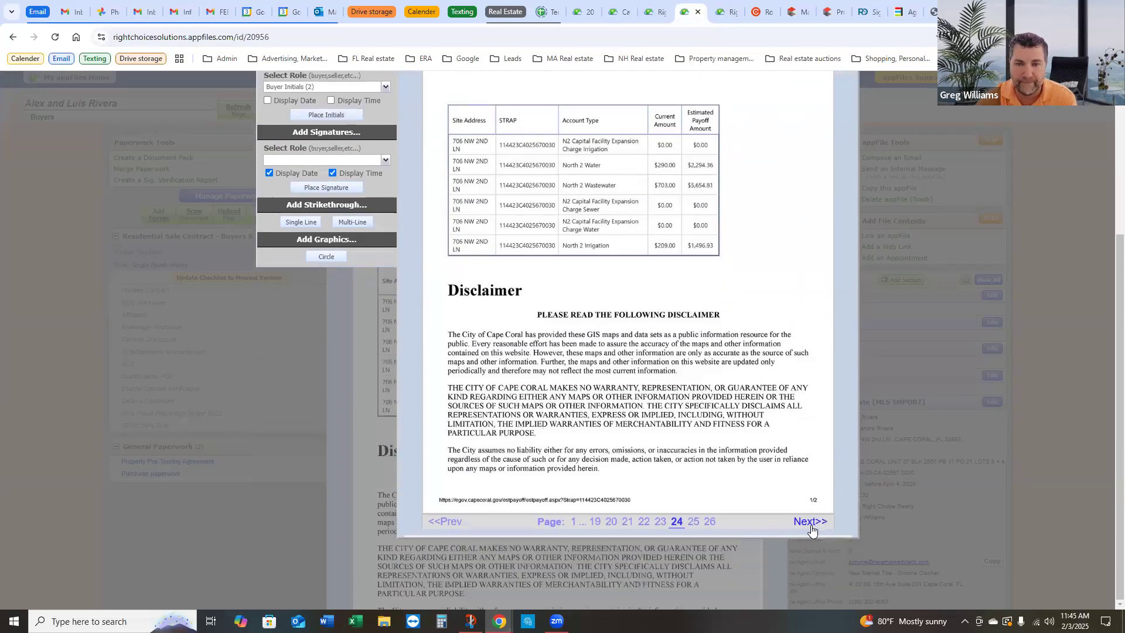
{"action": "left_click", "coordinate": [809, 523]}
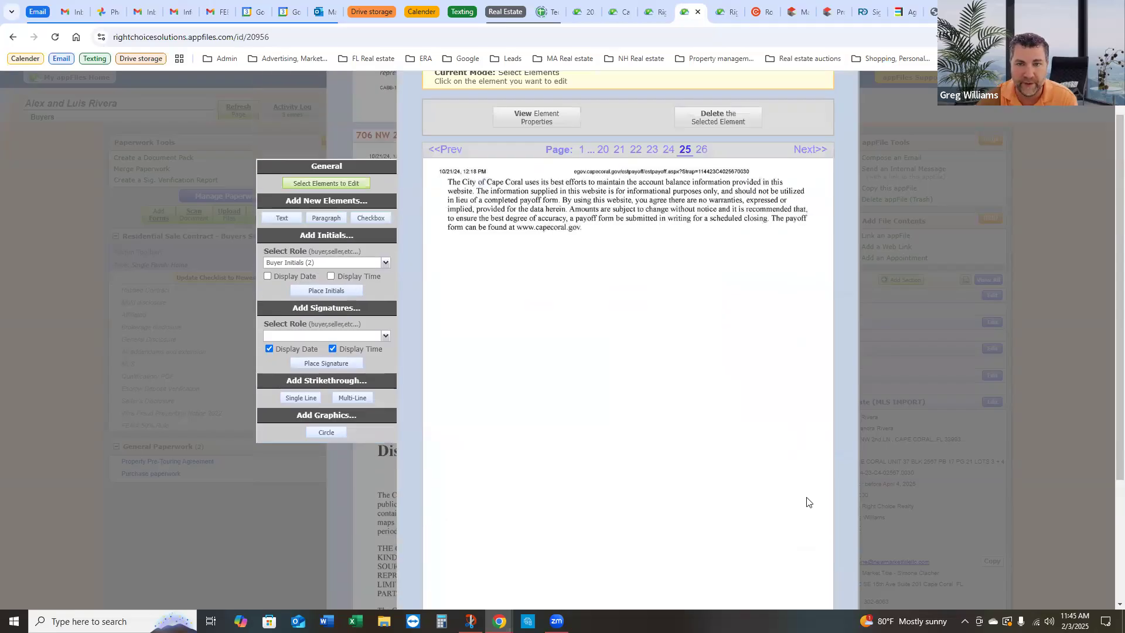
{"action": "left_click", "coordinate": [812, 523]}
{"action": "scroll", "coordinate": [746, 442], "scroll_direction": "up", "scroll_amount": 1}
{"action": "scroll", "coordinate": [671, 307], "scroll_direction": "up", "scroll_amount": 5}
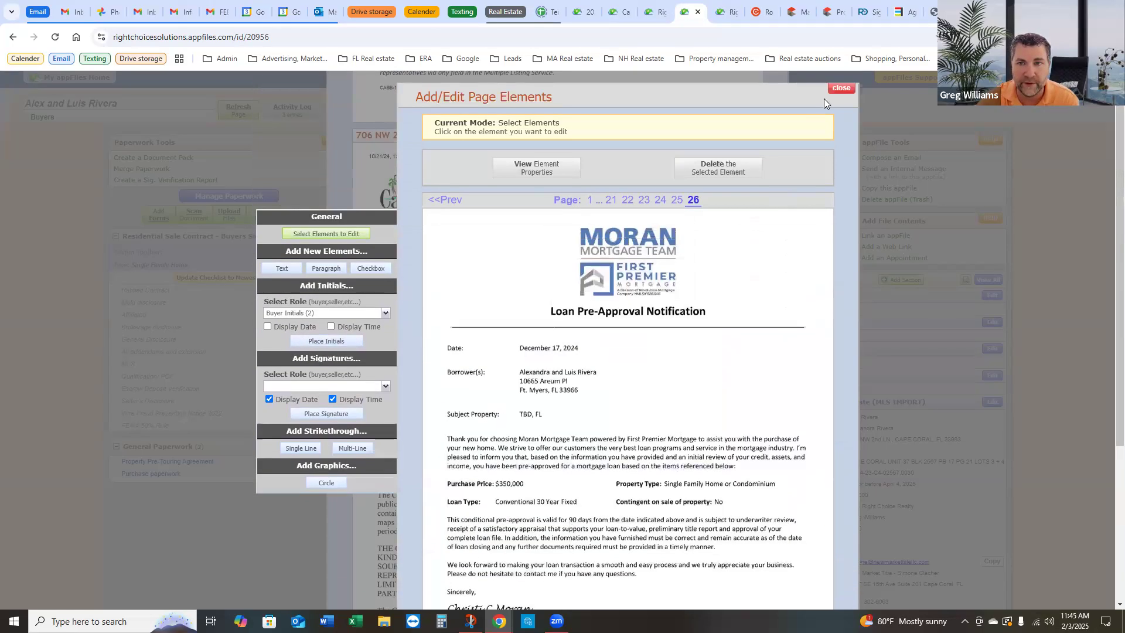
{"action": "left_click", "coordinate": [842, 95]}
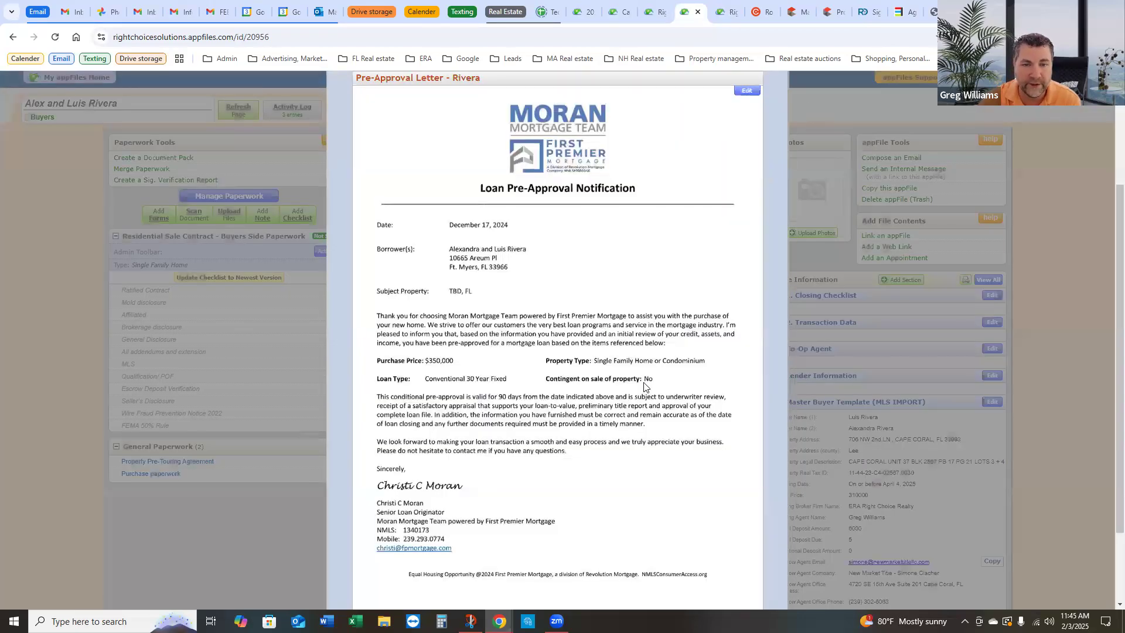
{"action": "scroll", "coordinate": [644, 381], "scroll_direction": "up", "scroll_amount": 3}
{"action": "scroll", "coordinate": [643, 385], "scroll_direction": "down", "scroll_amount": 5}
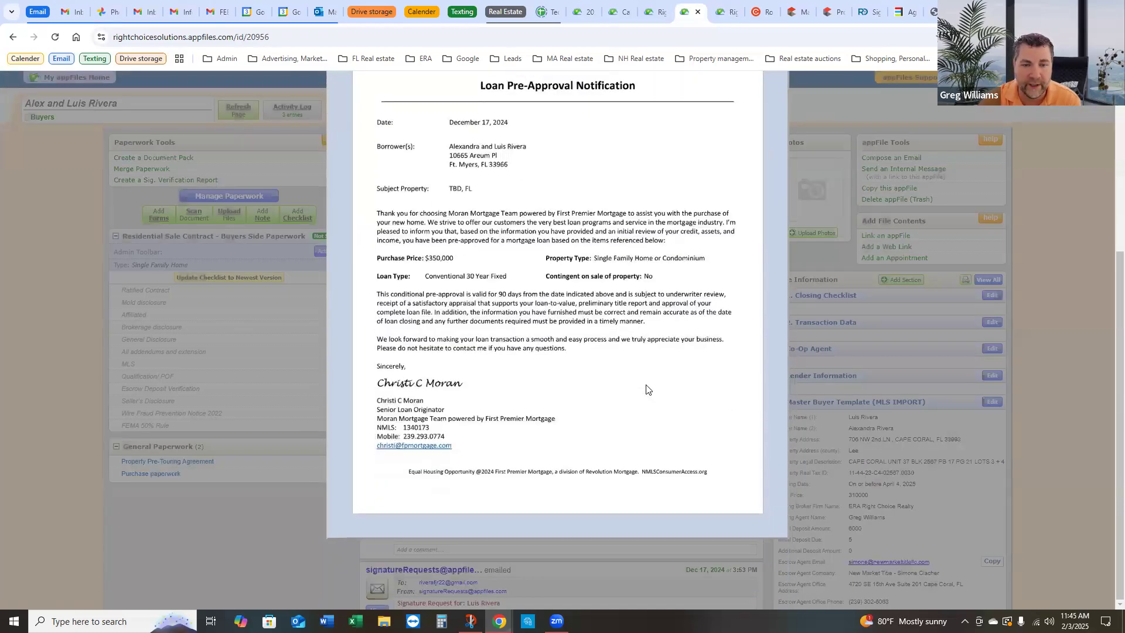
{"action": "scroll", "coordinate": [673, 425], "scroll_direction": "up", "scroll_amount": 5}
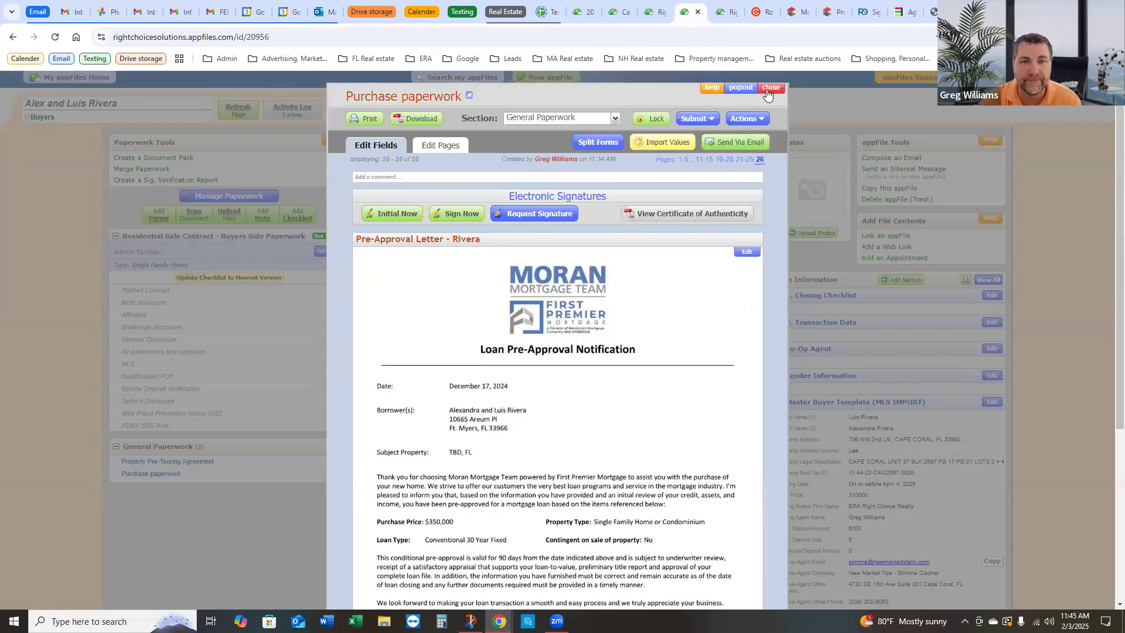
Step: Return to pages 1-5 of the purchase paperwork and start a new signature request
{"action": "left_click", "coordinate": [683, 159]}
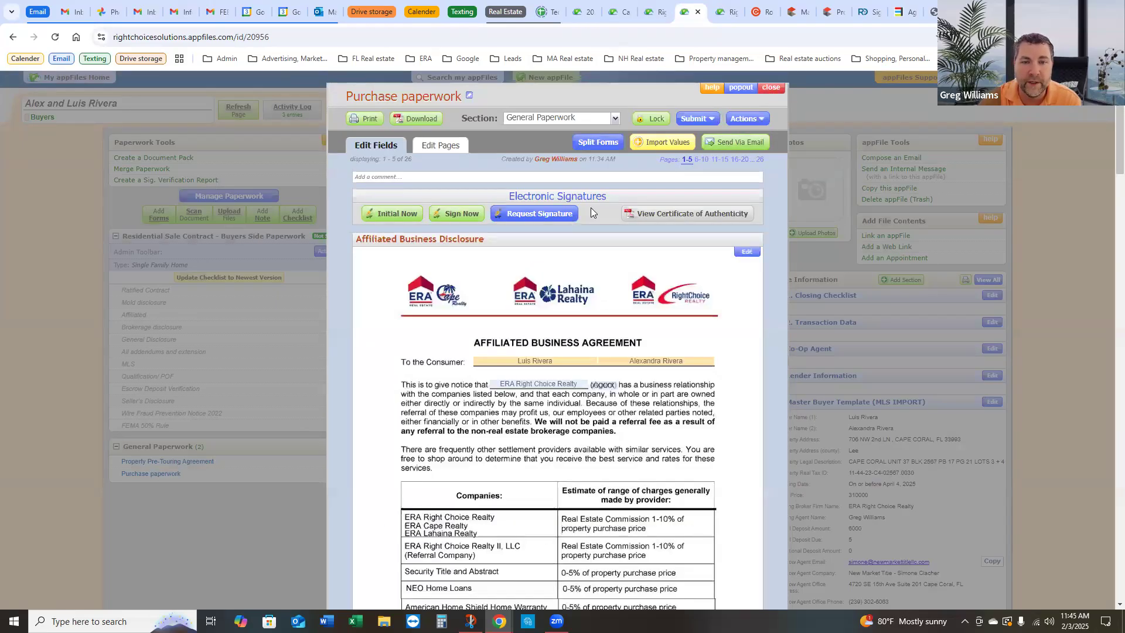
{"action": "left_click", "coordinate": [542, 218]}
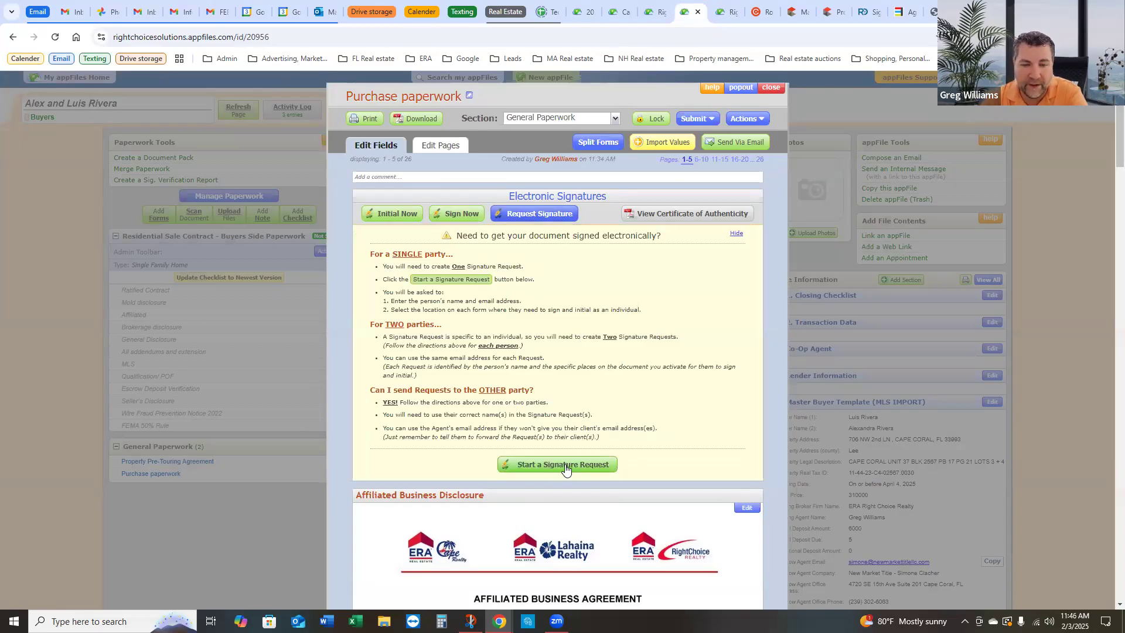
{"action": "scroll", "coordinate": [558, 463], "scroll_direction": "down", "scroll_amount": 1}
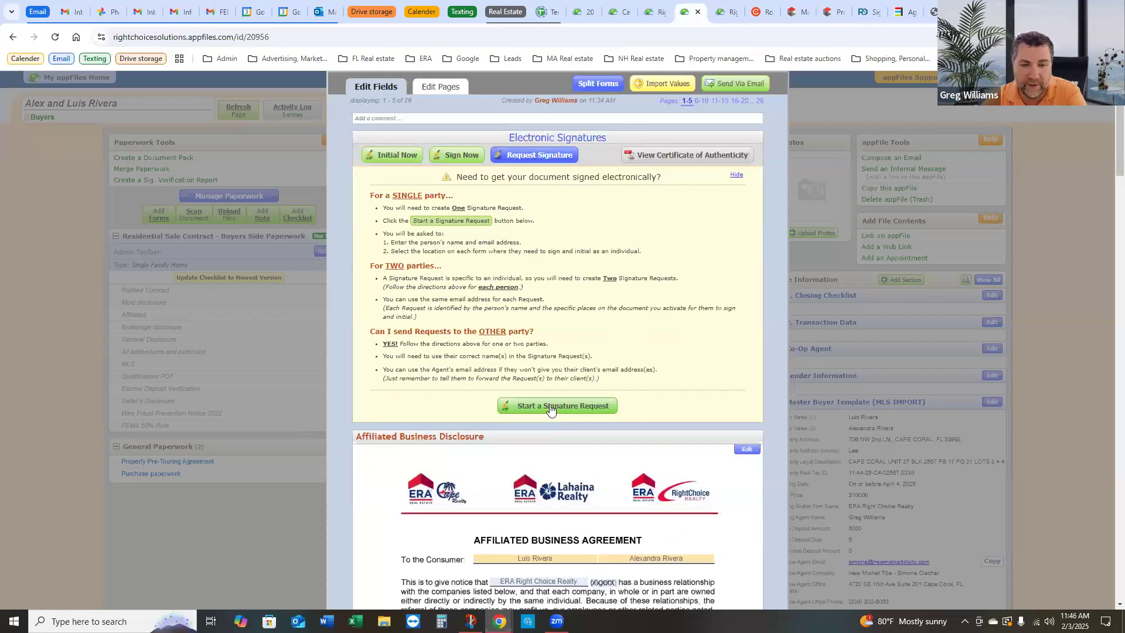
{"action": "left_click", "coordinate": [549, 406]}
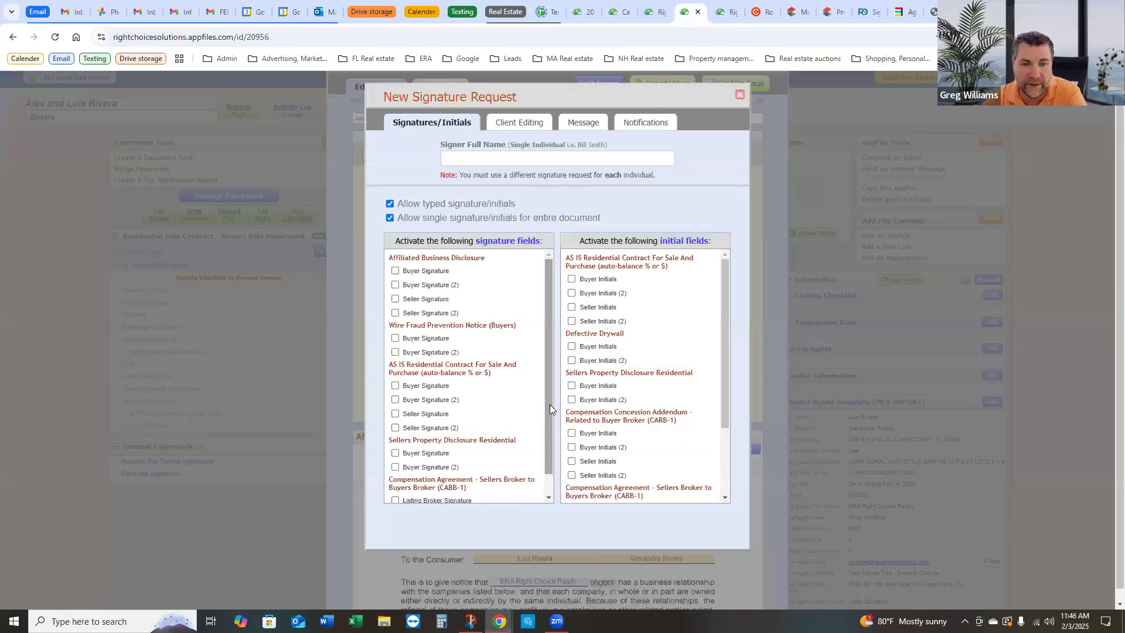
Step: Copy the first buyer's full legal name from the offer information e-mail in Gmail and enter it as the signature request's signer name
{"action": "left_click", "coordinate": [173, 13]}
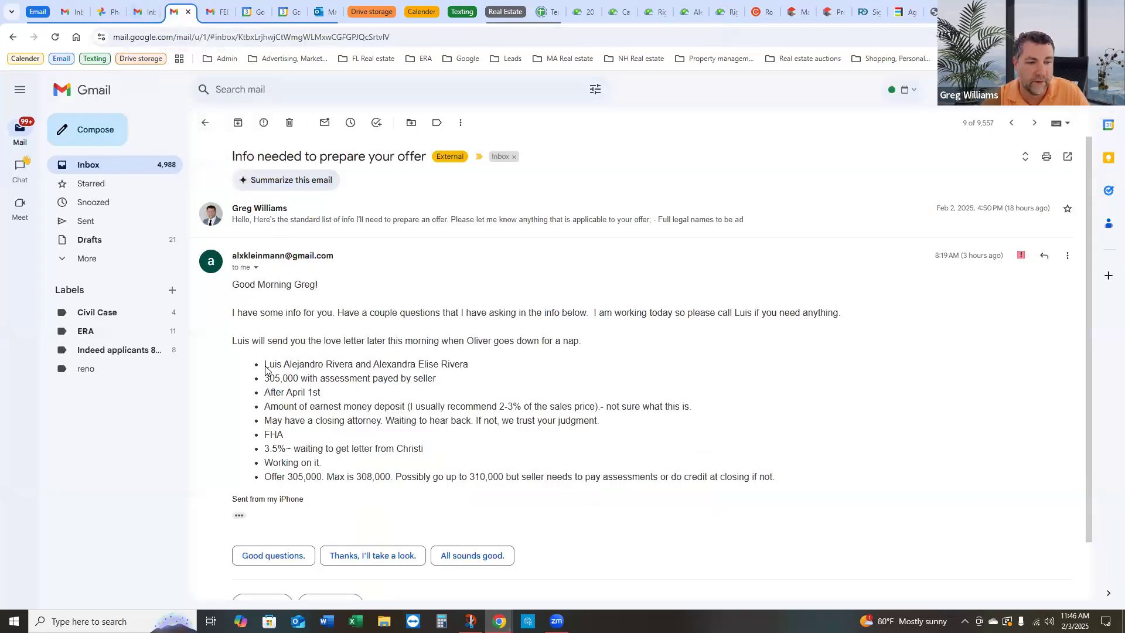
{"action": "left_click_drag", "start_coordinate": [265, 370], "coordinate": [354, 370]}
{"action": "right_click", "coordinate": [348, 368]}
{"action": "left_click", "coordinate": [392, 382]}
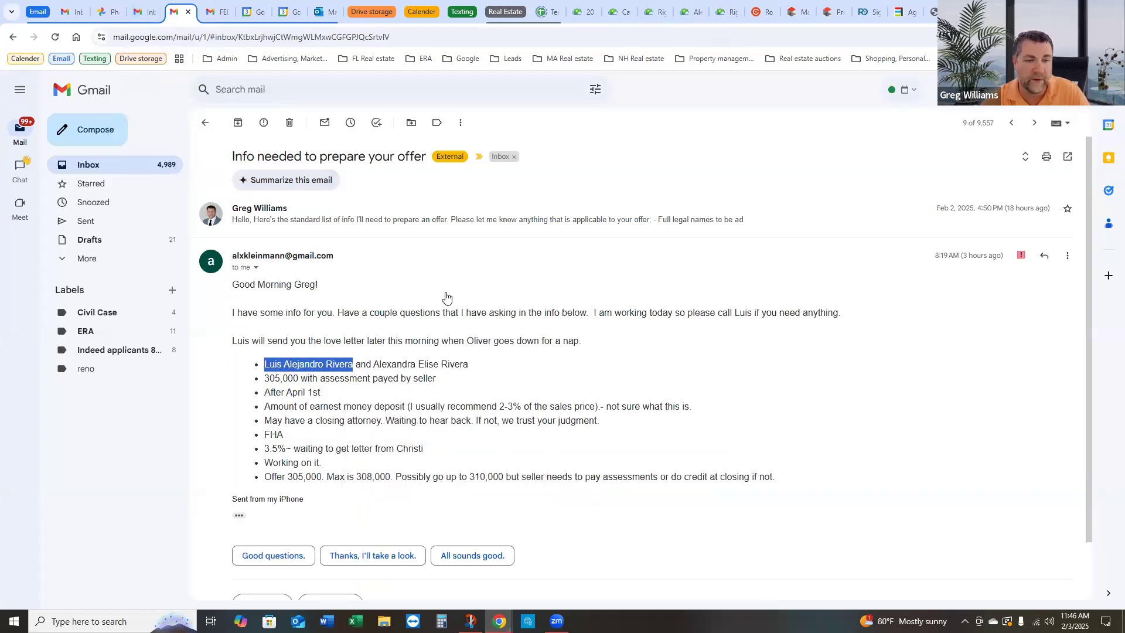
{"action": "left_click", "coordinate": [687, 19]}
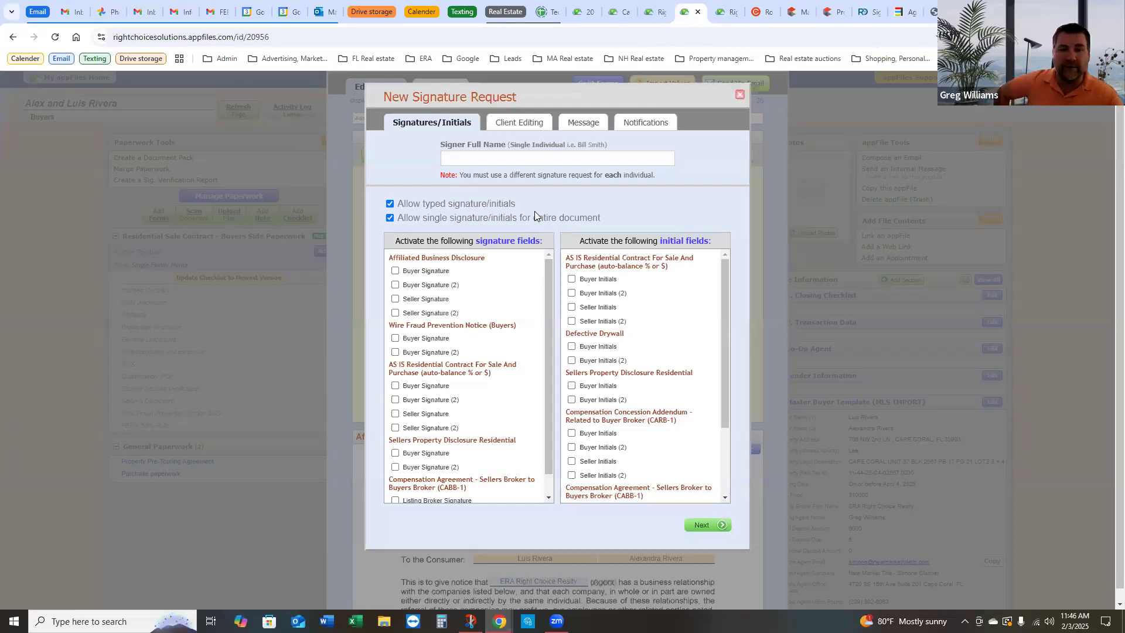
{"action": "key", "text": "ctrl+v"}
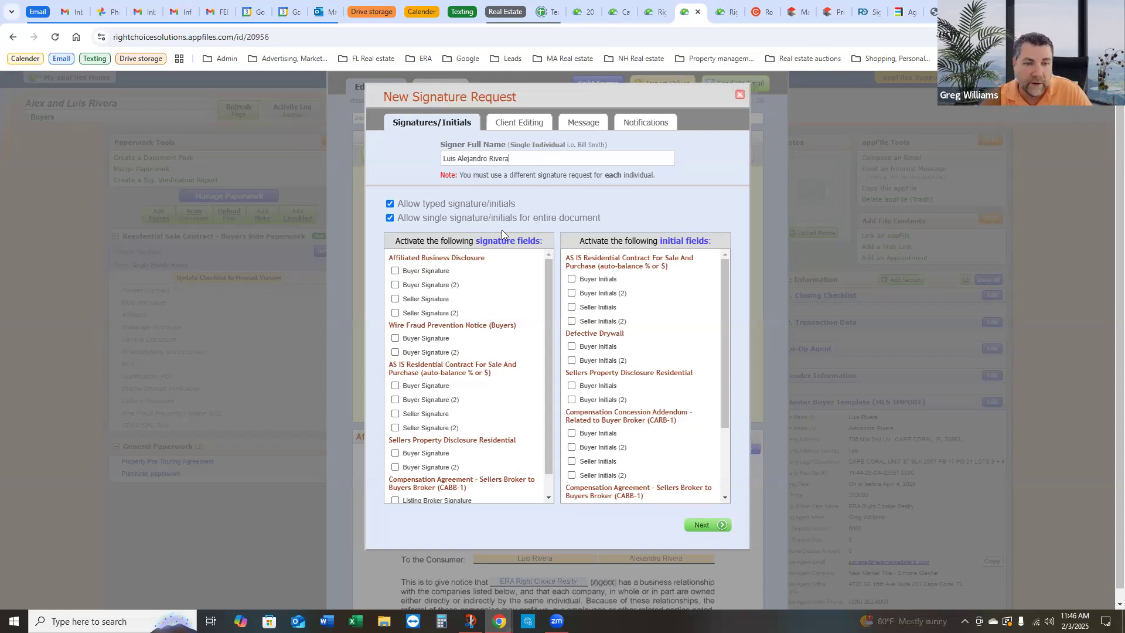
{"action": "left_click", "coordinate": [395, 271]}
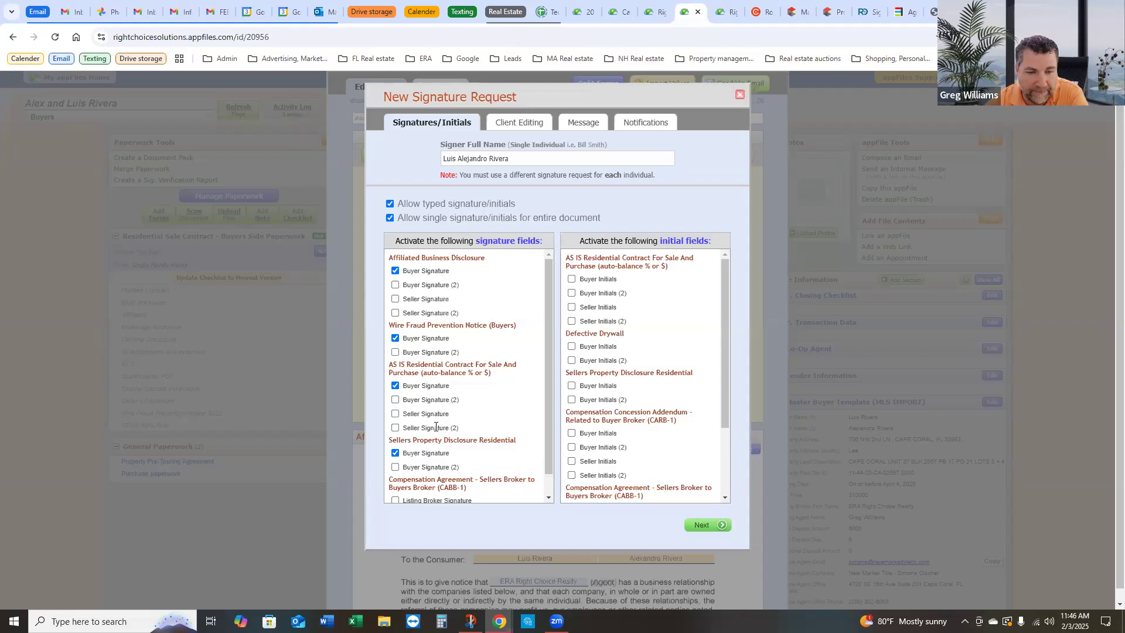
{"action": "scroll", "coordinate": [435, 427], "scroll_direction": "down", "scroll_amount": 3}
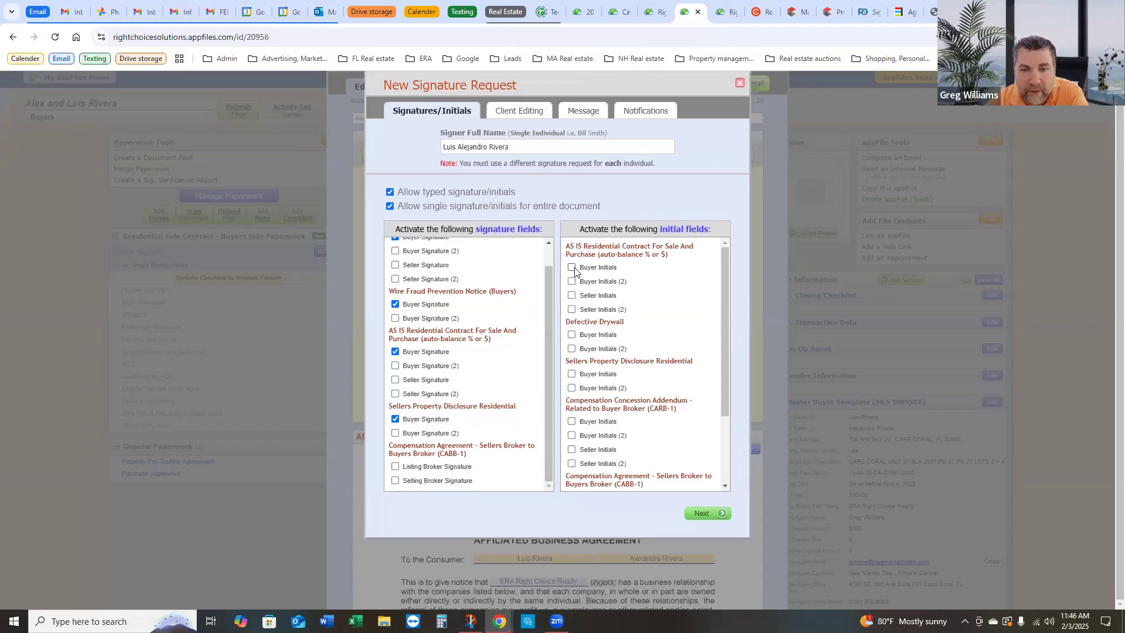
{"action": "left_click", "coordinate": [572, 268]}
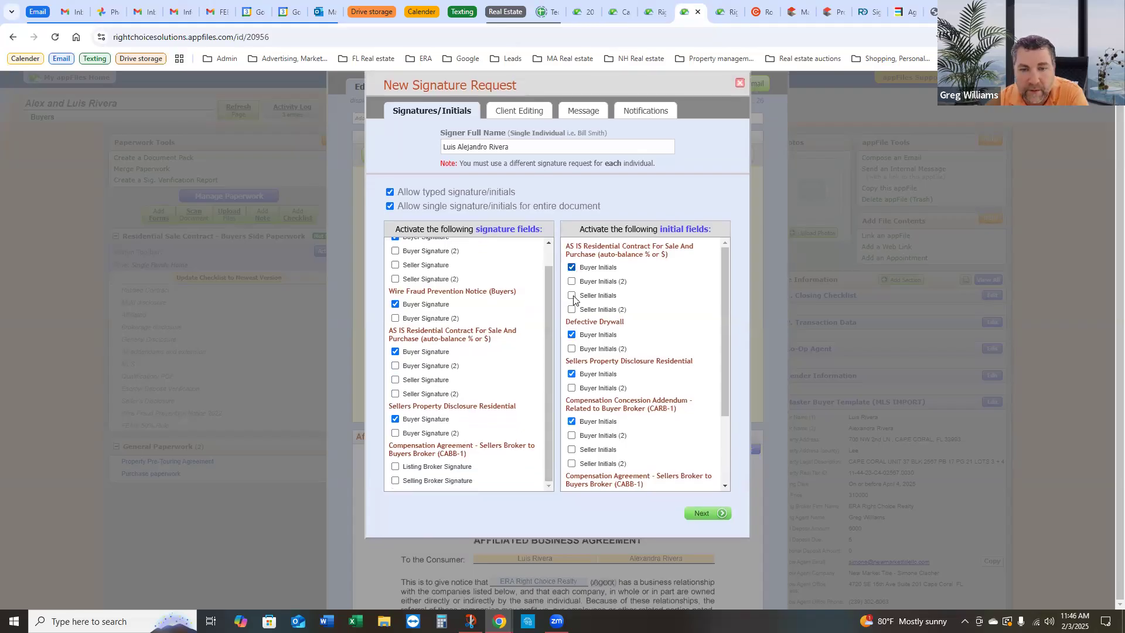
{"action": "scroll", "coordinate": [645, 360], "scroll_direction": "down", "scroll_amount": 2}
{"action": "scroll", "coordinate": [645, 363], "scroll_direction": "down", "scroll_amount": 1}
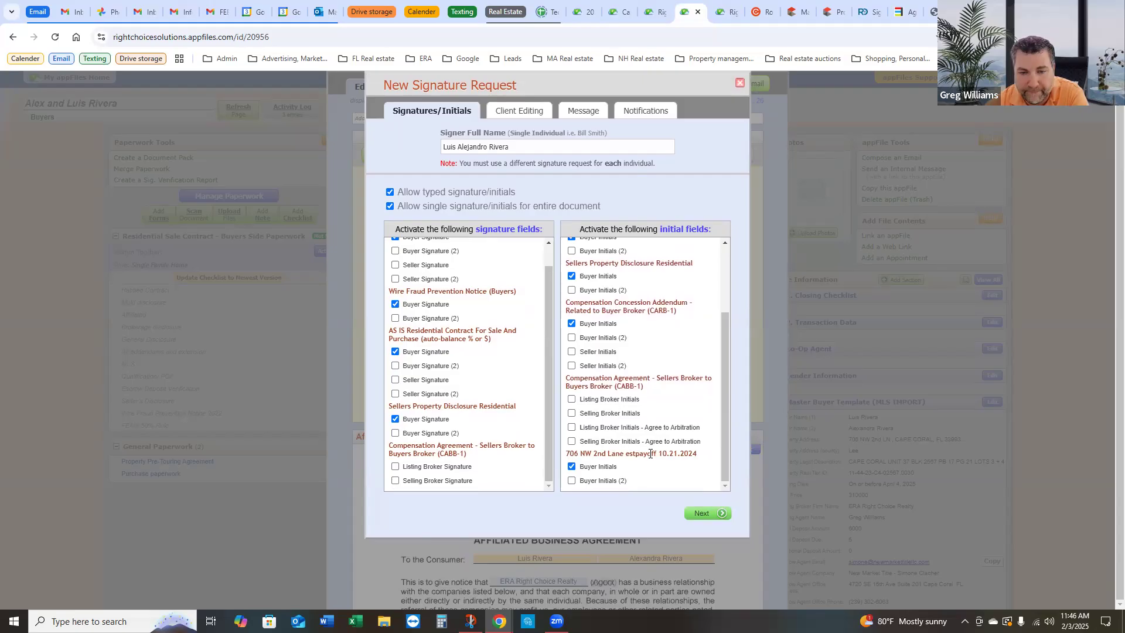
{"action": "scroll", "coordinate": [691, 452], "scroll_direction": "up", "scroll_amount": 3}
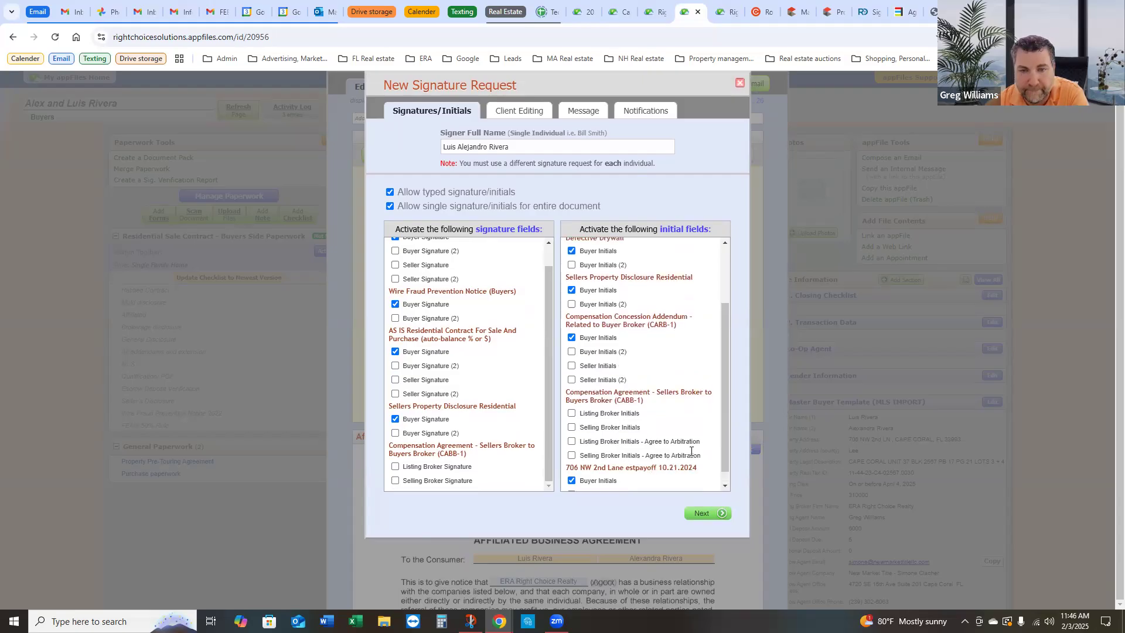
Step: Leave all client editable fields inactive and address the signature request message to the first buyer's previously used e-mail
{"action": "left_click", "coordinate": [705, 514]}
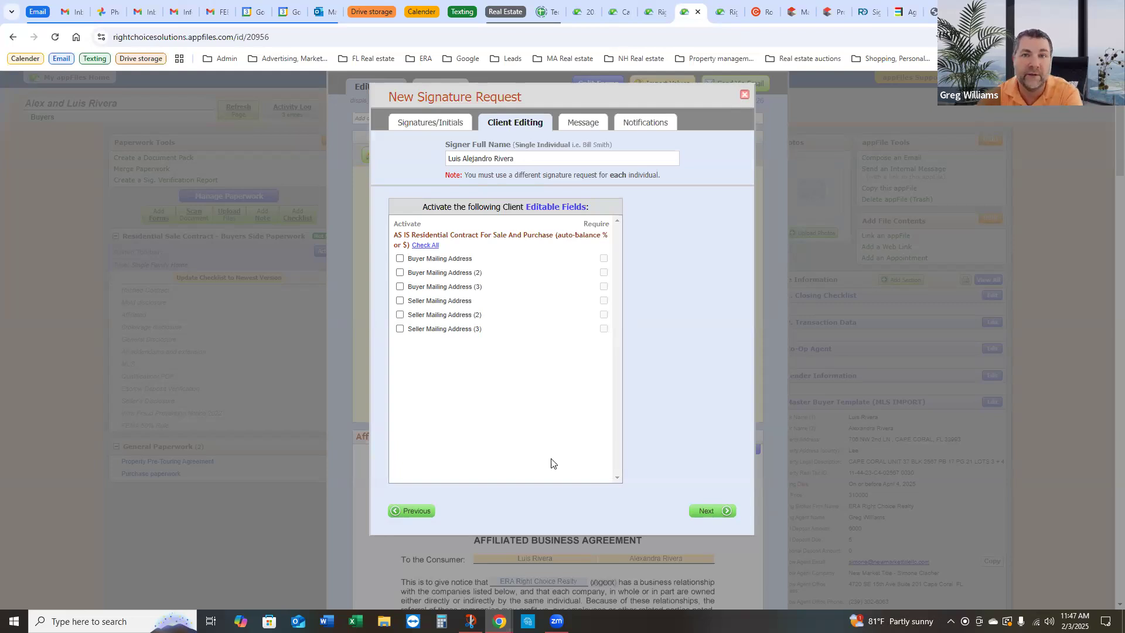
{"action": "left_click", "coordinate": [714, 516]}
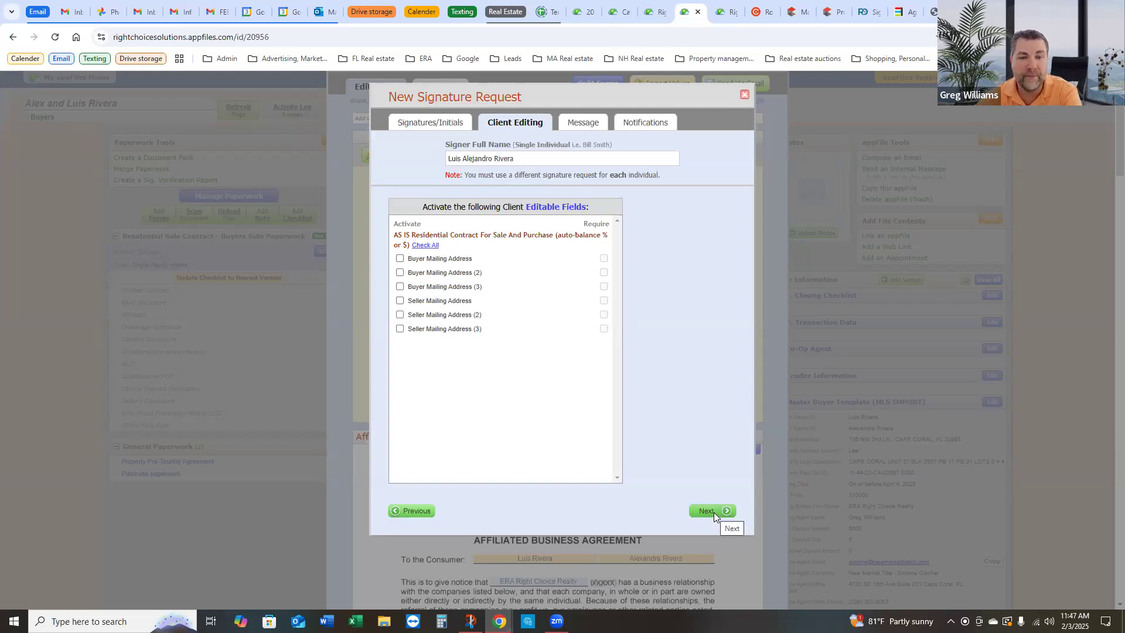
{"action": "left_click", "coordinate": [710, 511]}
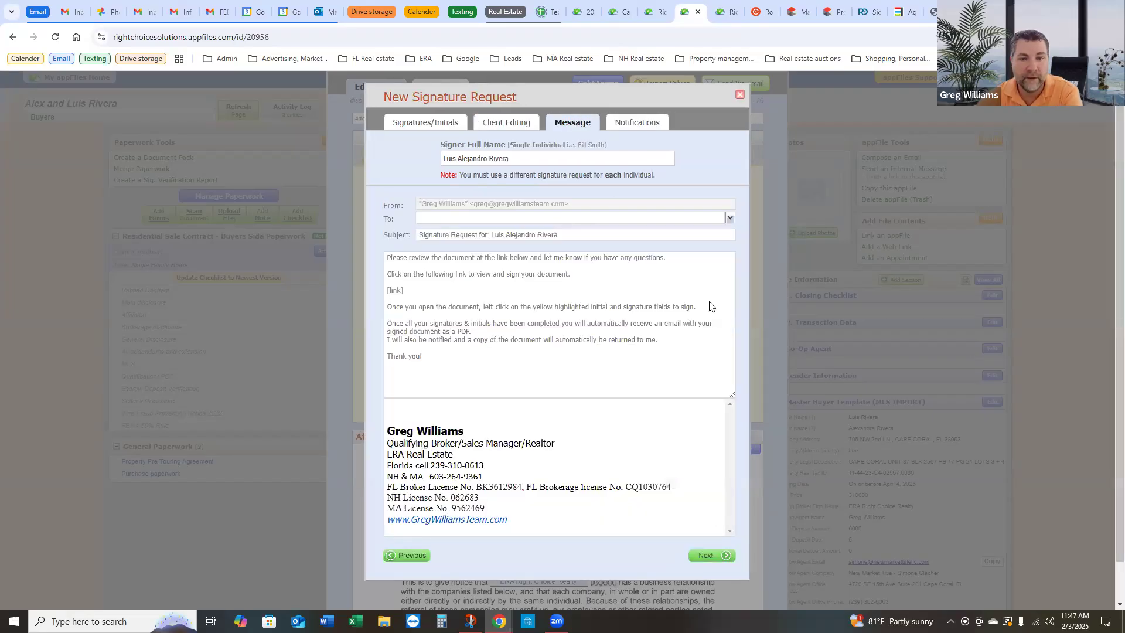
{"action": "left_click", "coordinate": [729, 218]}
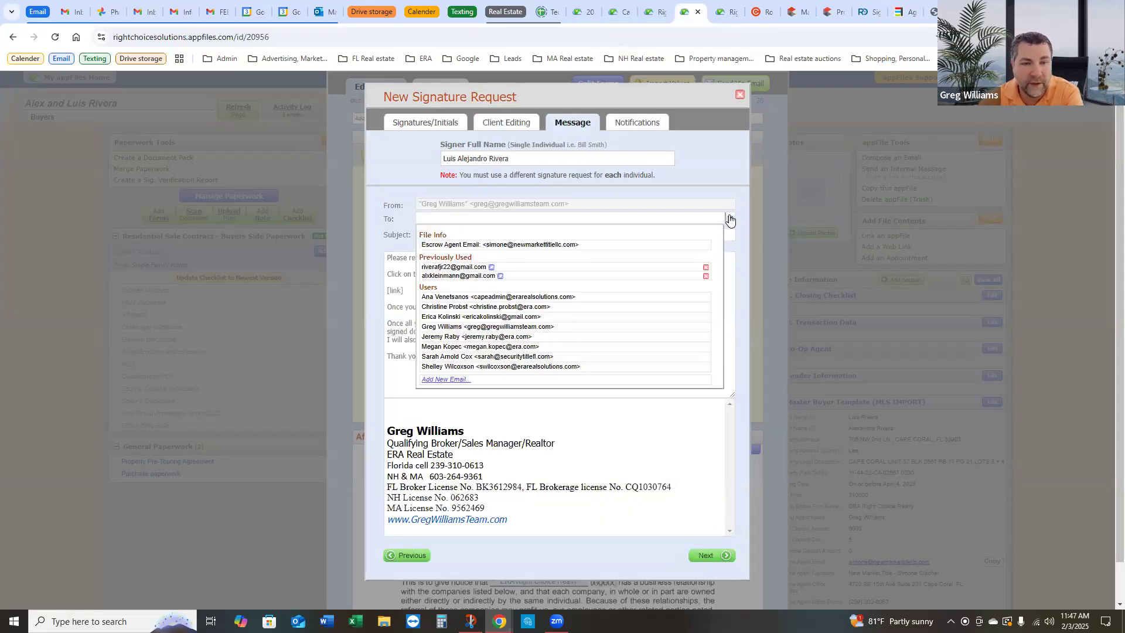
{"action": "left_click", "coordinate": [446, 268]}
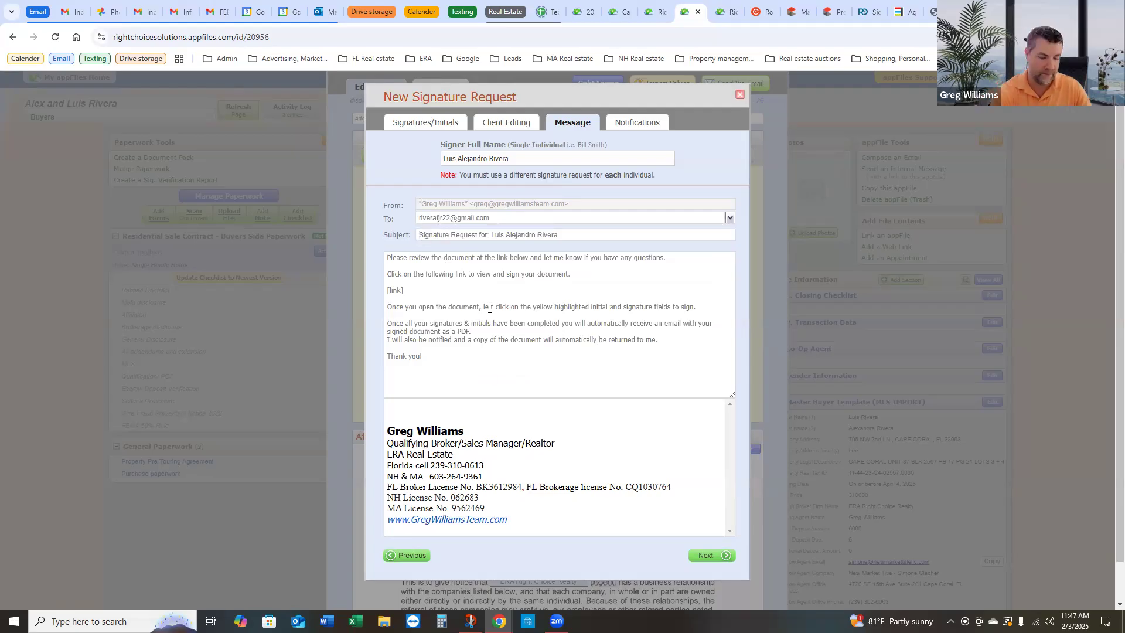
Step: Add "Purchase paperwork" to the beginning of the signature request's subject line
{"action": "type", "text": "P"}
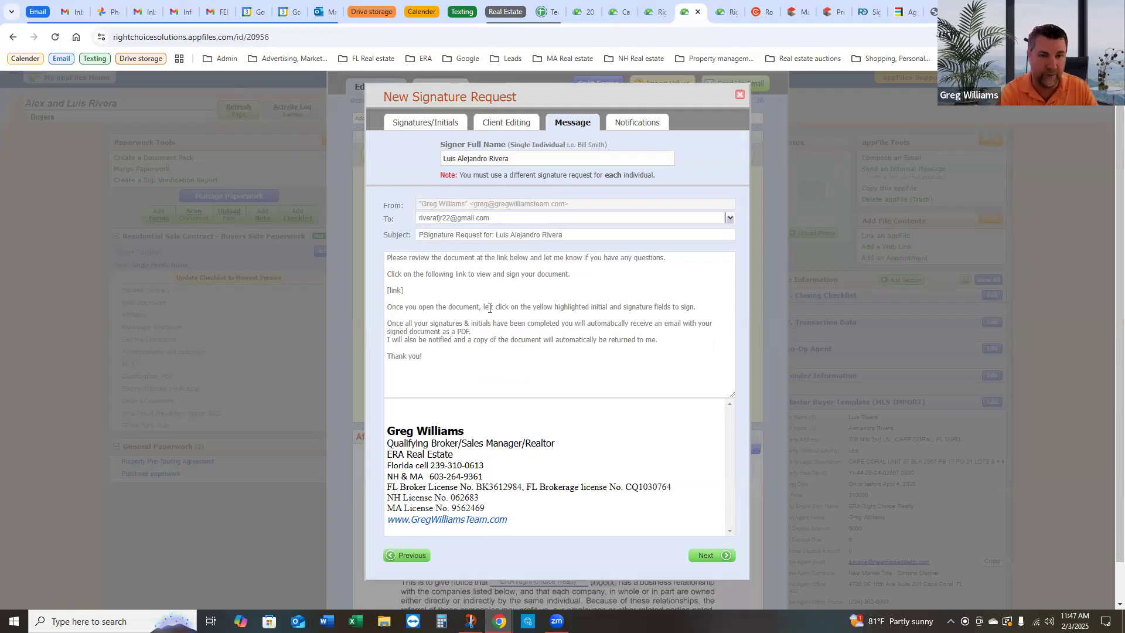
{"action": "type", "text": "urchase pap"}
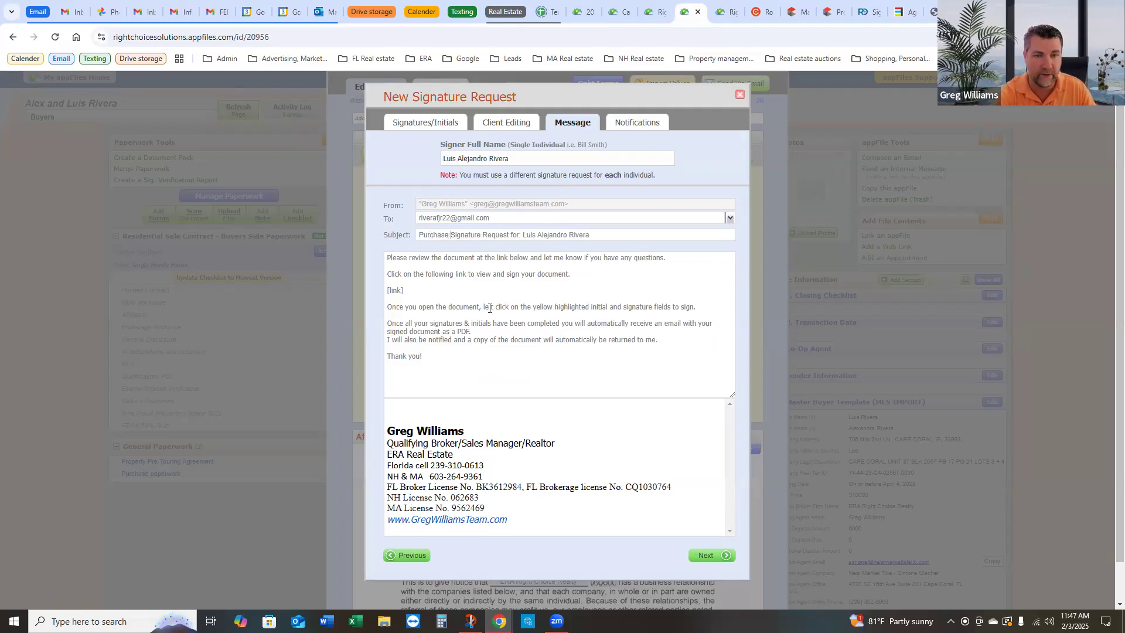
{"action": "type", "text": "erwork"}
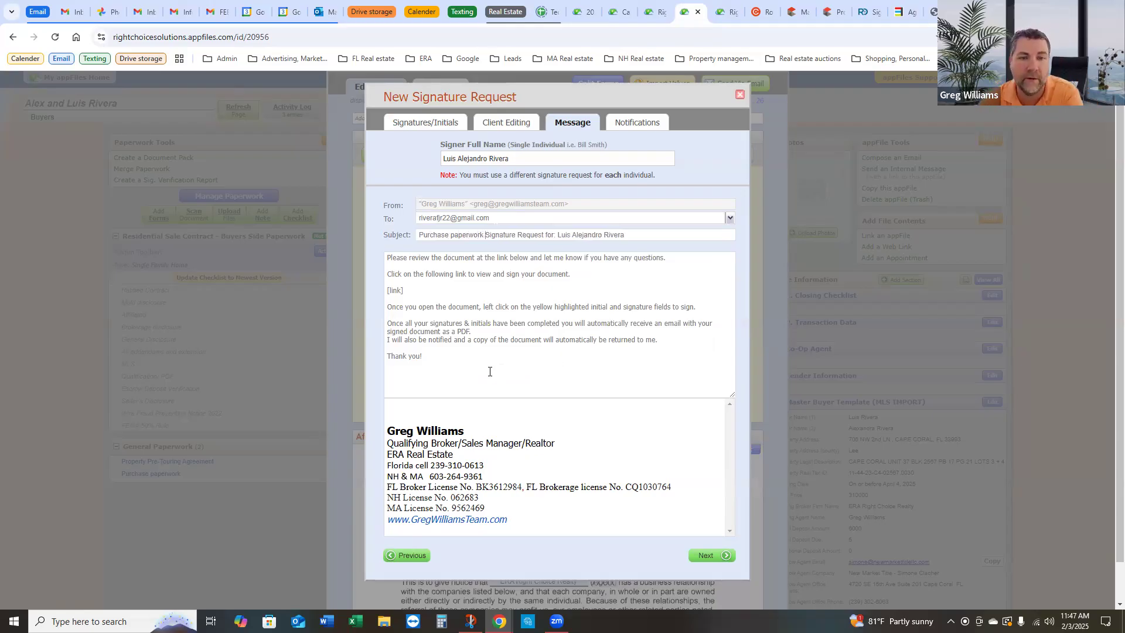
Step: Review the message and signature block, set the agent to be notified on completion, and submit the first buyer's signature request
{"action": "scroll", "coordinate": [542, 358], "scroll_direction": "down", "scroll_amount": 1}
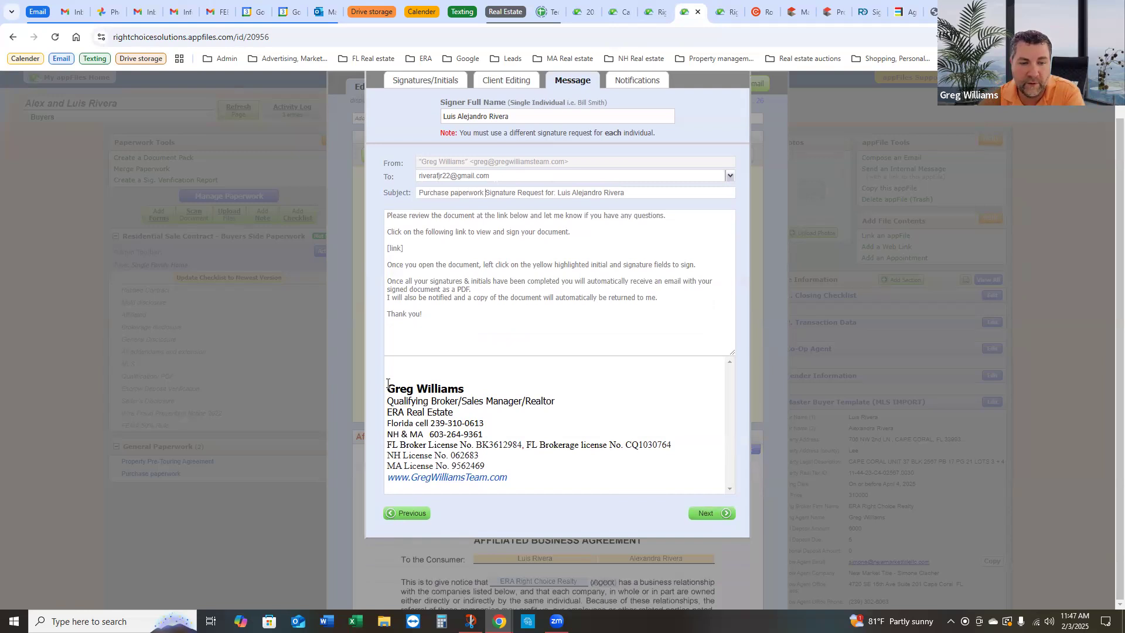
{"action": "left_click_drag", "start_coordinate": [409, 392], "coordinate": [546, 480]}
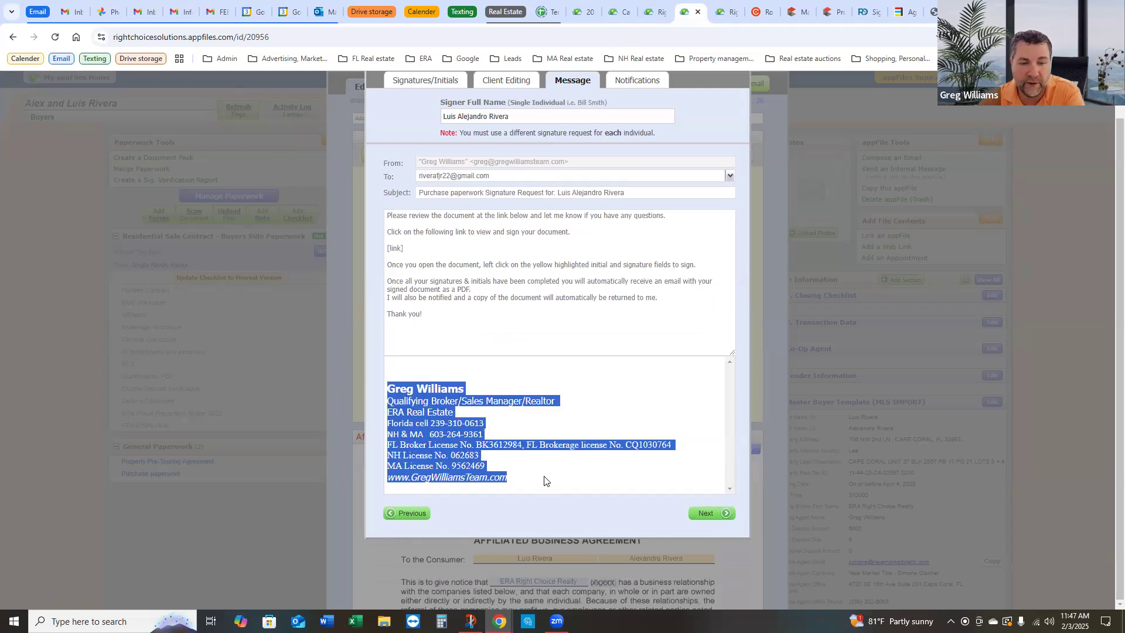
{"action": "left_click", "coordinate": [610, 483]}
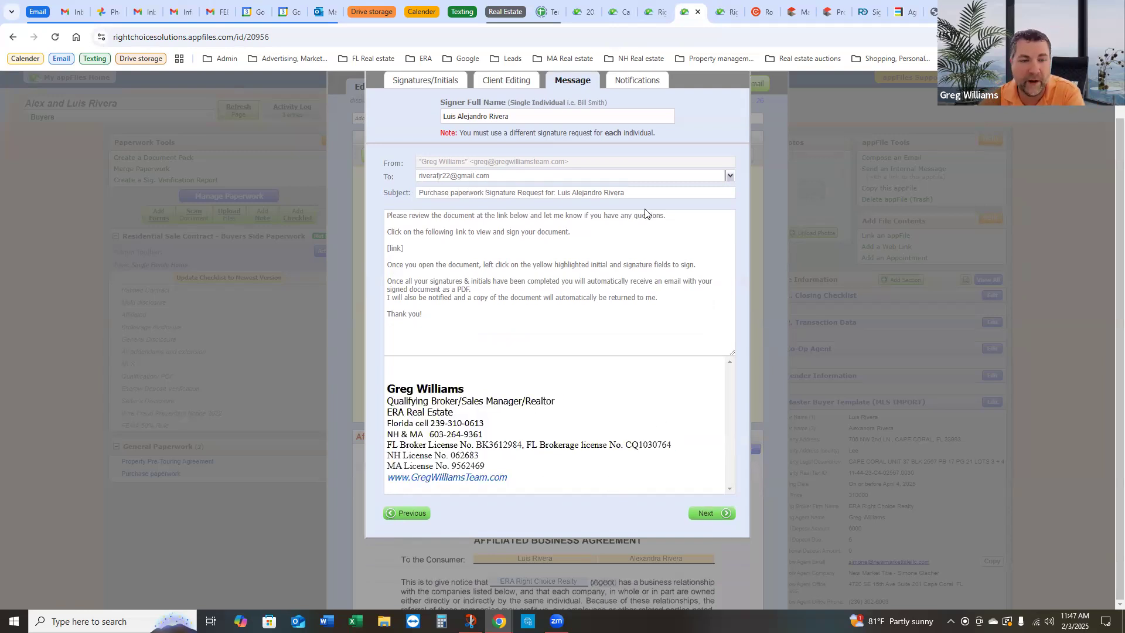
{"action": "scroll", "coordinate": [568, 384], "scroll_direction": "up", "scroll_amount": 1}
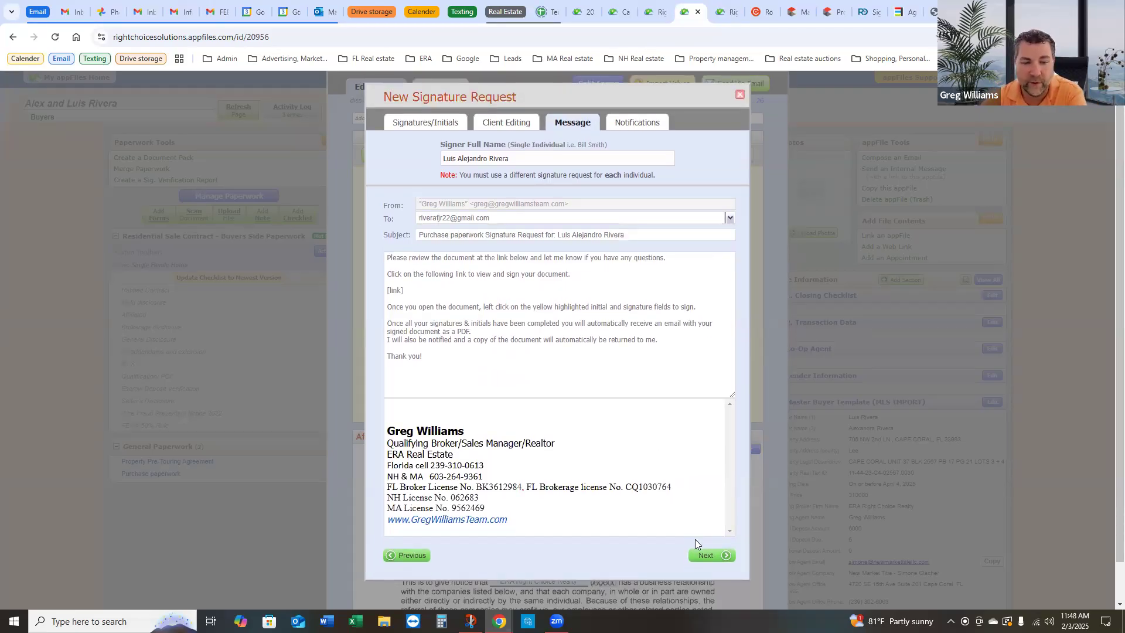
{"action": "left_click", "coordinate": [718, 560]}
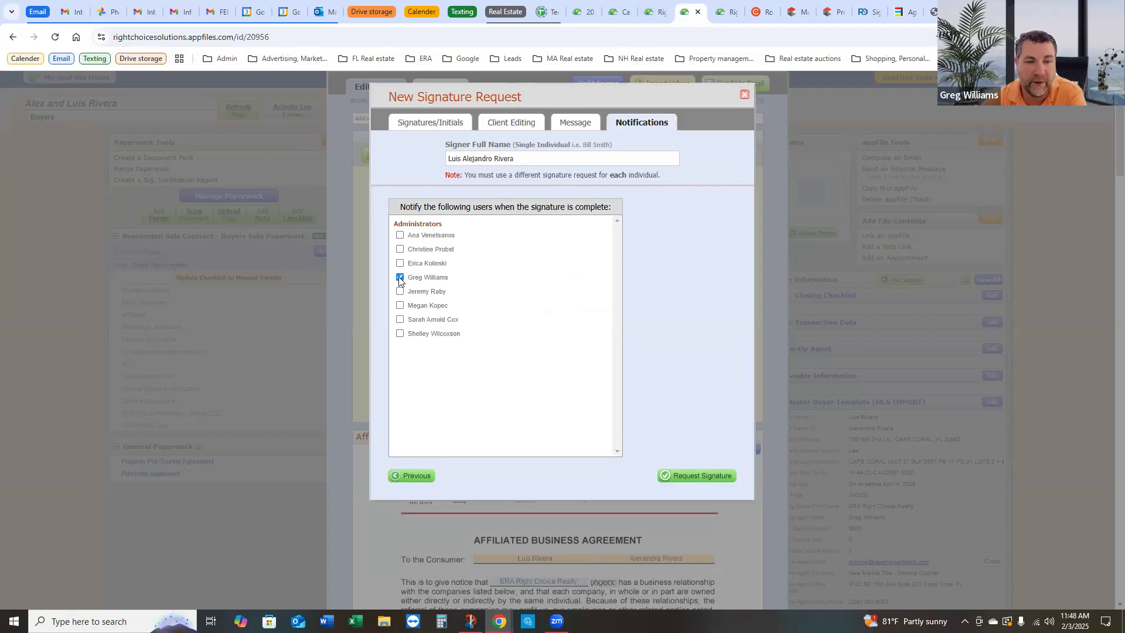
{"action": "left_click", "coordinate": [693, 476]}
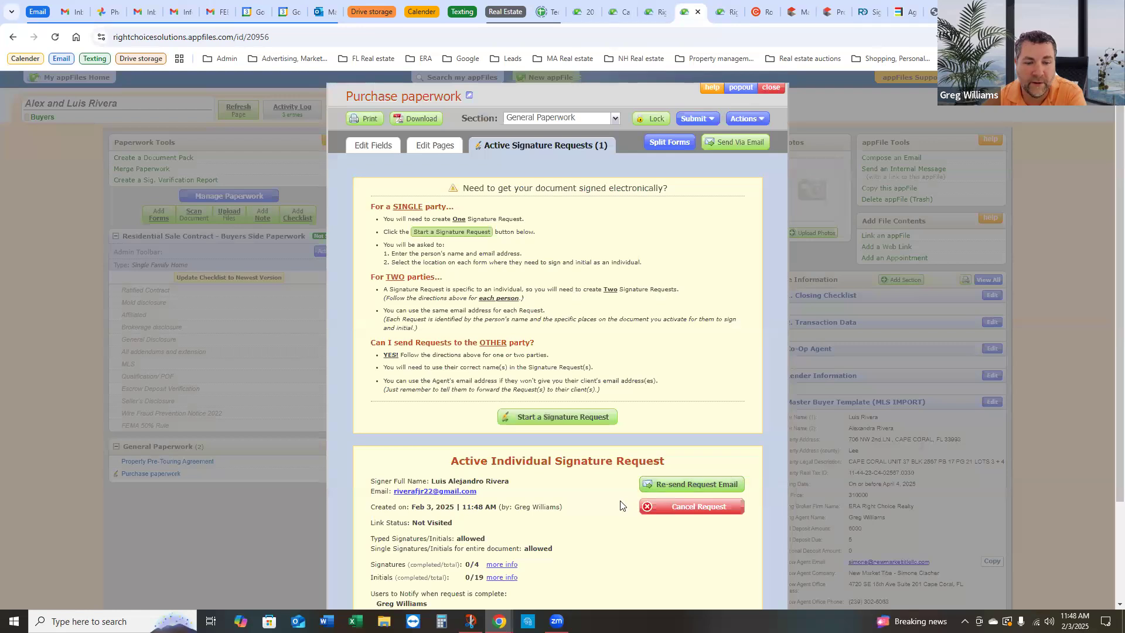
Step: Copy the web link of the first buyer's active signature request
{"action": "scroll", "coordinate": [611, 498], "scroll_direction": "down", "scroll_amount": 3}
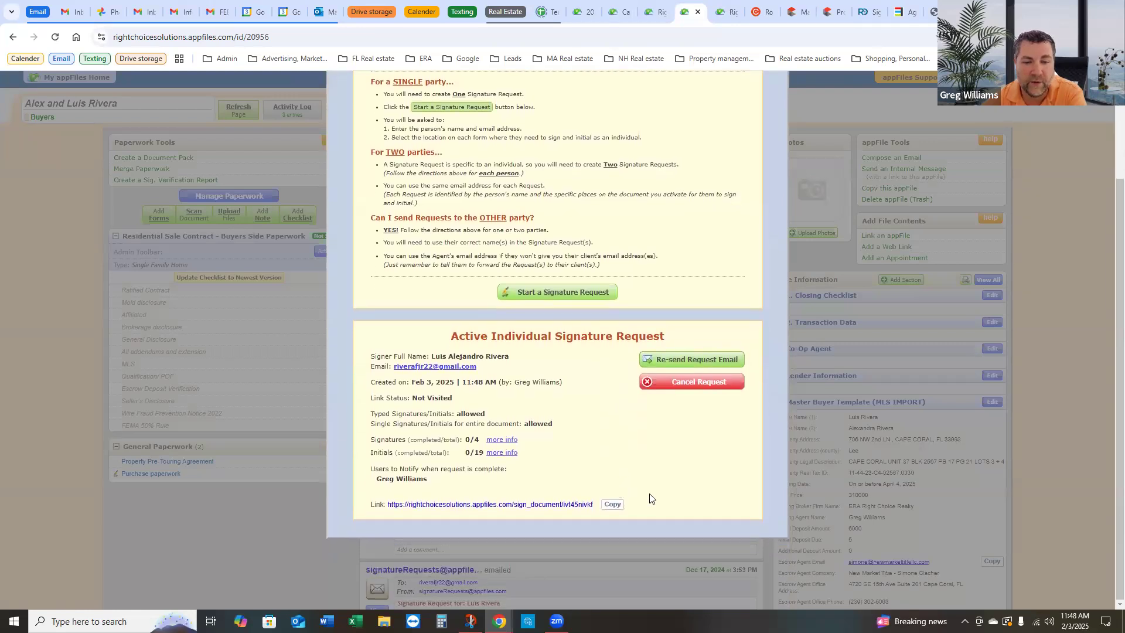
{"action": "left_click", "coordinate": [610, 505]}
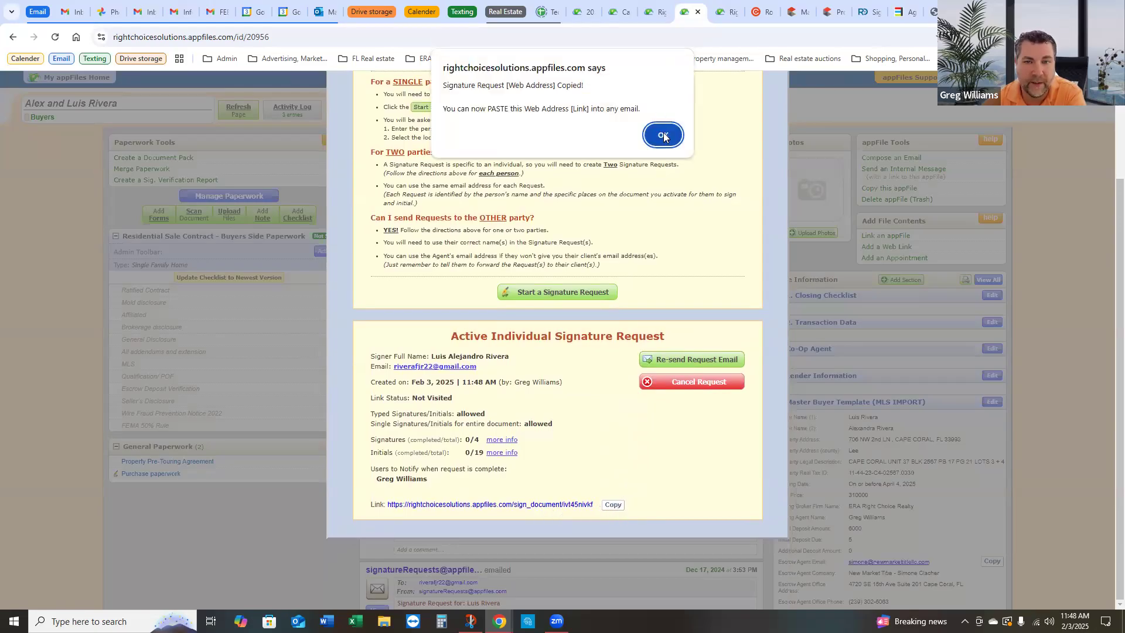
{"action": "left_click", "coordinate": [663, 135]}
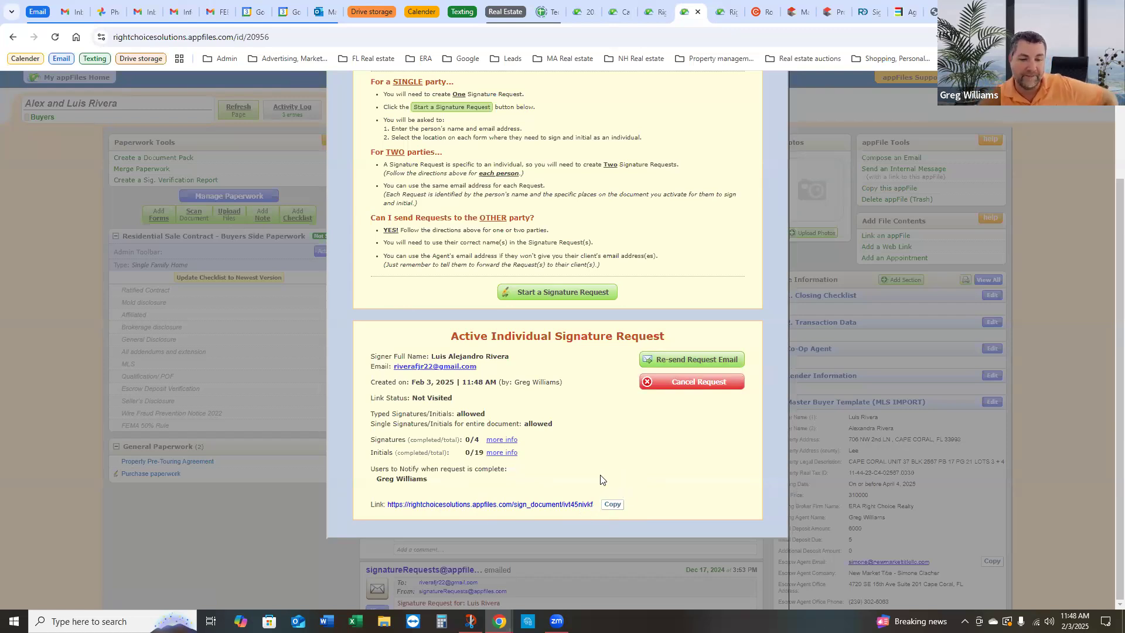
{"action": "scroll", "coordinate": [600, 480], "scroll_direction": "up", "scroll_amount": 1}
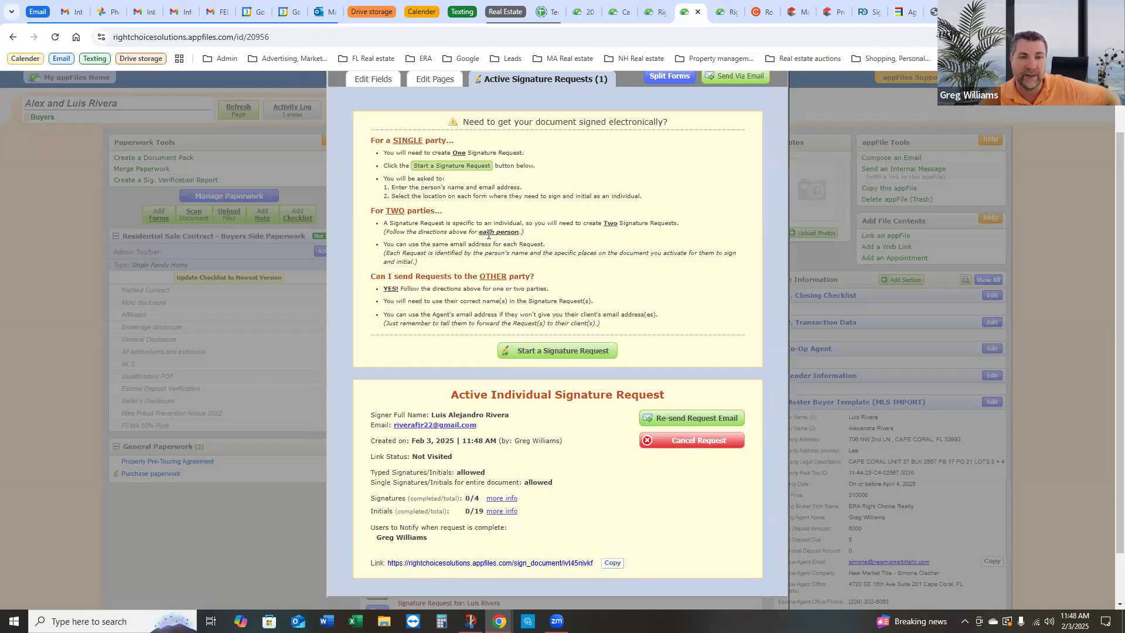
{"action": "scroll", "coordinate": [487, 237], "scroll_direction": "up", "scroll_amount": 1}
{"action": "scroll", "coordinate": [523, 477], "scroll_direction": "down", "scroll_amount": 2}
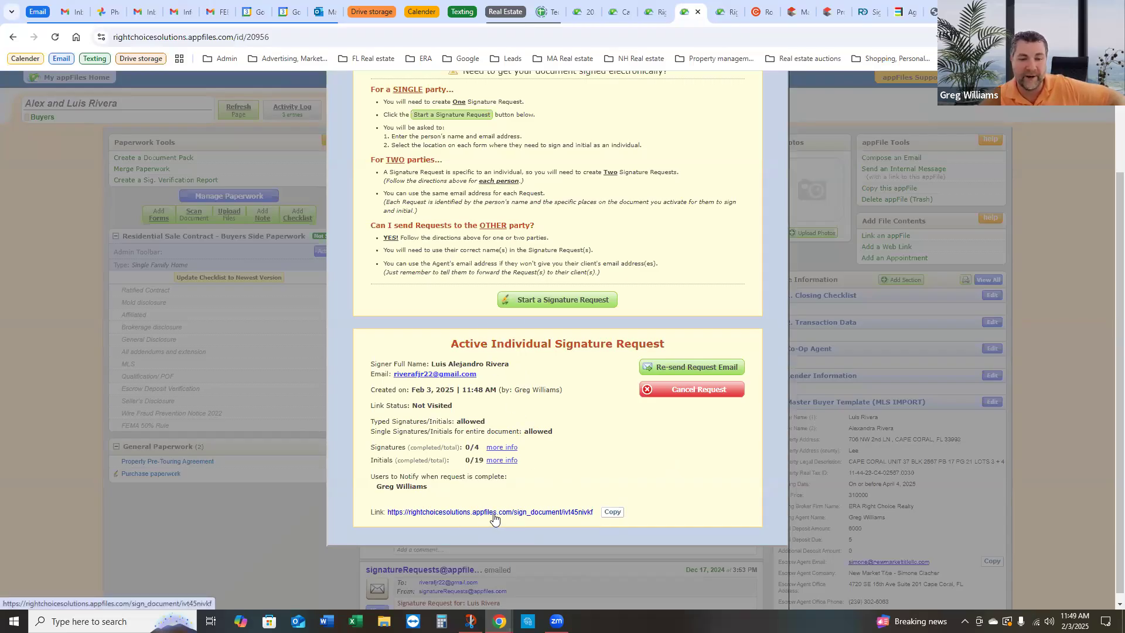
{"action": "scroll", "coordinate": [645, 463], "scroll_direction": "up", "scroll_amount": 3}
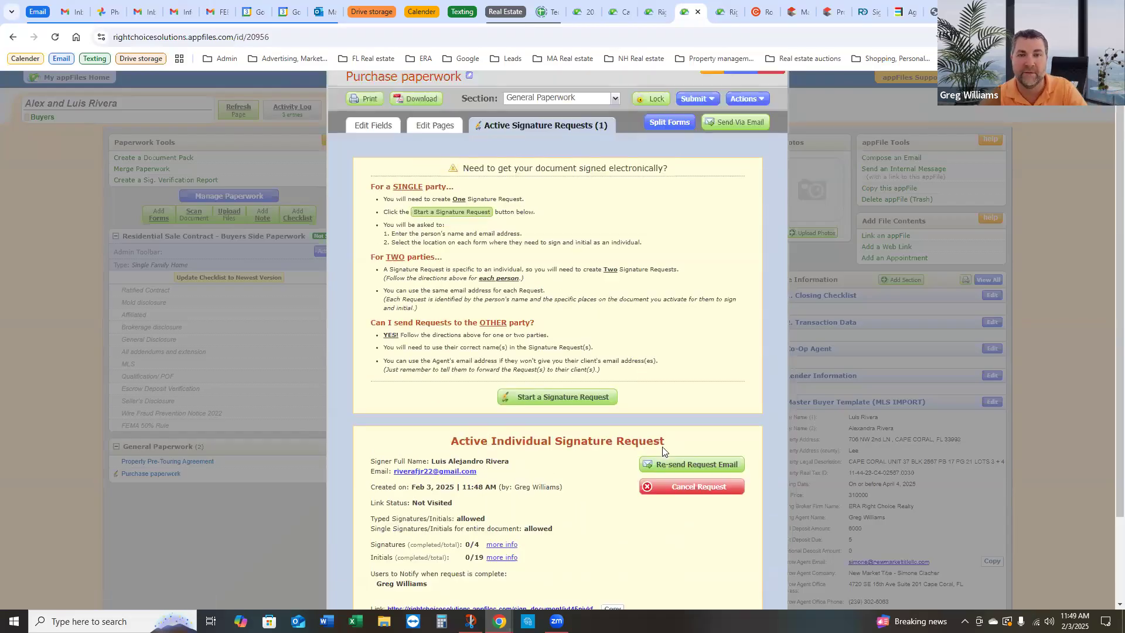
{"action": "scroll", "coordinate": [673, 420], "scroll_direction": "down", "scroll_amount": 3}
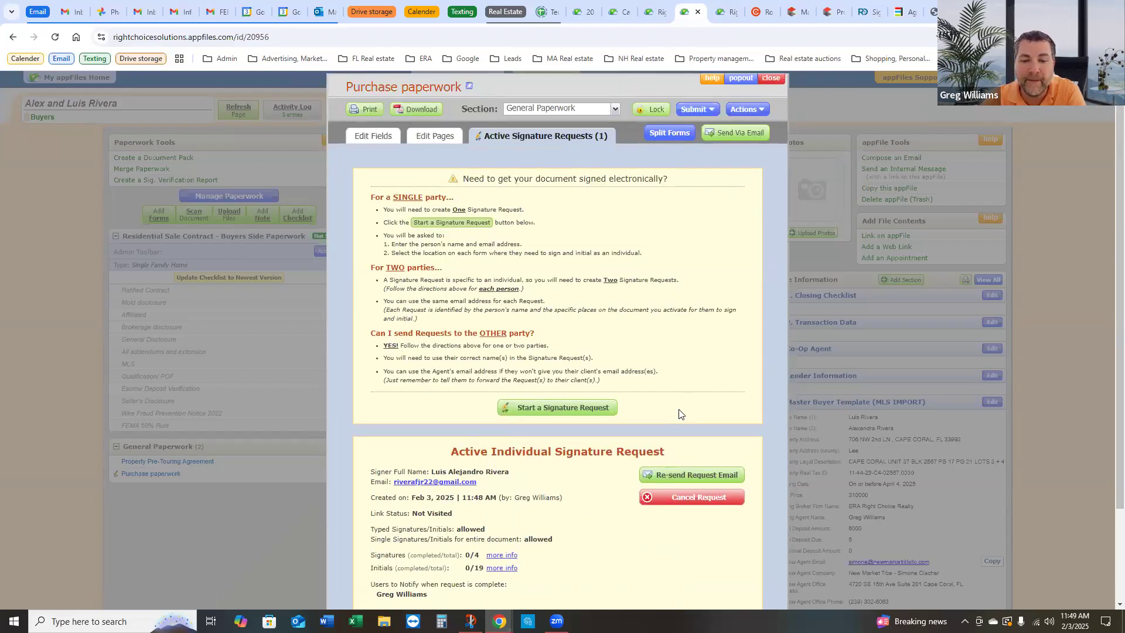
{"action": "scroll", "coordinate": [705, 348], "scroll_direction": "up", "scroll_amount": 3}
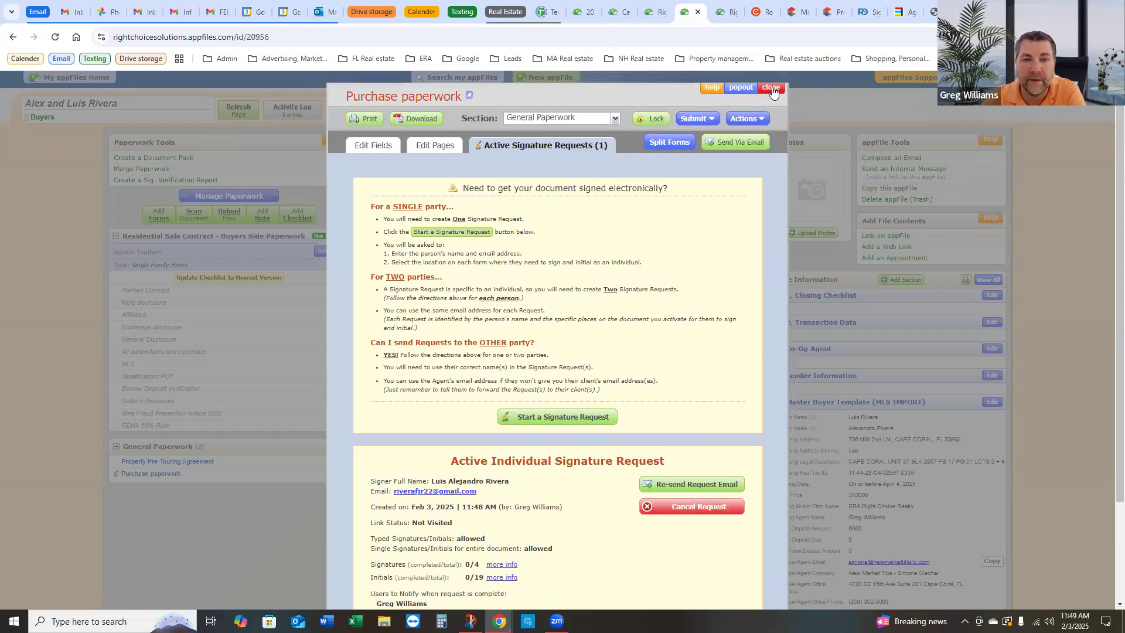
Step: Close the Purchase paperwork document, reopen it from General Paperwork and start another signature request
{"action": "left_click", "coordinate": [772, 88]}
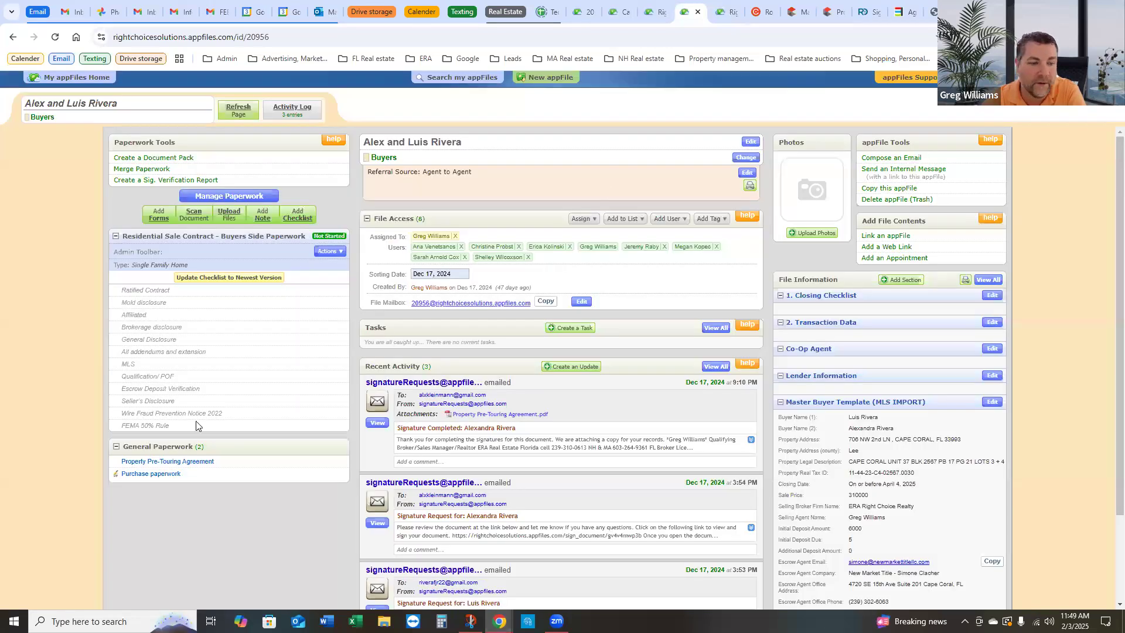
{"action": "left_click", "coordinate": [152, 475]}
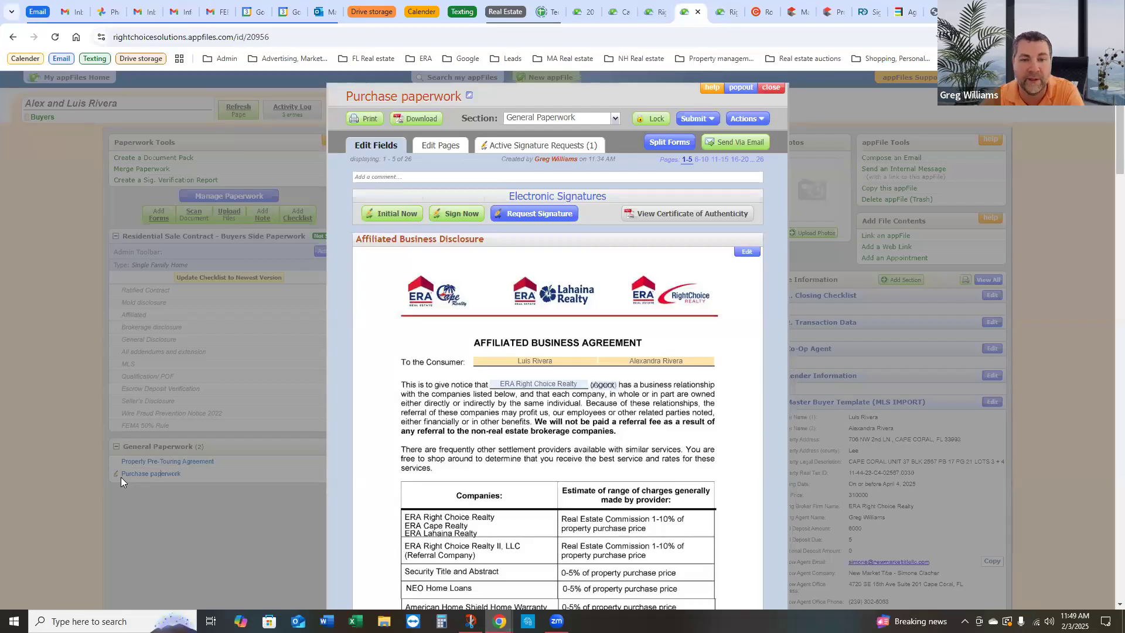
{"action": "left_click", "coordinate": [543, 214]}
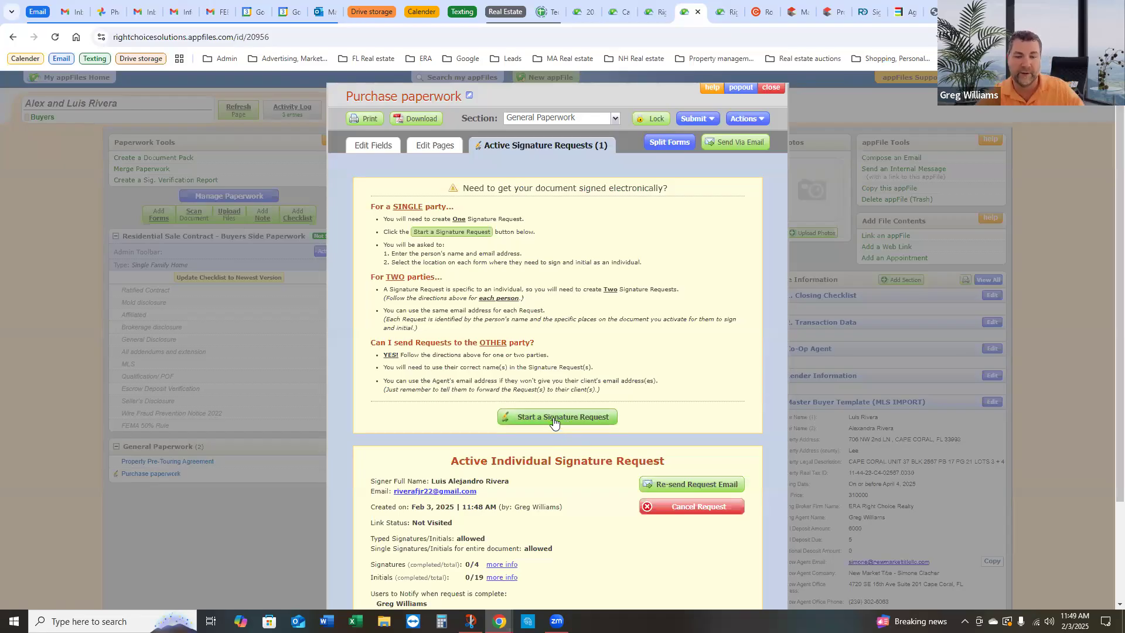
{"action": "left_click", "coordinate": [553, 417]}
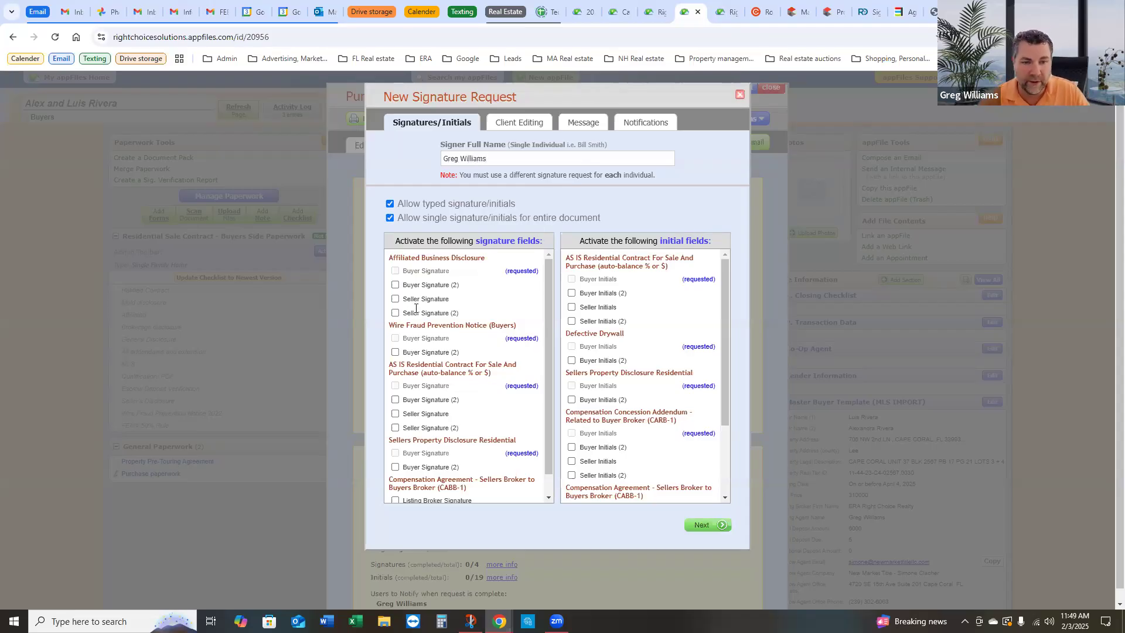
Step: Activate Selling Broker Signature, Selling Broker Initials and Selling Broker Initials - Agree to Arbitration on the CABB-1 compensation agreement for the agent
{"action": "scroll", "coordinate": [475, 378], "scroll_direction": "down", "scroll_amount": 1}
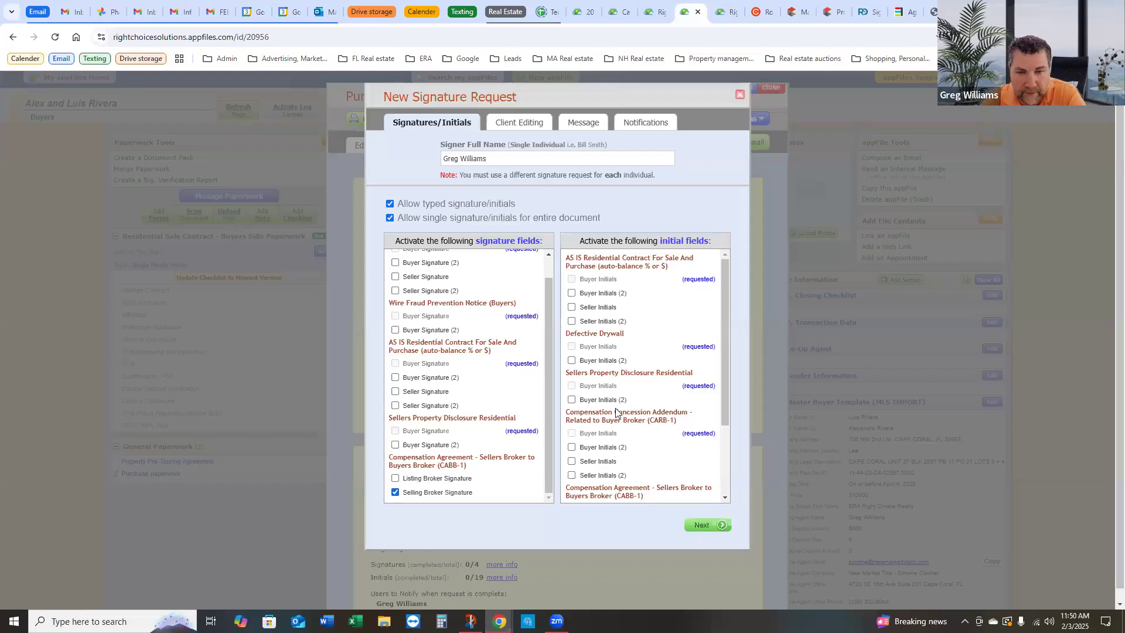
{"action": "scroll", "coordinate": [619, 396], "scroll_direction": "down", "scroll_amount": 3}
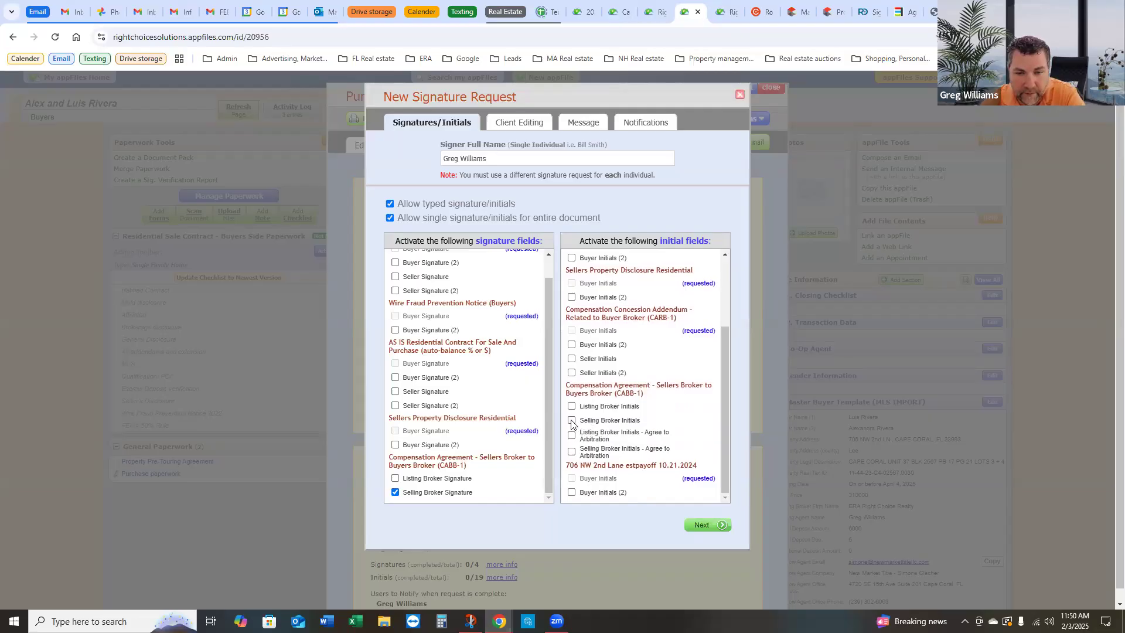
{"action": "left_click", "coordinate": [571, 453]}
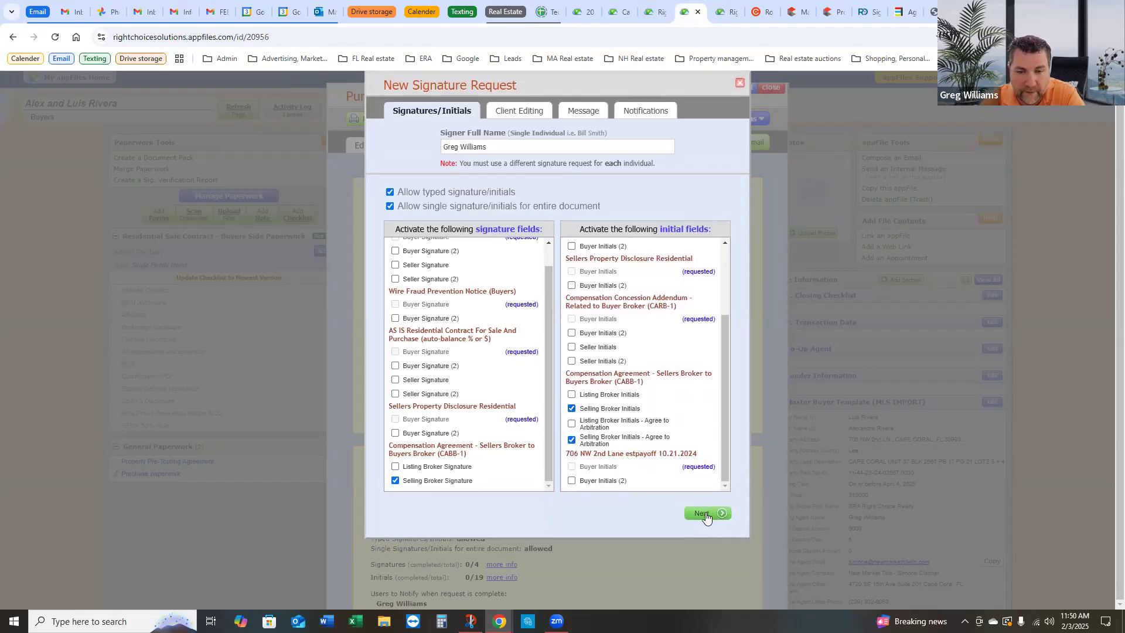
{"action": "left_click", "coordinate": [705, 514]}
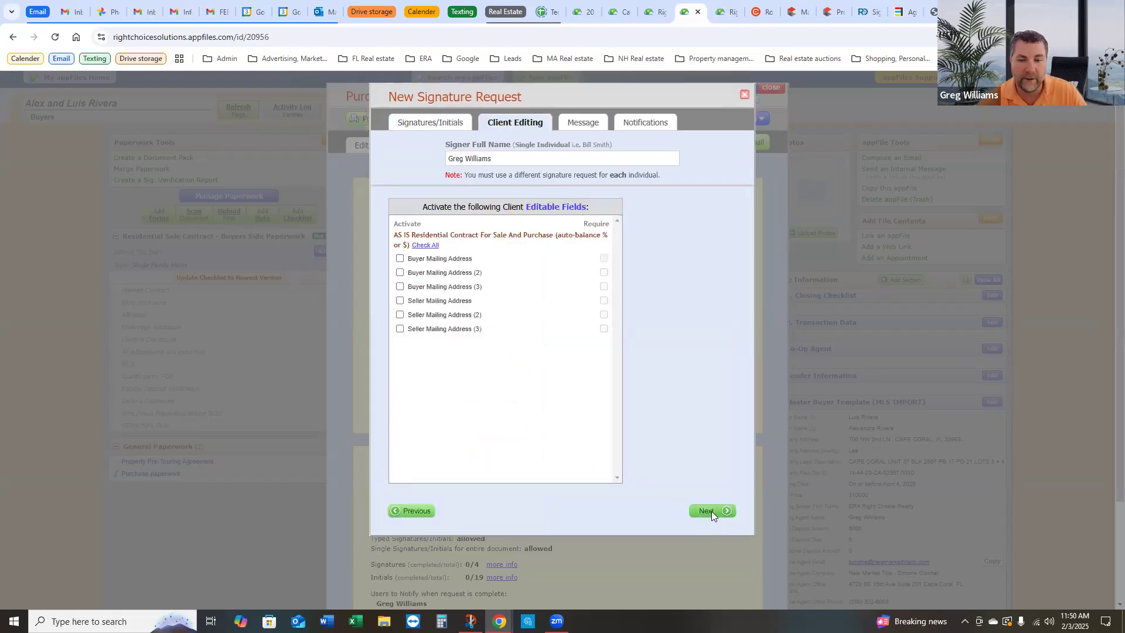
Step: Leave client editable fields inactive, address the request to the agent's own e-mail with the agent notified on completion, and submit it
{"action": "left_click", "coordinate": [711, 513]}
{"action": "left_click", "coordinate": [731, 219]}
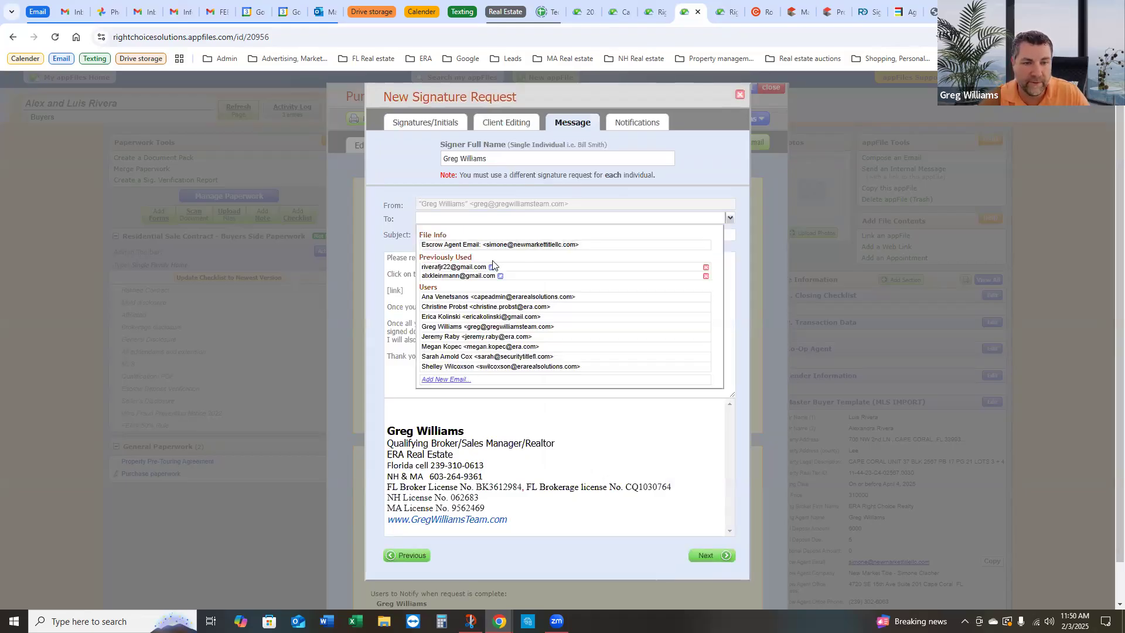
{"action": "left_click", "coordinate": [482, 326]}
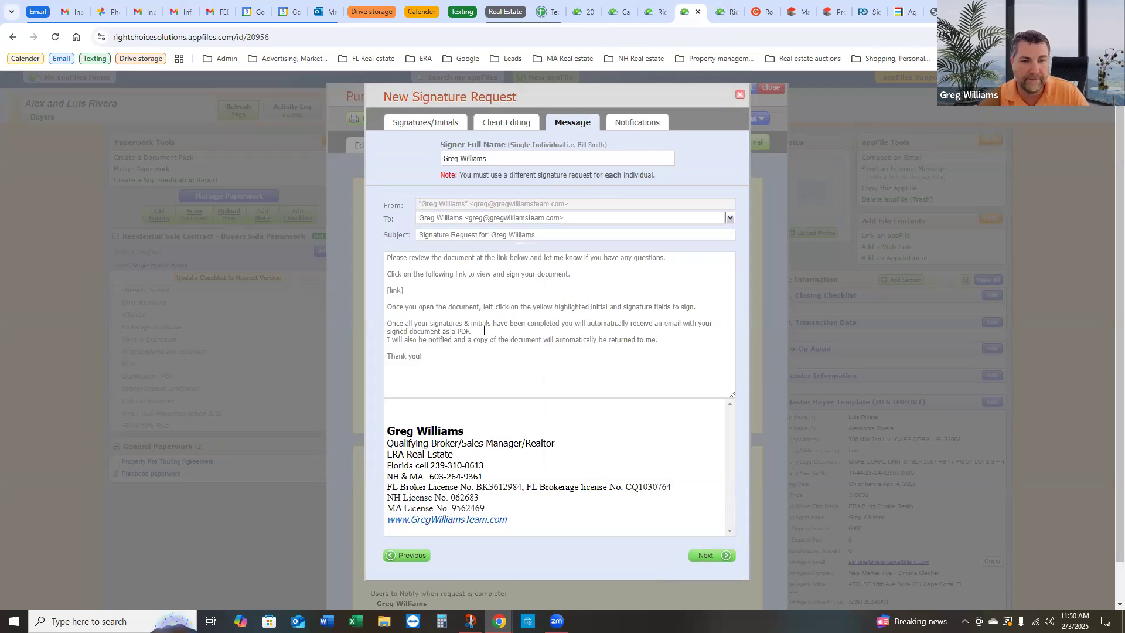
{"action": "left_click", "coordinate": [707, 556]}
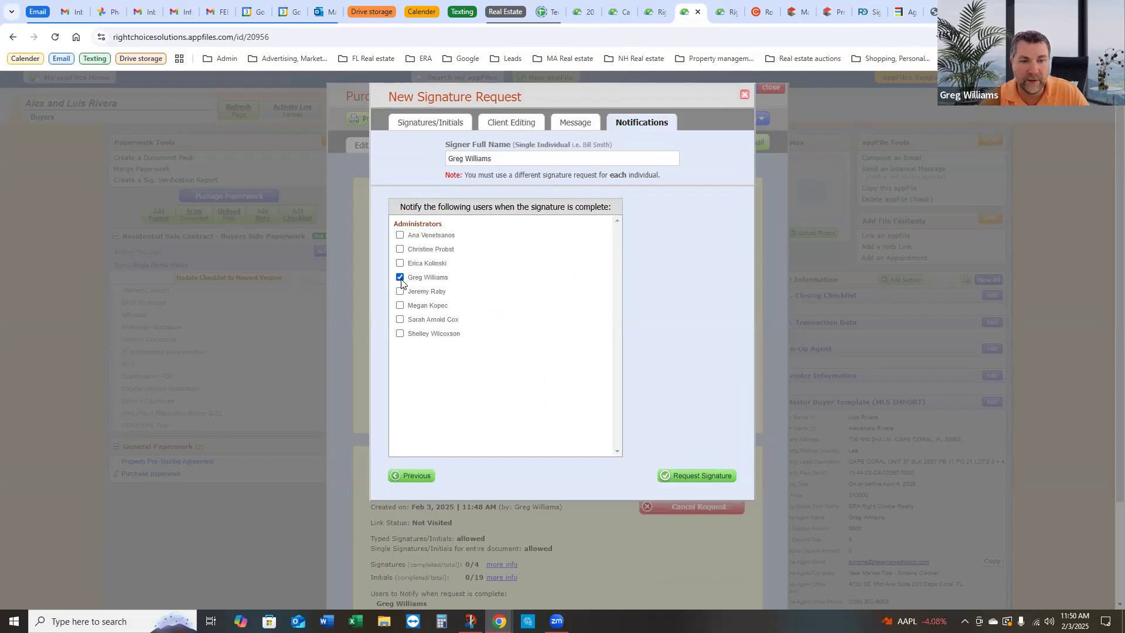
{"action": "left_click", "coordinate": [696, 475]}
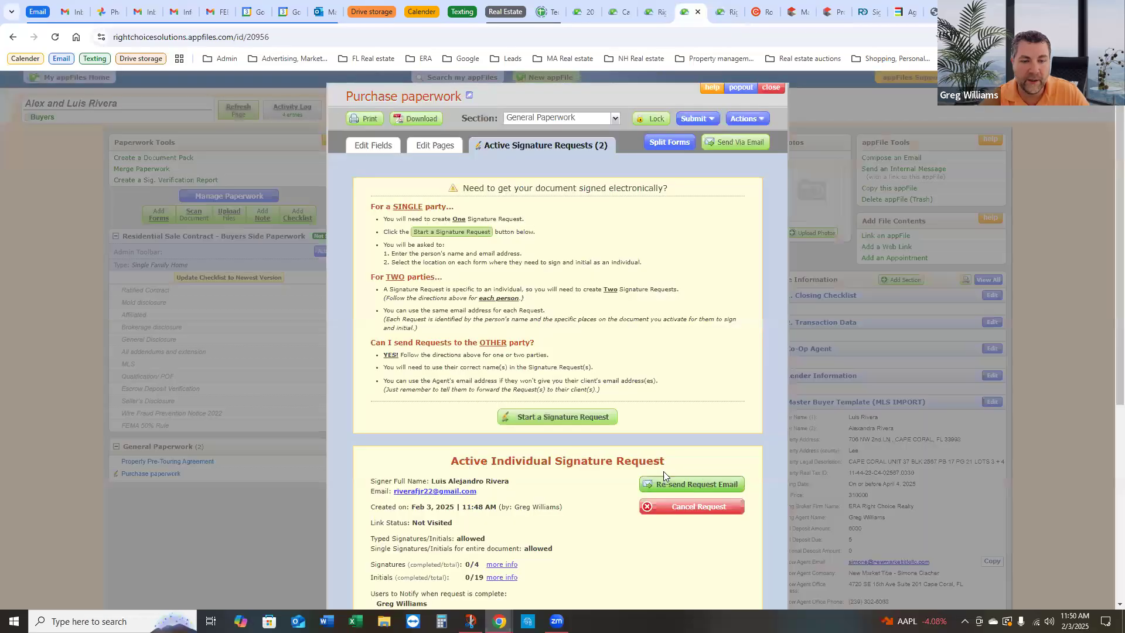
Step: Check the active signature requests and open the agent's signature request e-mail in the Gmail inbox
{"action": "scroll", "coordinate": [668, 472], "scroll_direction": "down", "scroll_amount": 5}
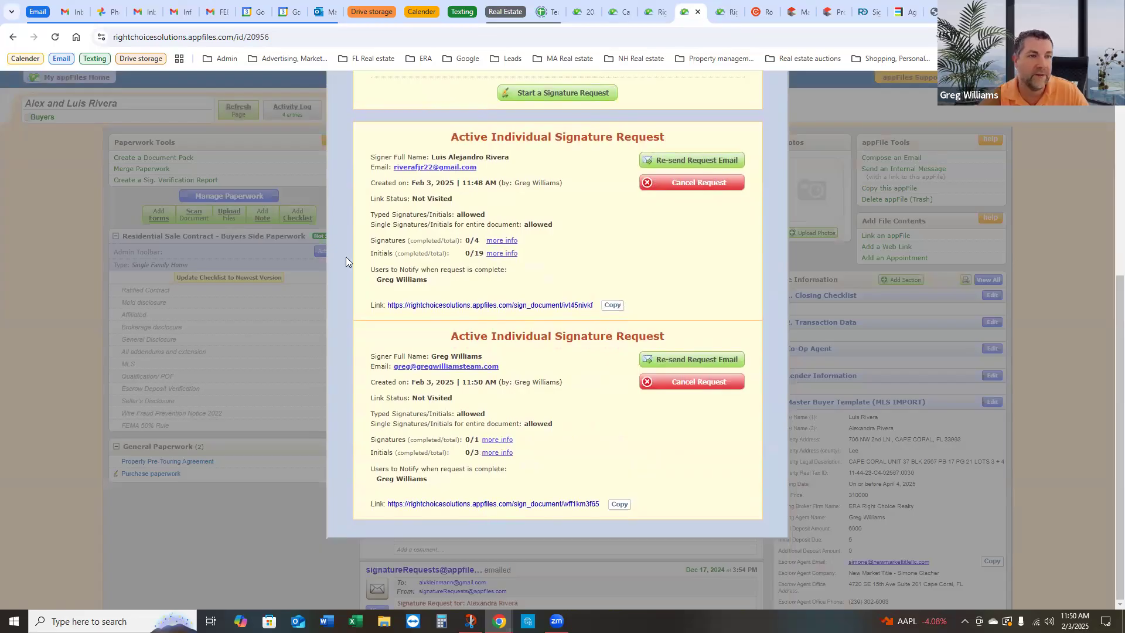
{"action": "left_click", "coordinate": [183, 13]}
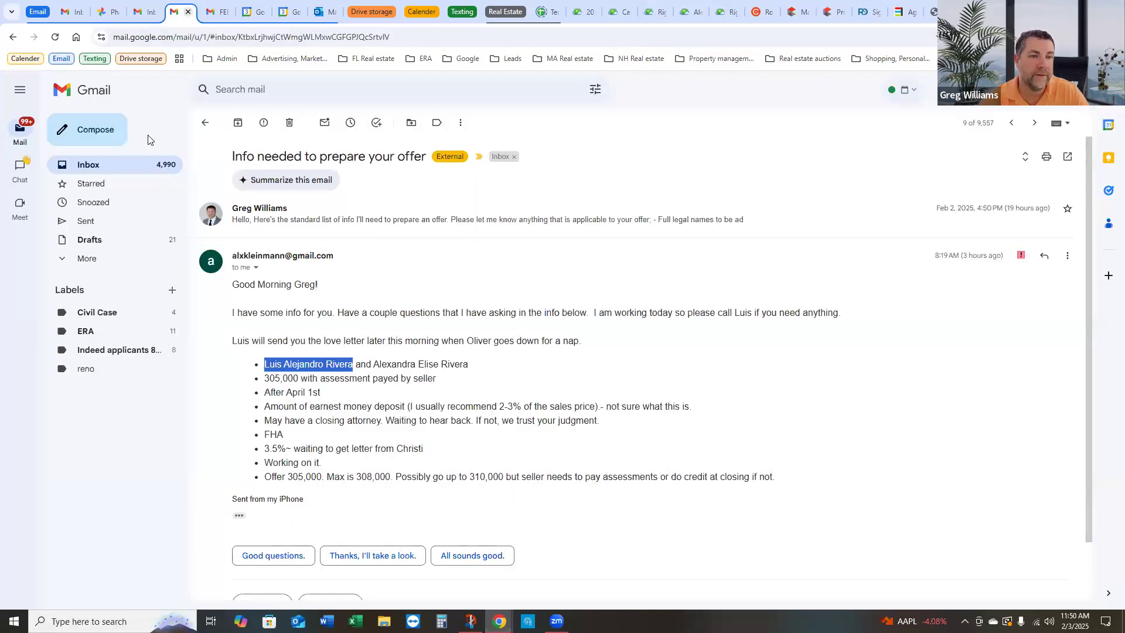
{"action": "left_click", "coordinate": [92, 171]}
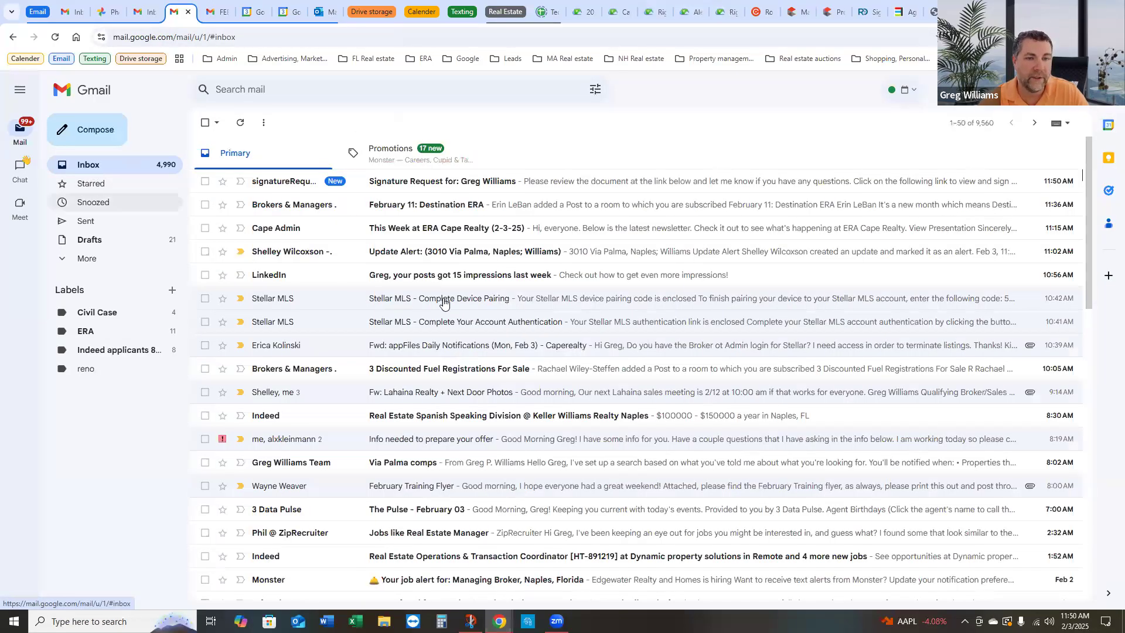
{"action": "left_click", "coordinate": [521, 188]}
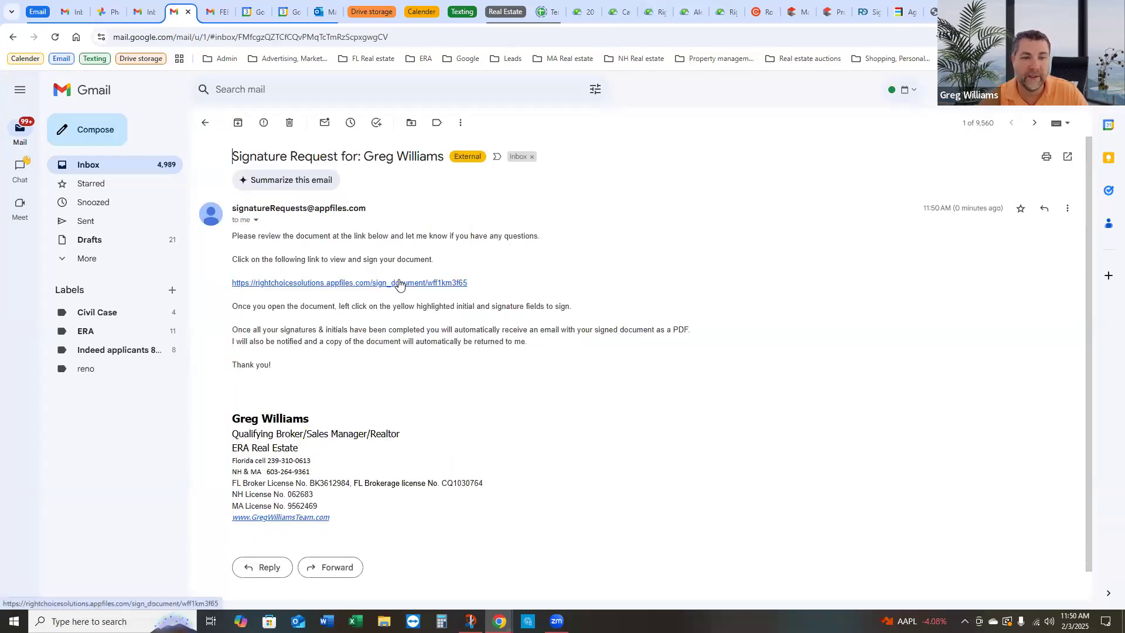
Step: Open the agent's signing link from the active signature requests, choose to initial all places, and accept the terms and multiple-initials authorization
{"action": "left_click", "coordinate": [686, 12]}
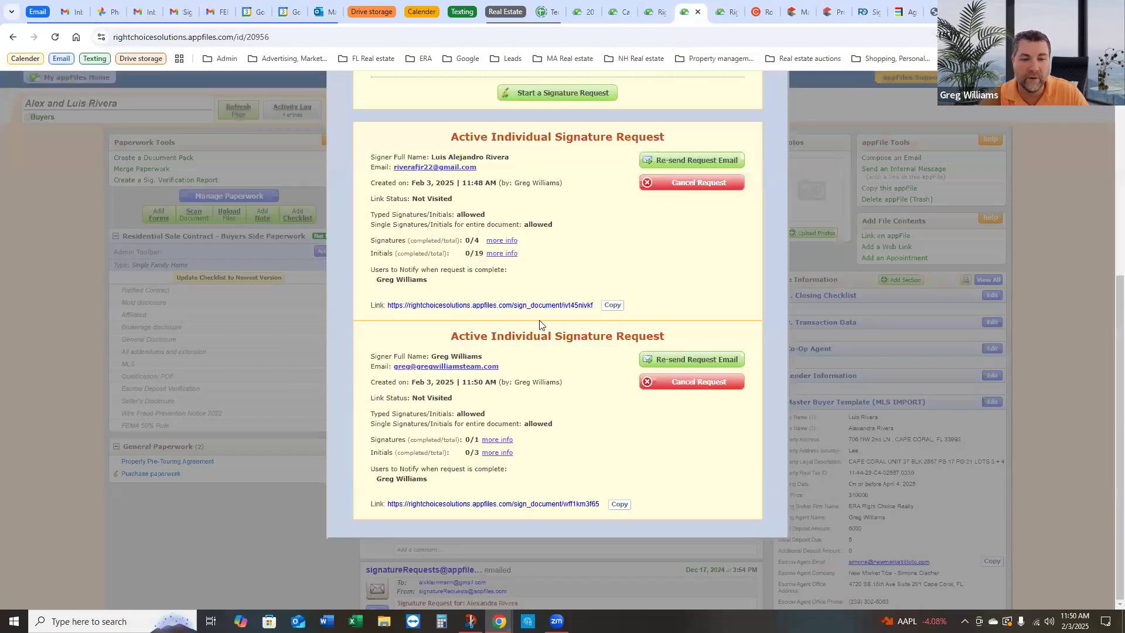
{"action": "left_click", "coordinate": [523, 508]}
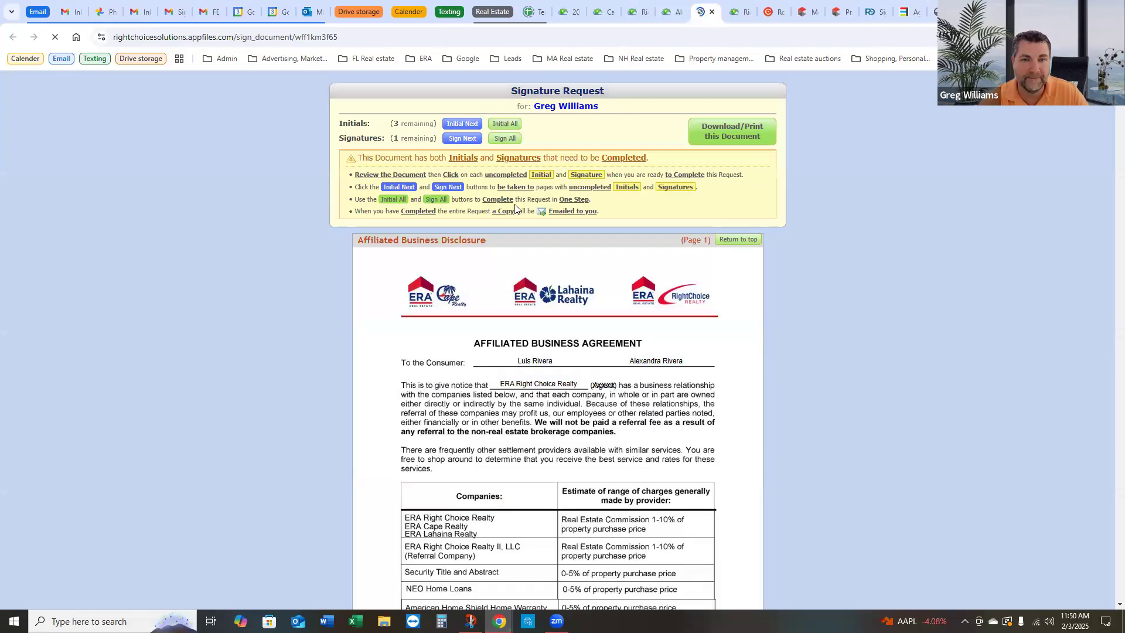
{"action": "left_click", "coordinate": [509, 123]}
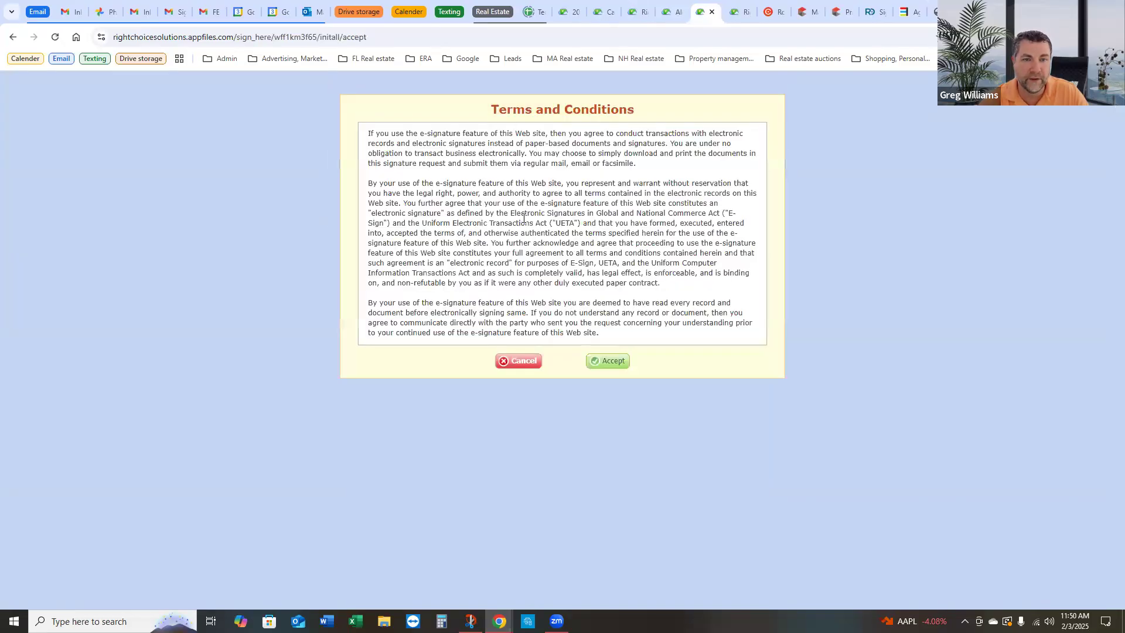
{"action": "left_click", "coordinate": [614, 366]}
{"action": "left_click", "coordinate": [449, 125]}
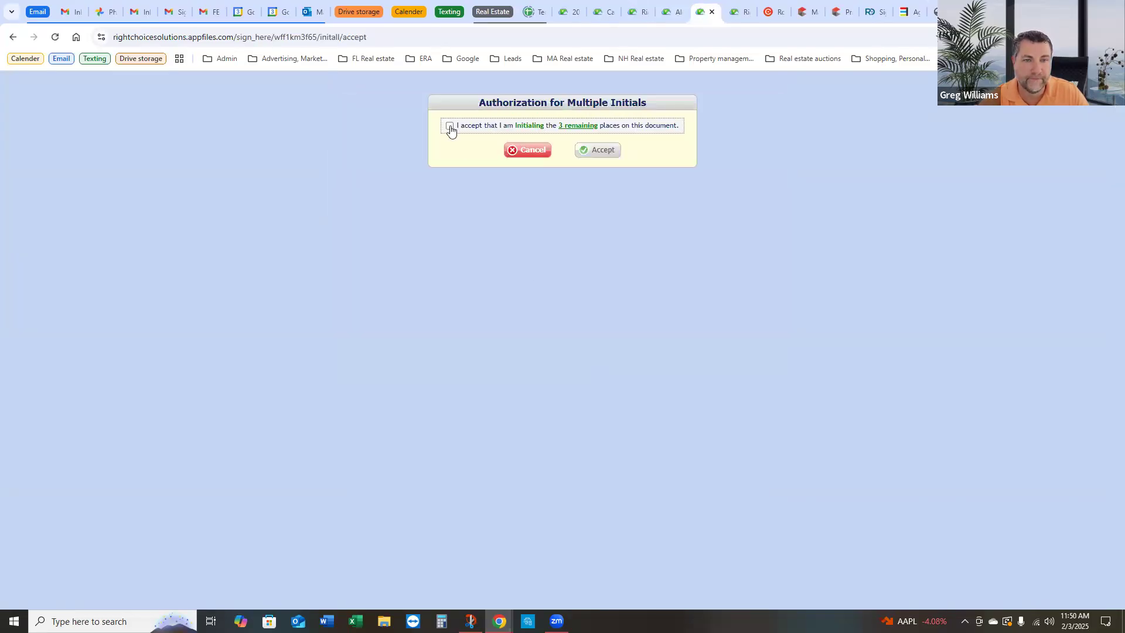
{"action": "left_click", "coordinate": [607, 151]}
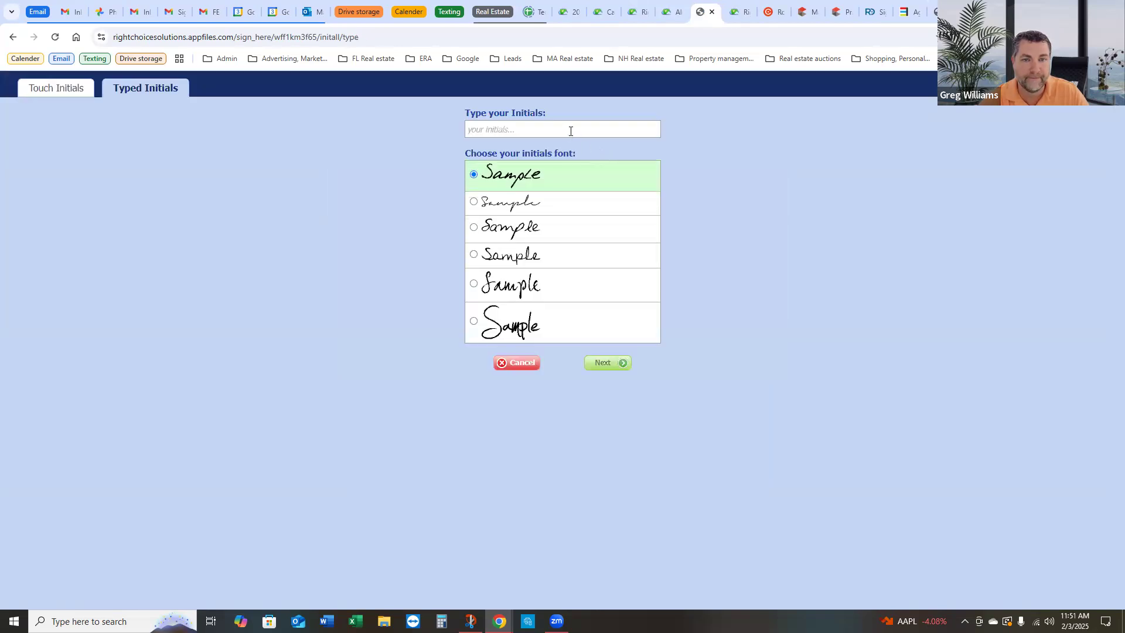
Step: Enter the agent's typed initials in the first font and accept them as legally binding for the document
{"action": "left_click", "coordinate": [570, 130]}
{"action": "left_click", "coordinate": [555, 157]}
{"action": "left_click", "coordinate": [607, 363]}
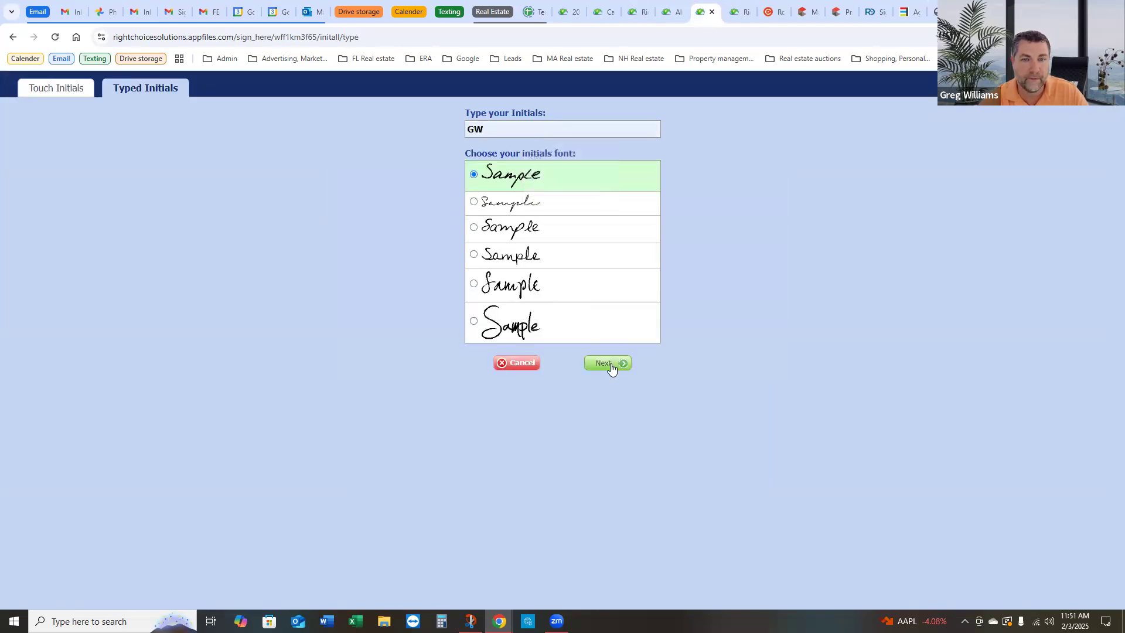
{"action": "left_click", "coordinate": [463, 203]}
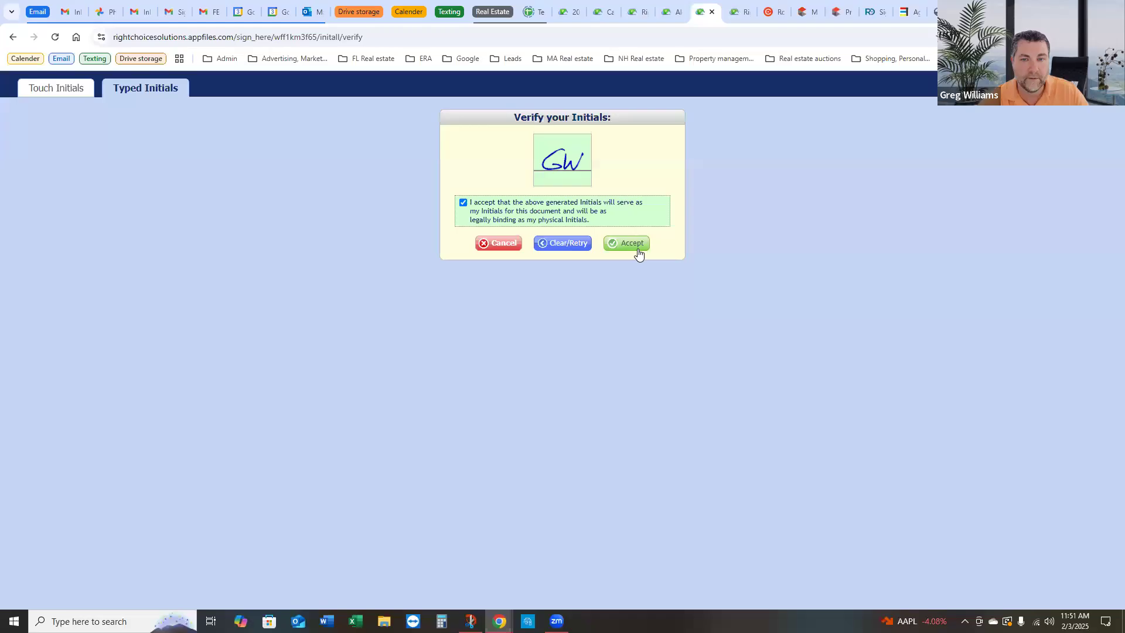
{"action": "left_click", "coordinate": [636, 245]}
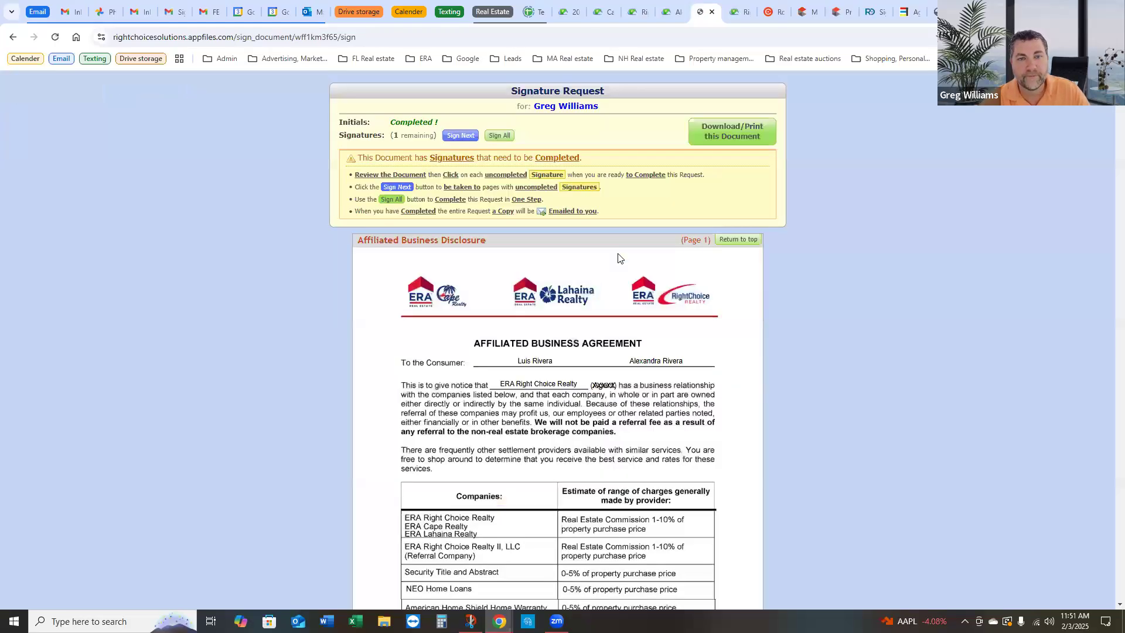
Step: Sign all remaining places with the agent's typed signature, accepting the authorization and the generated signature as legally binding
{"action": "left_click", "coordinate": [502, 136]}
{"action": "left_click", "coordinate": [454, 125]}
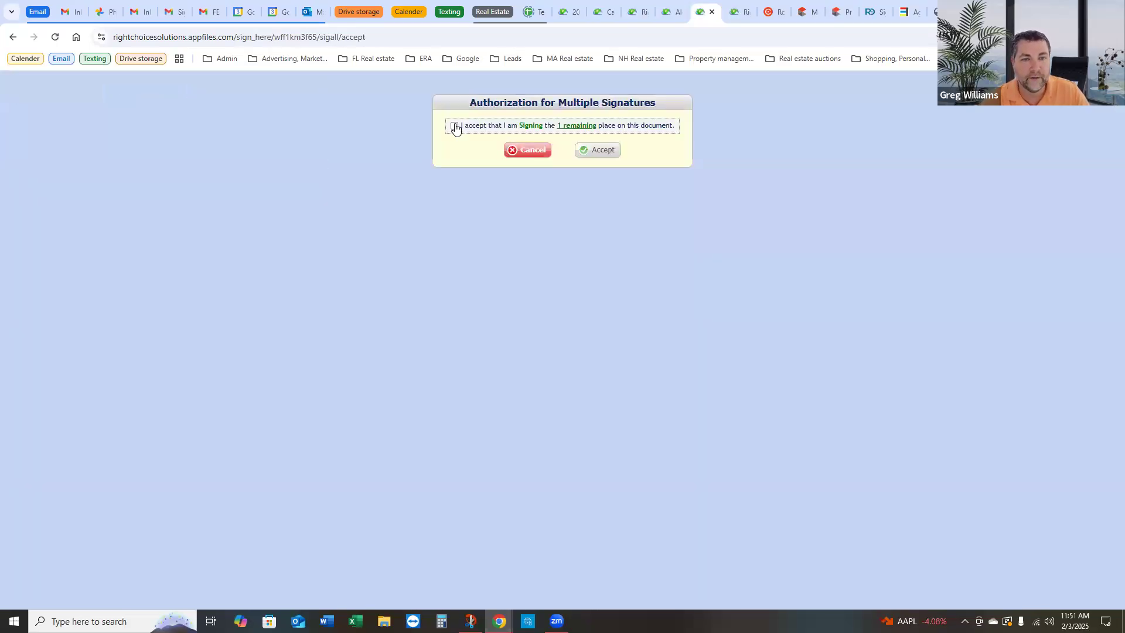
{"action": "left_click", "coordinate": [594, 152]}
{"action": "left_click", "coordinate": [605, 363]}
{"action": "left_click", "coordinate": [463, 197]}
{"action": "left_click", "coordinate": [629, 240]}
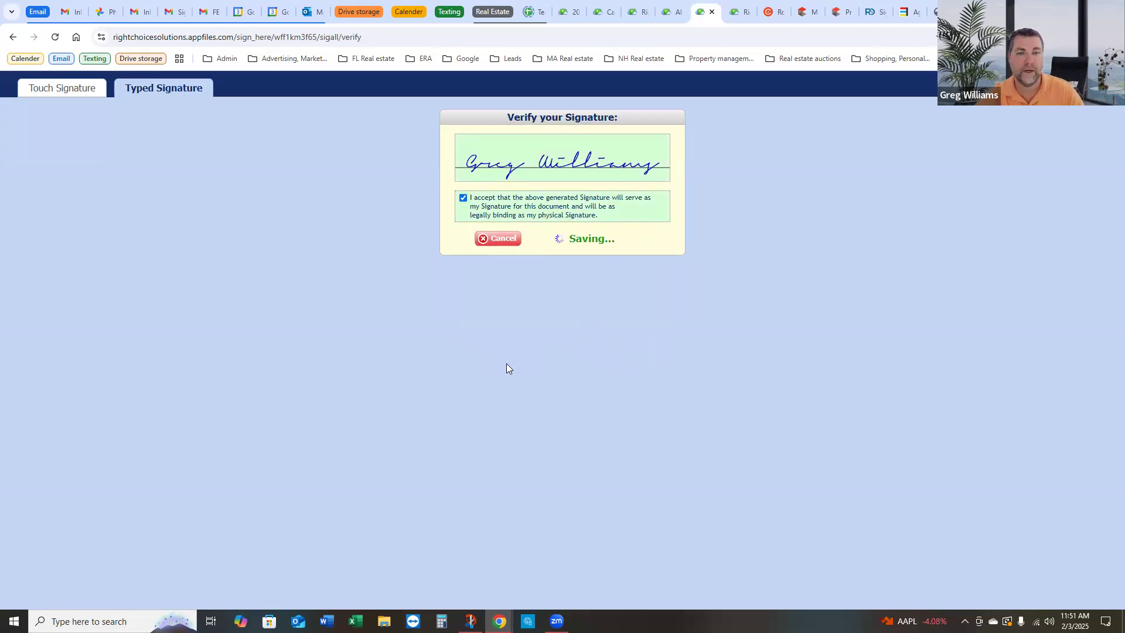
Step: Switch to the Gmail inbox and open the appFiles Alerts e-mail about the completed signature
{"action": "left_click", "coordinate": [173, 12]}
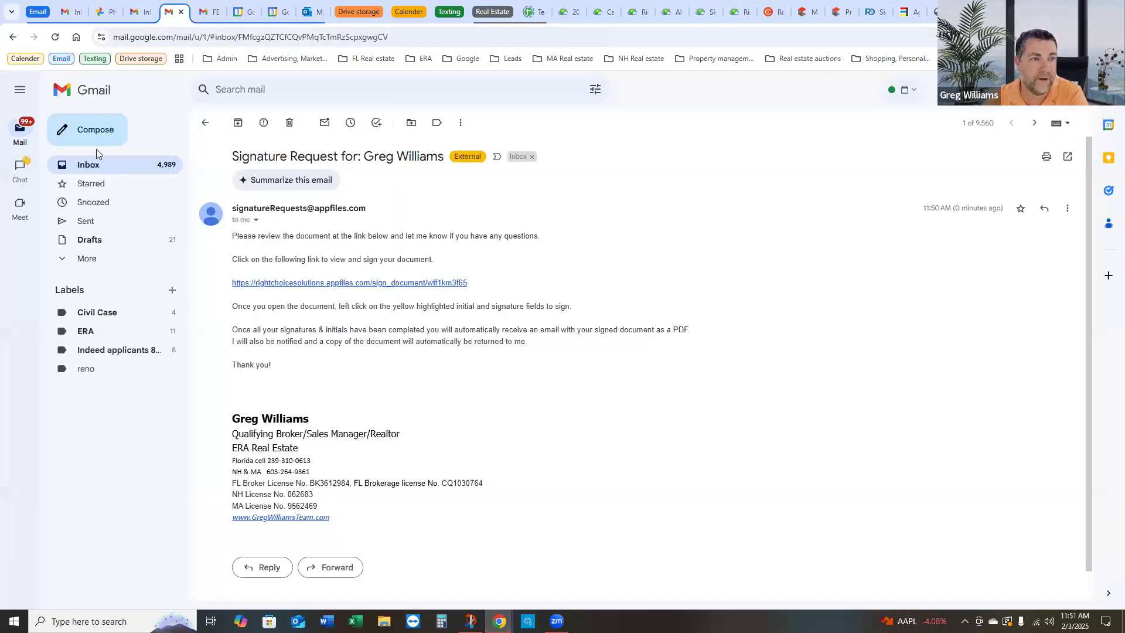
{"action": "left_click", "coordinate": [92, 168]}
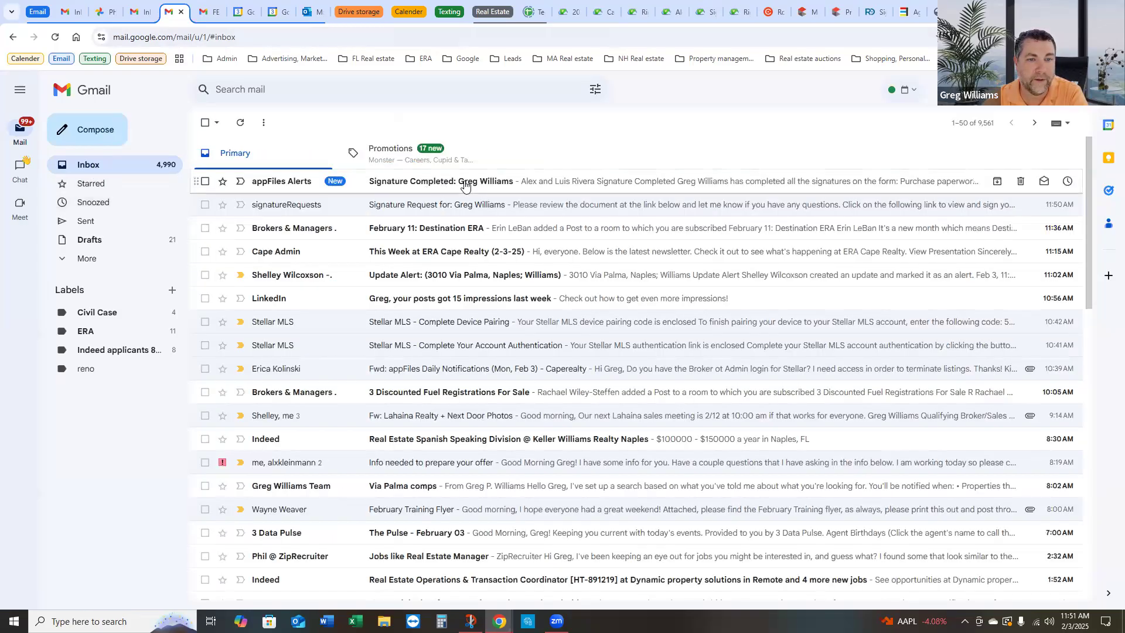
{"action": "left_click", "coordinate": [465, 186]}
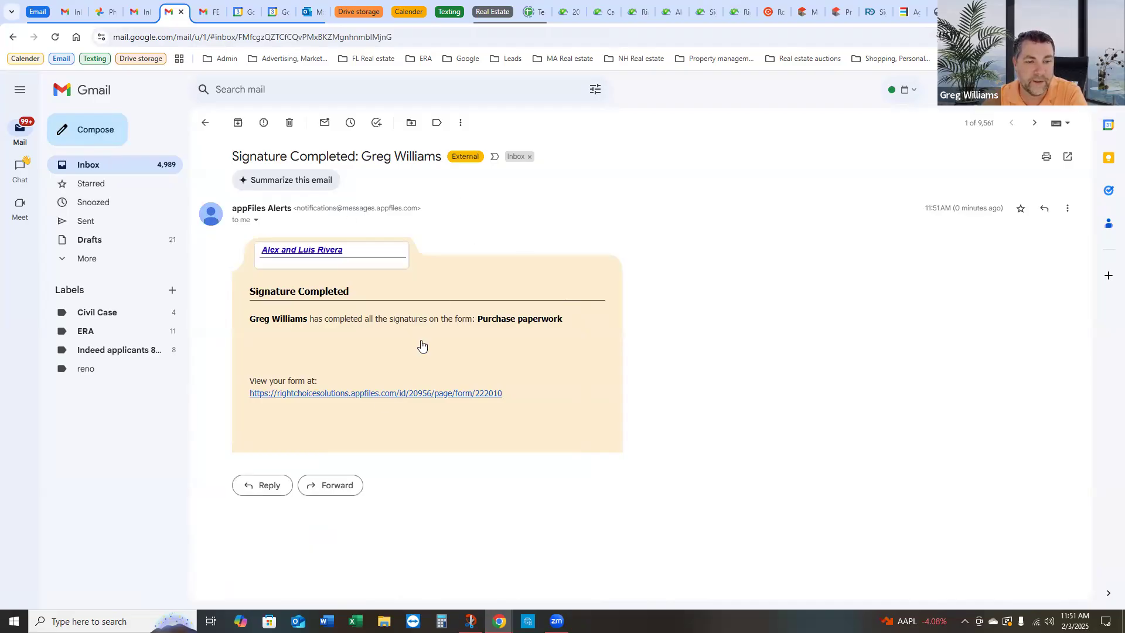
Step: Open the Purchase paperwork form from the e-mail's link and start another signature request
{"action": "left_click", "coordinate": [378, 394]}
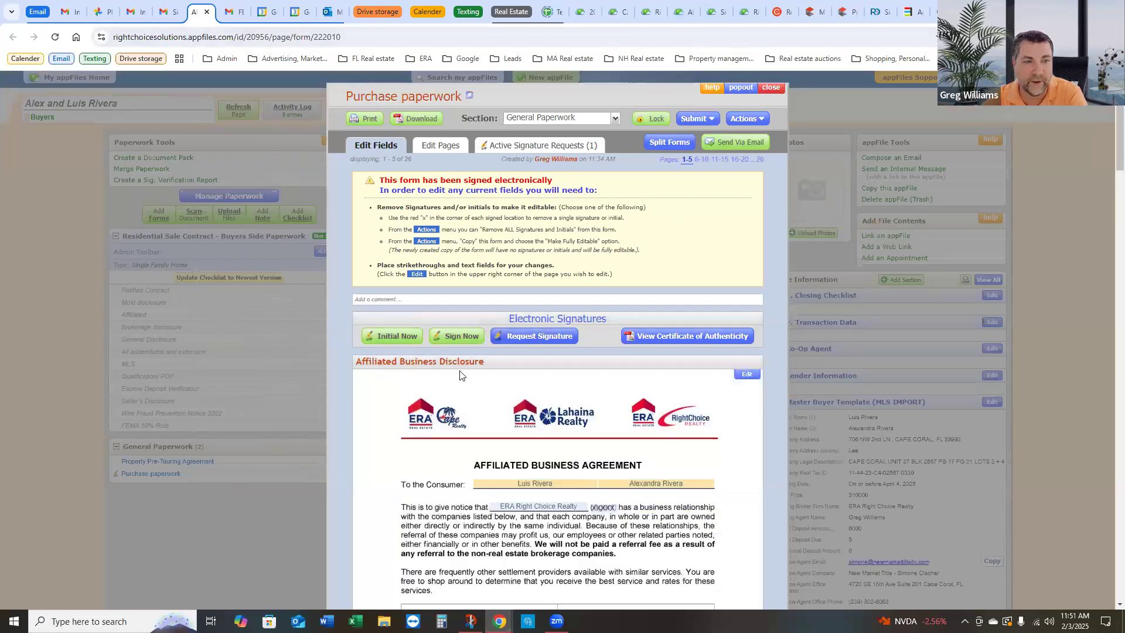
{"action": "scroll", "coordinate": [485, 367], "scroll_direction": "down", "scroll_amount": 1}
{"action": "scroll", "coordinate": [483, 367], "scroll_direction": "down", "scroll_amount": 3}
{"action": "scroll", "coordinate": [483, 368], "scroll_direction": "up", "scroll_amount": 4}
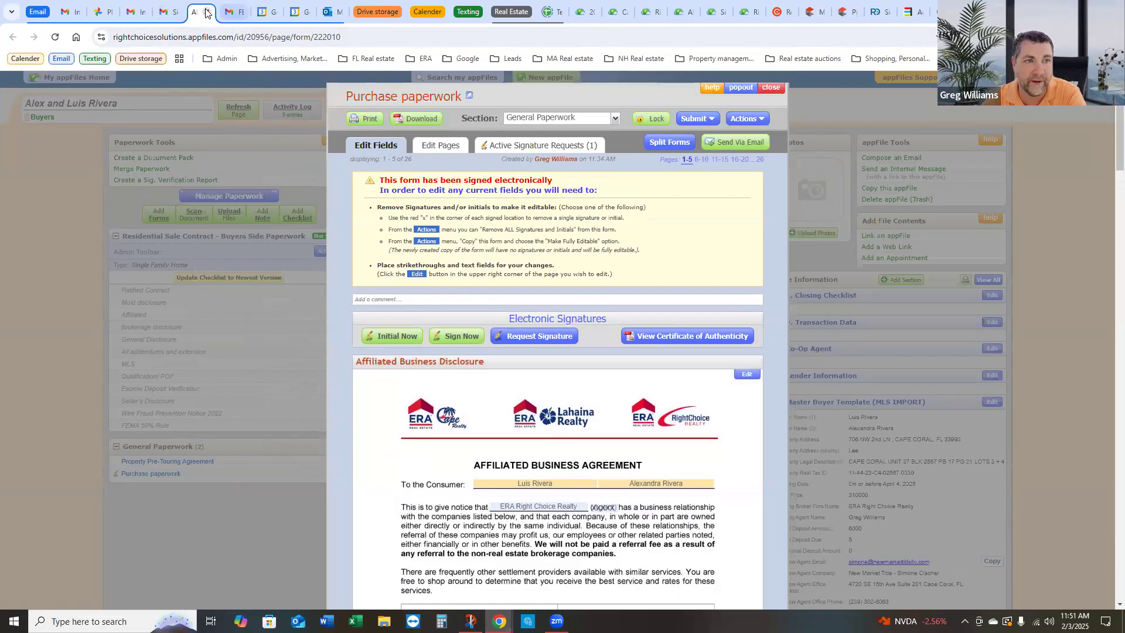
{"action": "left_click", "coordinate": [544, 335]}
{"action": "scroll", "coordinate": [572, 402], "scroll_direction": "down", "scroll_amount": 3}
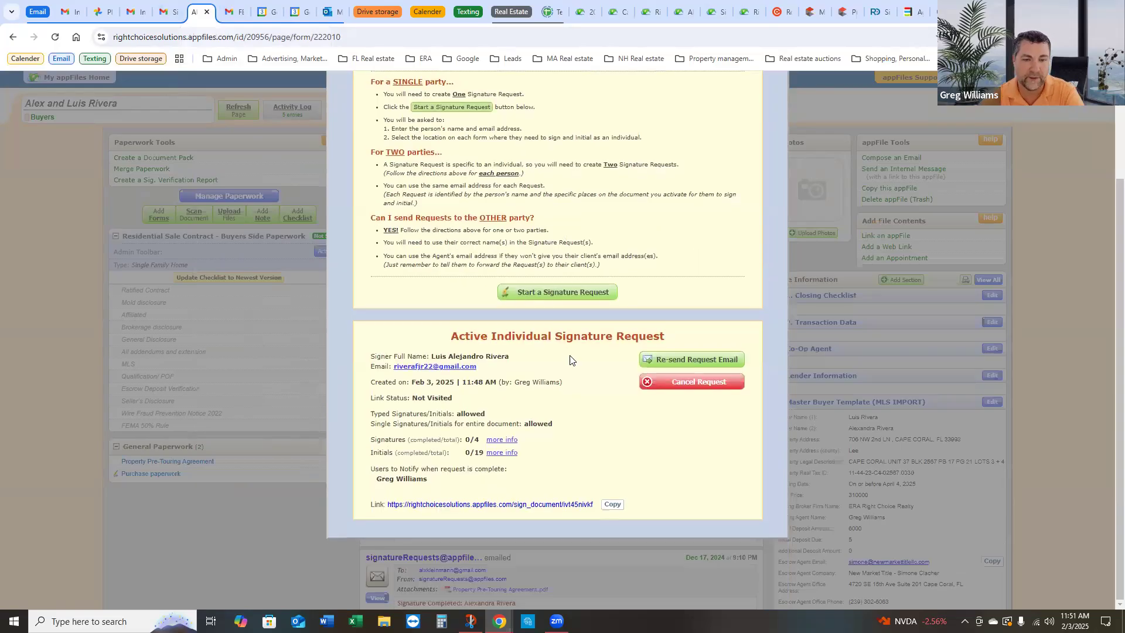
{"action": "left_click", "coordinate": [560, 291]}
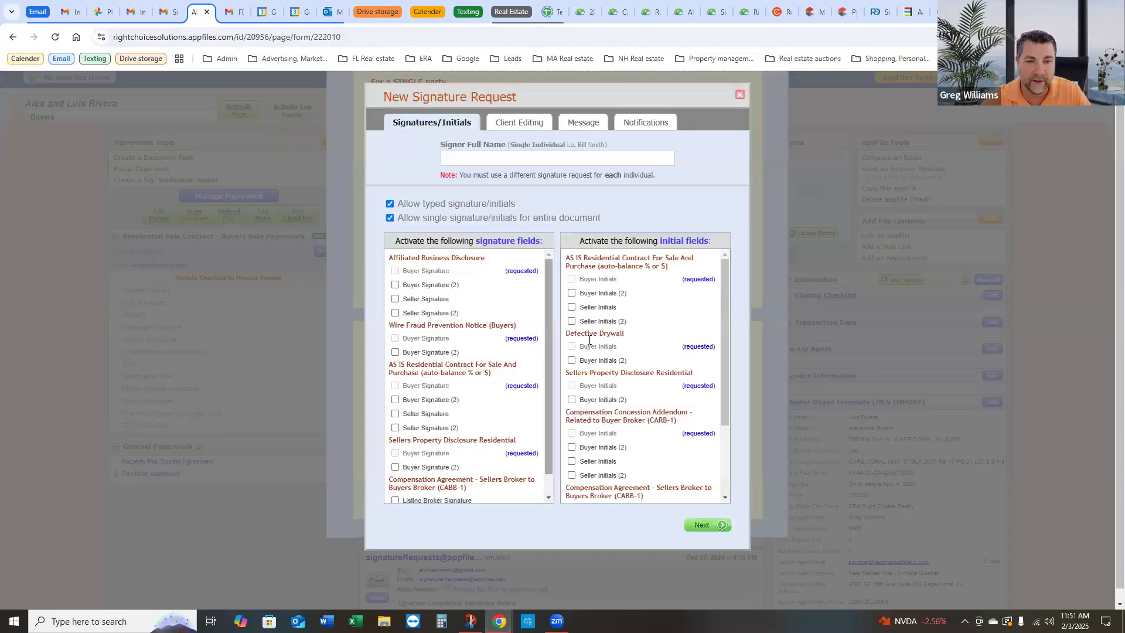
Step: Copy the second buyer's full name from the "Info needed to prepare your offer" e-mail and enter it as the Signer Full Name
{"action": "left_click", "coordinate": [166, 13]}
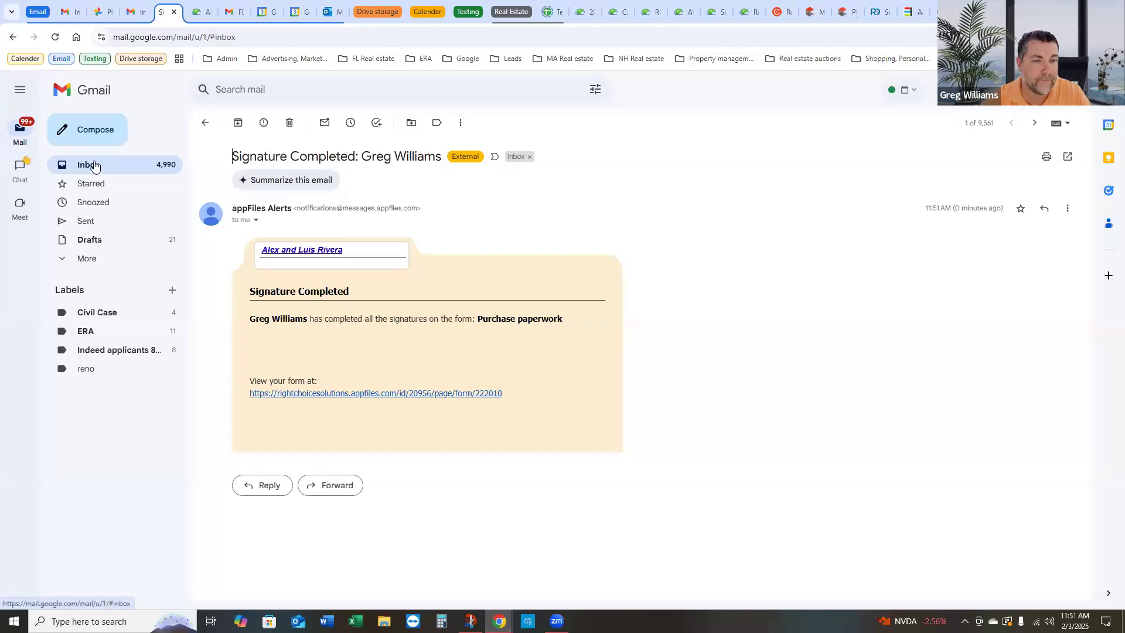
{"action": "left_click", "coordinate": [94, 167]}
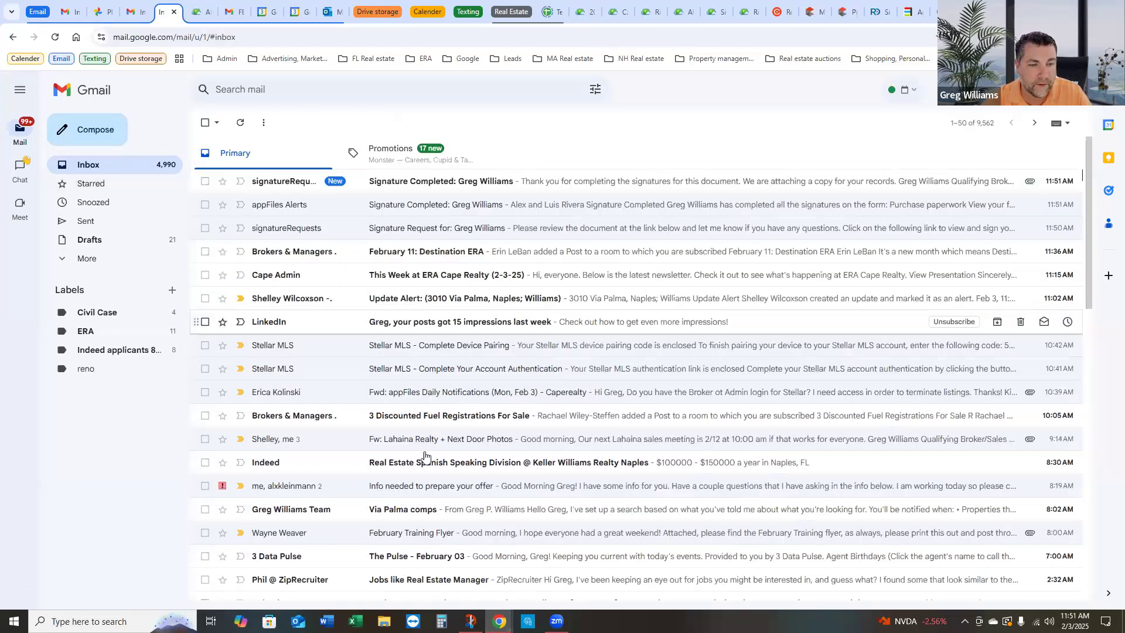
{"action": "left_click", "coordinate": [438, 491]}
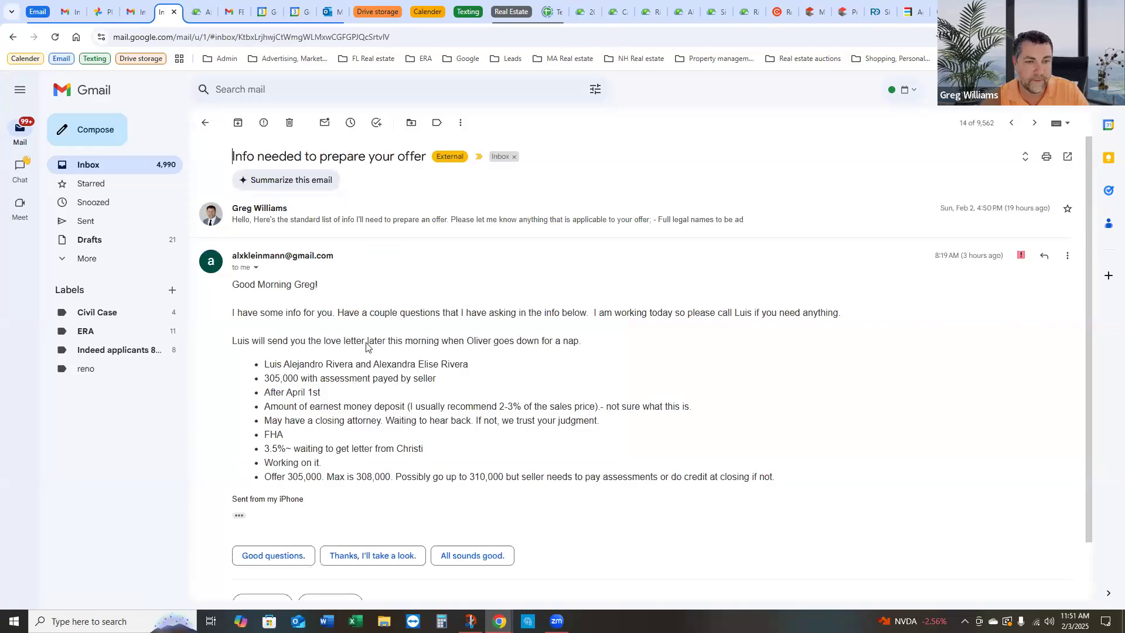
{"action": "left_click_drag", "start_coordinate": [374, 363], "coordinate": [468, 365]}
{"action": "right_click", "coordinate": [455, 372]}
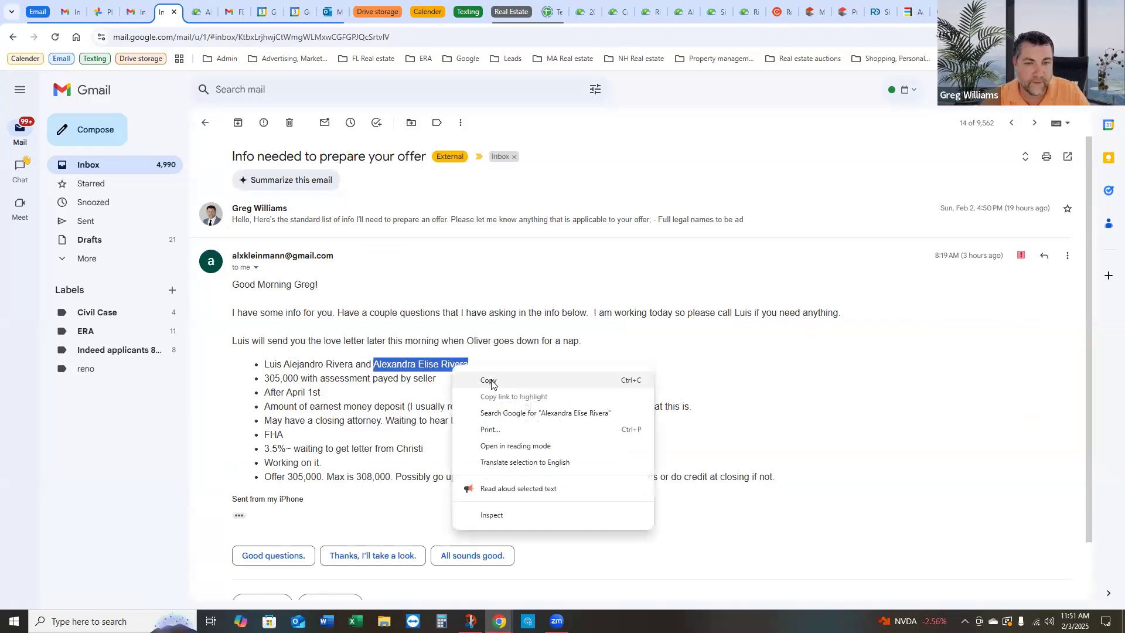
{"action": "left_click", "coordinate": [491, 382]}
{"action": "left_click", "coordinate": [199, 12]}
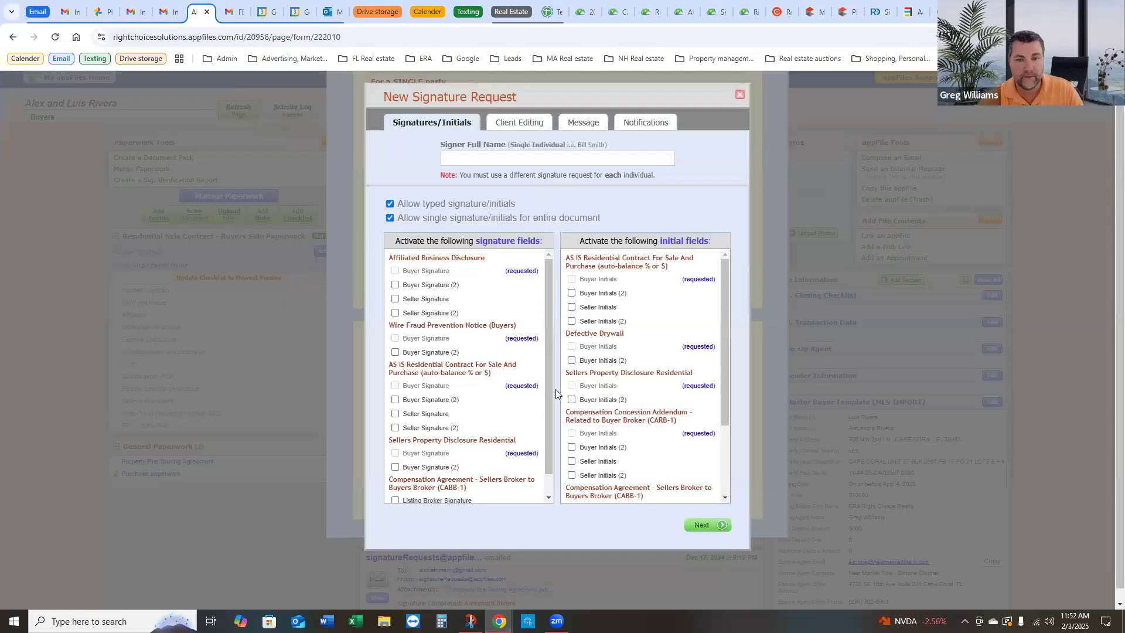
{"action": "key", "text": "ctrl+v"}
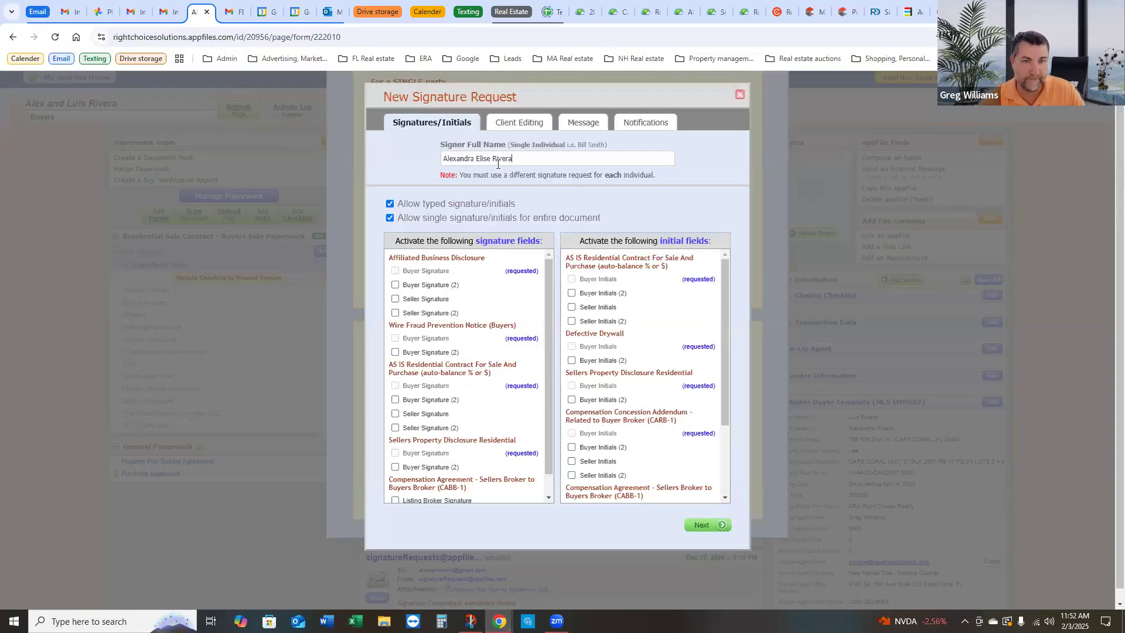
Step: Activate every Buyer Signature (2) and Buyer Initials (2) field across the listed forms for the second buyer
{"action": "left_click", "coordinate": [396, 287]}
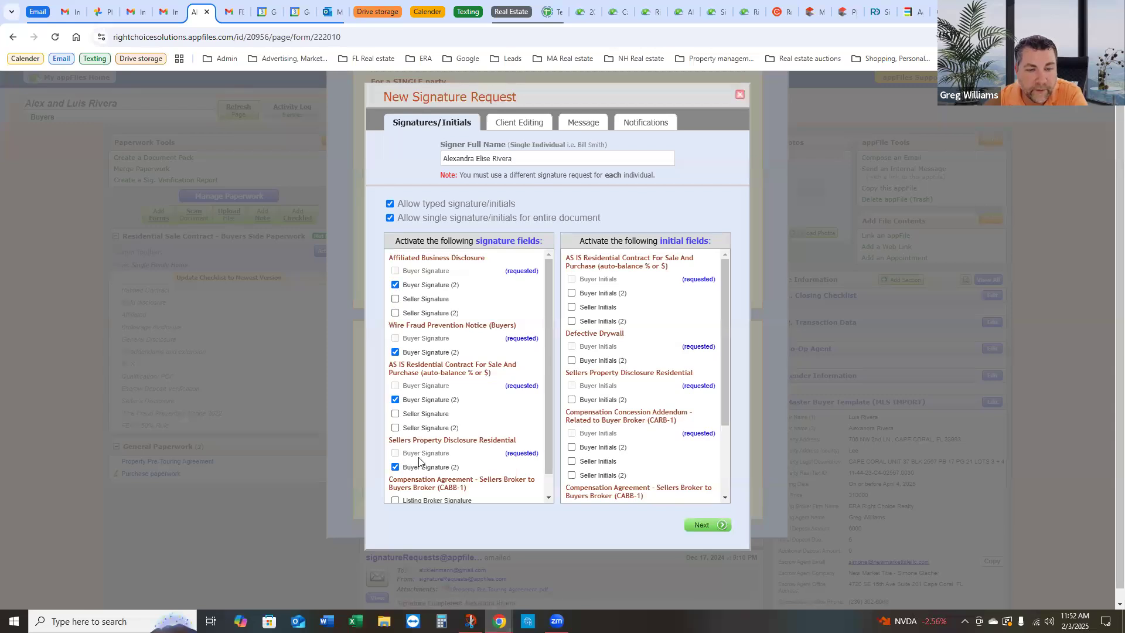
{"action": "scroll", "coordinate": [422, 460], "scroll_direction": "down", "scroll_amount": 2}
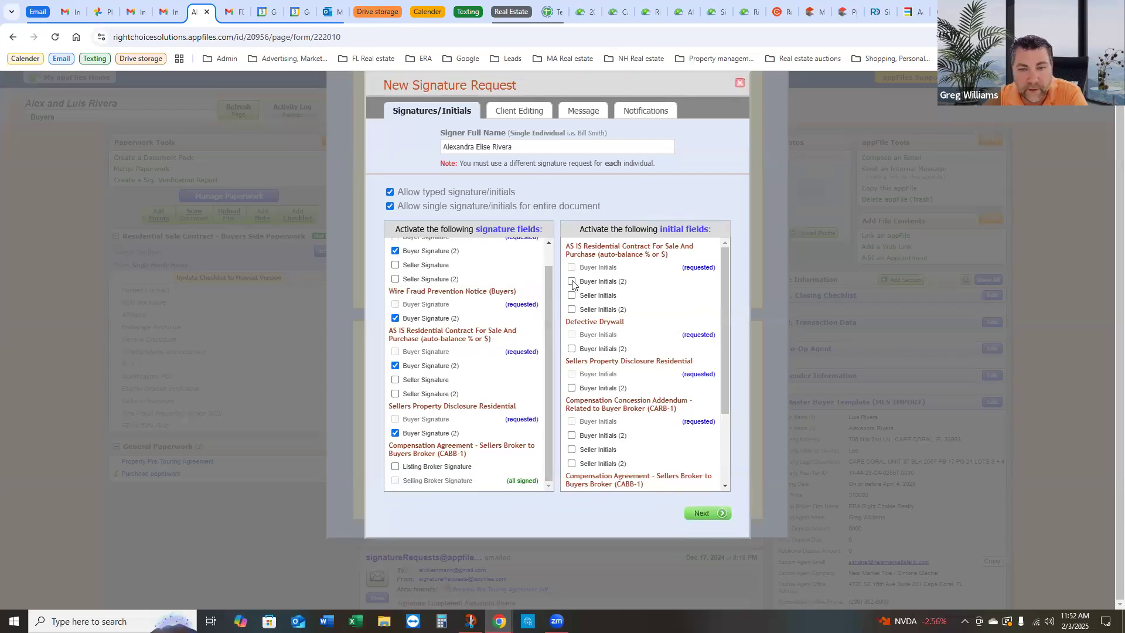
{"action": "left_click", "coordinate": [572, 282]}
{"action": "scroll", "coordinate": [615, 367], "scroll_direction": "down", "scroll_amount": 1}
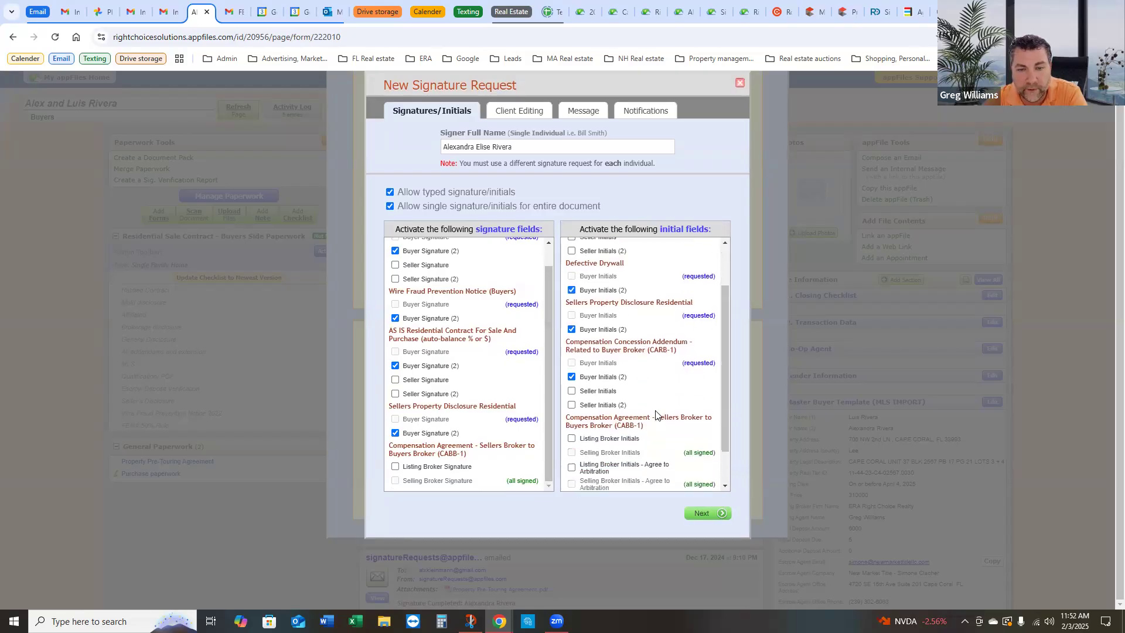
{"action": "scroll", "coordinate": [658, 412], "scroll_direction": "down", "scroll_amount": 1}
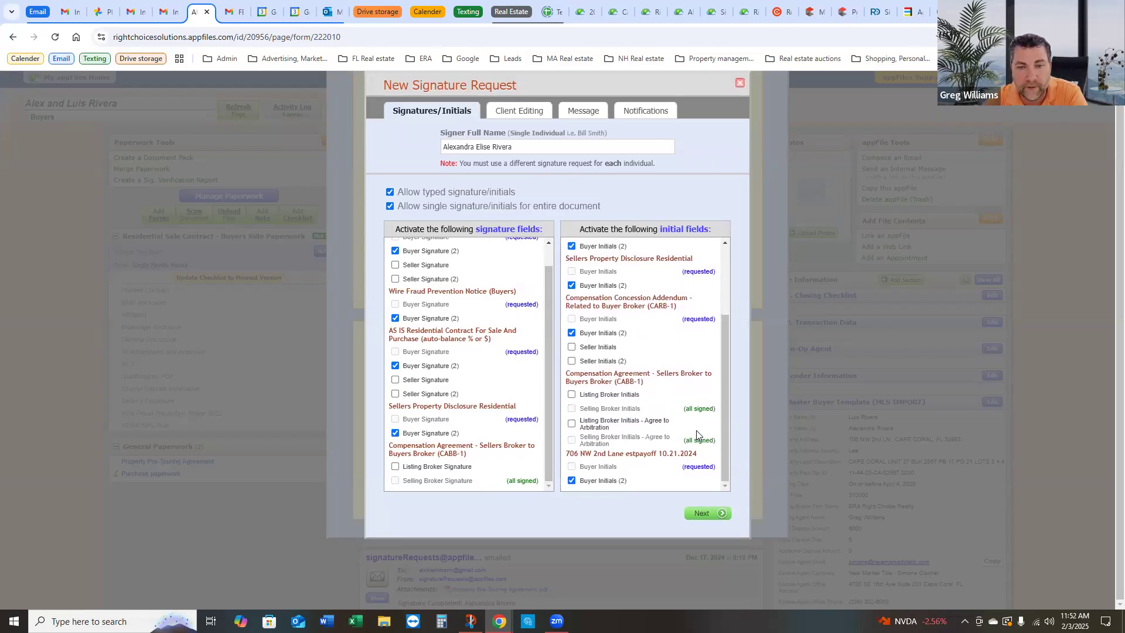
{"action": "scroll", "coordinate": [697, 458], "scroll_direction": "up", "scroll_amount": 2}
Step: Leave client editable fields inactive, address the request to the second buyer's e-mail, and add "Purchase Paperwork" at the start of the subject
{"action": "left_click", "coordinate": [711, 515]}
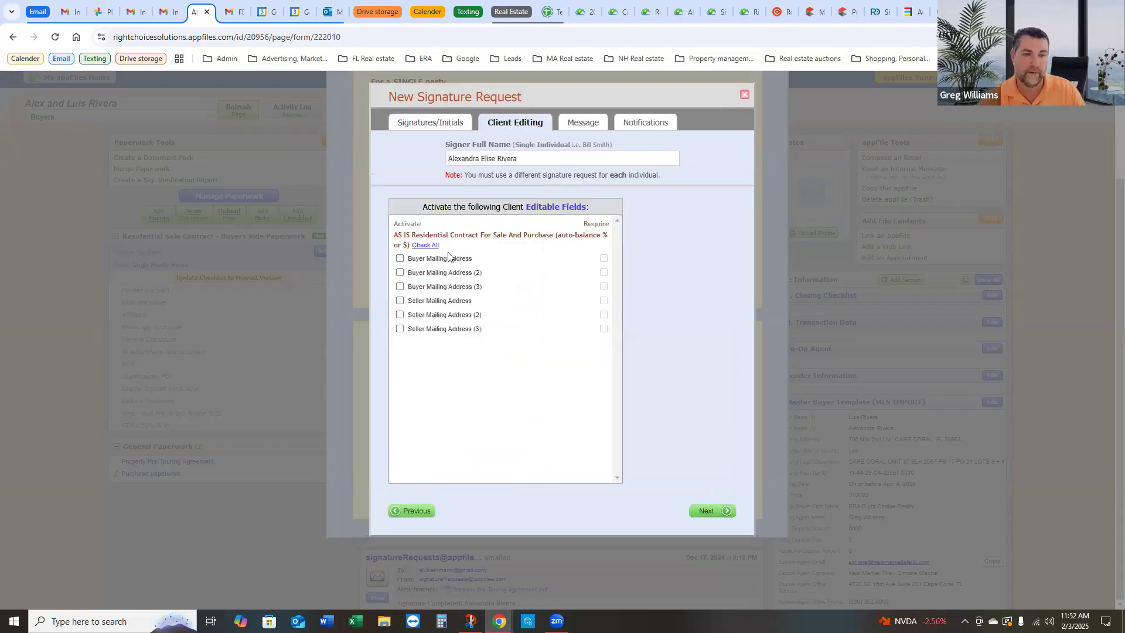
{"action": "left_click", "coordinate": [712, 511]}
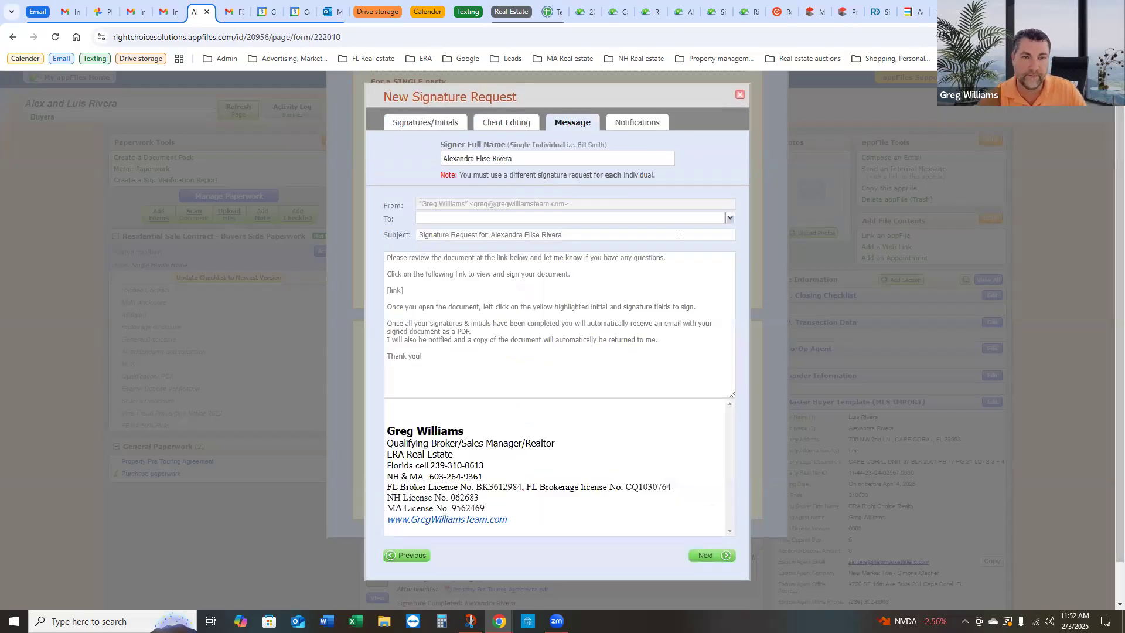
{"action": "left_click", "coordinate": [730, 219]}
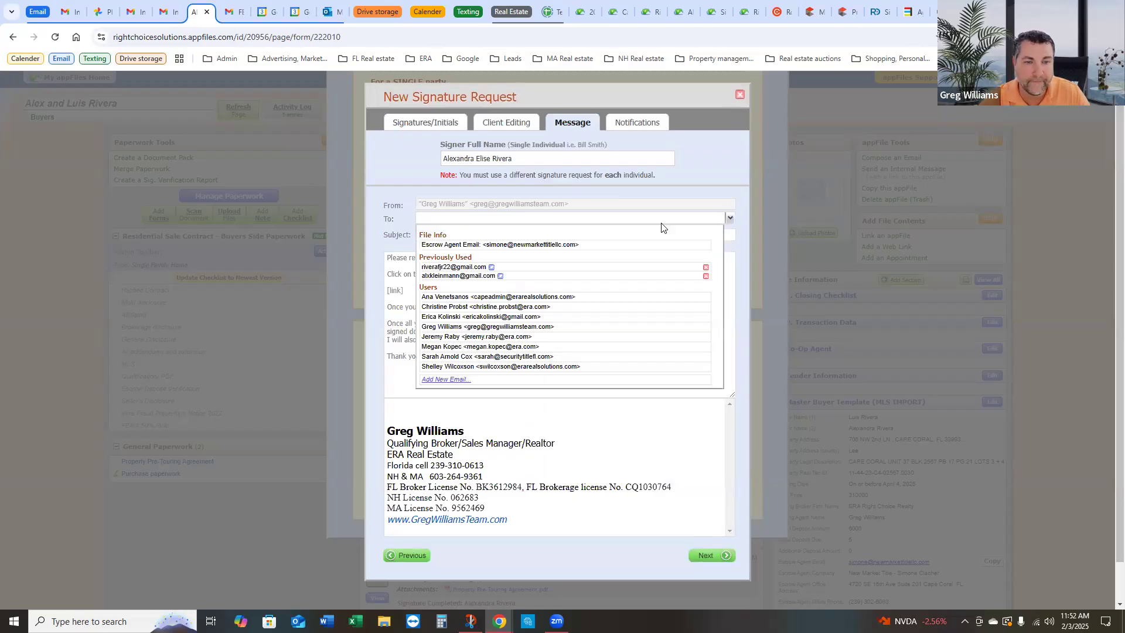
{"action": "left_click", "coordinate": [454, 275]}
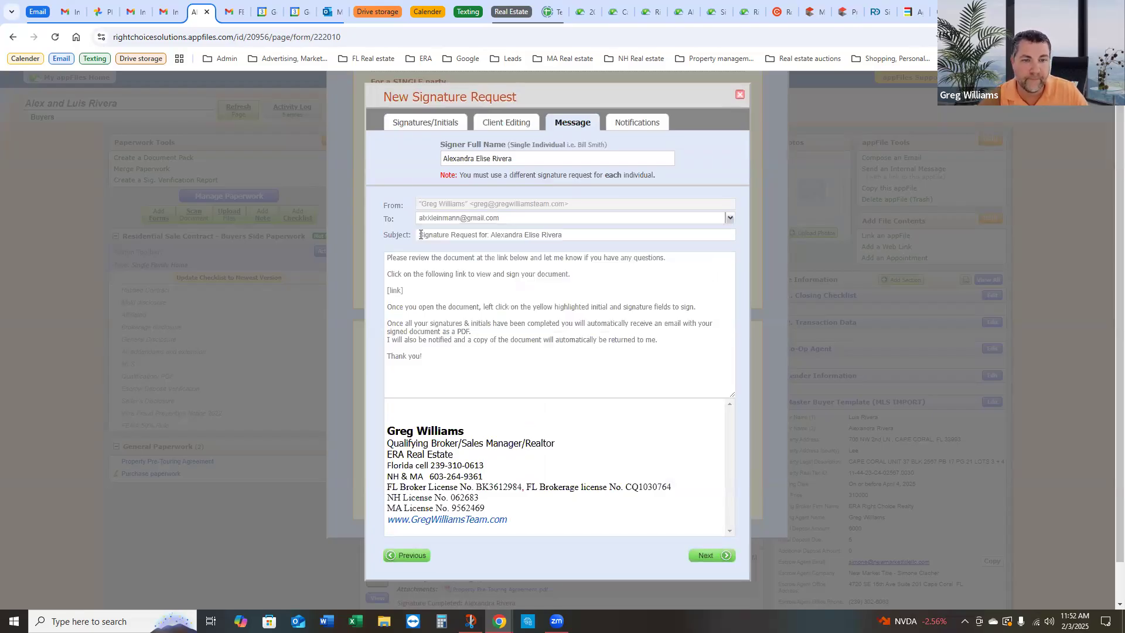
{"action": "left_click", "coordinate": [420, 234]}
{"action": "type", "text": "Purchase "}
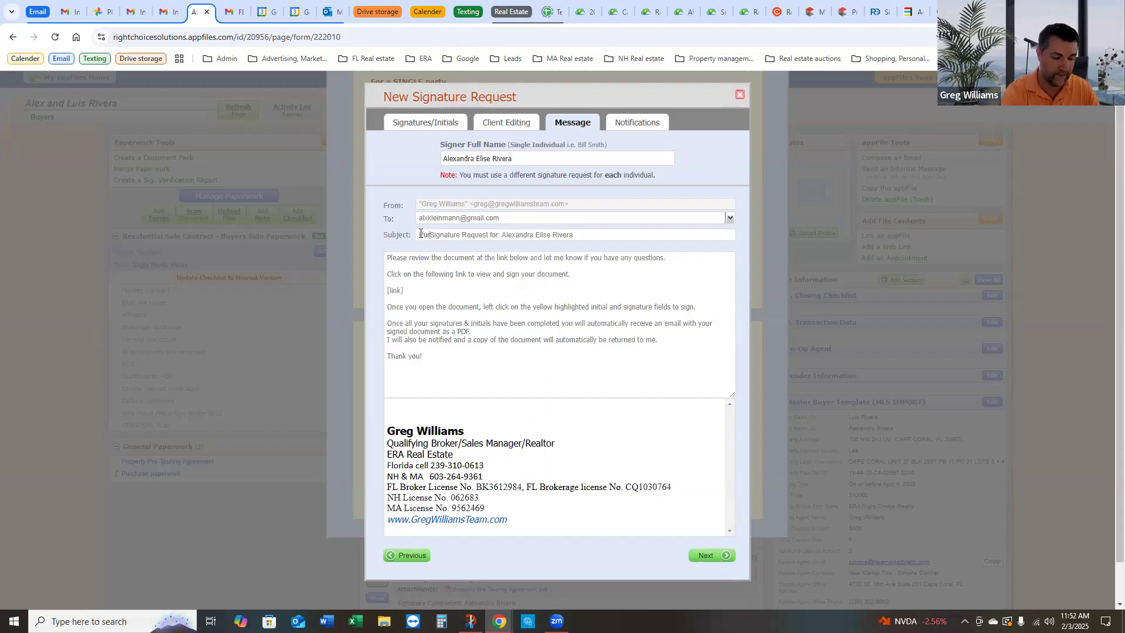
{"action": "type", "text": "Paperwork"}
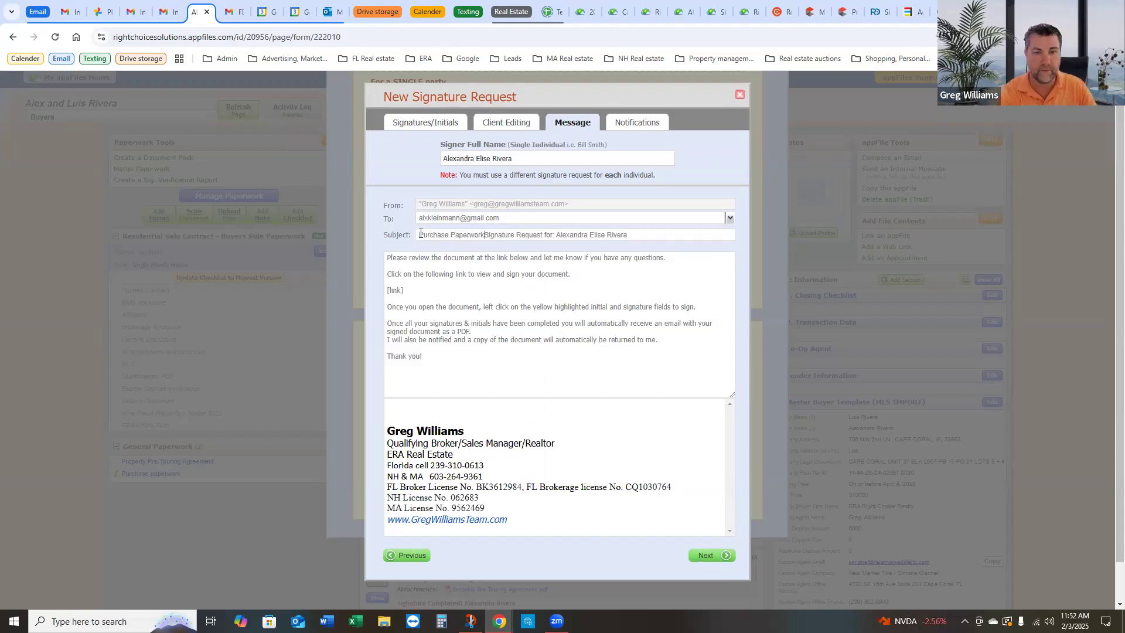
Step: Submit the second buyer's signature request and close the Purchase paperwork document
{"action": "left_click", "coordinate": [701, 557]}
{"action": "left_click", "coordinate": [691, 476]}
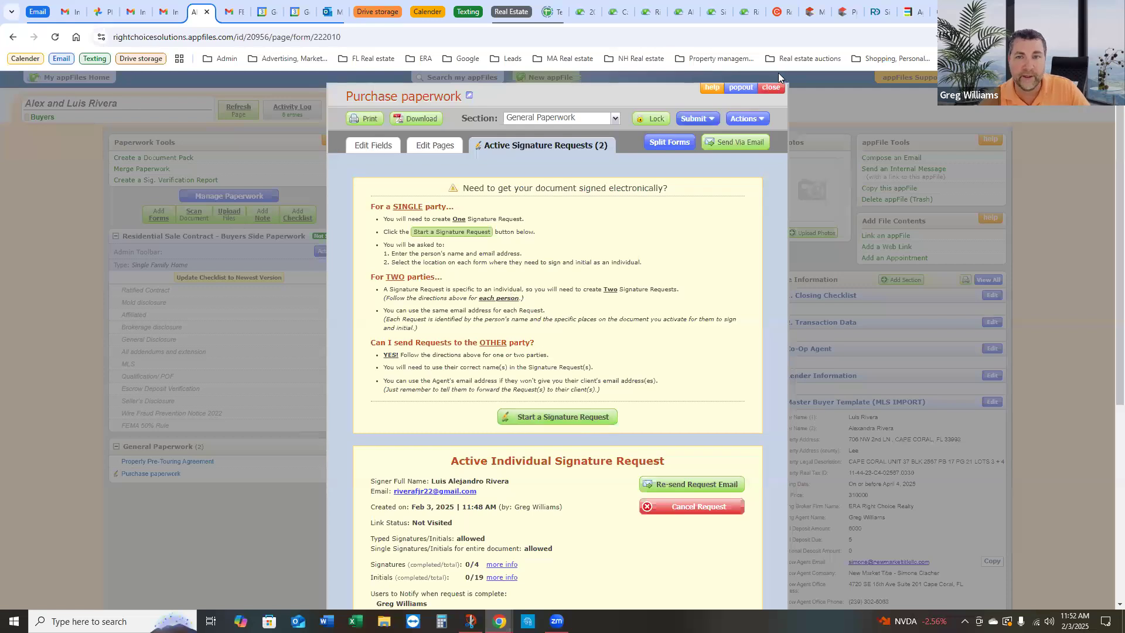
{"action": "left_click", "coordinate": [770, 86]}
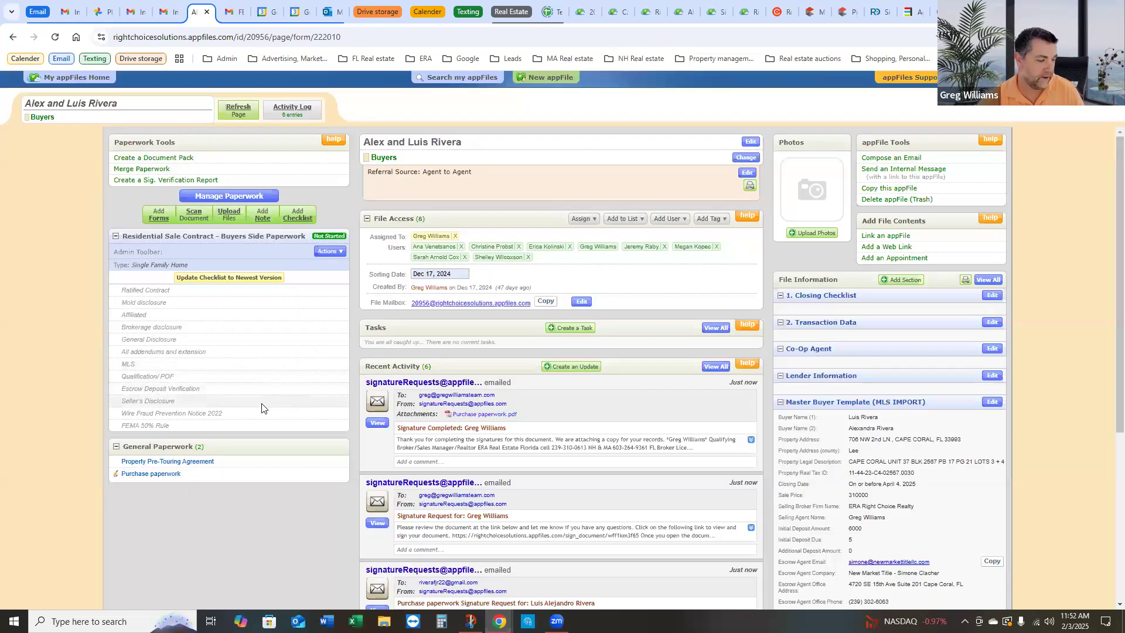
Step: Review the AS IS Residential Contract within the Purchase paperwork document and the actions available for that document
{"action": "left_click", "coordinate": [153, 474]}
{"action": "scroll", "coordinate": [592, 446], "scroll_direction": "down", "scroll_amount": 10}
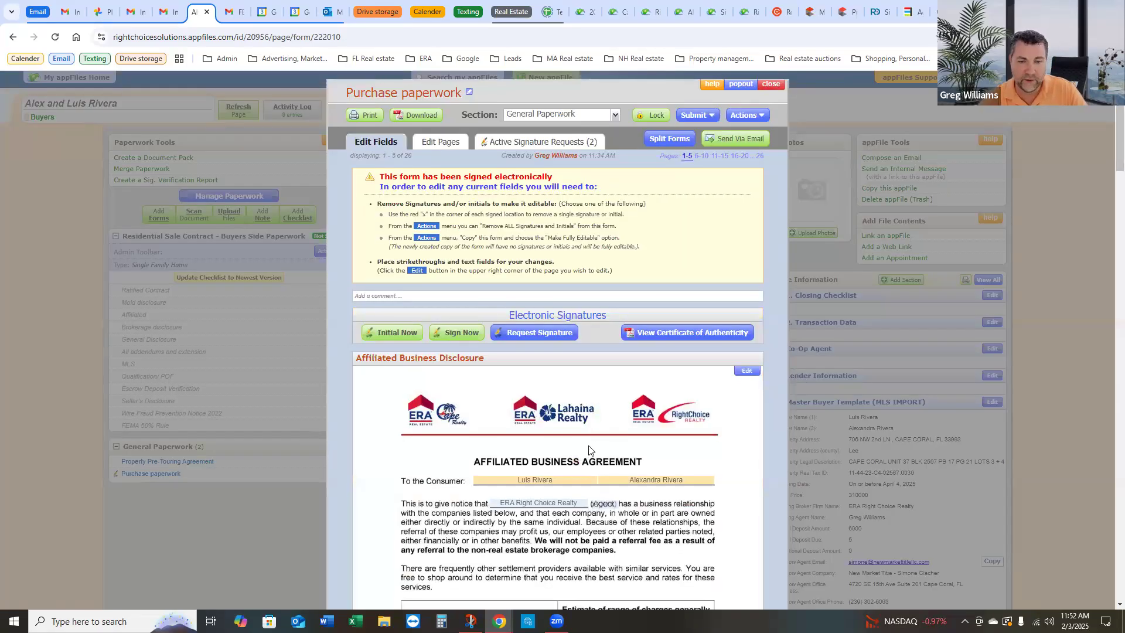
{"action": "scroll", "coordinate": [649, 467], "scroll_direction": "down", "scroll_amount": 15}
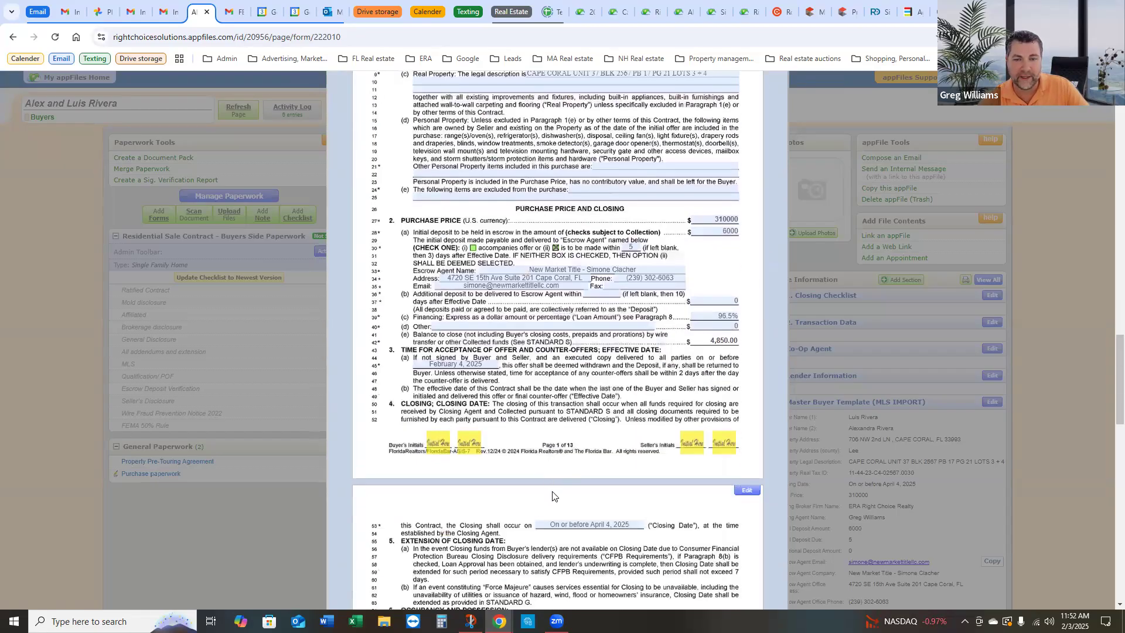
{"action": "scroll", "coordinate": [544, 480], "scroll_direction": "down", "scroll_amount": 4}
{"action": "scroll", "coordinate": [545, 493], "scroll_direction": "up", "scroll_amount": 5}
{"action": "scroll", "coordinate": [546, 492], "scroll_direction": "up", "scroll_amount": 20}
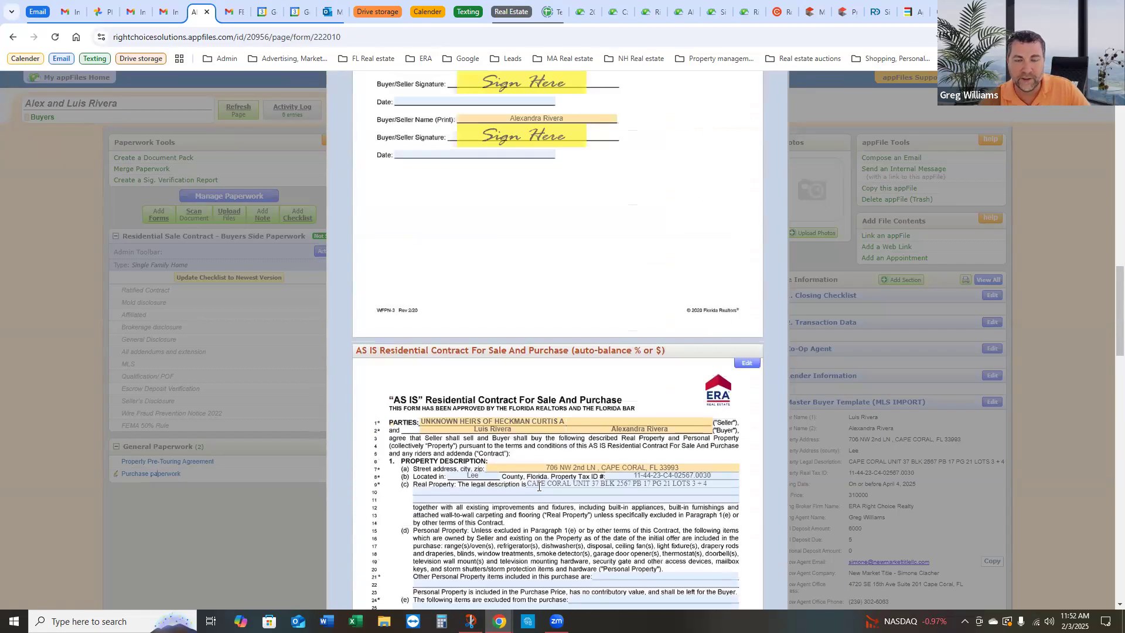
{"action": "scroll", "coordinate": [516, 472], "scroll_direction": "up", "scroll_amount": 1}
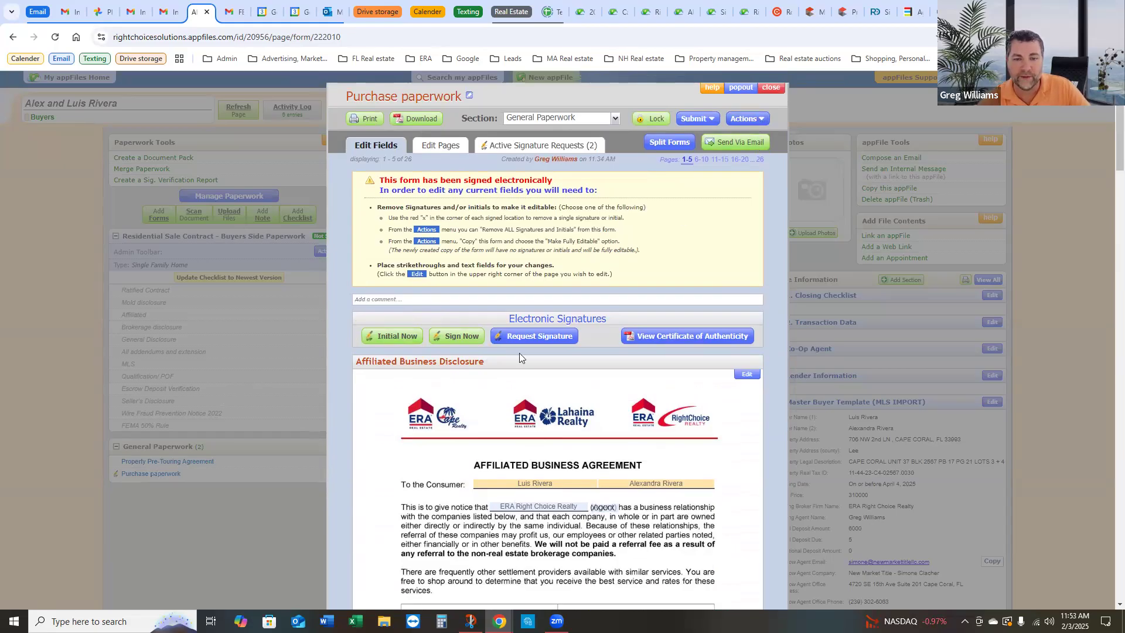
{"action": "left_click", "coordinate": [753, 121]}
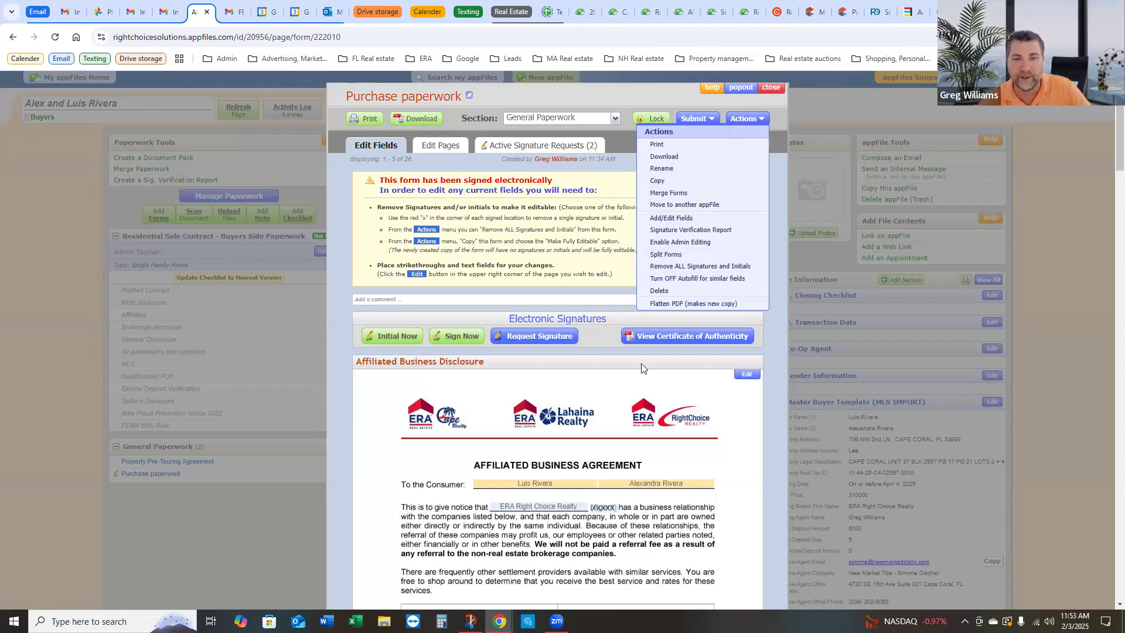
{"action": "left_click", "coordinate": [746, 122]}
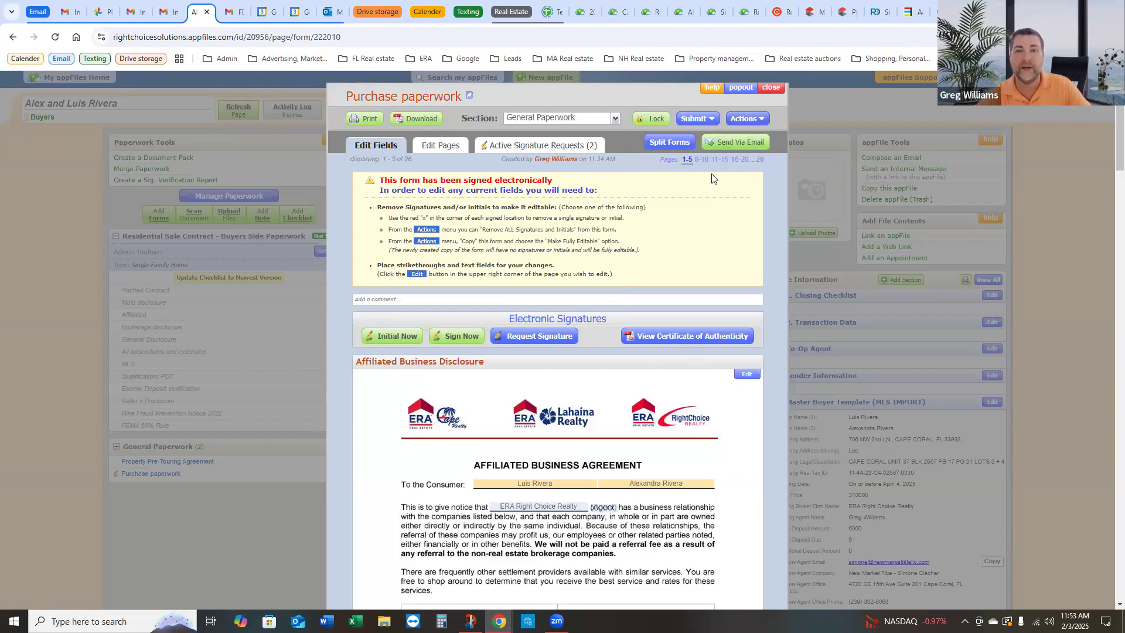